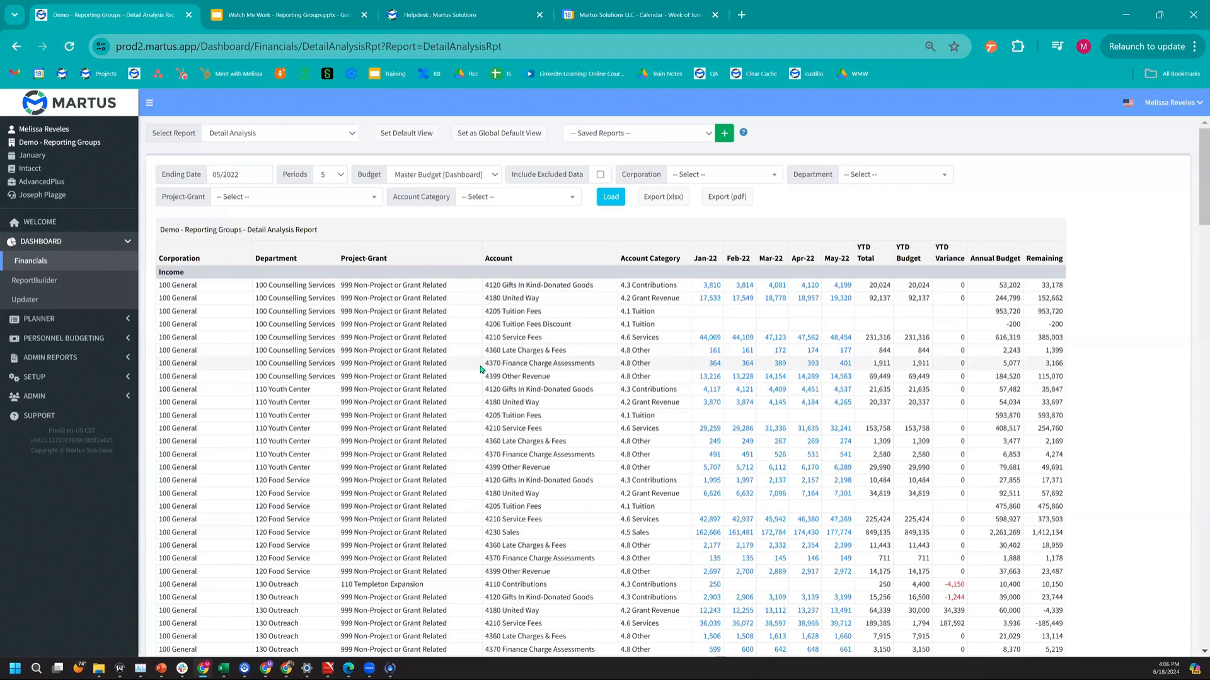
# Examine the corporation, department, project-grant and account that make up the first income line of the Detail Analysis report
pyautogui.doubleClick(573, 285)
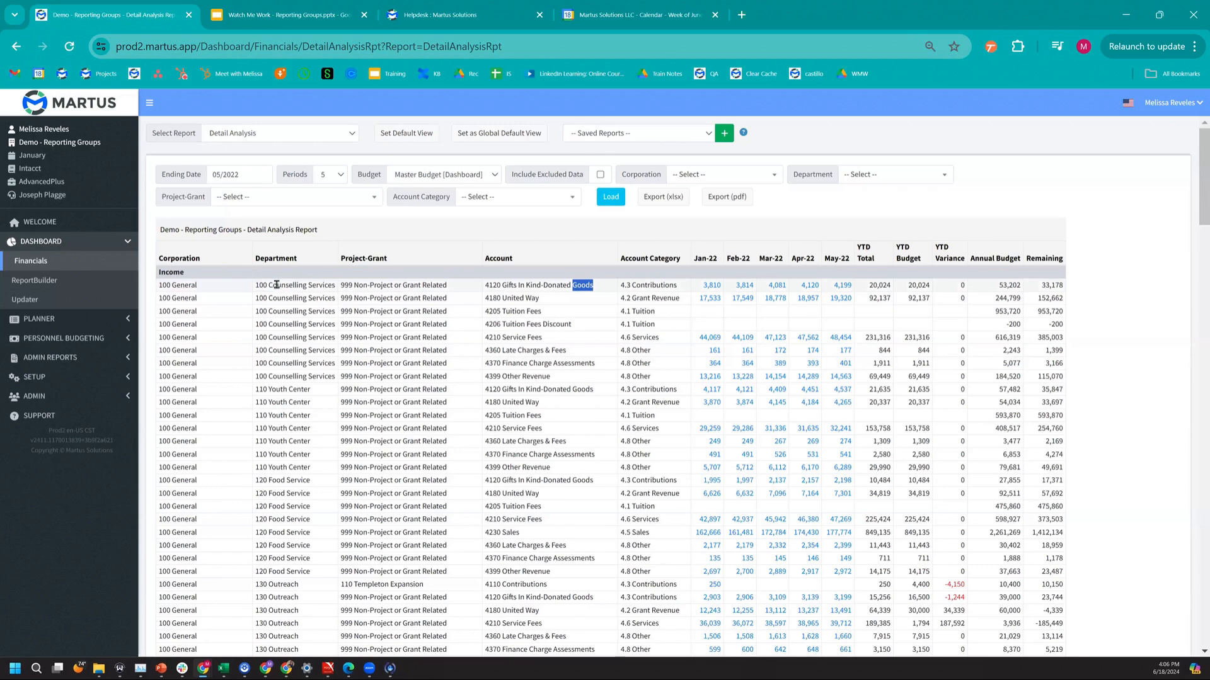
pyautogui.moveTo(250, 285); pyautogui.dragTo(158, 285)
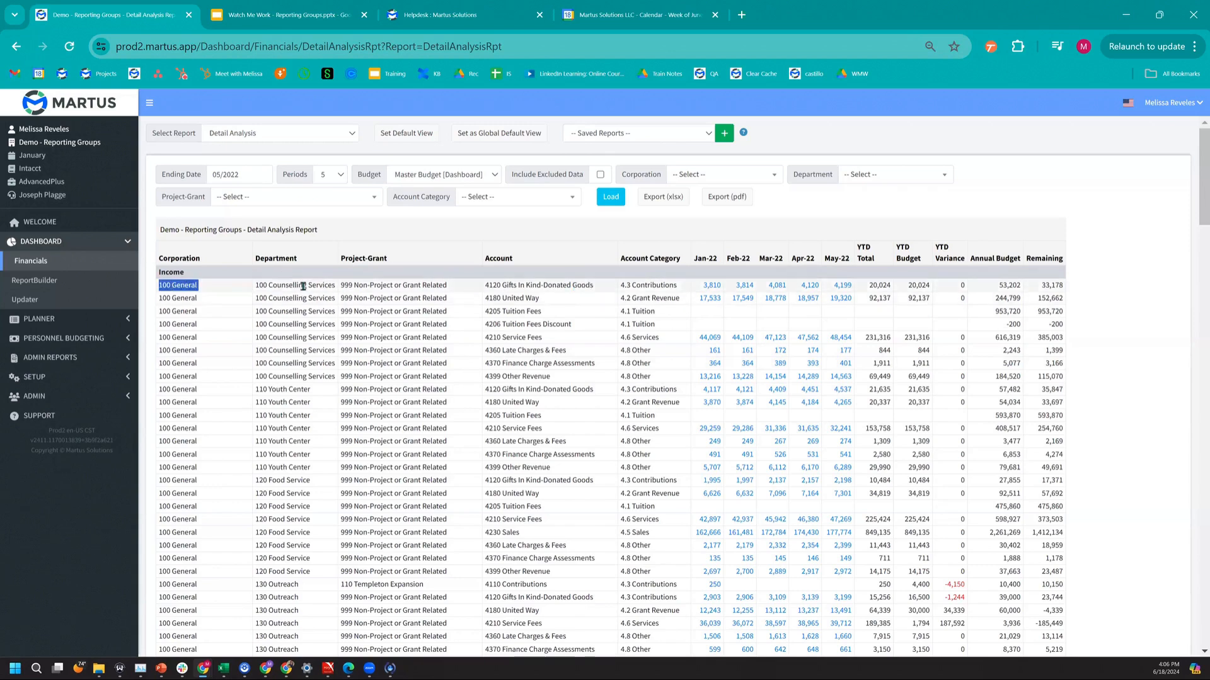
pyautogui.tripleClick(304, 284)
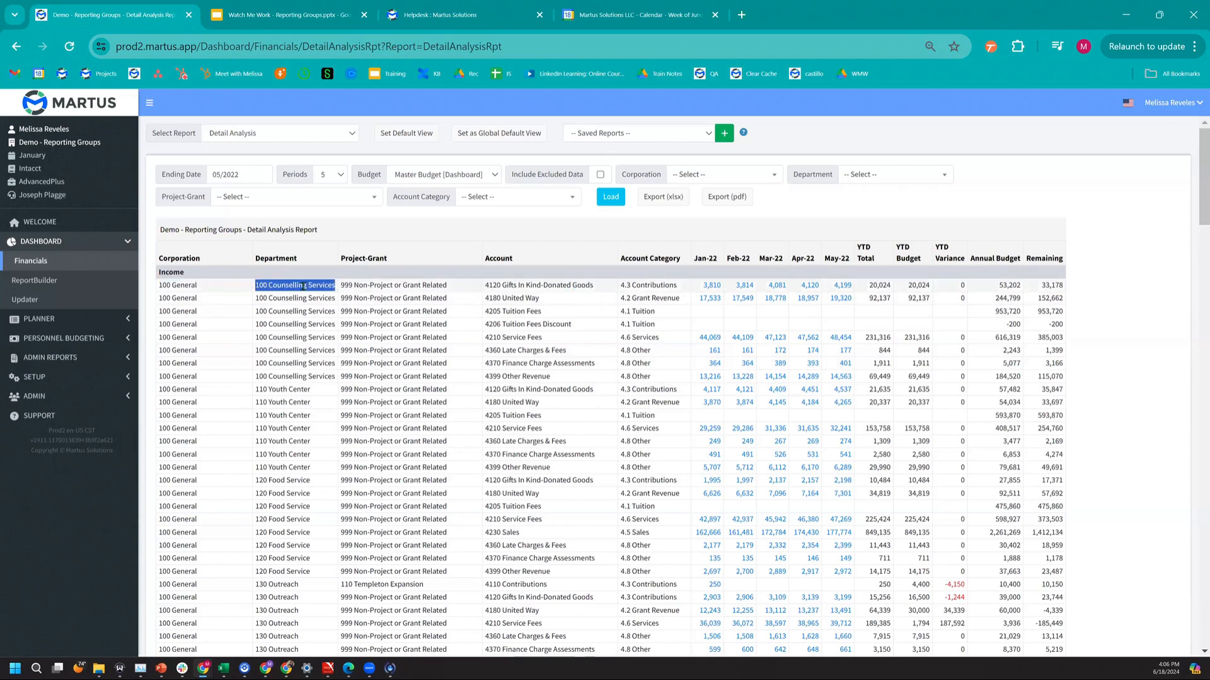
pyautogui.tripleClick(356, 285)
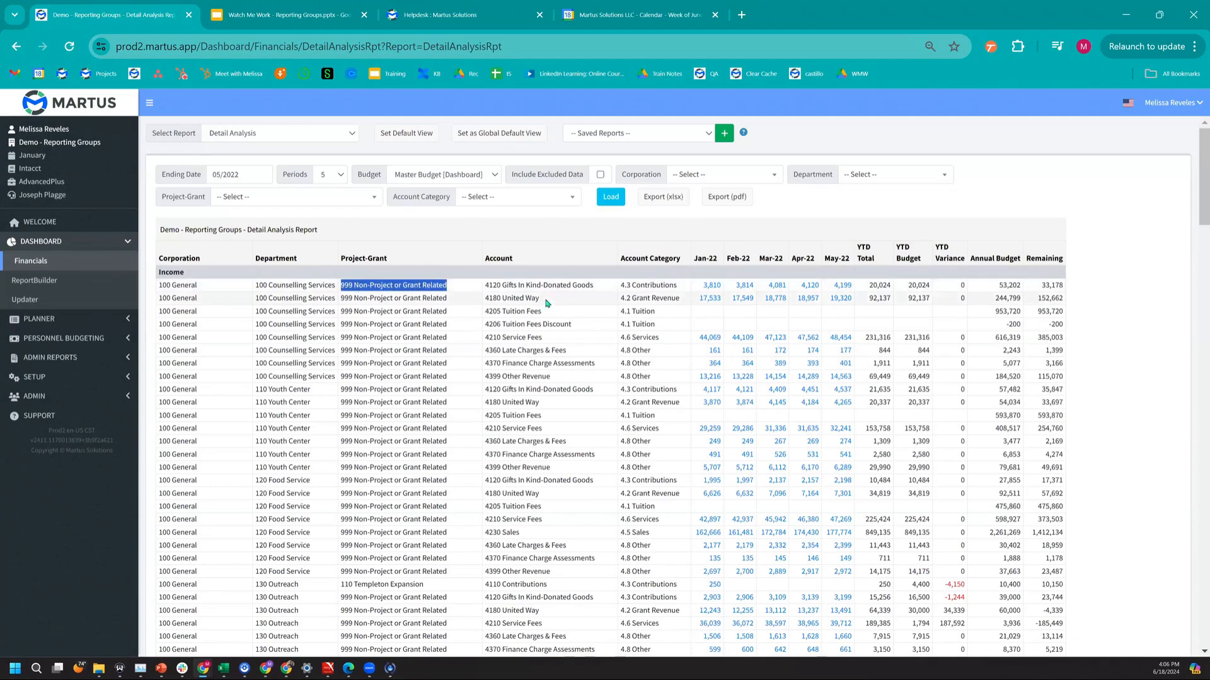
pyautogui.moveTo(596, 290); pyautogui.dragTo(351, 281)
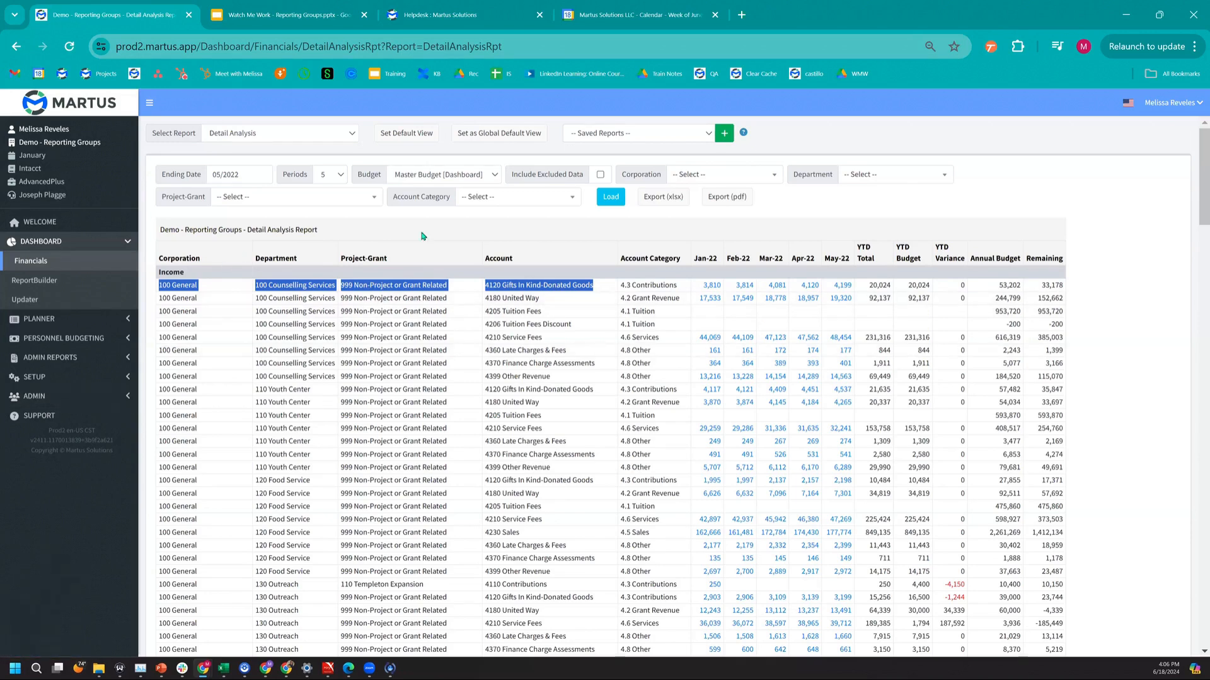
pyautogui.click(564, 301)
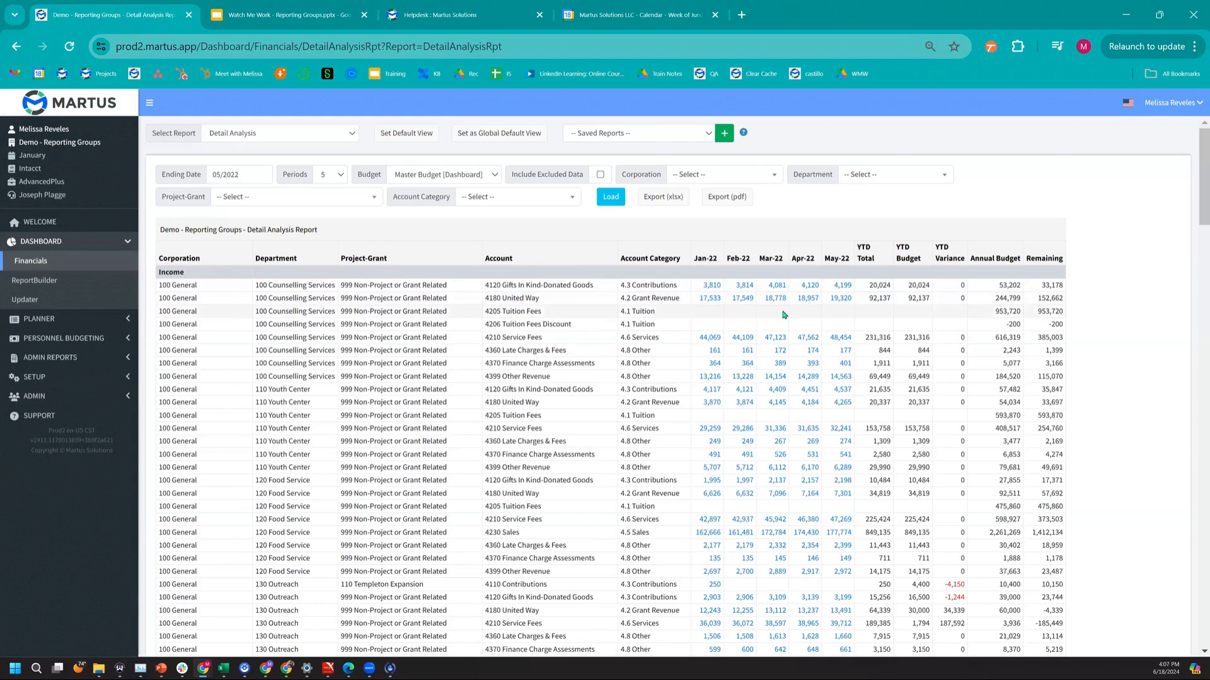
# Compare the first income line's YTD total, YTD budget and account category, and look through the income lines below it
pyautogui.doubleClick(882, 285)
pyautogui.doubleClick(907, 287)
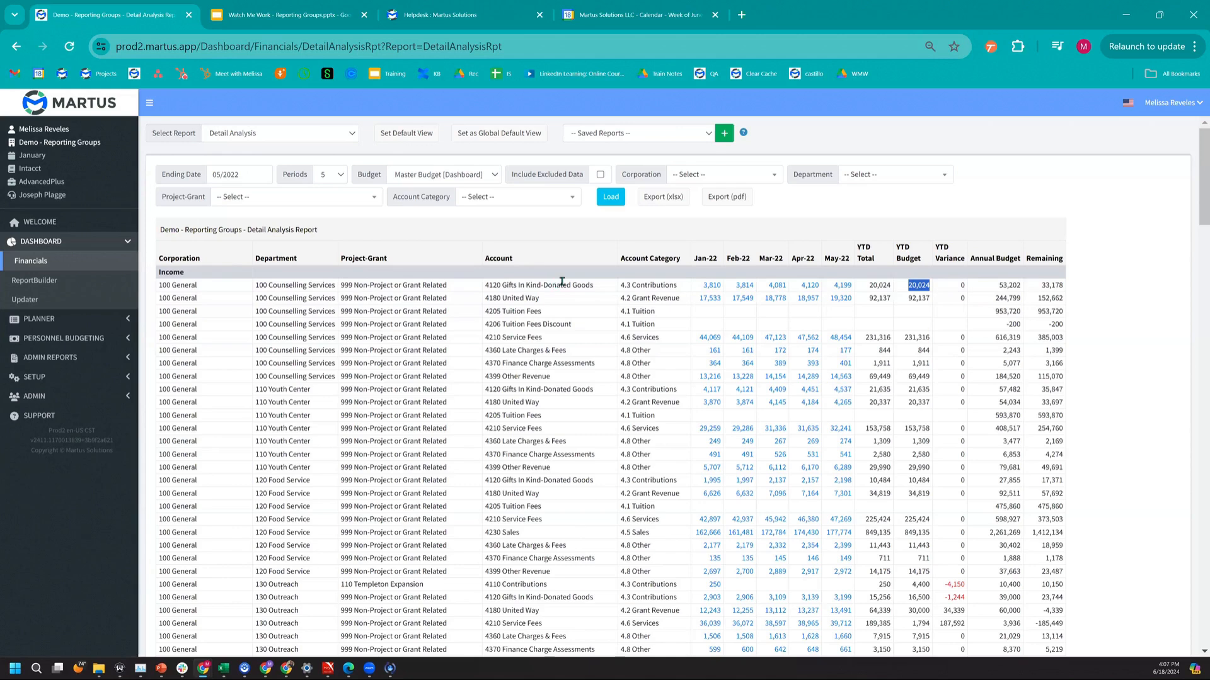
pyautogui.click(878, 291)
pyautogui.doubleClick(921, 286)
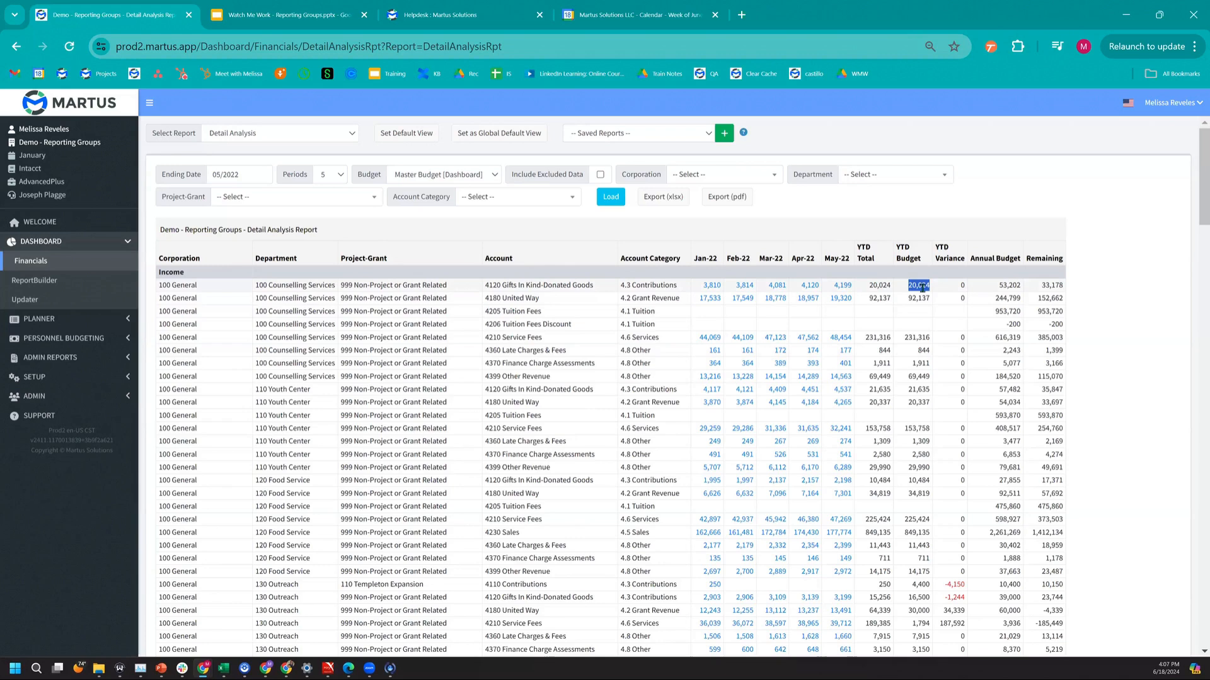
pyautogui.tripleClick(642, 289)
pyautogui.click(641, 288)
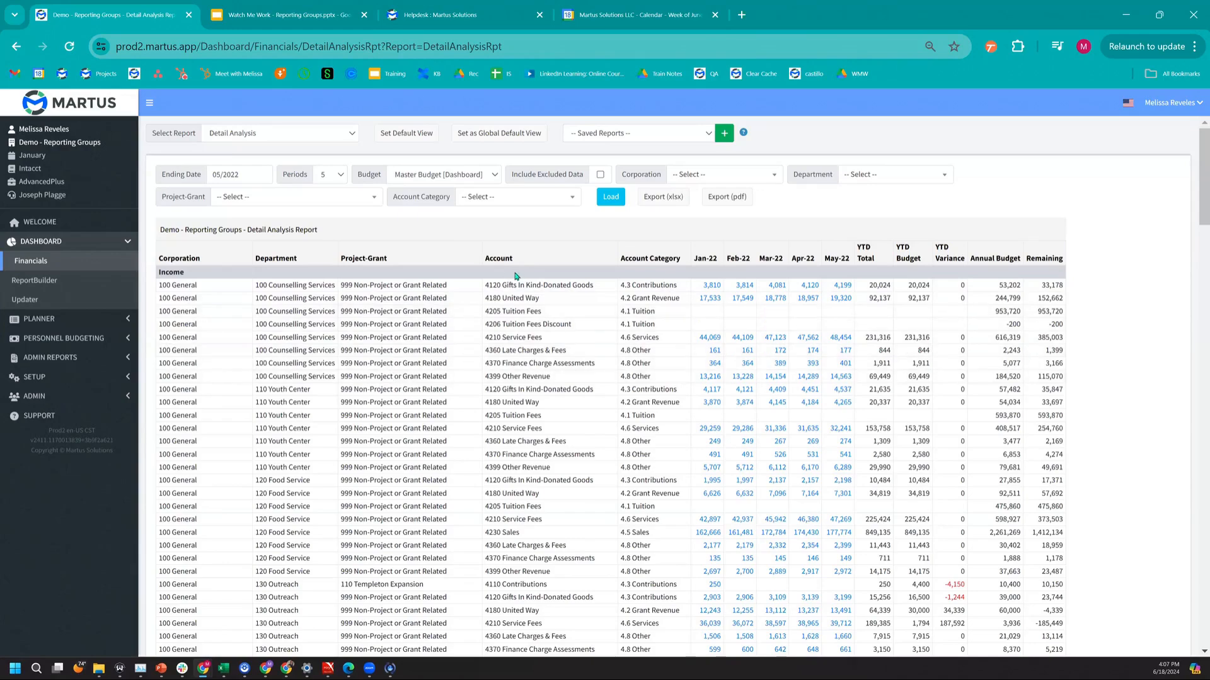
pyautogui.scroll(-5, 511, 372)
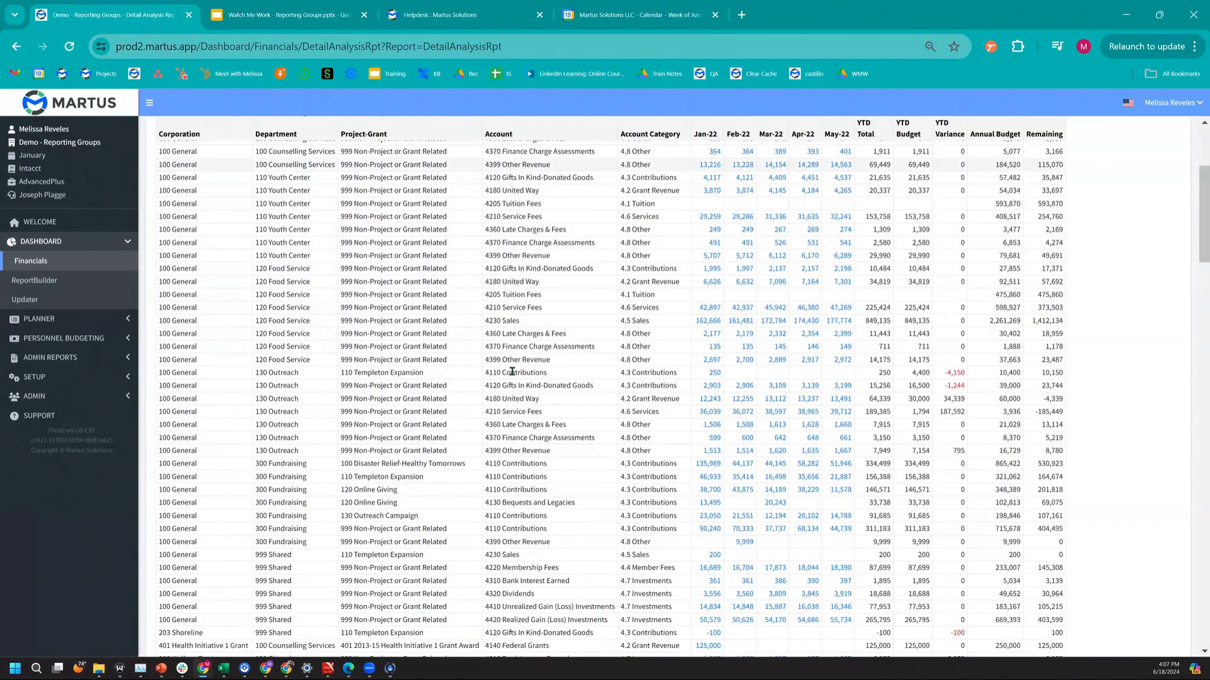
pyautogui.scroll(5, 213, 300)
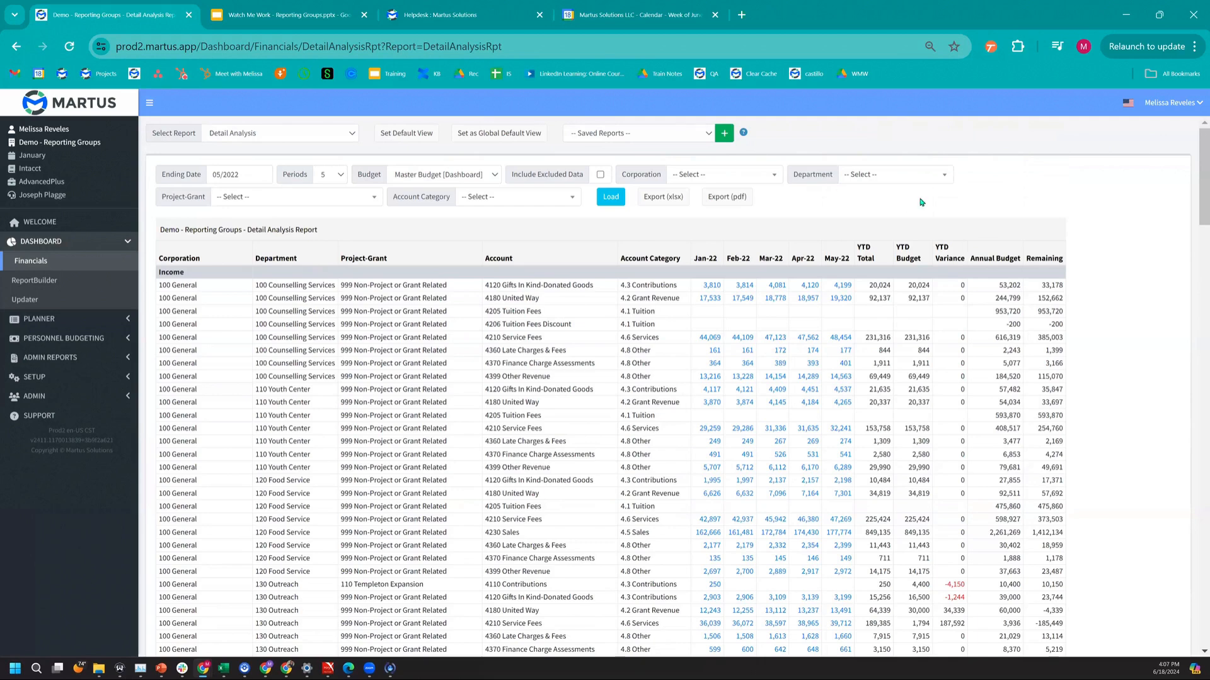
# Load the Detail Analysis report for department 110 Youth Center and check its 5502 Utilities expense line
pyautogui.click(894, 176)
pyautogui.click(880, 274)
pyautogui.click(605, 199)
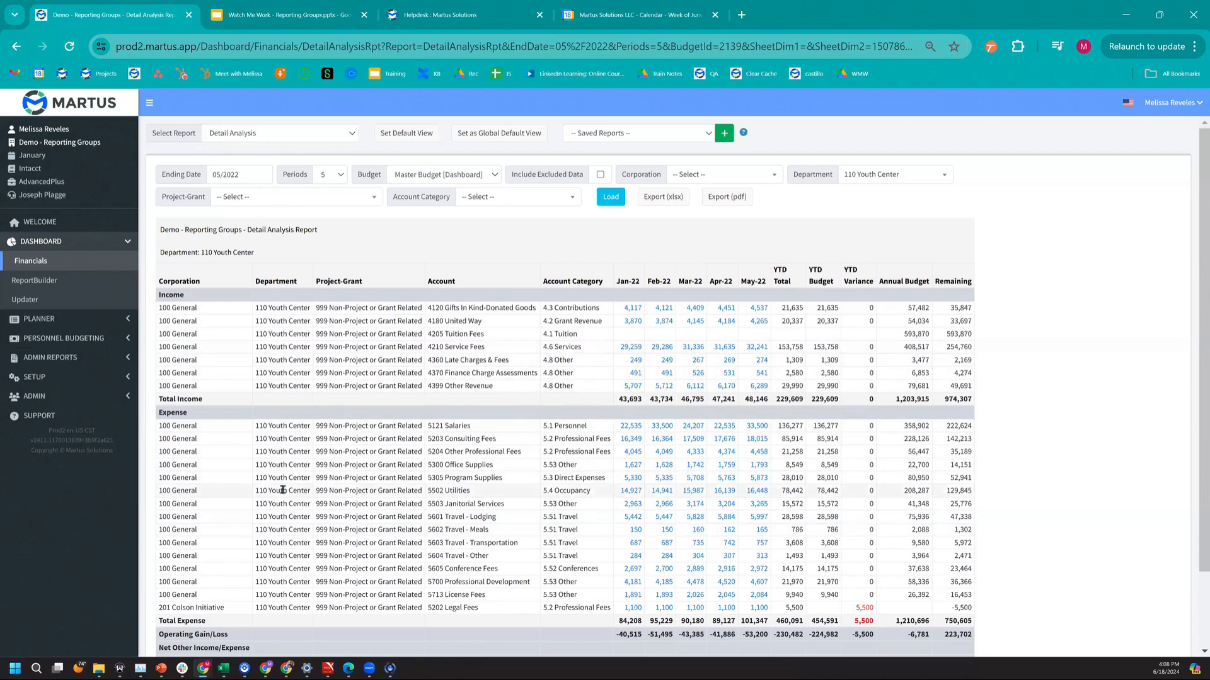
pyautogui.tripleClick(453, 490)
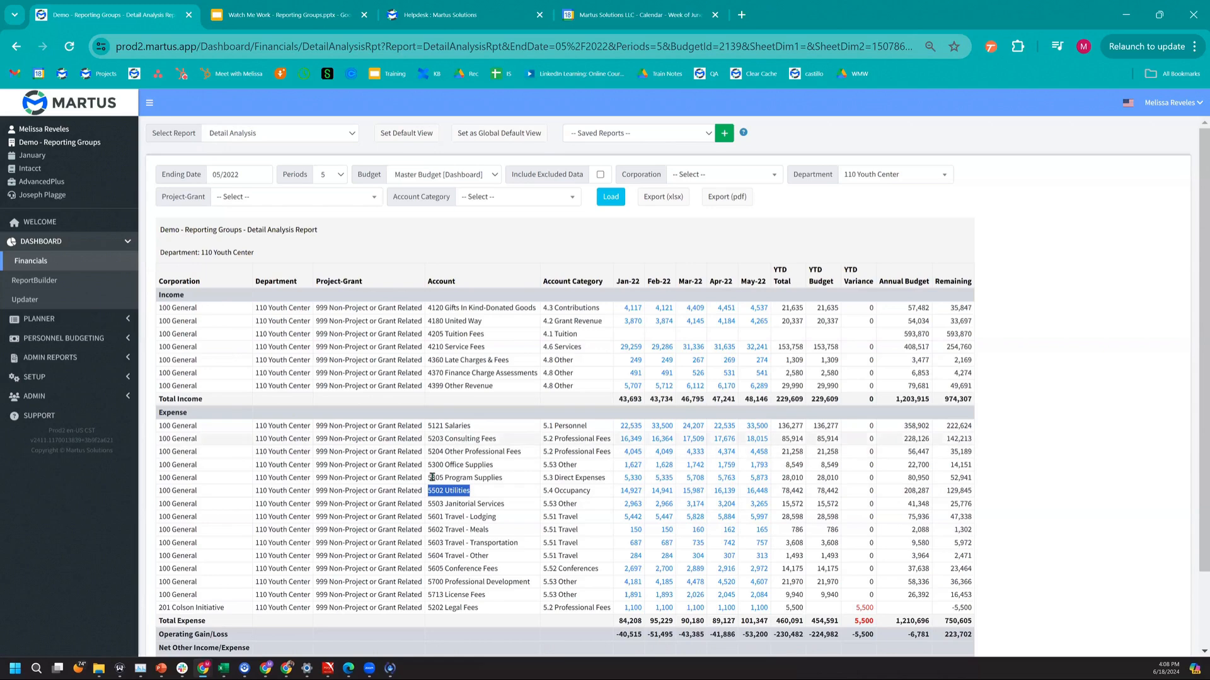
# Reload the Detail Analysis report with the department filter set to 230 Facilities
pyautogui.click(913, 188)
pyautogui.click(906, 175)
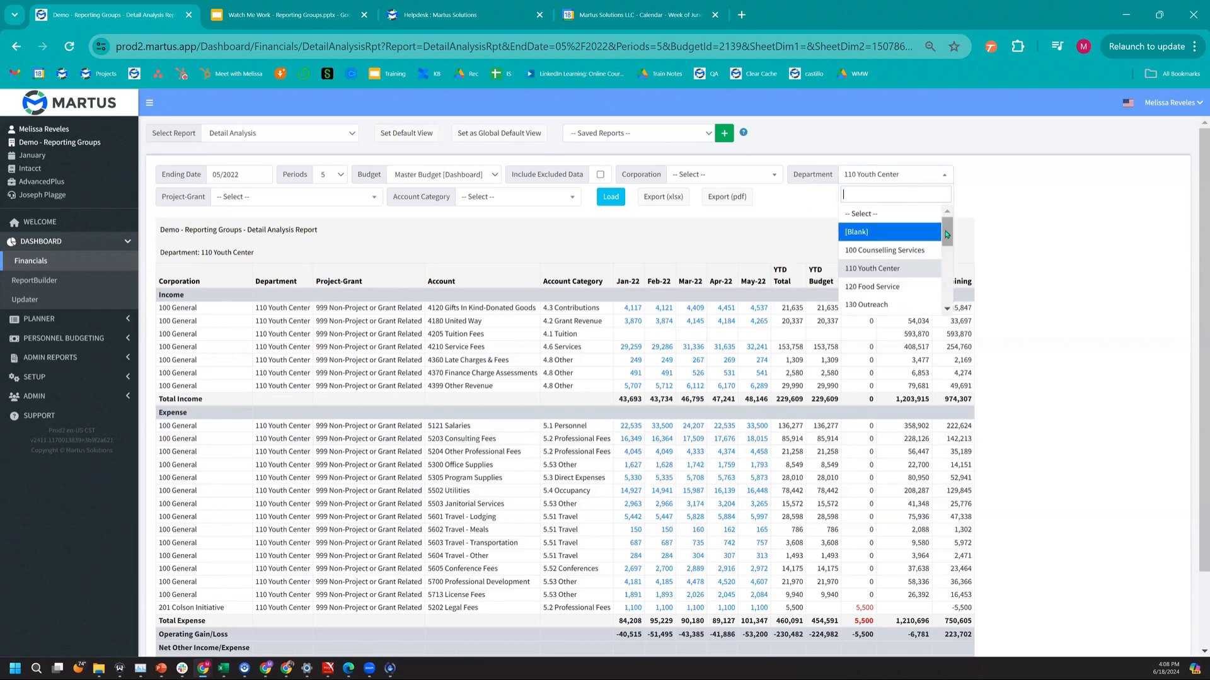
pyautogui.moveTo(945, 235); pyautogui.dragTo(945, 264)
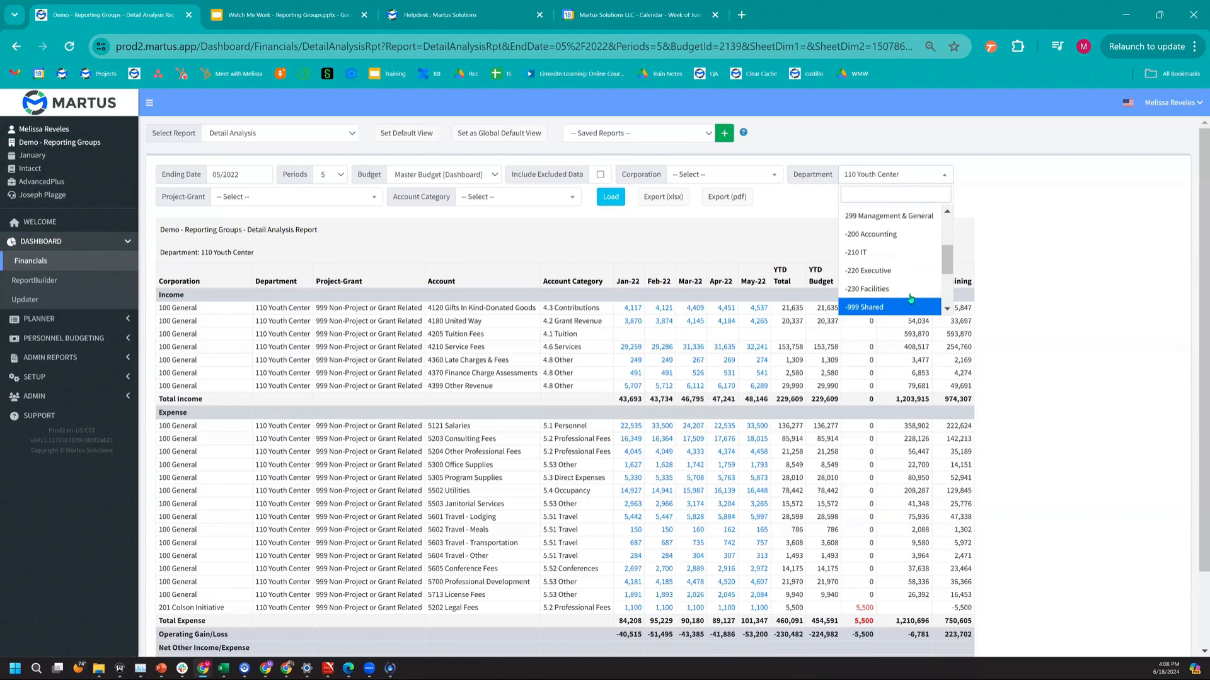
pyautogui.click(882, 306)
pyautogui.click(611, 195)
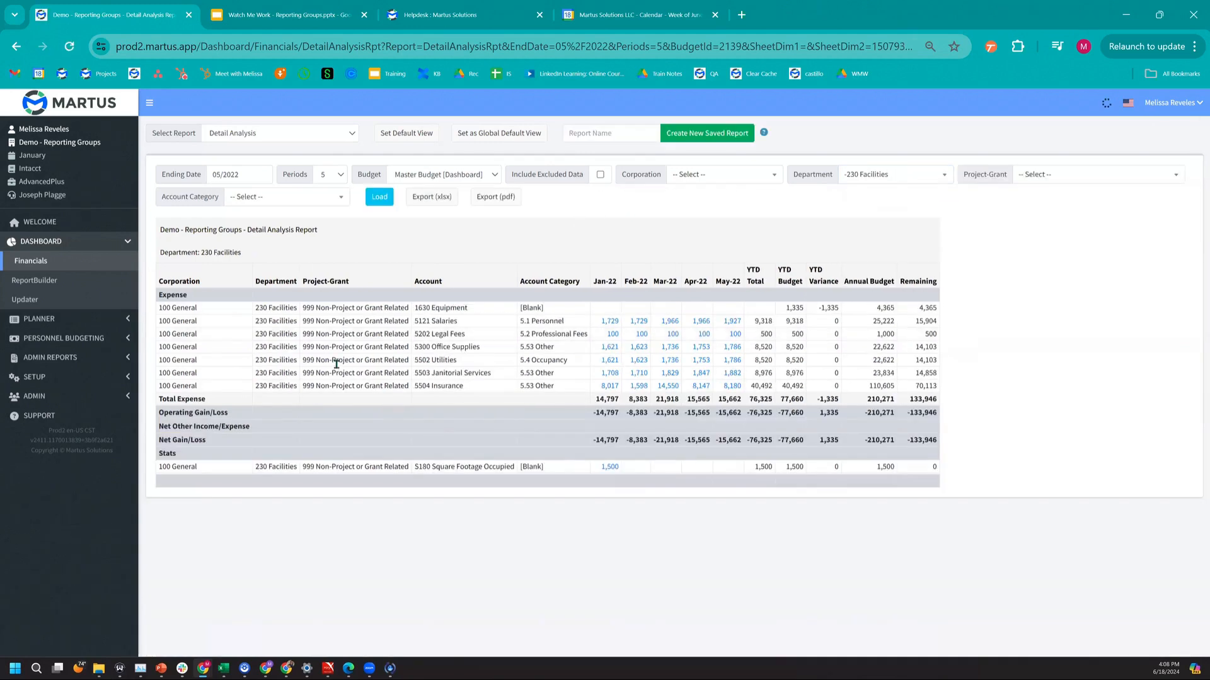
# Examine the YTD total and annual budget of the 5300 Office Supplies line for 230 Facilities
pyautogui.doubleClick(441, 347)
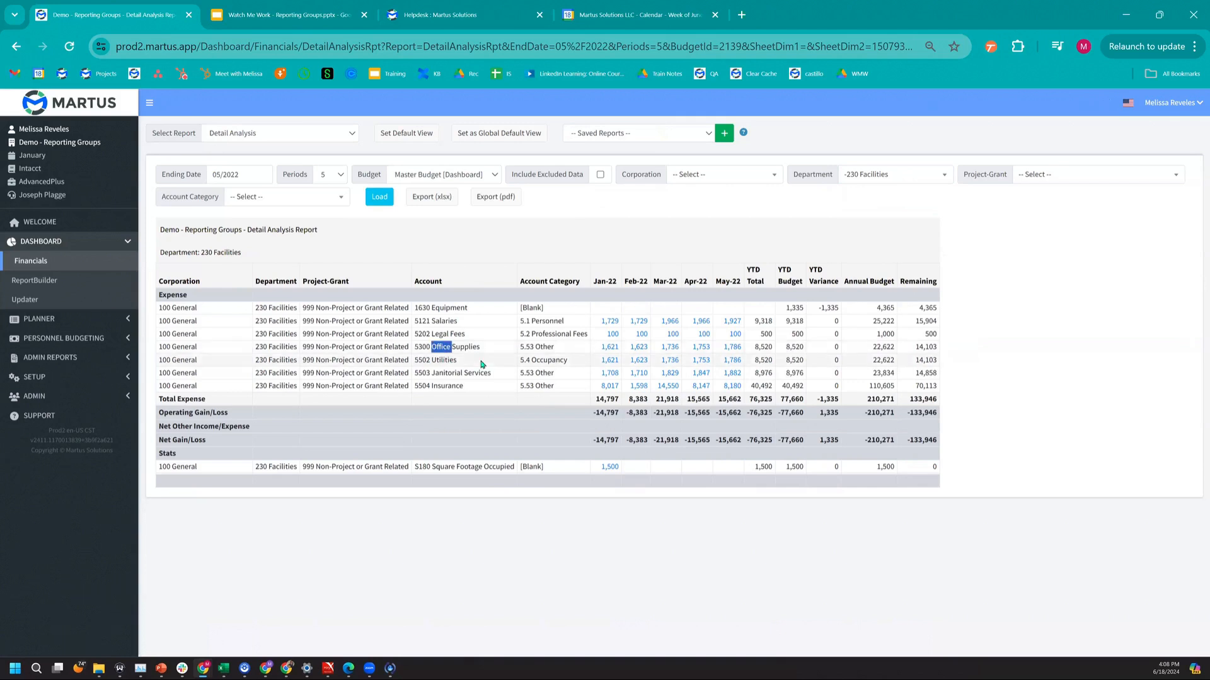
pyautogui.doubleClick(879, 347)
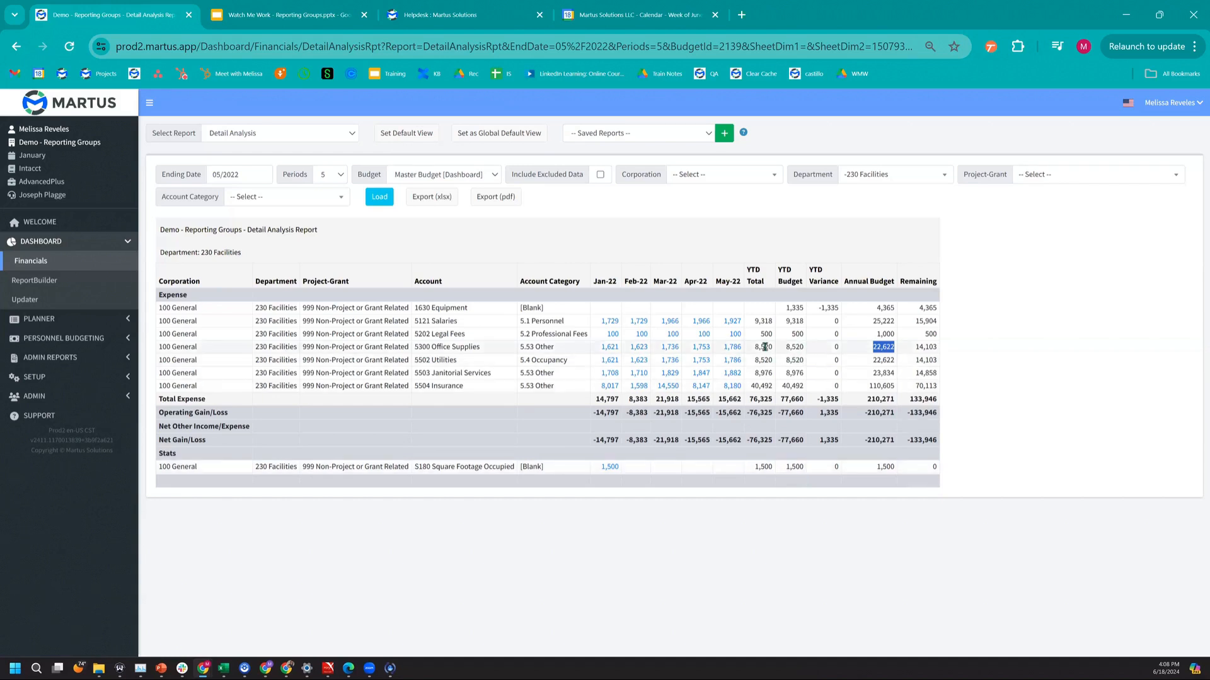
pyautogui.moveTo(755, 347); pyautogui.dragTo(877, 344)
pyautogui.doubleClick(879, 347)
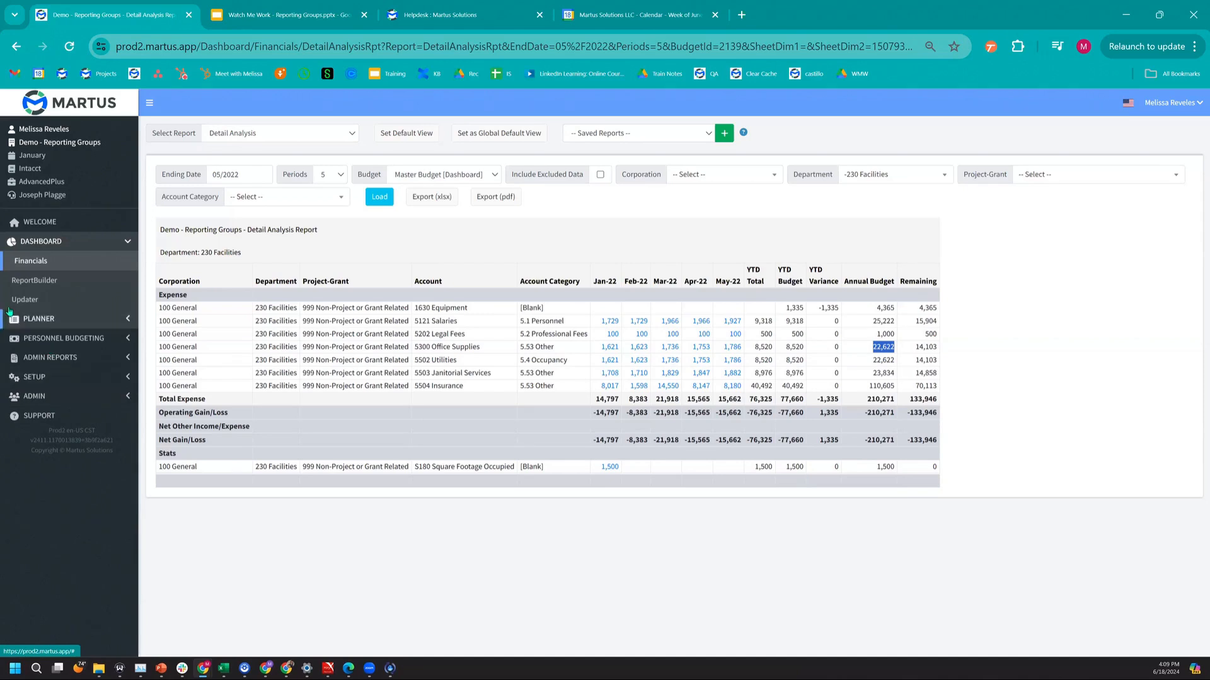
# Open the planner budget worksheet for corporation 100 General and department 230 Facilities
pyautogui.click(35, 319)
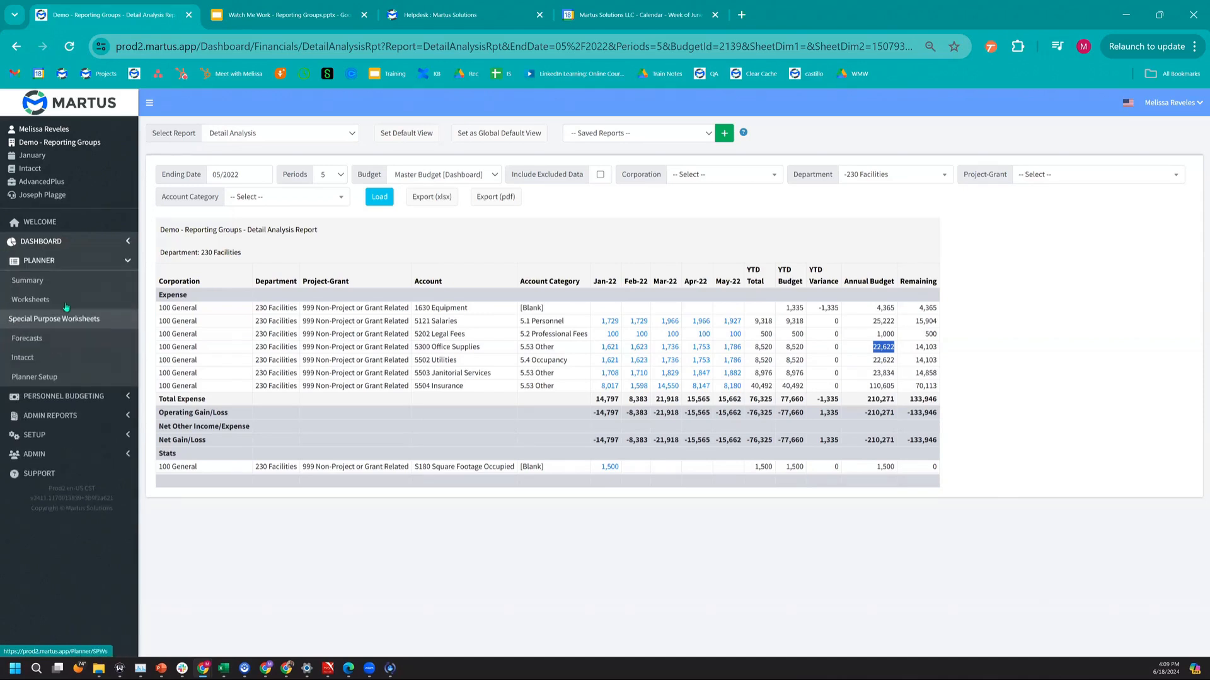
pyautogui.click(73, 306)
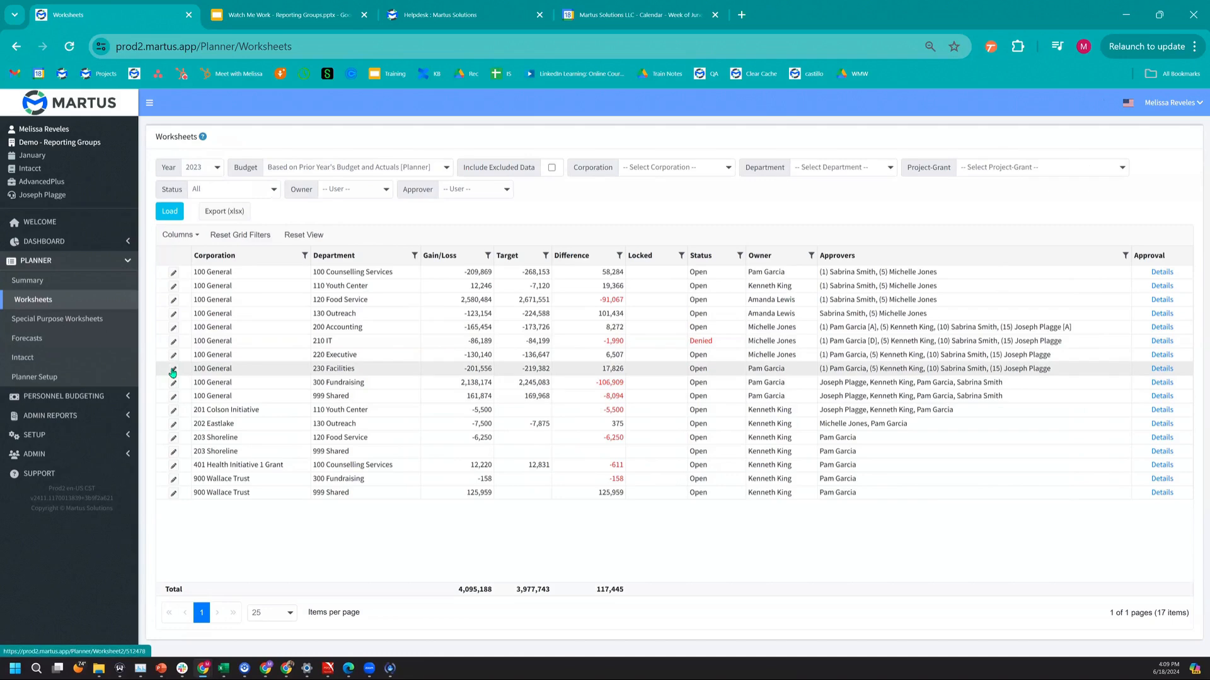
pyautogui.click(171, 370)
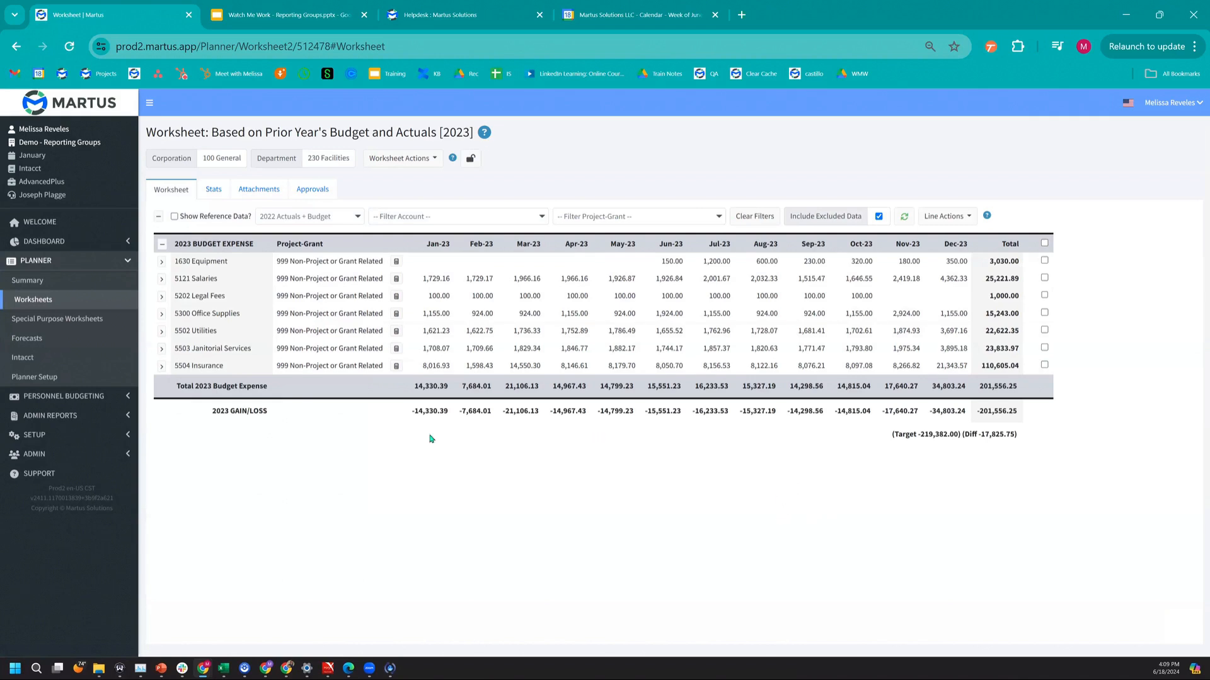
# Create a reporting group named Office Supplies in the reporting groups setup
pyautogui.click(111, 437)
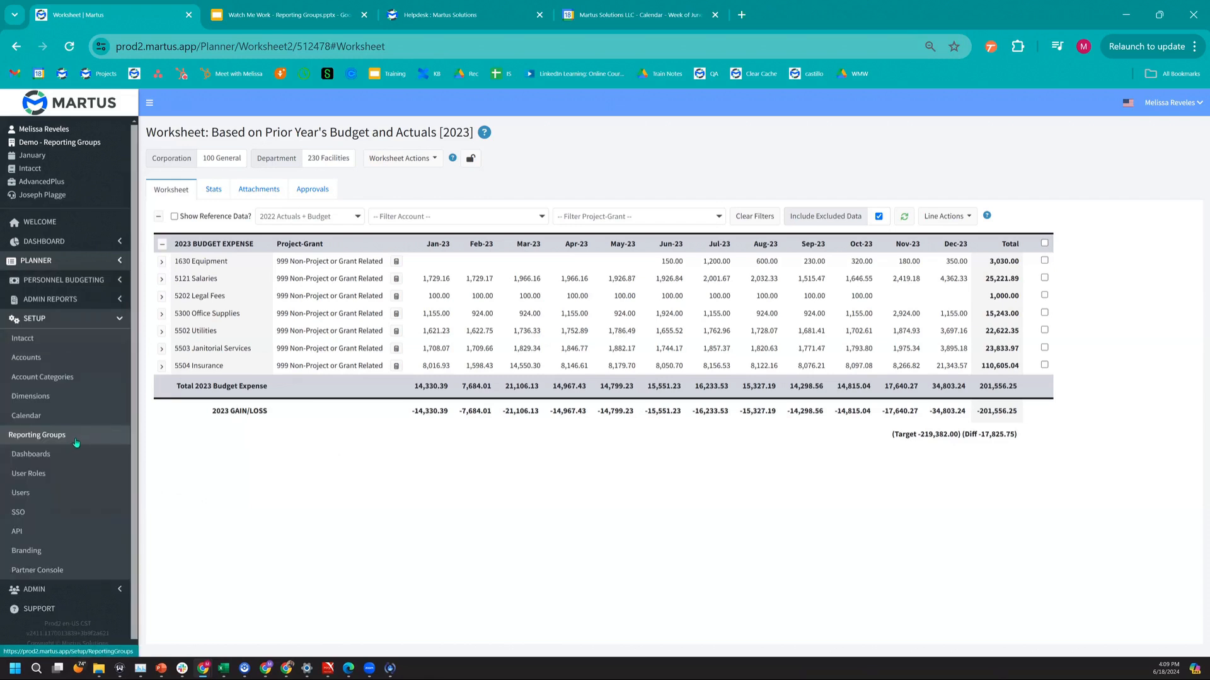
pyautogui.click(77, 441)
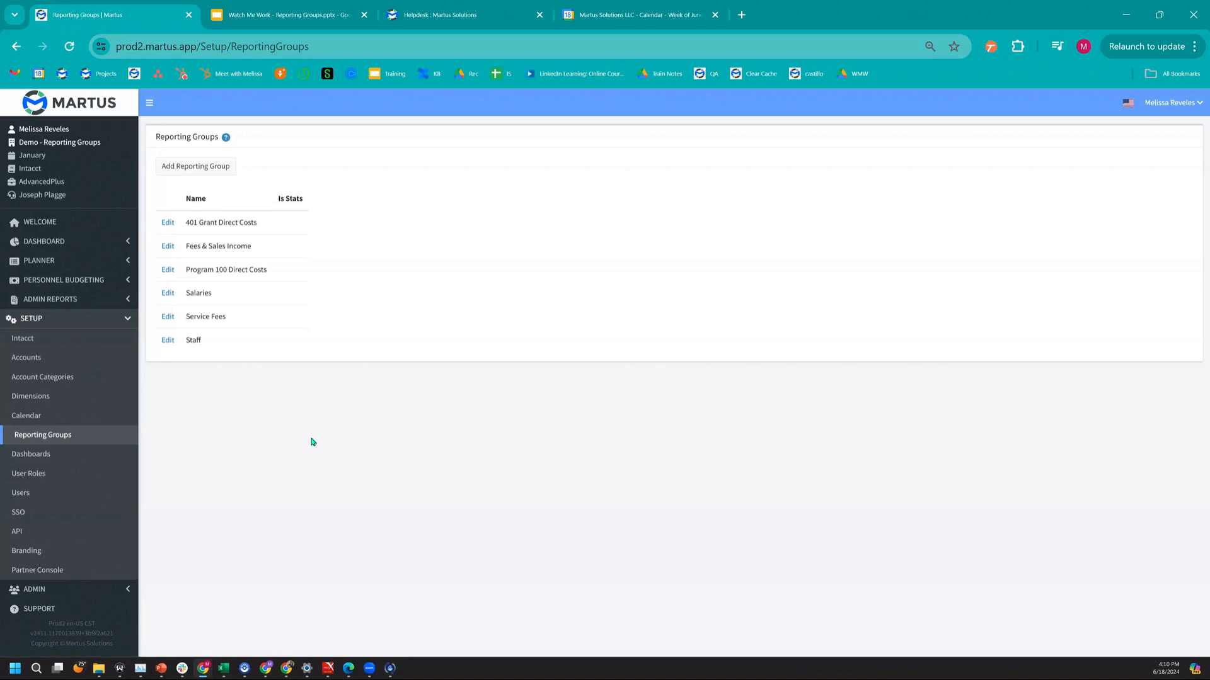
pyautogui.click(217, 171)
pyautogui.write('Office Supplies')
pyautogui.press('Return')
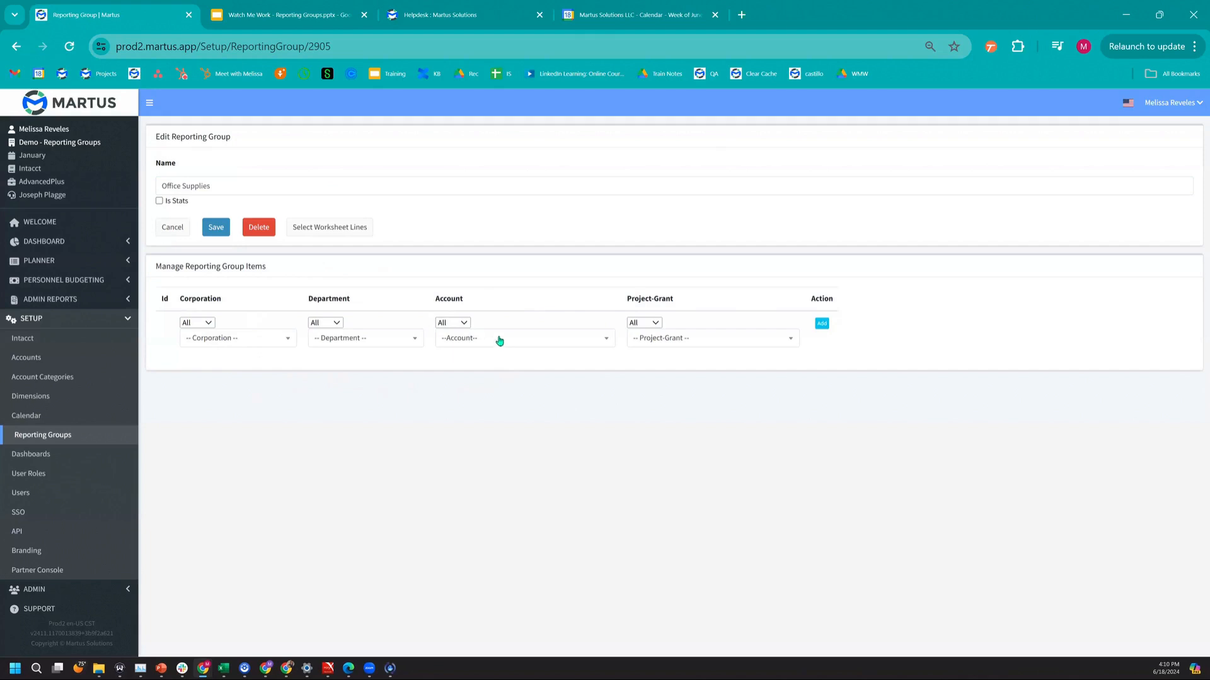
# Add the worksheet line 100 General, 230 Facilities, 5300 Office Supplies, 999 Non-Project or Grant Related to the Office Supplies reporting group
pyautogui.click(363, 234)
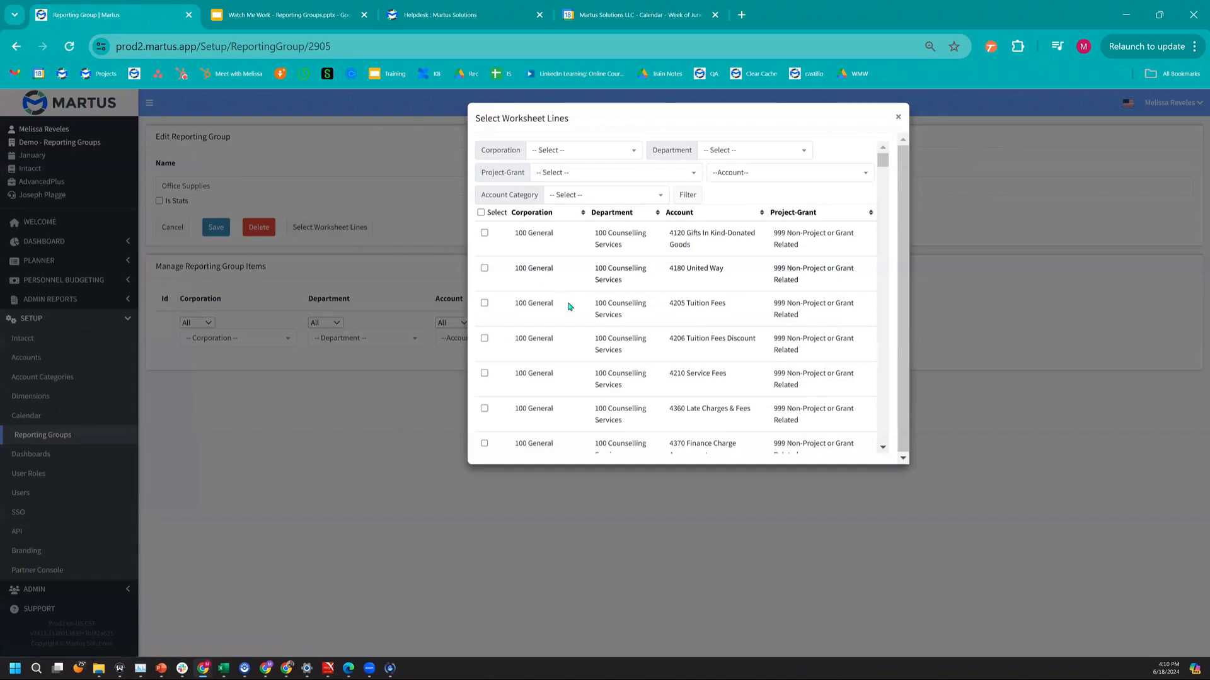
pyautogui.scroll(-10, 558, 360)
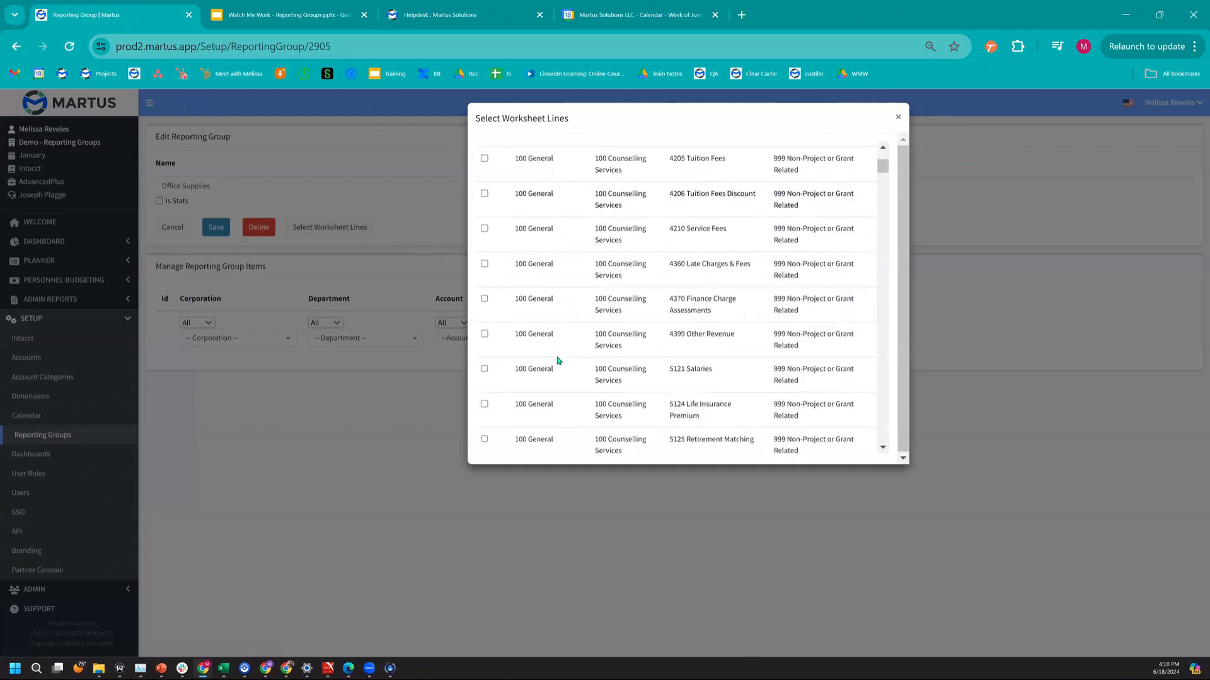
pyautogui.scroll(-15, 558, 361)
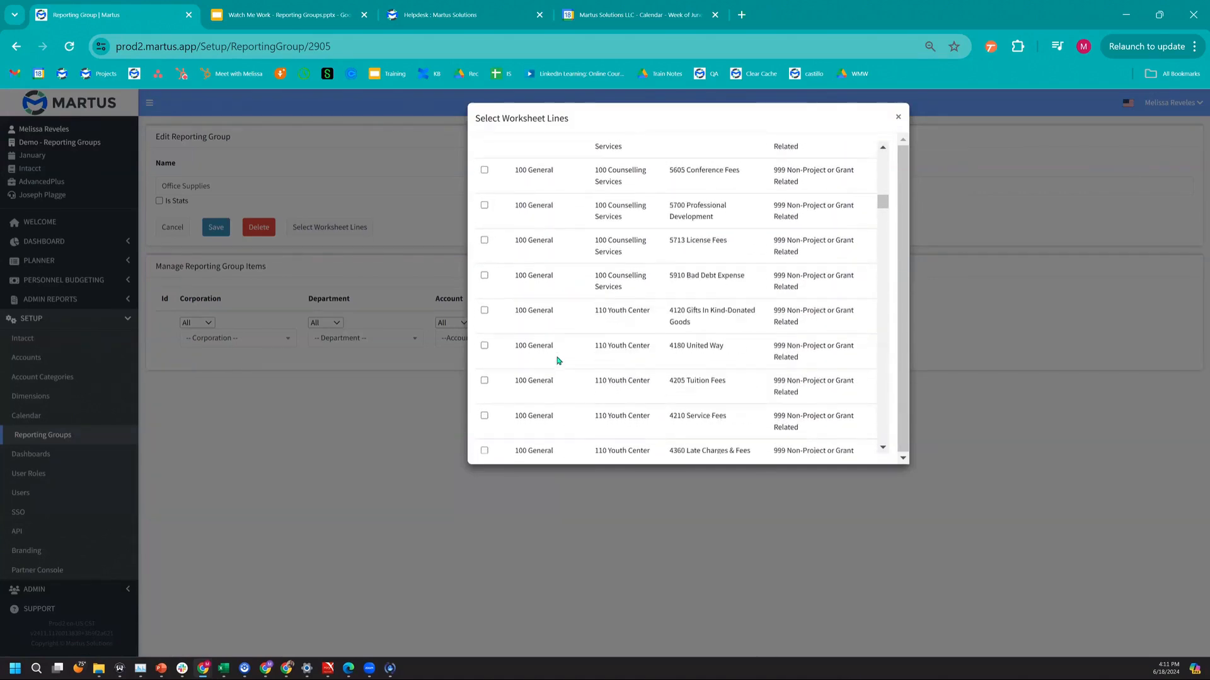
pyautogui.scroll(-15, 558, 361)
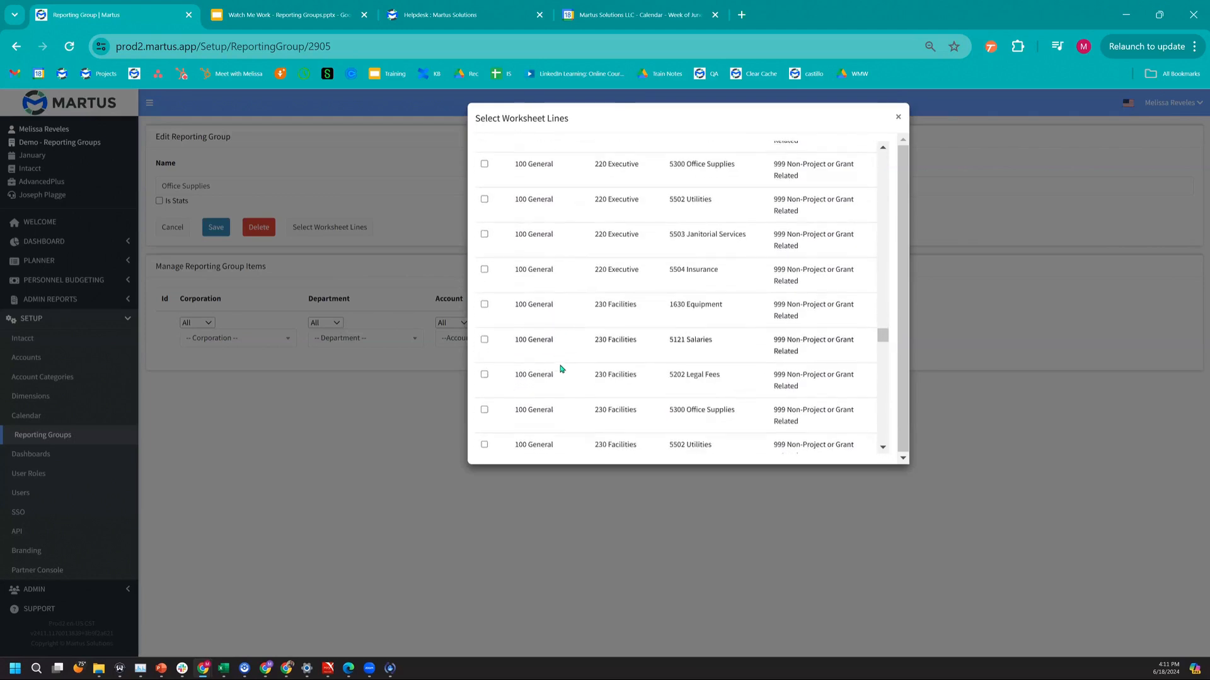
pyautogui.scroll(-1, 562, 397)
pyautogui.click(485, 371)
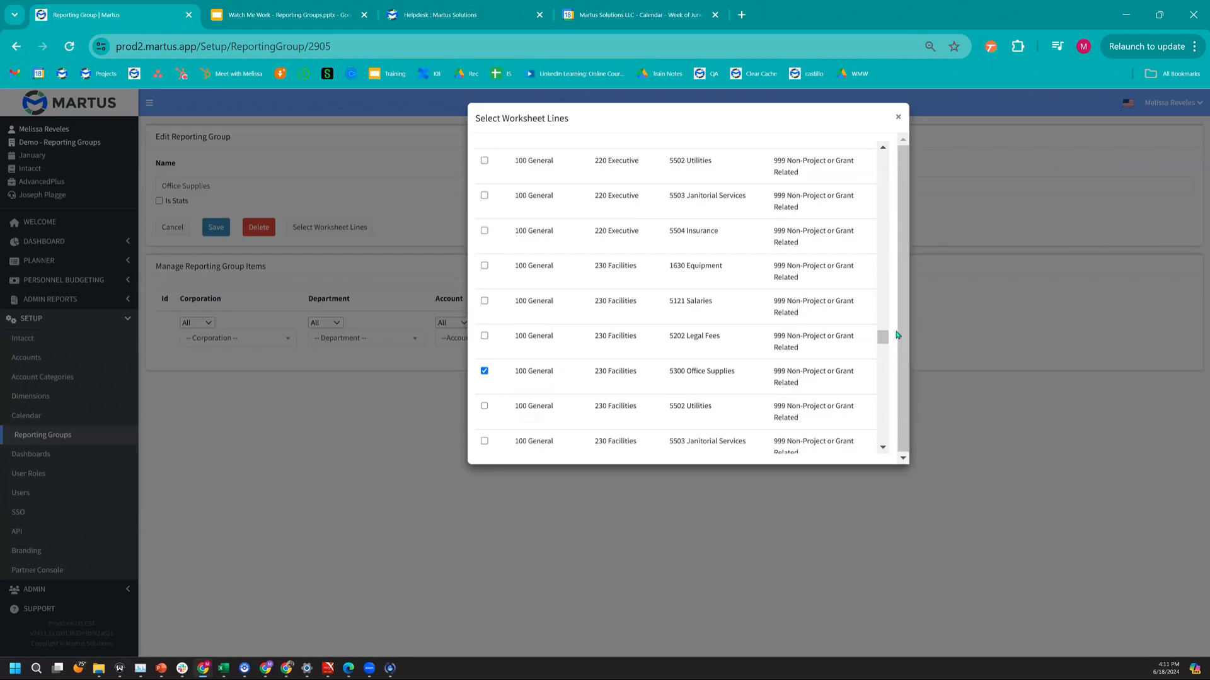
pyautogui.moveTo(882, 337); pyautogui.dragTo(883, 435)
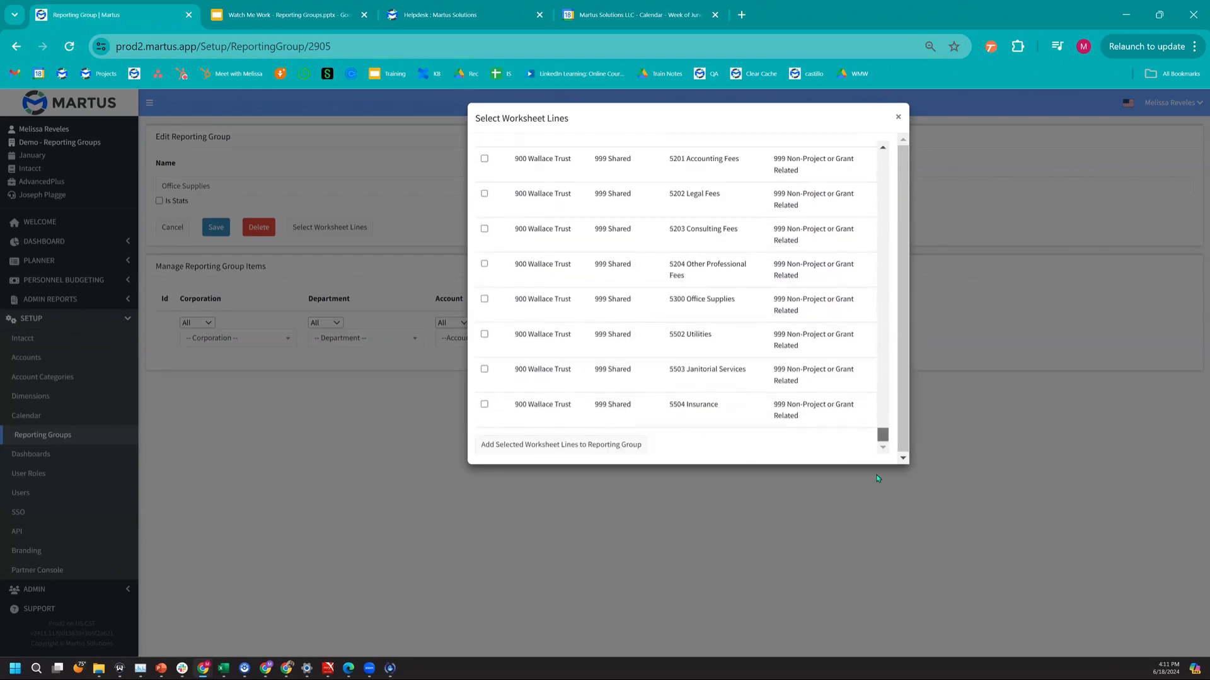
pyautogui.click(594, 446)
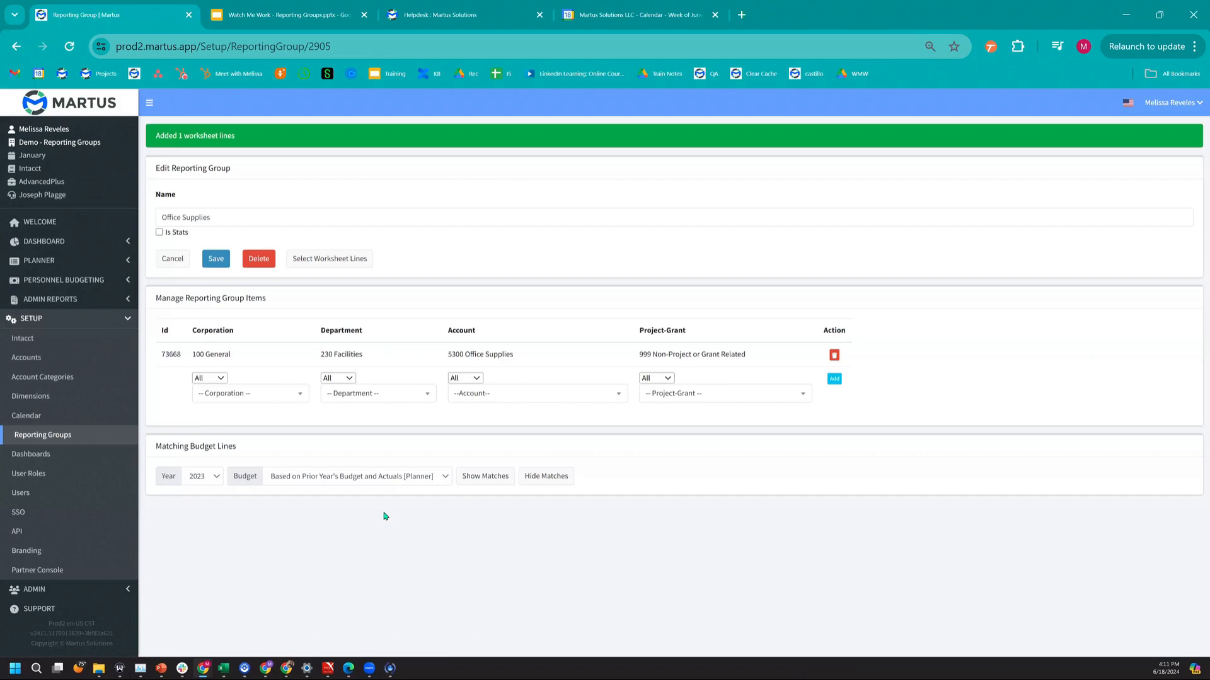
# Check the department choices for group items and show the group's matching lines in the 2023 Based on Prior Year's Budget and Actuals budget
pyautogui.click(354, 396)
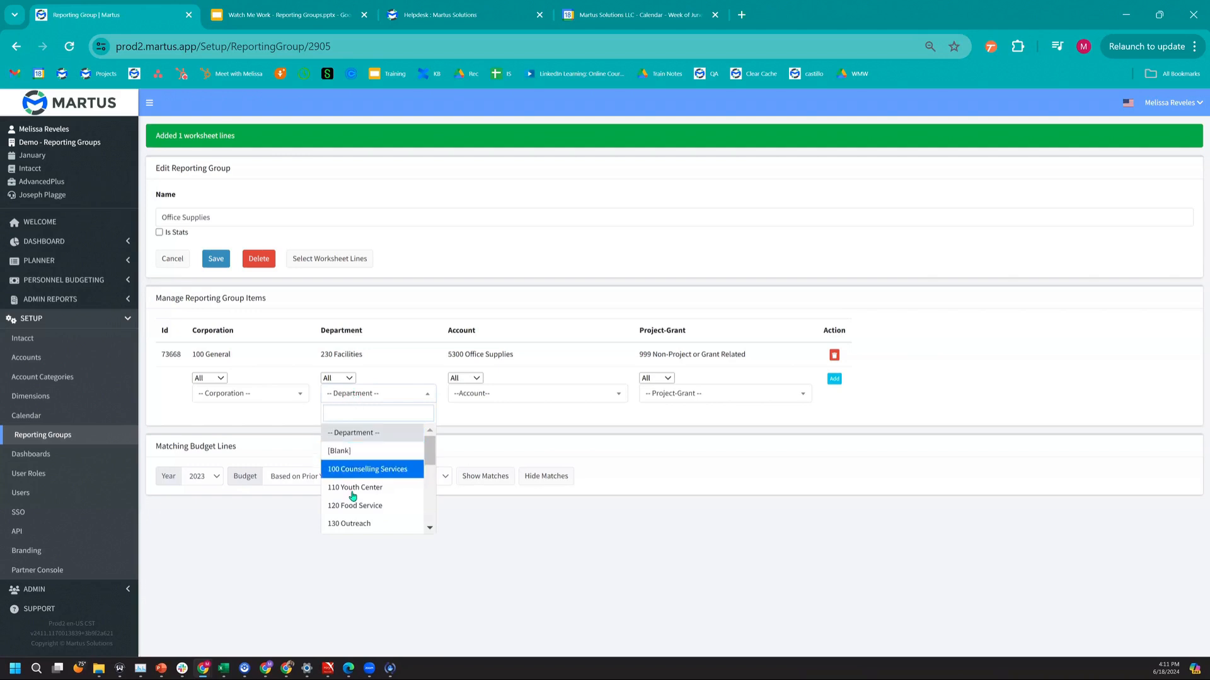
pyautogui.click(507, 407)
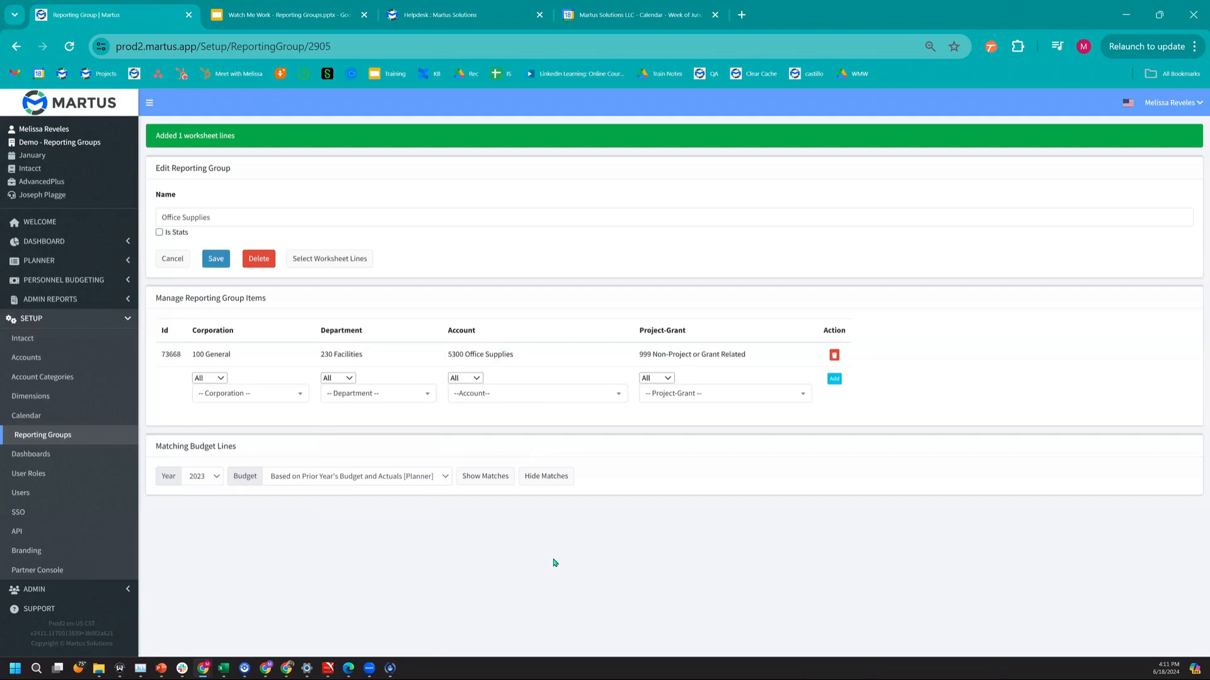
pyautogui.click(493, 483)
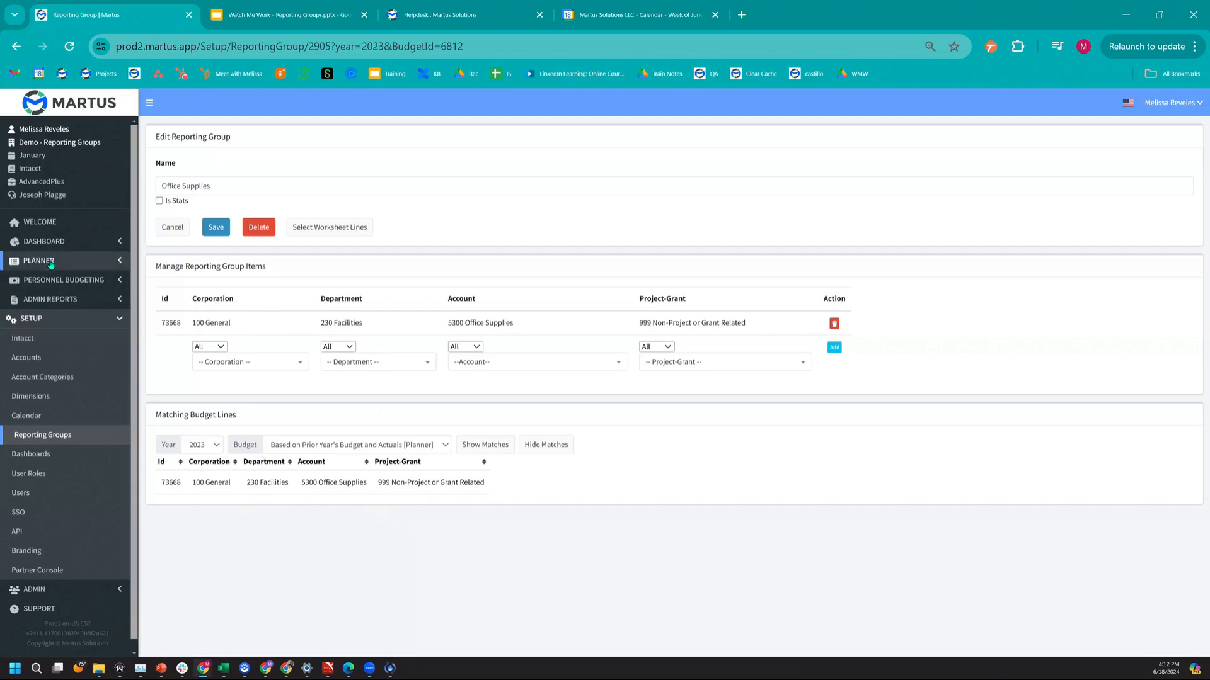
# Create a global special purpose worksheet named Office Supplies in the 2023 Based on Prior Year's Budget and Actuals budget
pyautogui.click(48, 320)
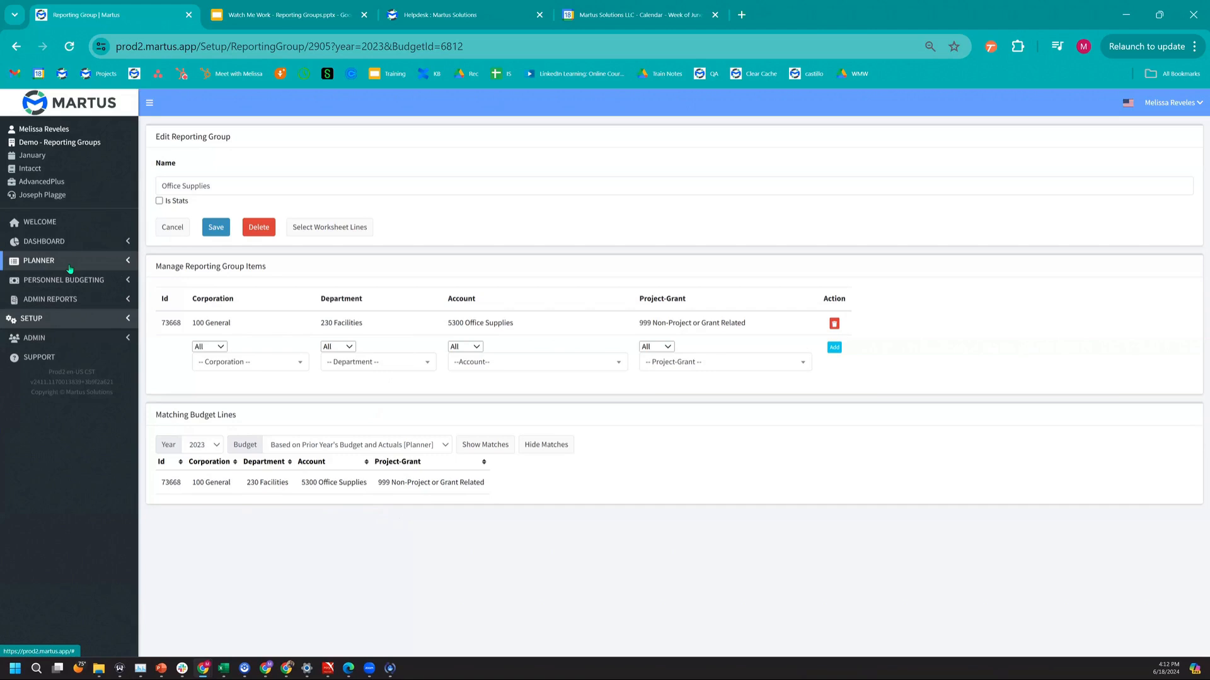
pyautogui.click(69, 267)
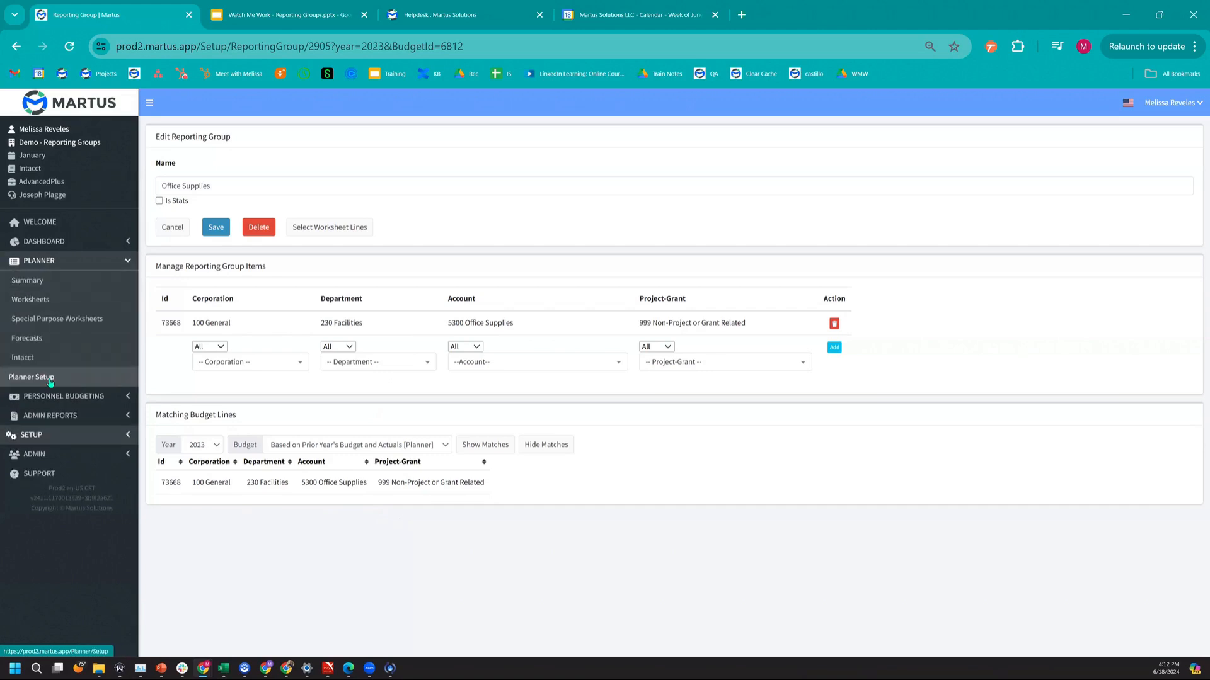
pyautogui.click(49, 319)
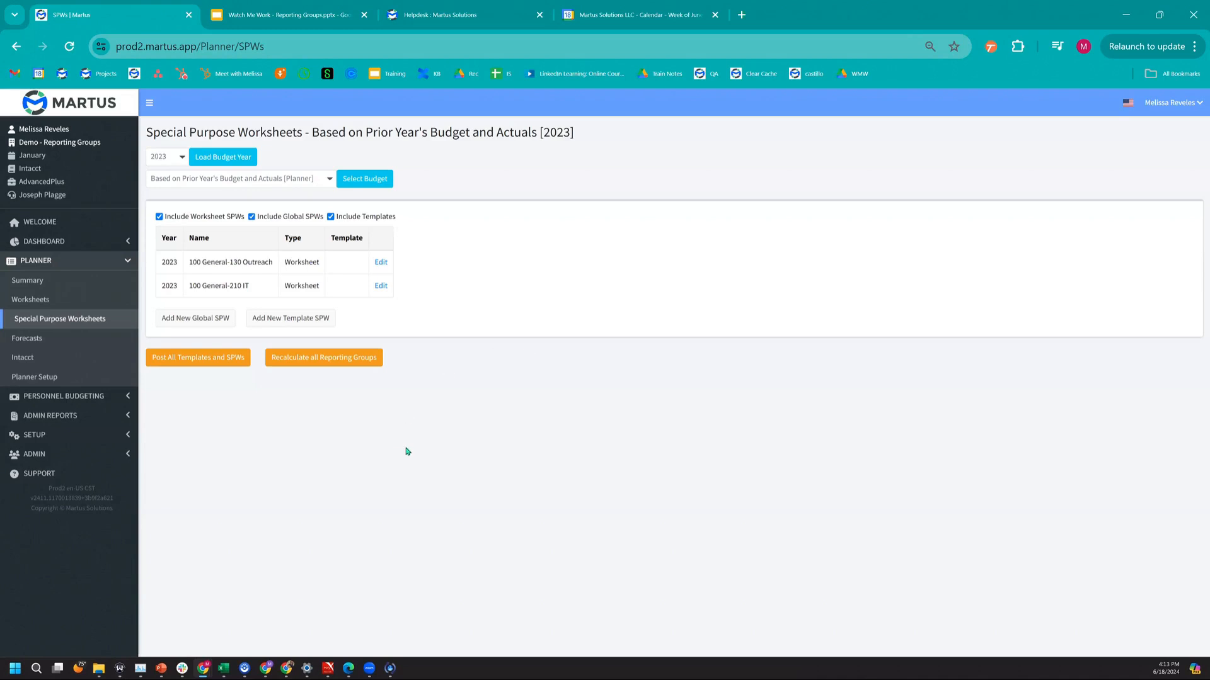
pyautogui.click(187, 320)
pyautogui.write('Office Supplies')
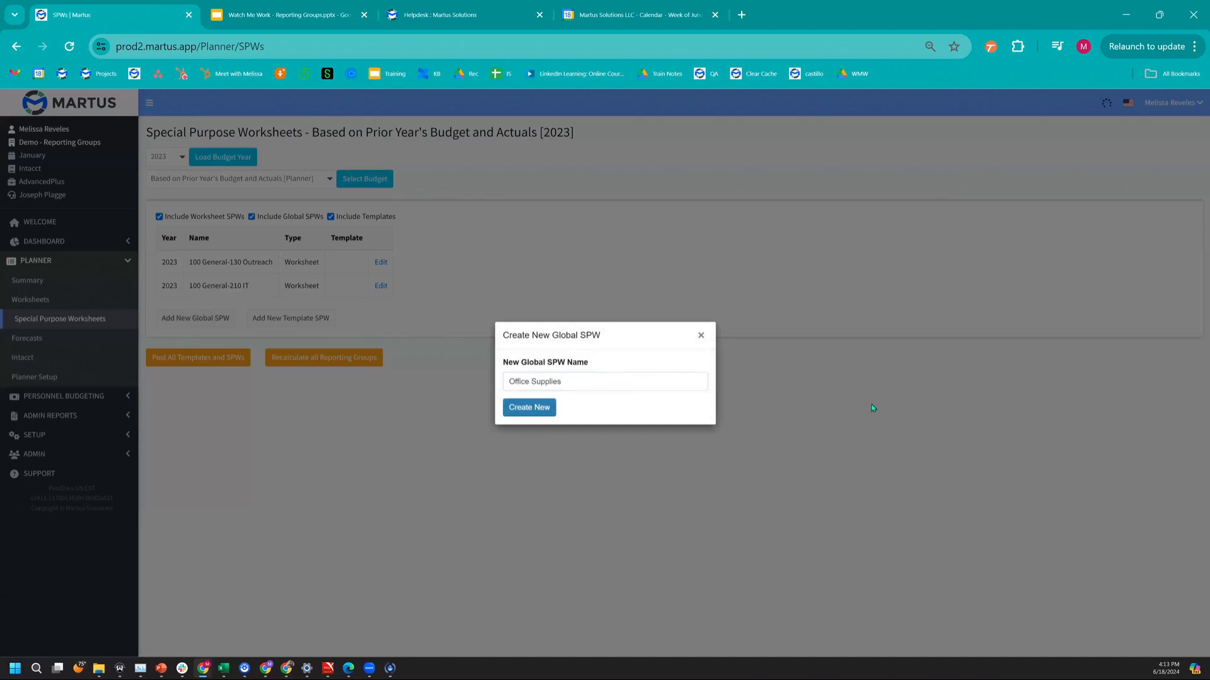
pyautogui.press('Return')
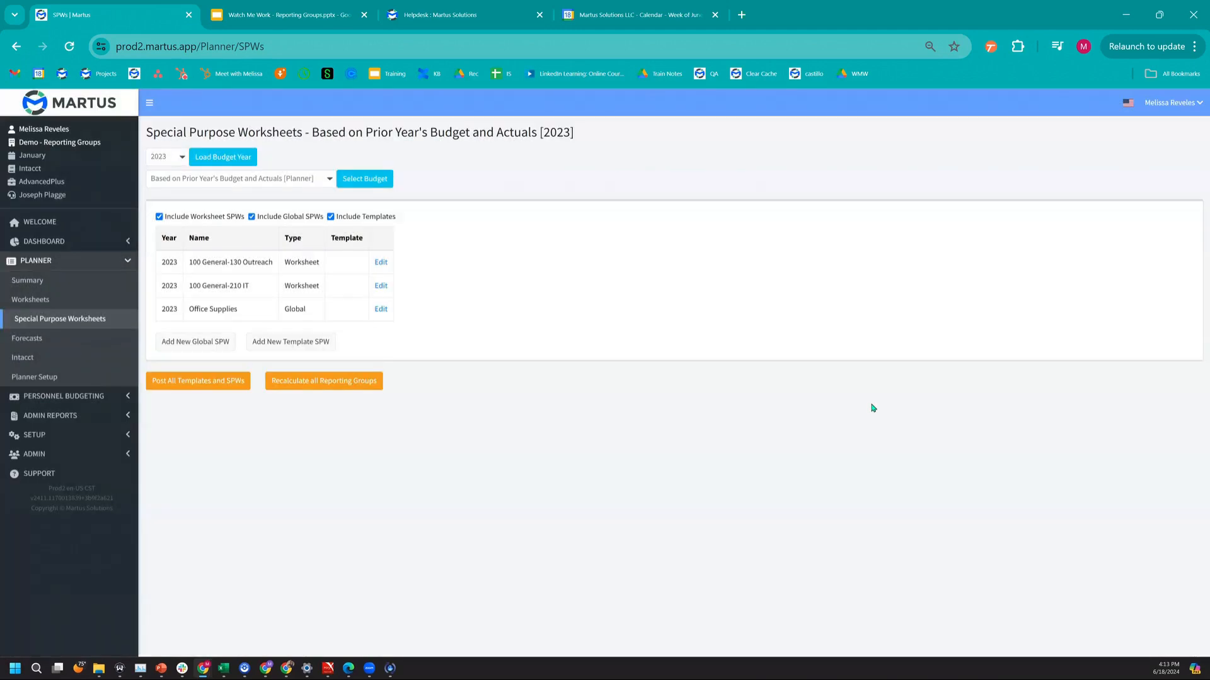
# Start a line in the Office Supplies special purpose worksheet with new section "1. Total Office Supplies from Facilties" and description Office Supplies
pyautogui.click(382, 310)
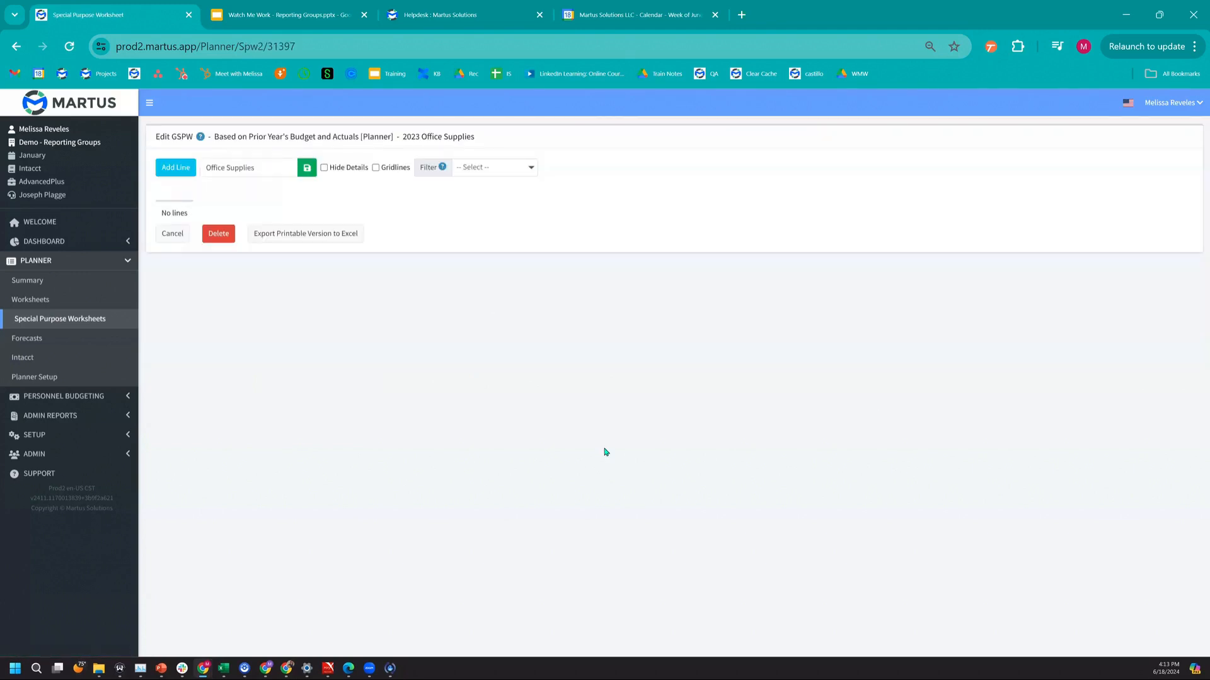
pyautogui.click(178, 168)
pyautogui.click(586, 353)
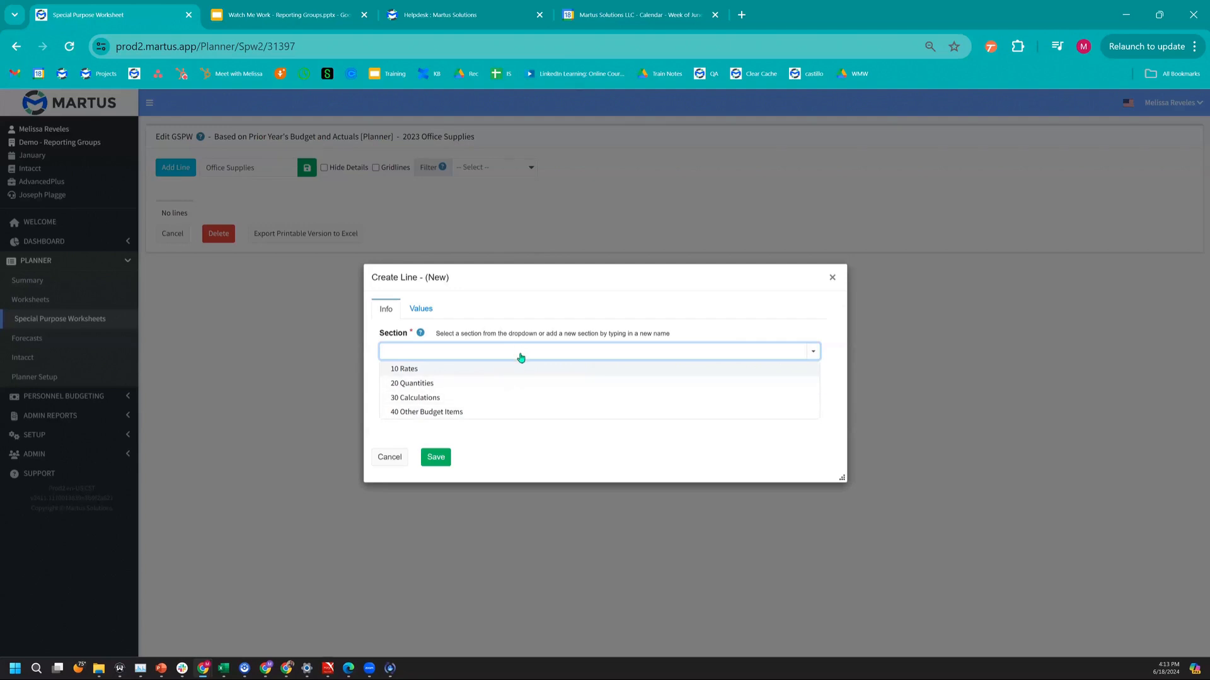
pyautogui.write('1.')
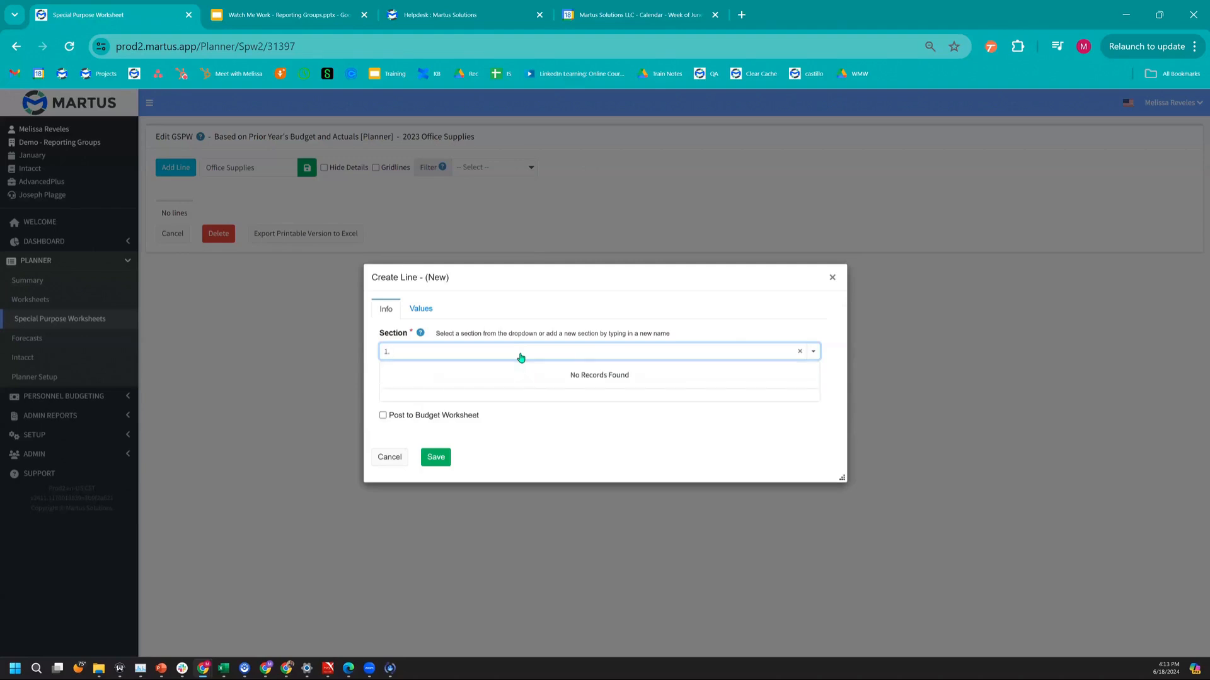
pyautogui.write(' Total Office Supplies from Facilties')
pyautogui.click(537, 394)
pyautogui.write('Office Supplies')
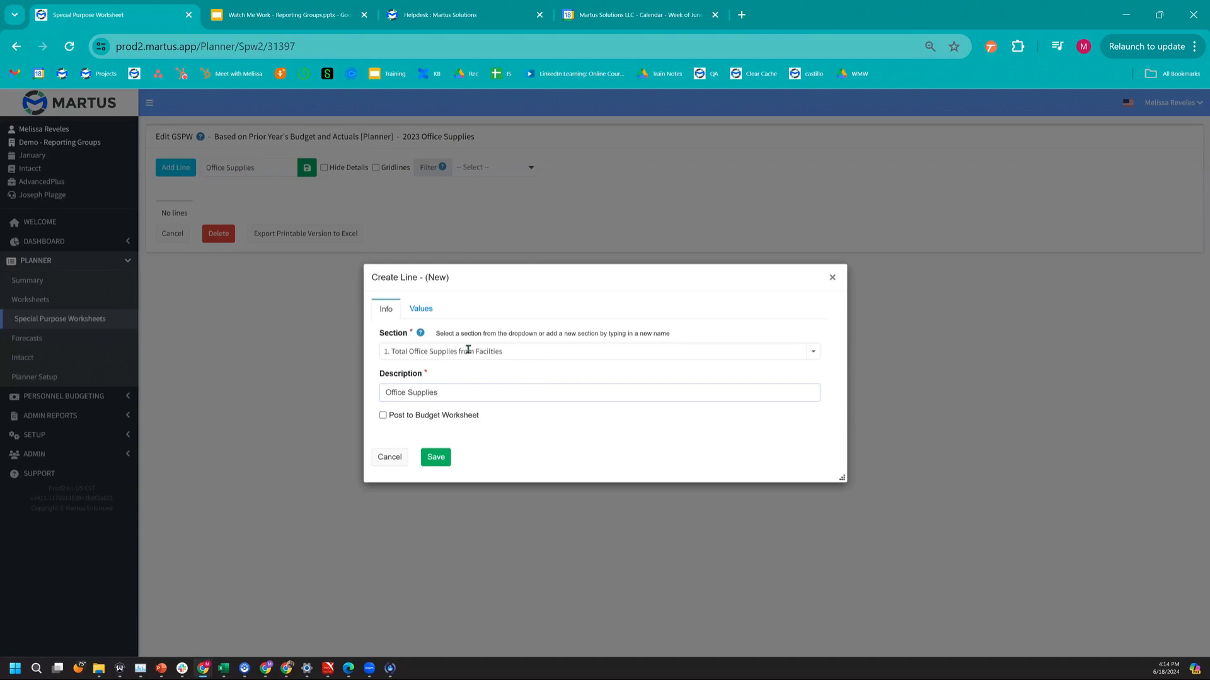
# Source the new line's values from the Office Supplies reporting group, preview the monthly amounts and save the line
pyautogui.click(420, 312)
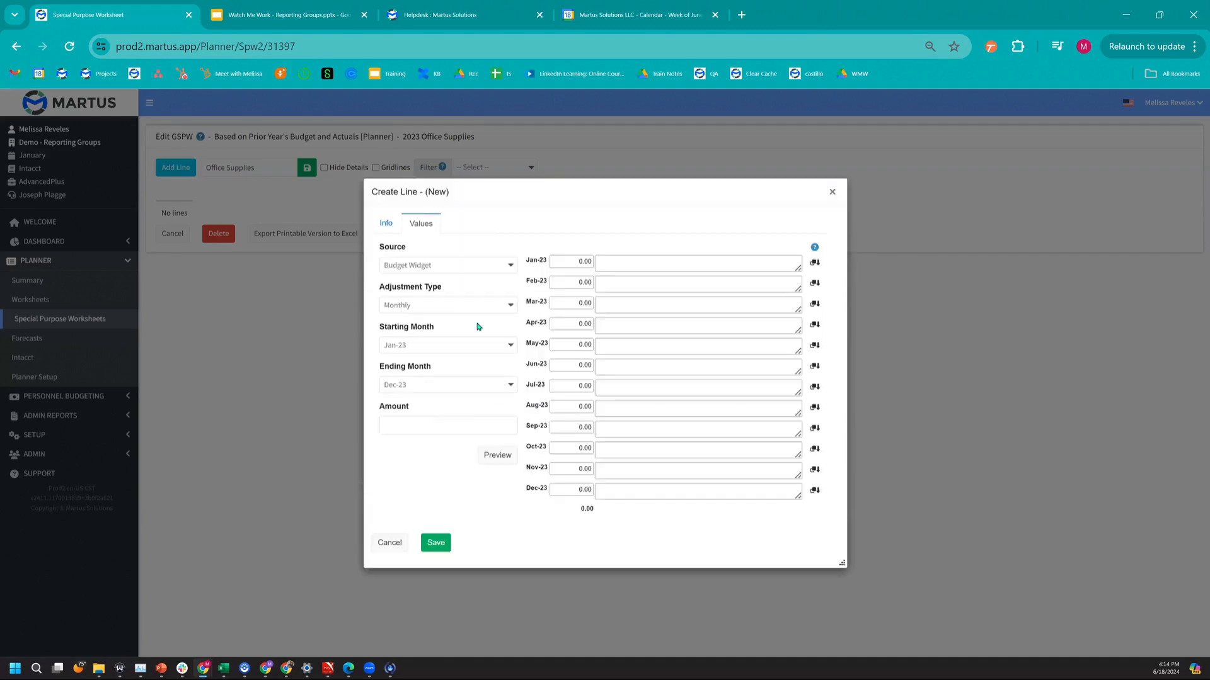
pyautogui.click(475, 268)
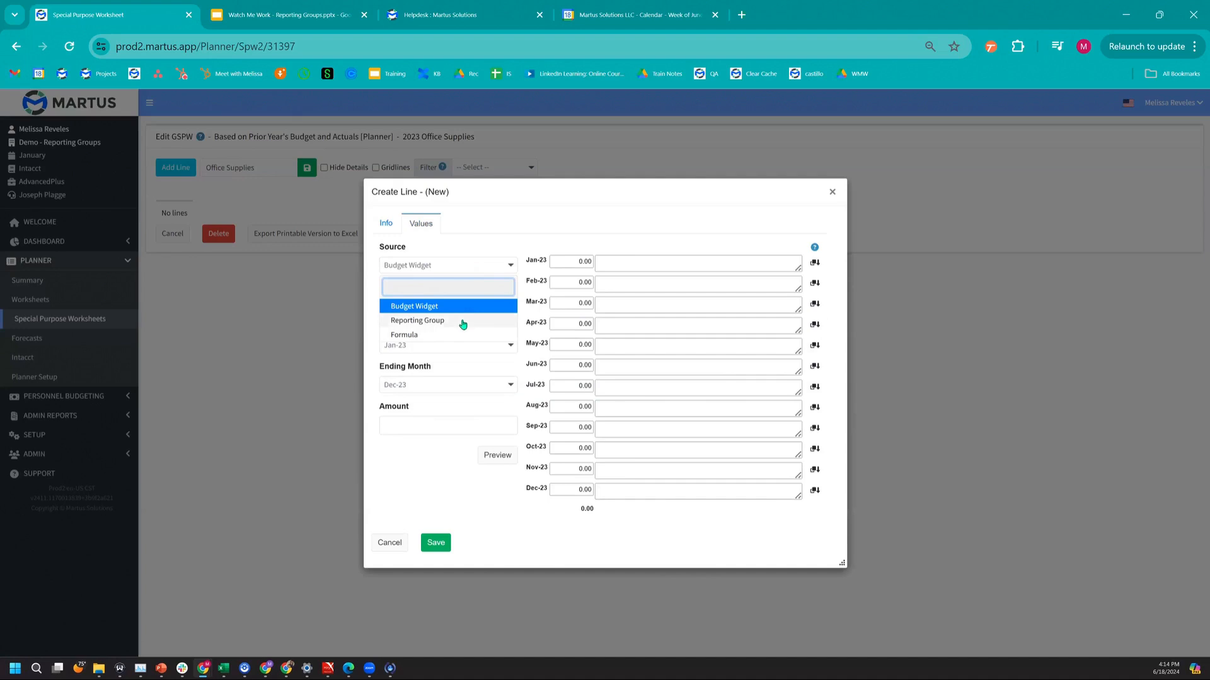
pyautogui.click(463, 322)
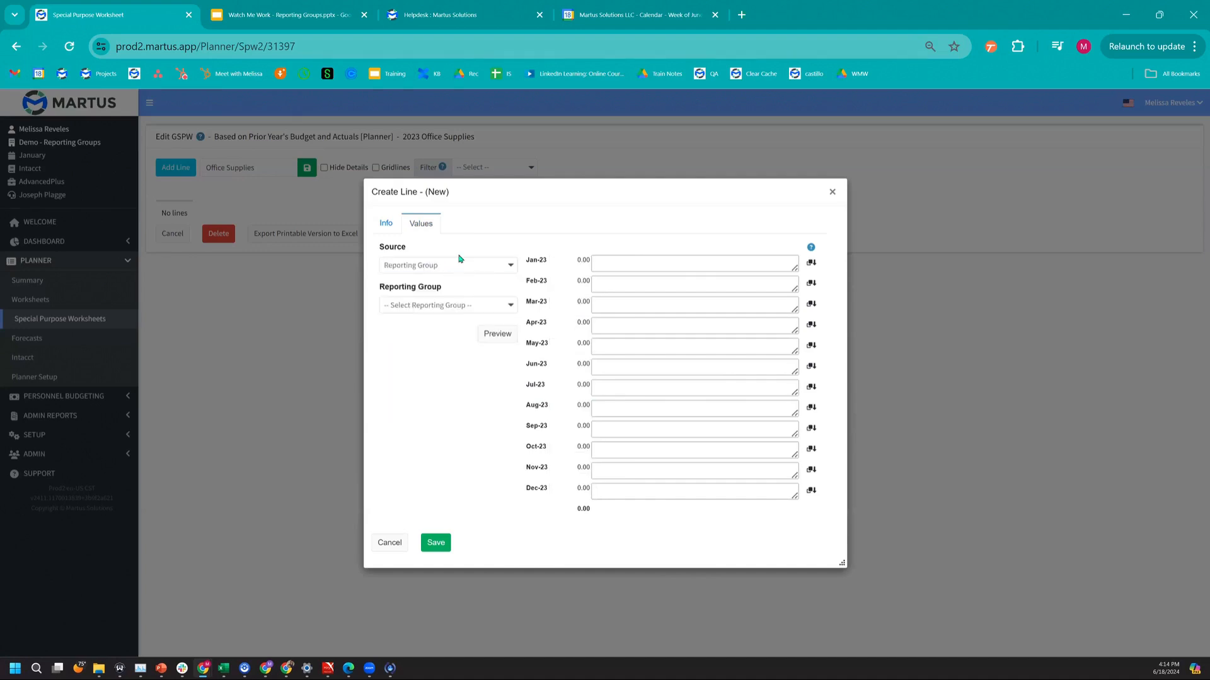
pyautogui.click(437, 307)
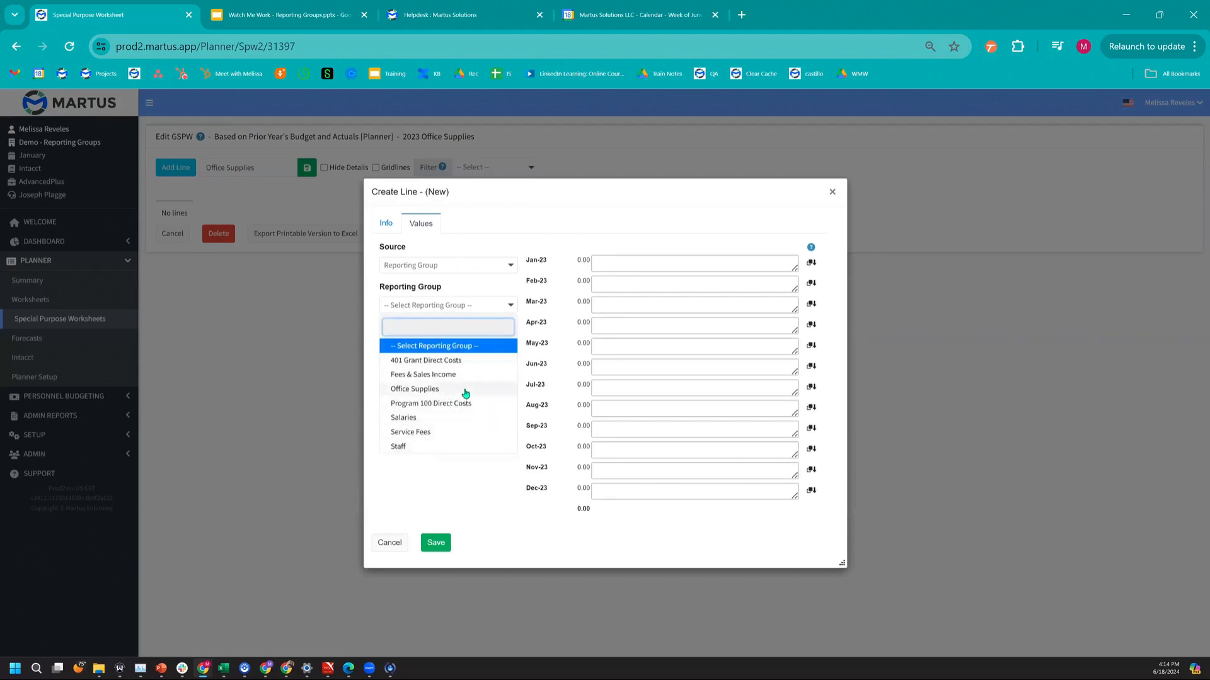
pyautogui.click(465, 391)
pyautogui.click(494, 334)
pyautogui.moveTo(540, 487); pyautogui.dragTo(589, 510)
pyautogui.doubleClick(591, 510)
pyautogui.click(595, 522)
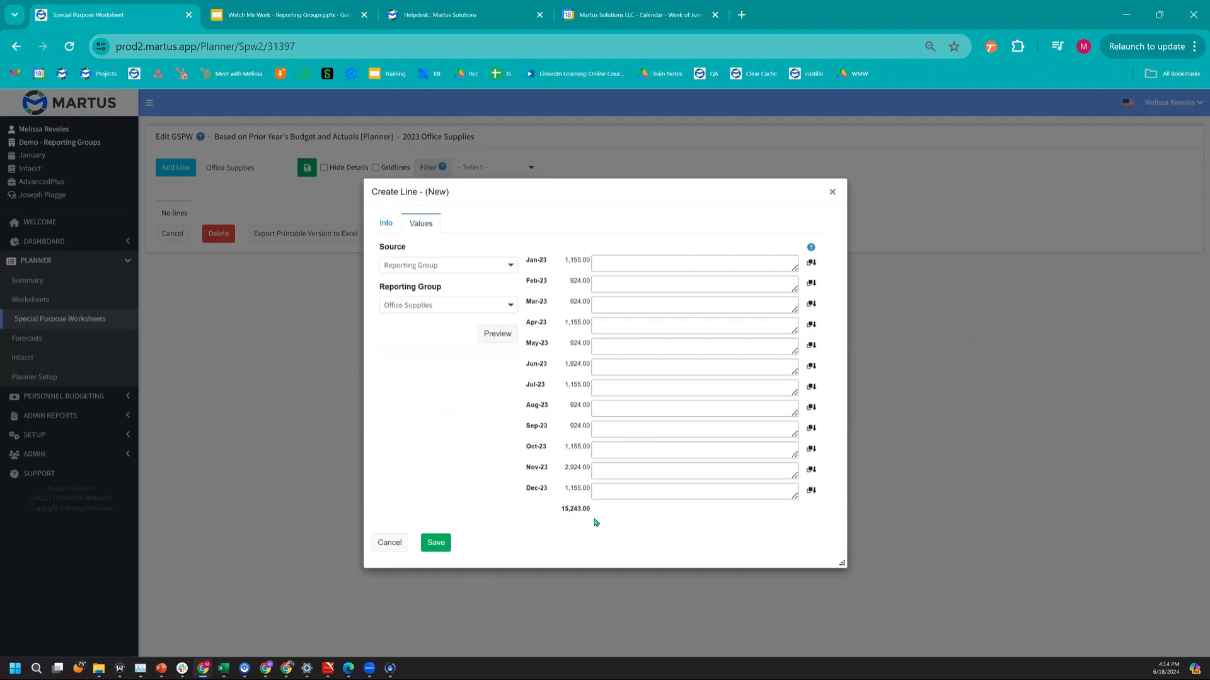
pyautogui.click(438, 544)
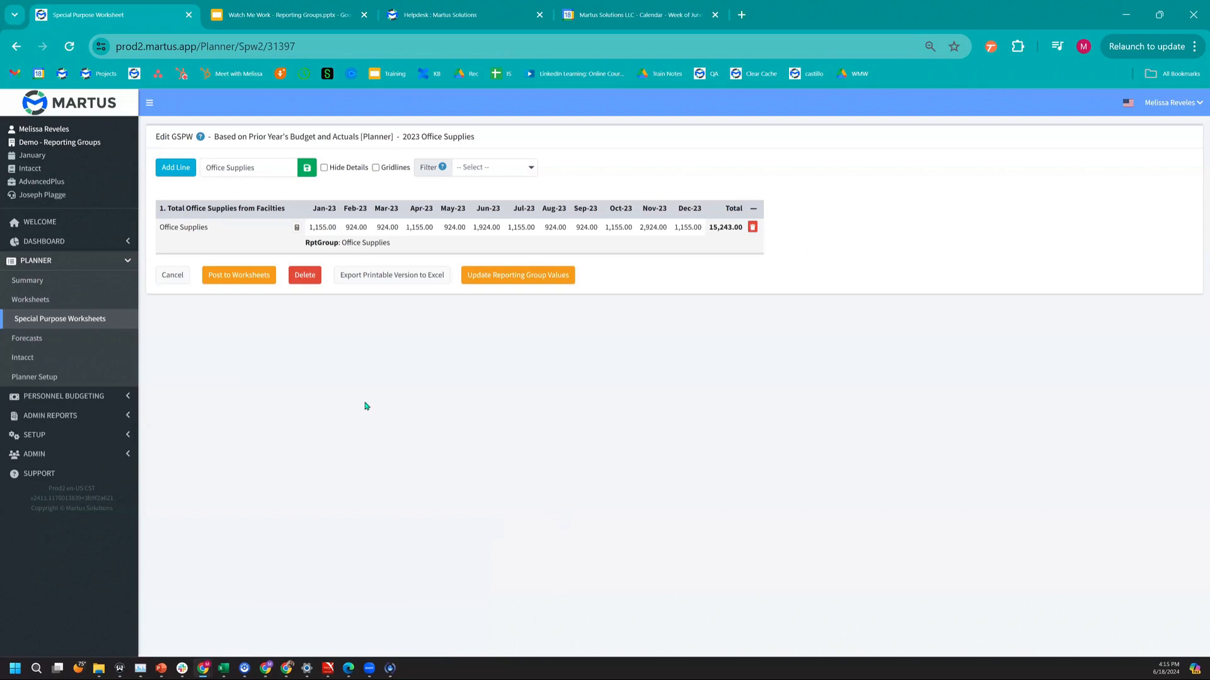
# Start another worksheet line in a new section "2. Youth Center" with the description "1. Percentage Youth Center"
pyautogui.click(168, 169)
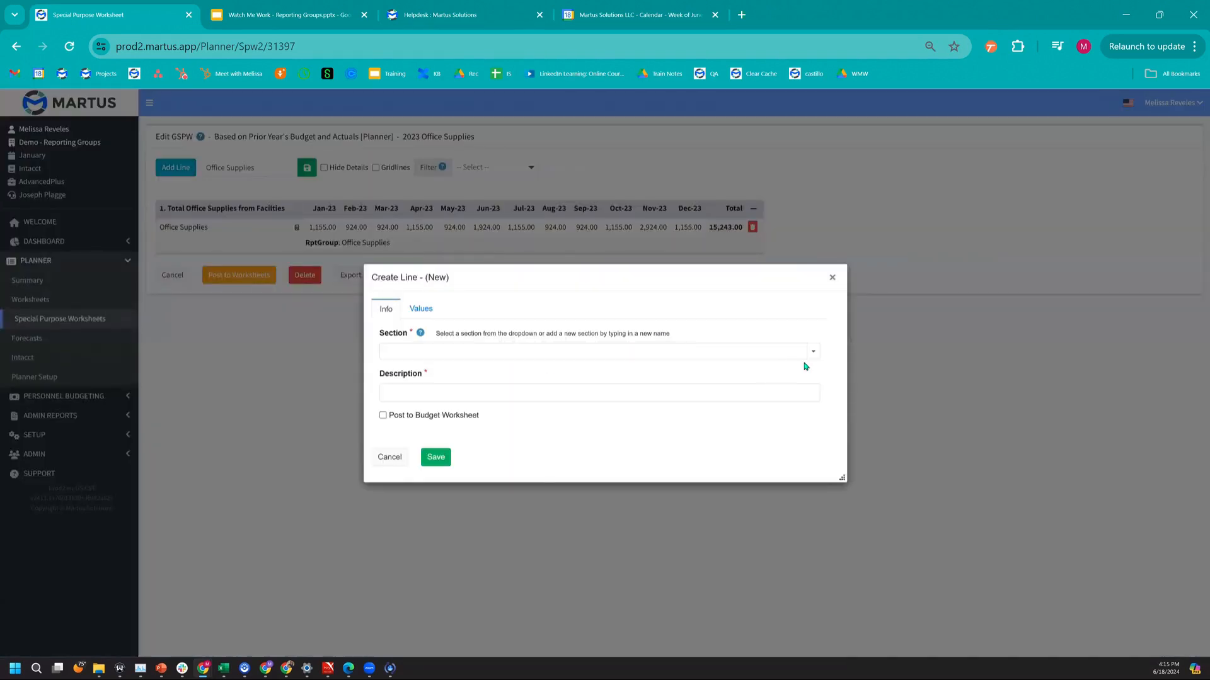
pyautogui.click(813, 351)
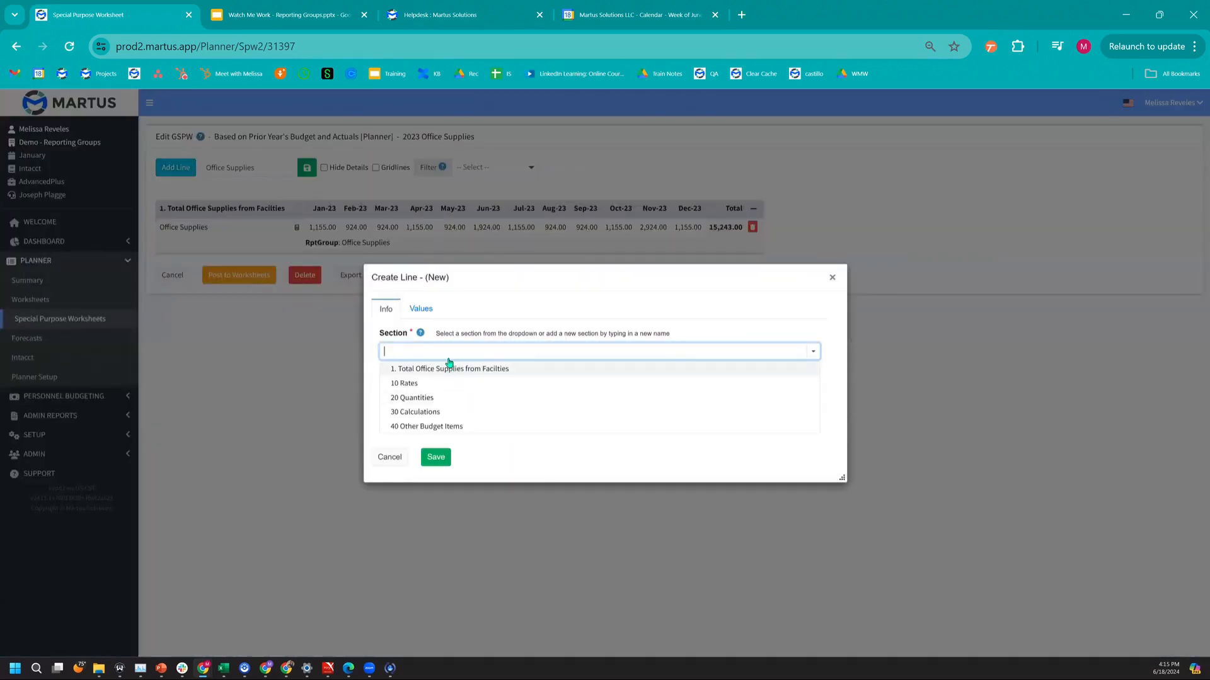
pyautogui.write('2. Youth Center')
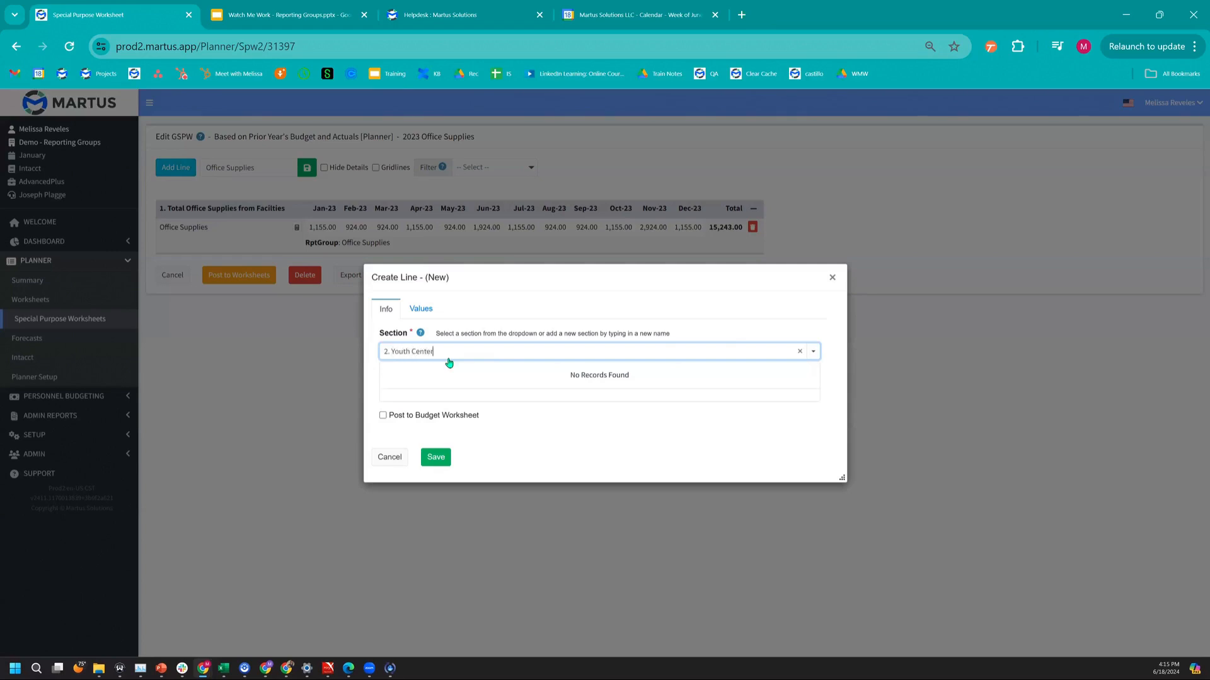
pyautogui.click(451, 396)
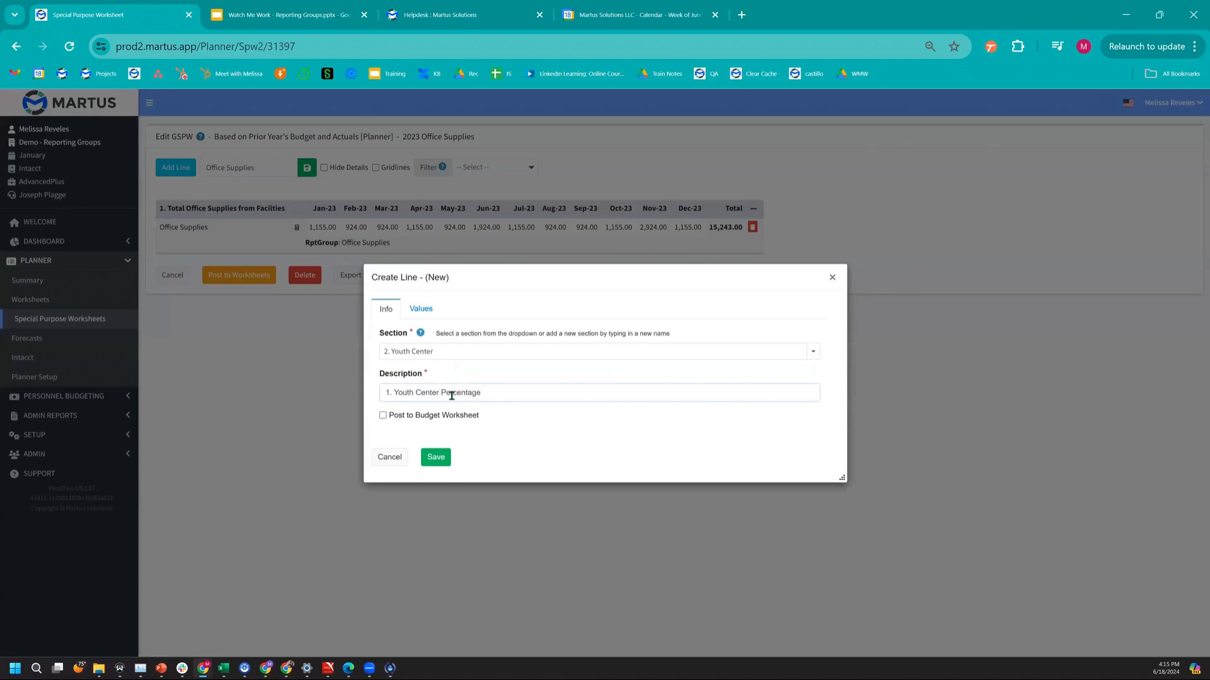
pyautogui.doubleClick(451, 396)
pyautogui.press('BackSpace')
pyautogui.hotkey('ctrl', 'z')
# Set the Youth Center percentage line to a monthly amount of 0.30 from Jan-23 to Dec-23 and save it
pyautogui.click(420, 309)
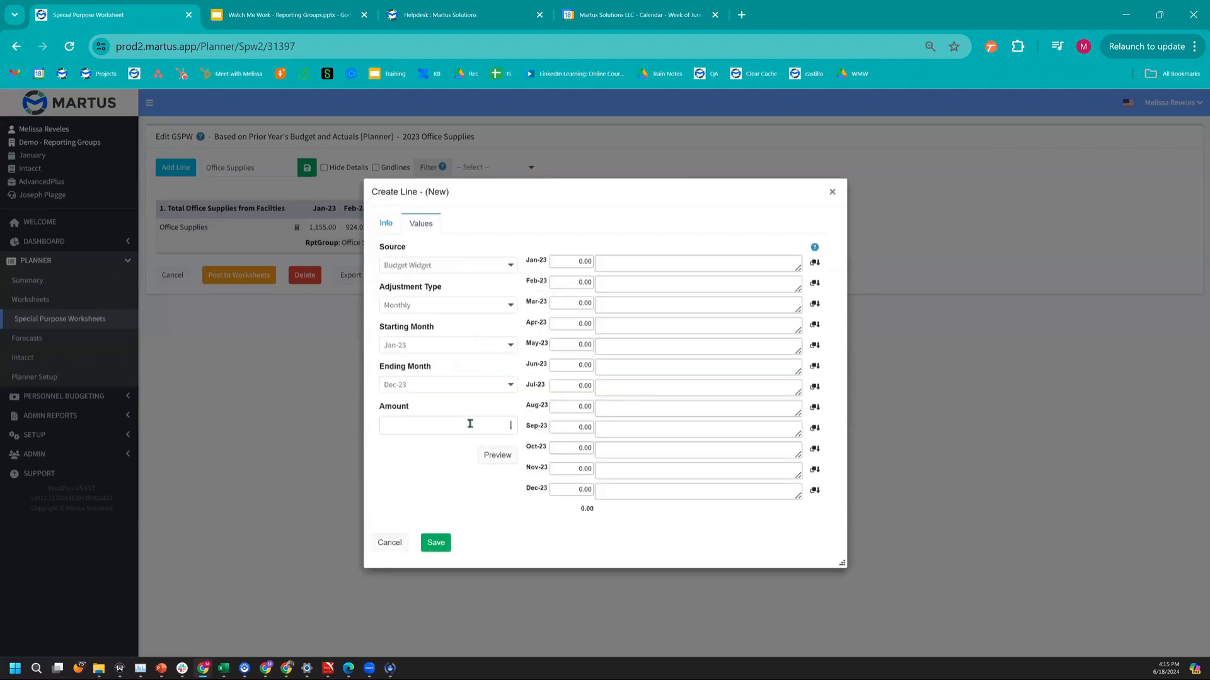
pyautogui.click(489, 455)
pyautogui.click(435, 544)
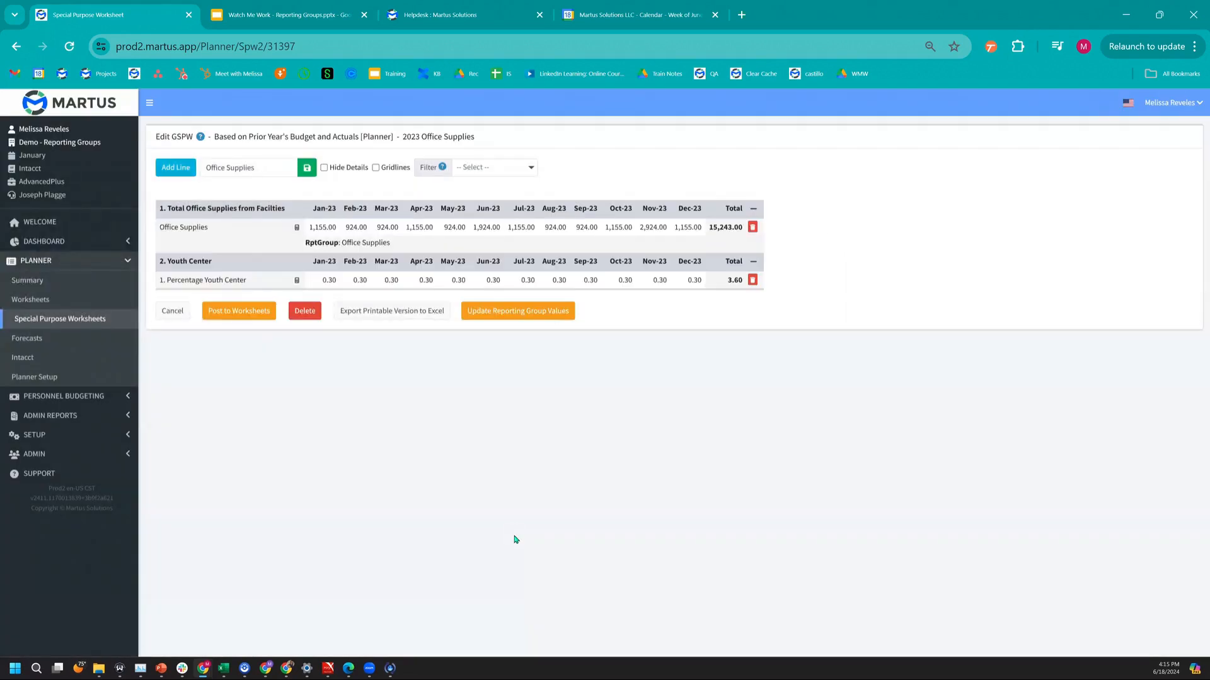
# Post the Office Supplies special purpose worksheet to the budget worksheets
pyautogui.click(226, 311)
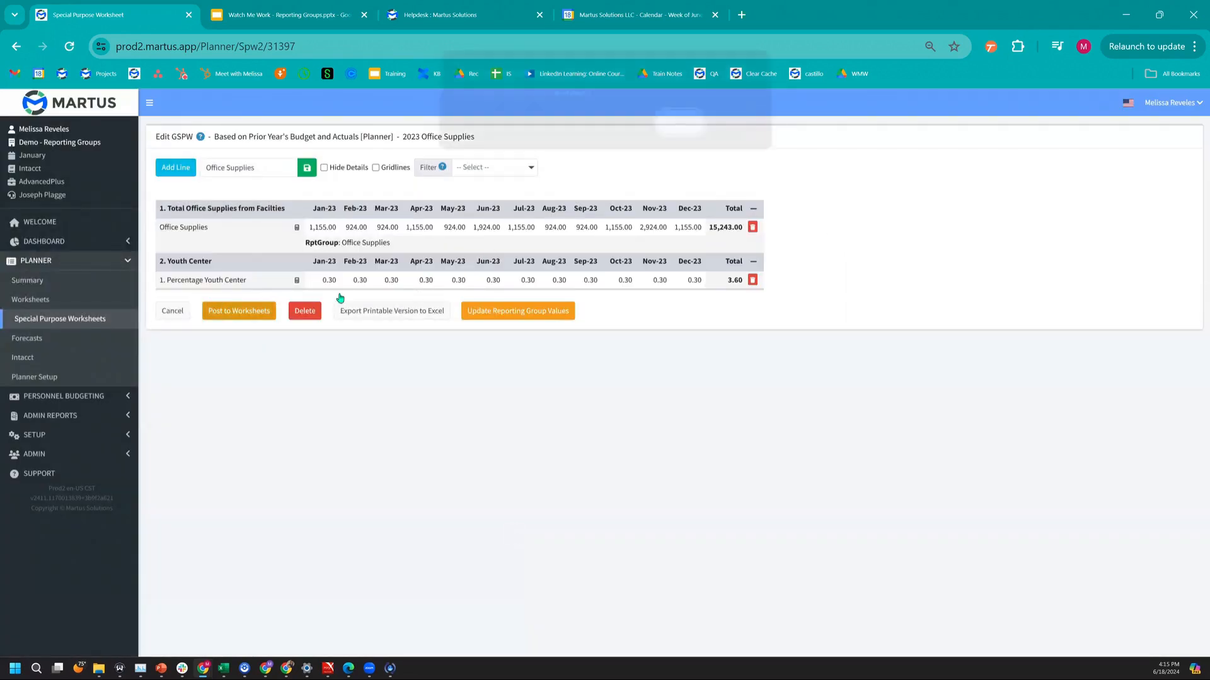
pyautogui.click(676, 136)
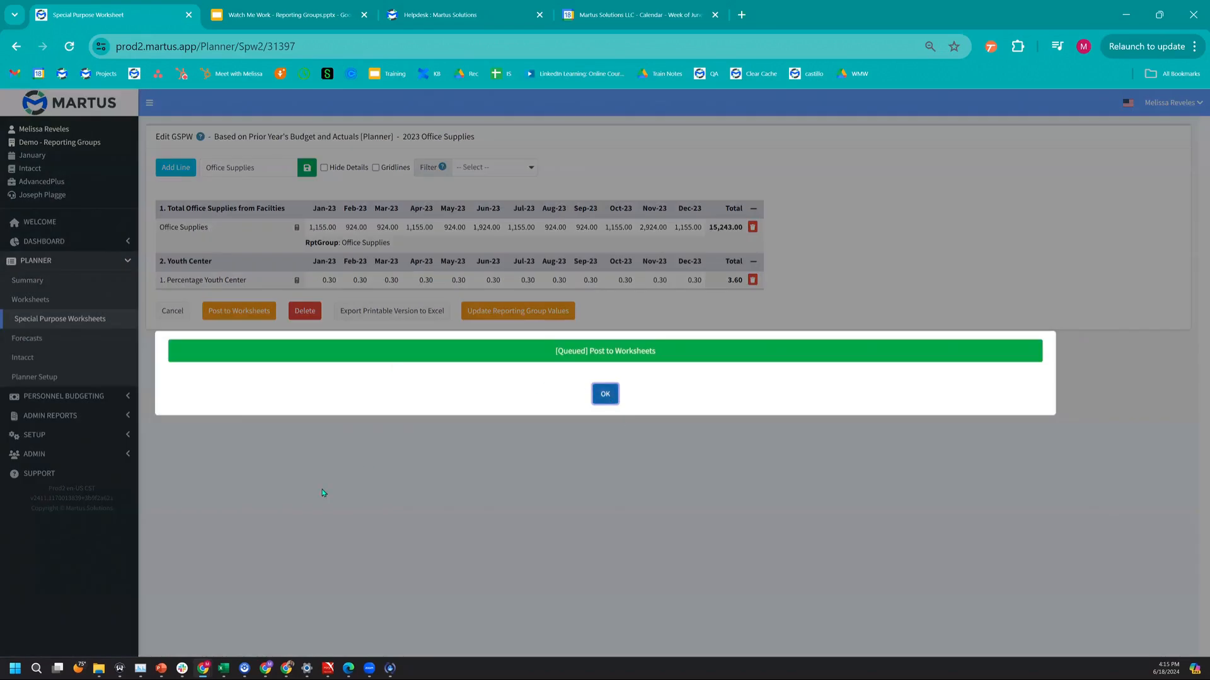
pyautogui.click(322, 493)
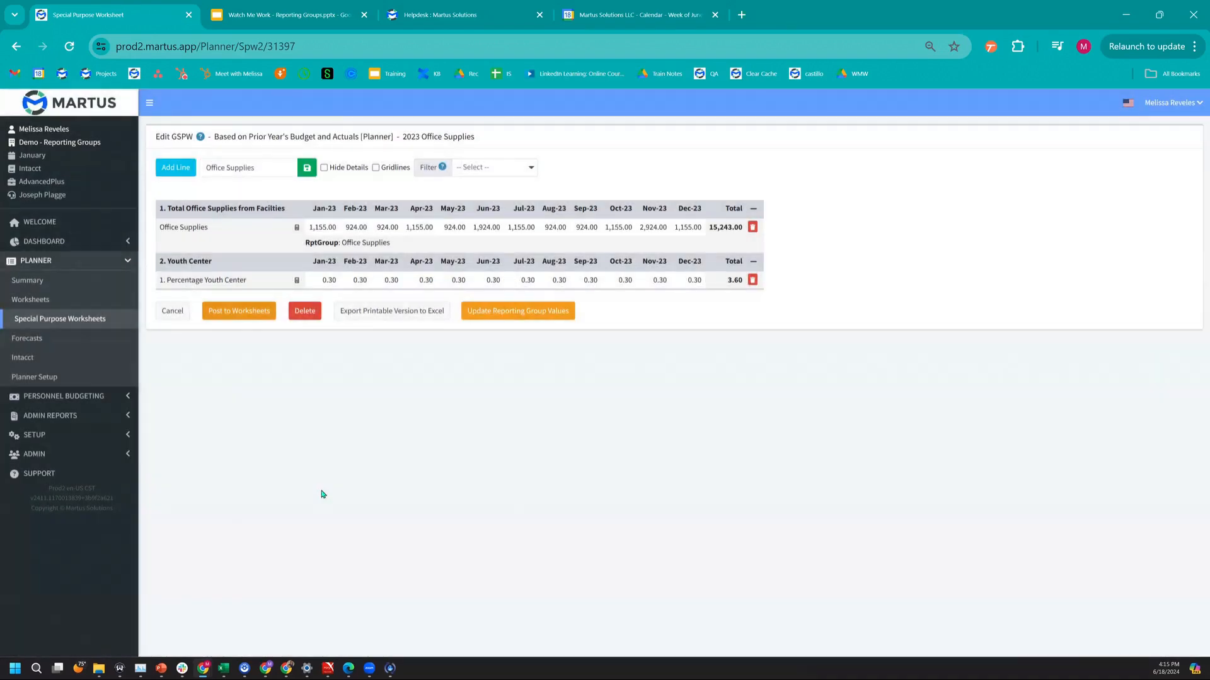
# Start a line in section 2. Youth Center described "2. Post to Youth Center" and enable posting it to a budget worksheet
pyautogui.click(176, 167)
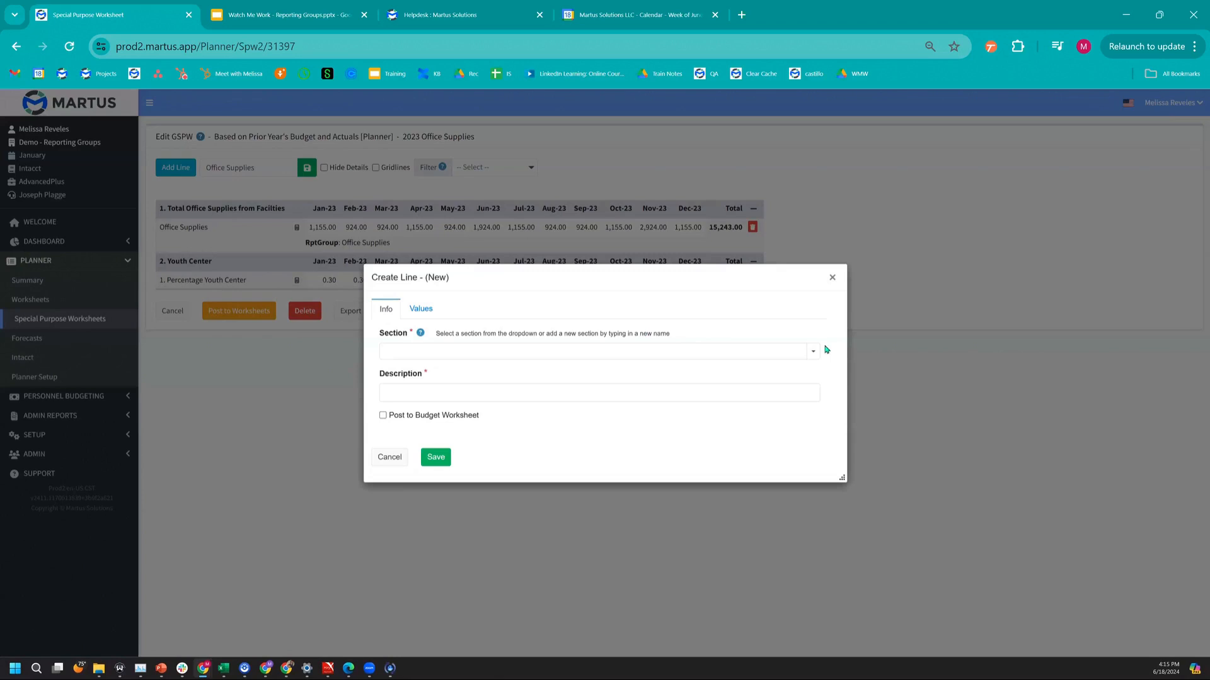
pyautogui.click(813, 350)
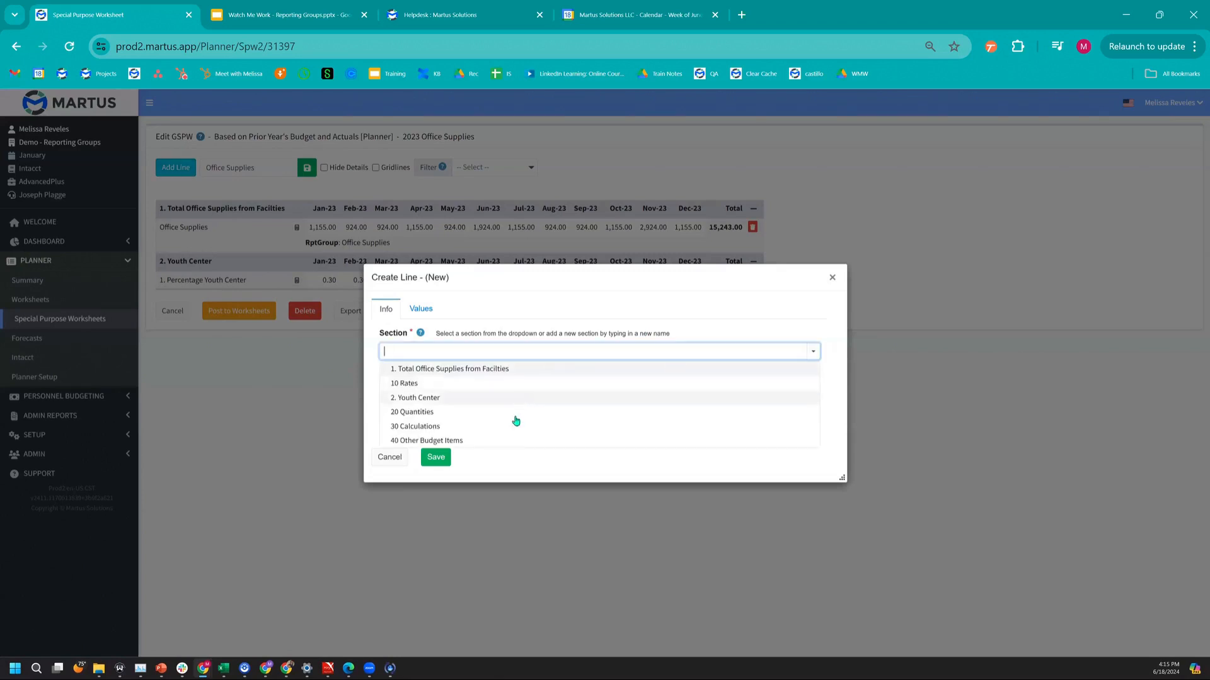
pyautogui.click(525, 399)
pyautogui.click(391, 389)
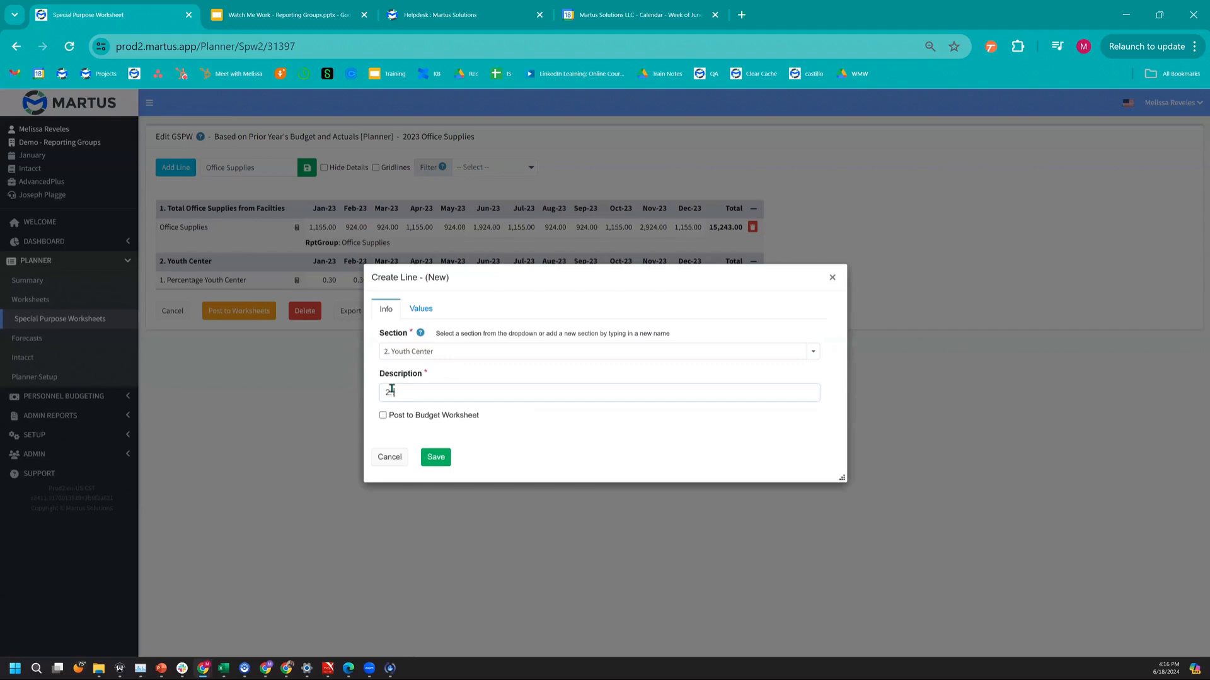
pyautogui.write('2. Post to Youth Center')
pyautogui.click(446, 417)
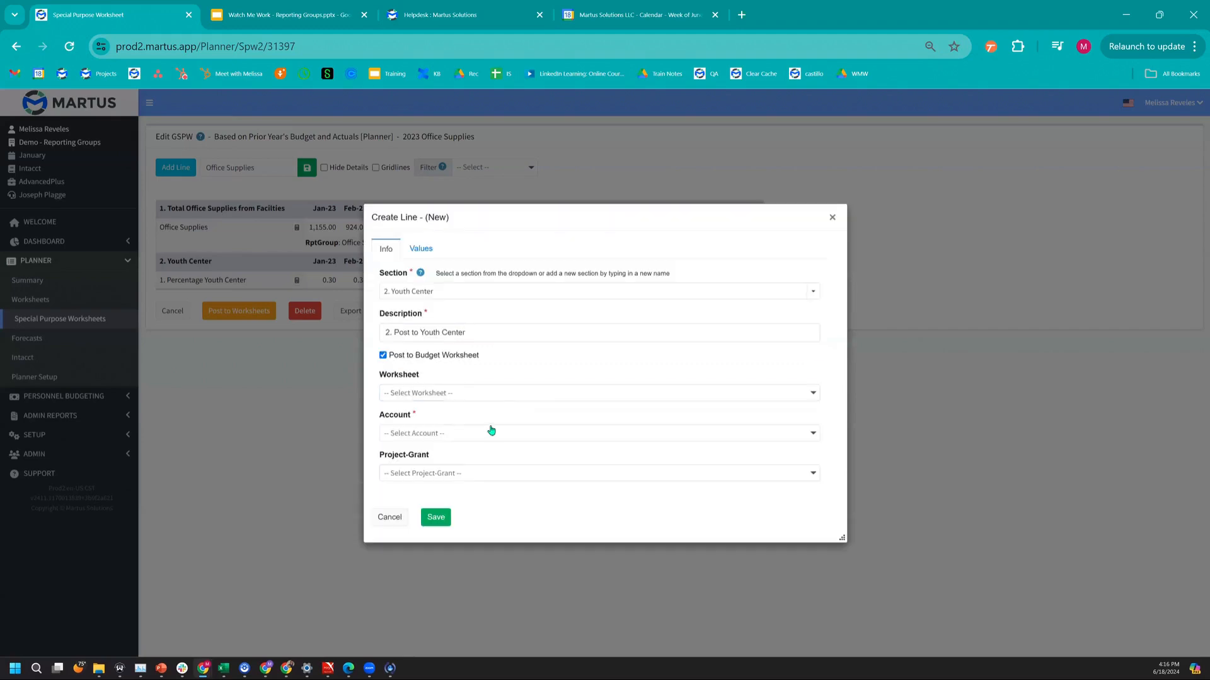
# Direct the posting line to worksheet 100 General-110 Youth Center, the office supplies account and a project-grant found with "99"
pyautogui.click(497, 401)
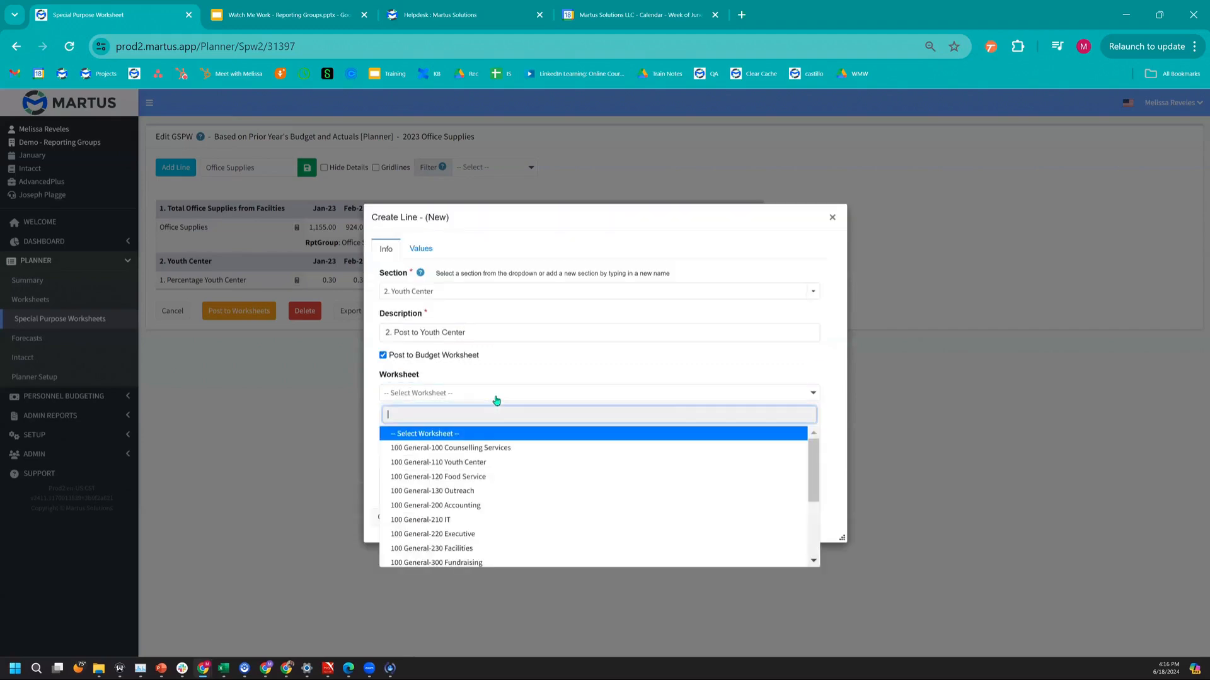
pyautogui.click(476, 464)
pyautogui.click(454, 434)
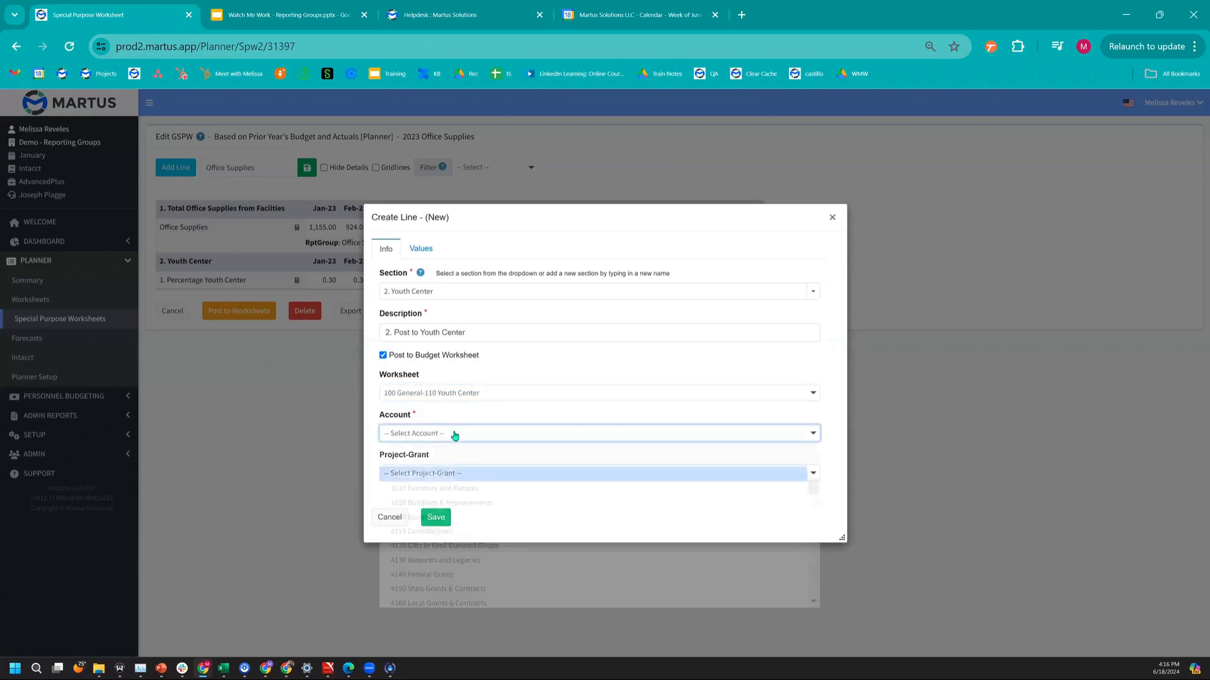
pyautogui.write('offi')
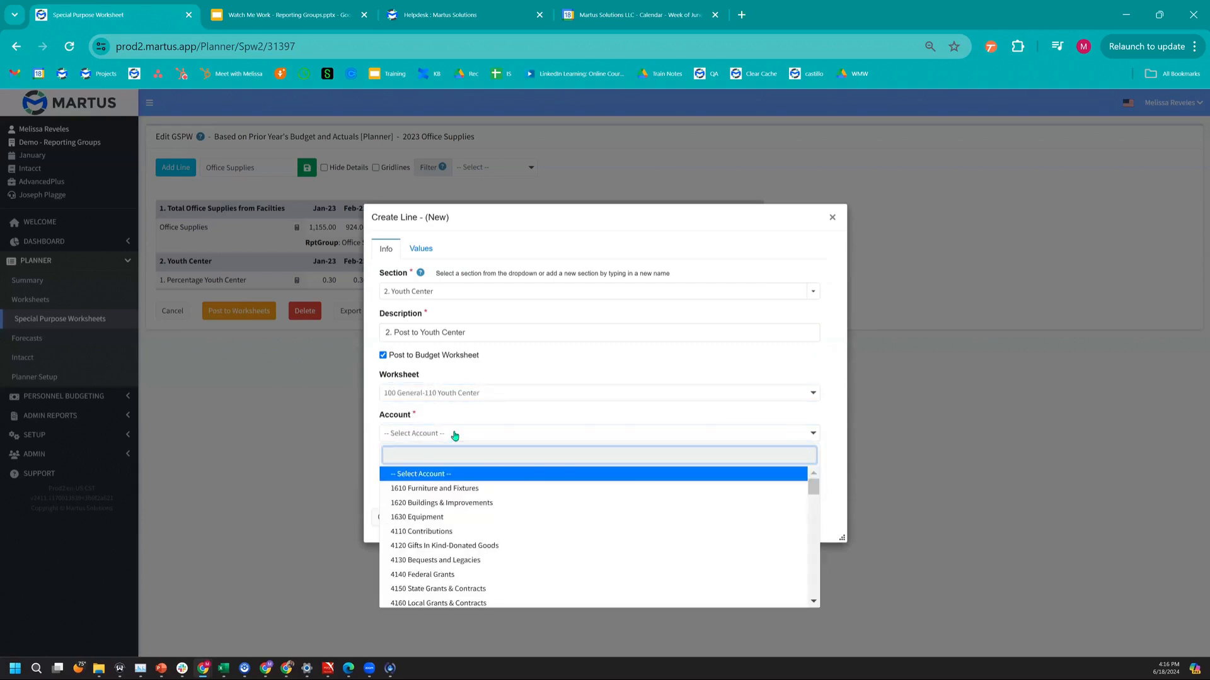
pyautogui.click(463, 473)
pyautogui.click(484, 479)
pyautogui.write('99')
pyautogui.click(482, 528)
# Set the Youth Center posting line's source to the formula [Office Supplies] * [1. Percentage Youth Center], preview the values and save the line
pyautogui.click(422, 251)
pyautogui.click(463, 271)
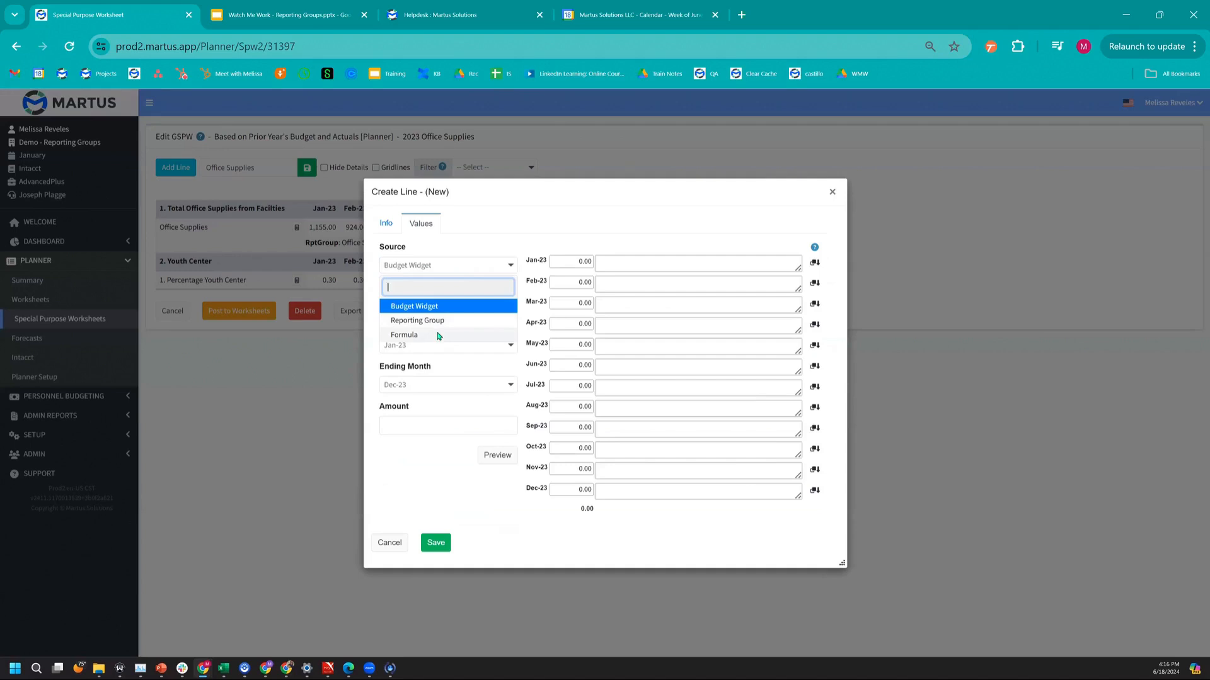
pyautogui.click(439, 335)
pyautogui.click(444, 311)
pyautogui.click(539, 369)
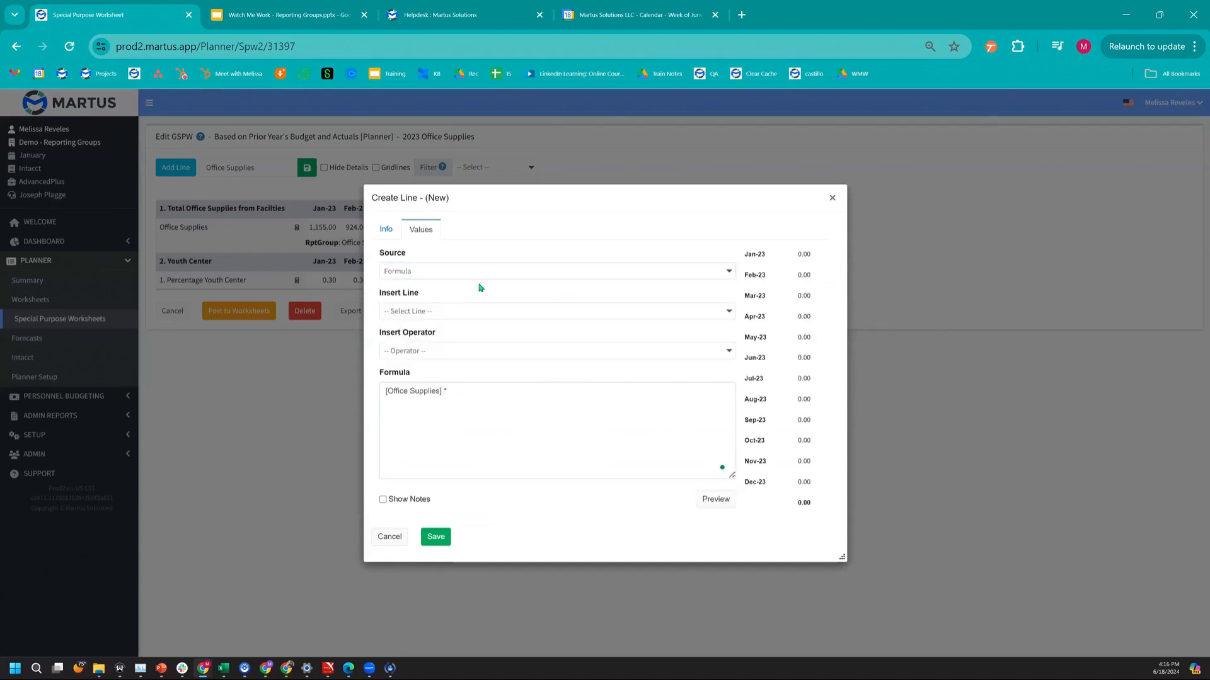
pyautogui.moveTo(535, 202); pyautogui.dragTo(637, 218)
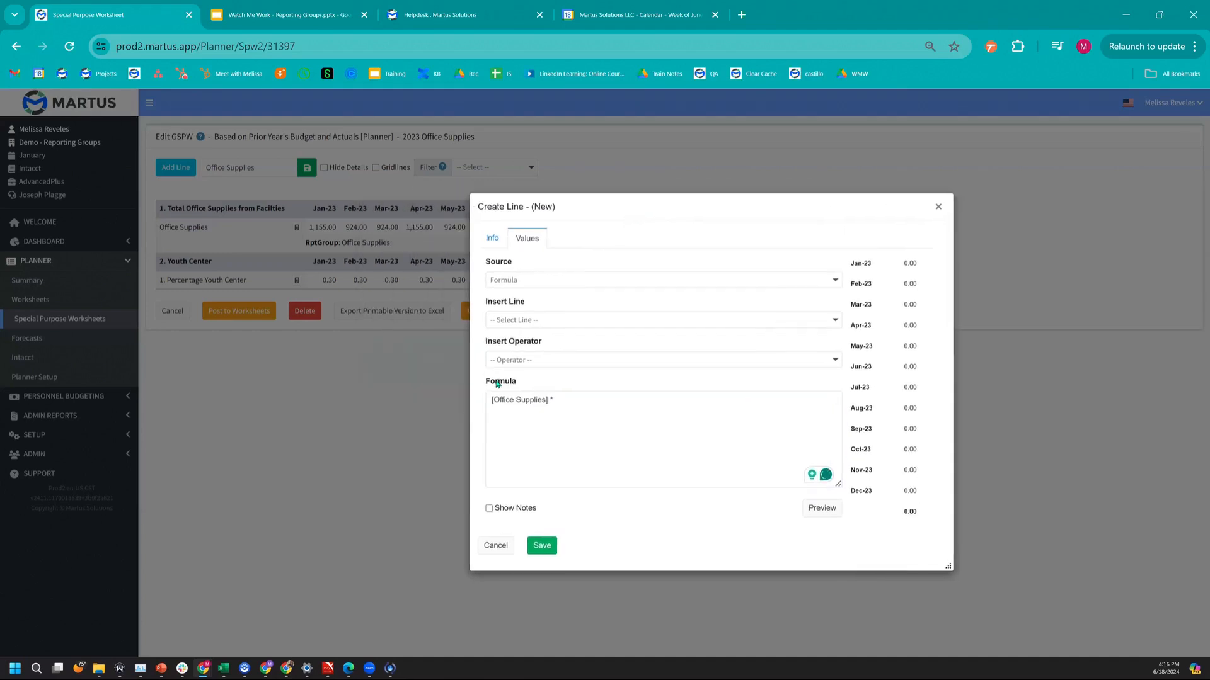
pyautogui.click(535, 321)
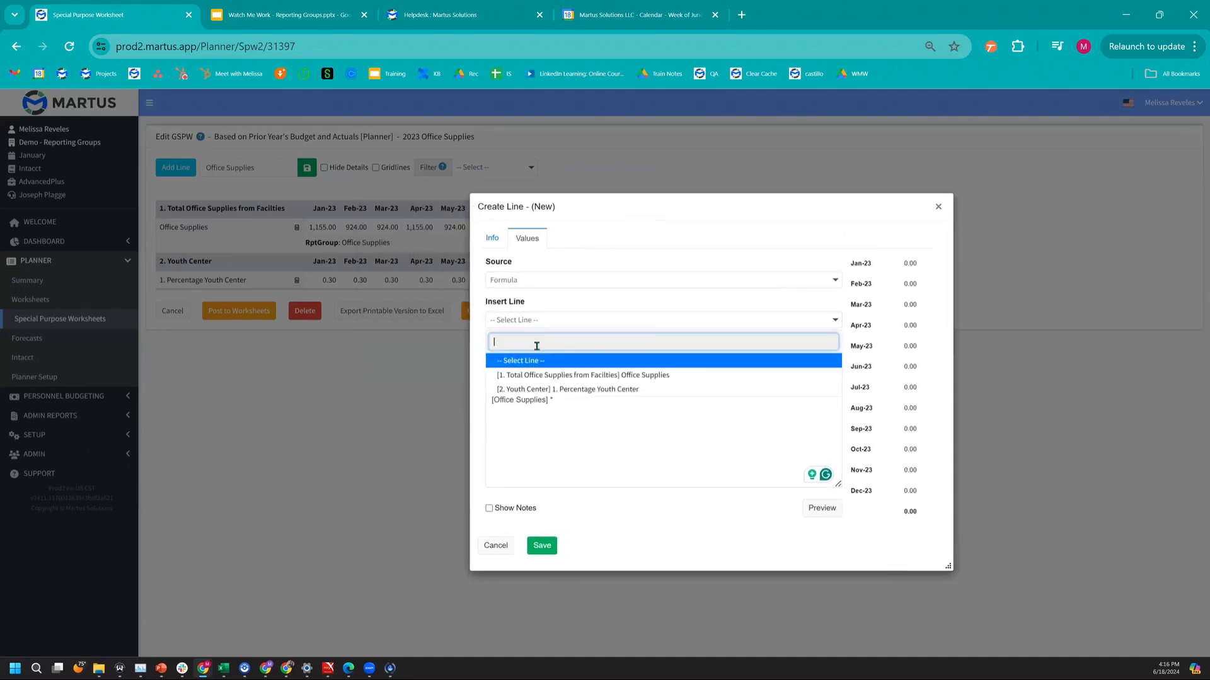
pyautogui.click(546, 392)
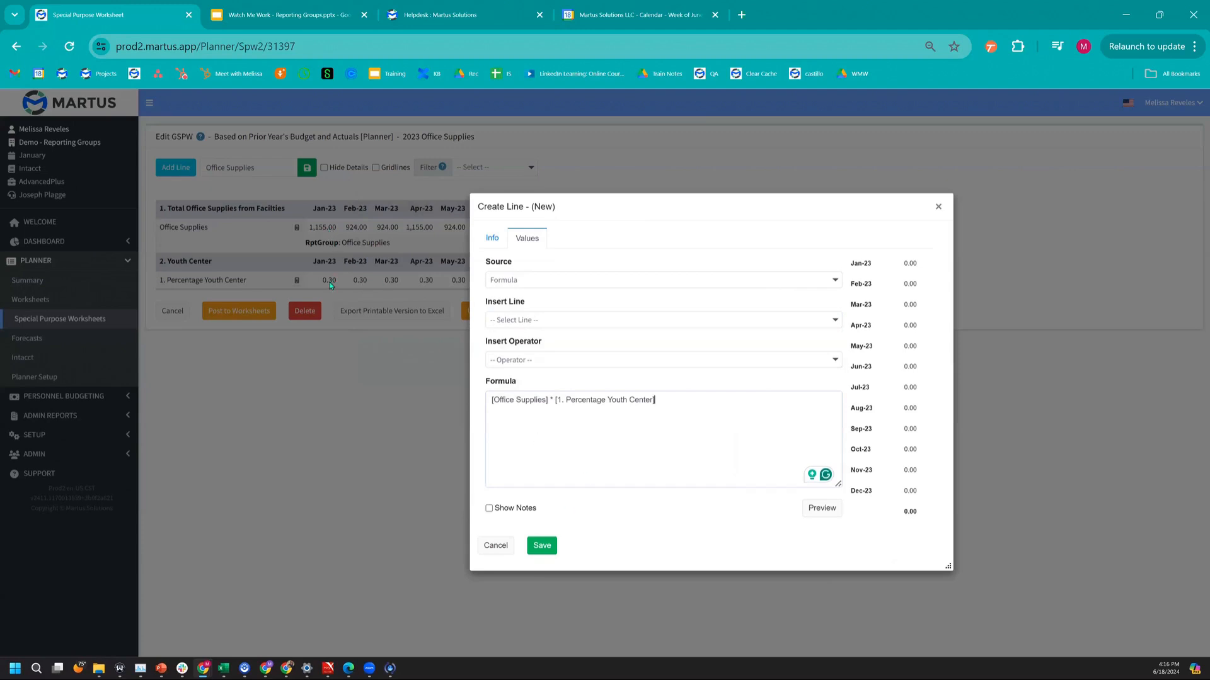
pyautogui.click(815, 508)
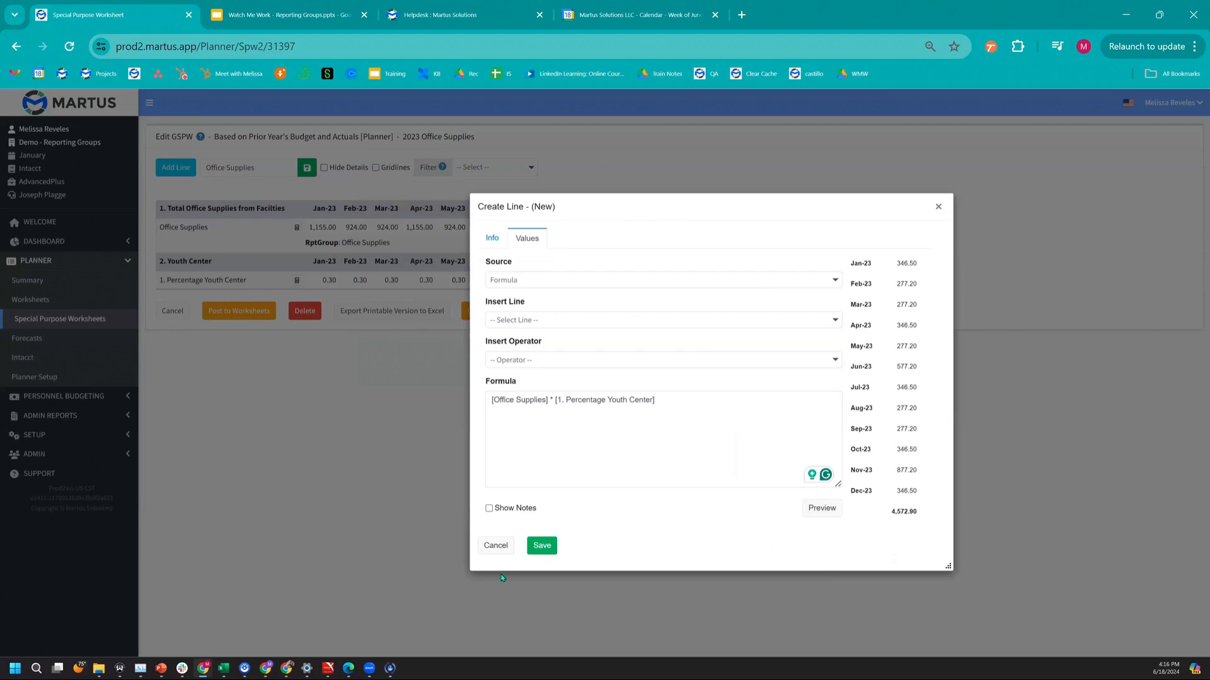
pyautogui.click(542, 545)
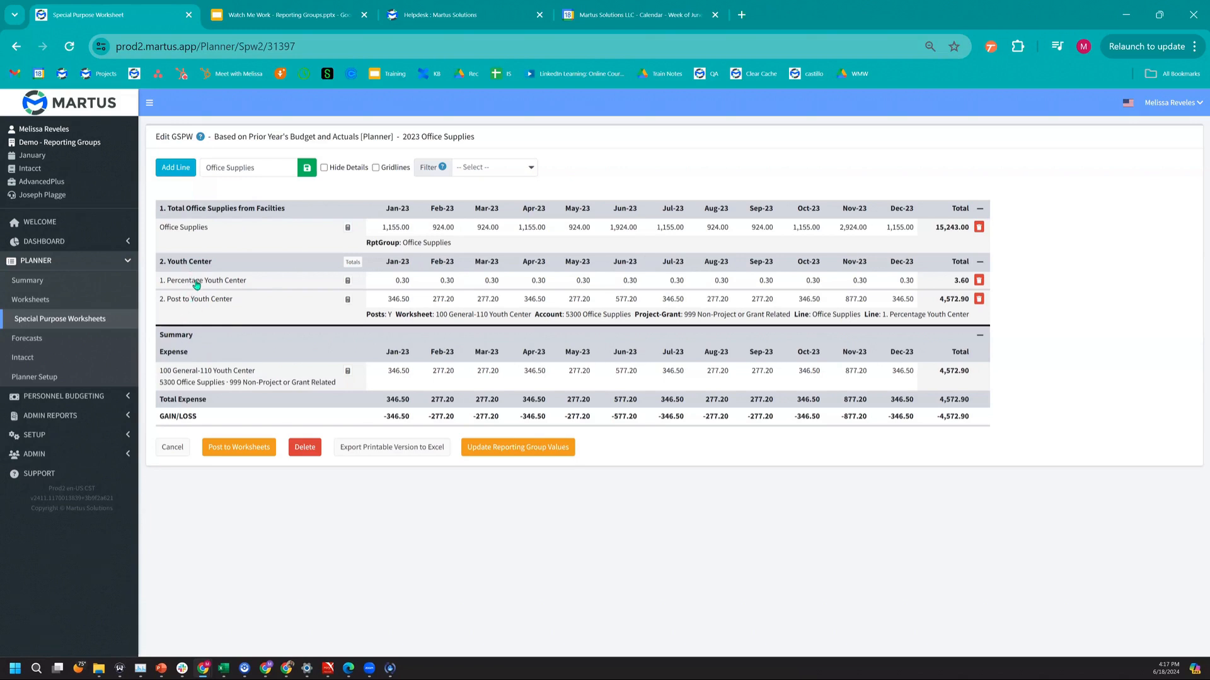
# Start a line in a new section "3. Counseling Center" described "1. Percentage to Counseling Center", and copy the center's name from the description
pyautogui.click(176, 170)
pyautogui.click(812, 351)
pyautogui.write('3. Counseling Center')
pyautogui.click(489, 397)
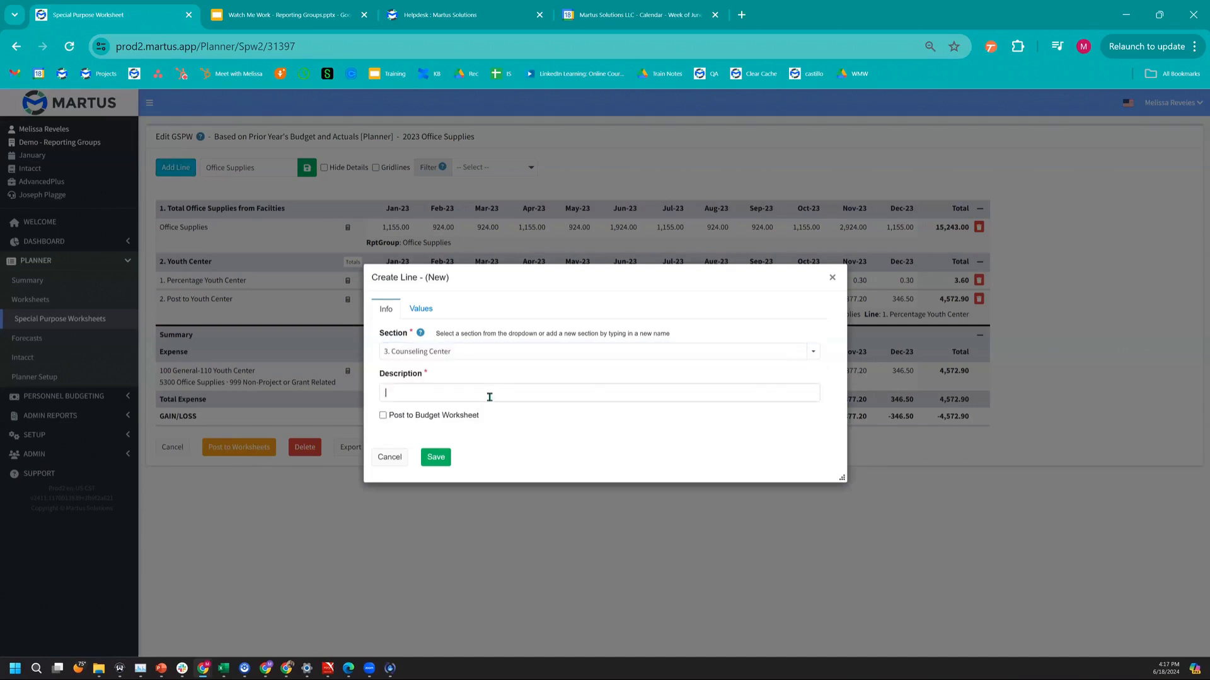
pyautogui.write('1. Percentage to Counseling Center')
pyautogui.tripleClick(420, 395)
pyautogui.moveTo(445, 392)
pyautogui.mouseDown()
pyautogui.moveTo(548, 390)
pyautogui.moveTo(444, 396)
pyautogui.mouseUp()
pyautogui.hotkey('ctrl', 'c')
# Set the Counseling Center percentage line to a monthly amount of 0.20 from Jan-23 to Dec-23 and save it
pyautogui.click(421, 308)
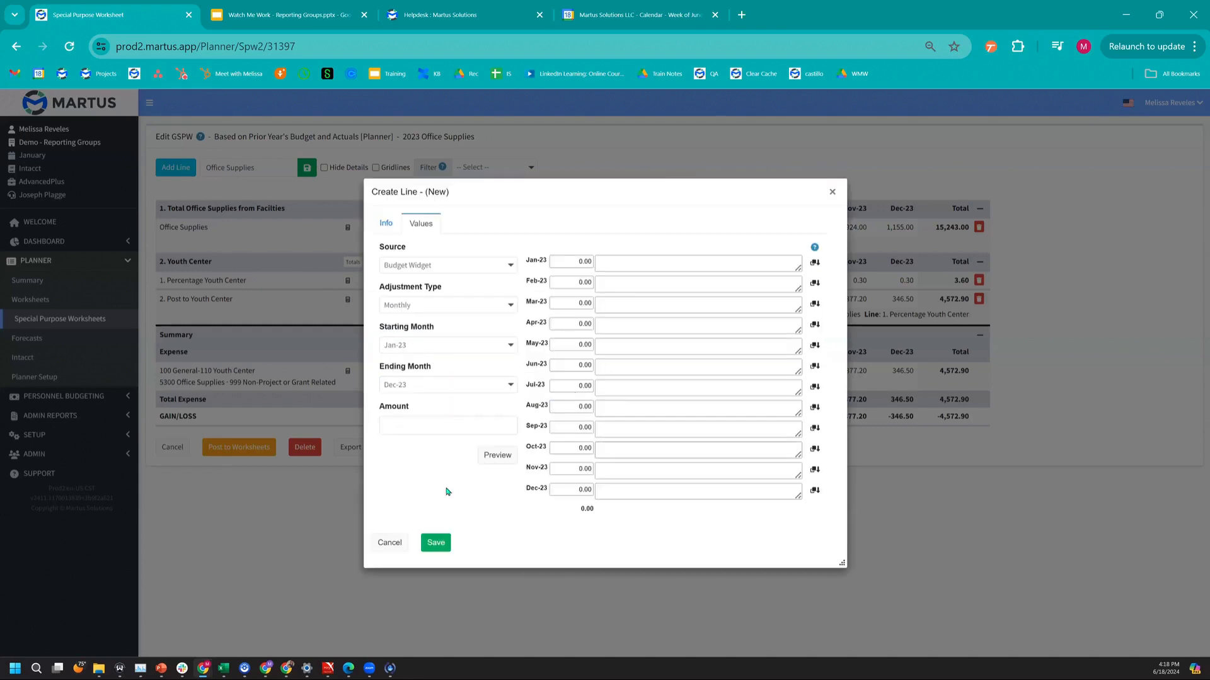
pyautogui.click(452, 422)
pyautogui.write('.2')
pyautogui.press('Tab')
pyautogui.click(388, 224)
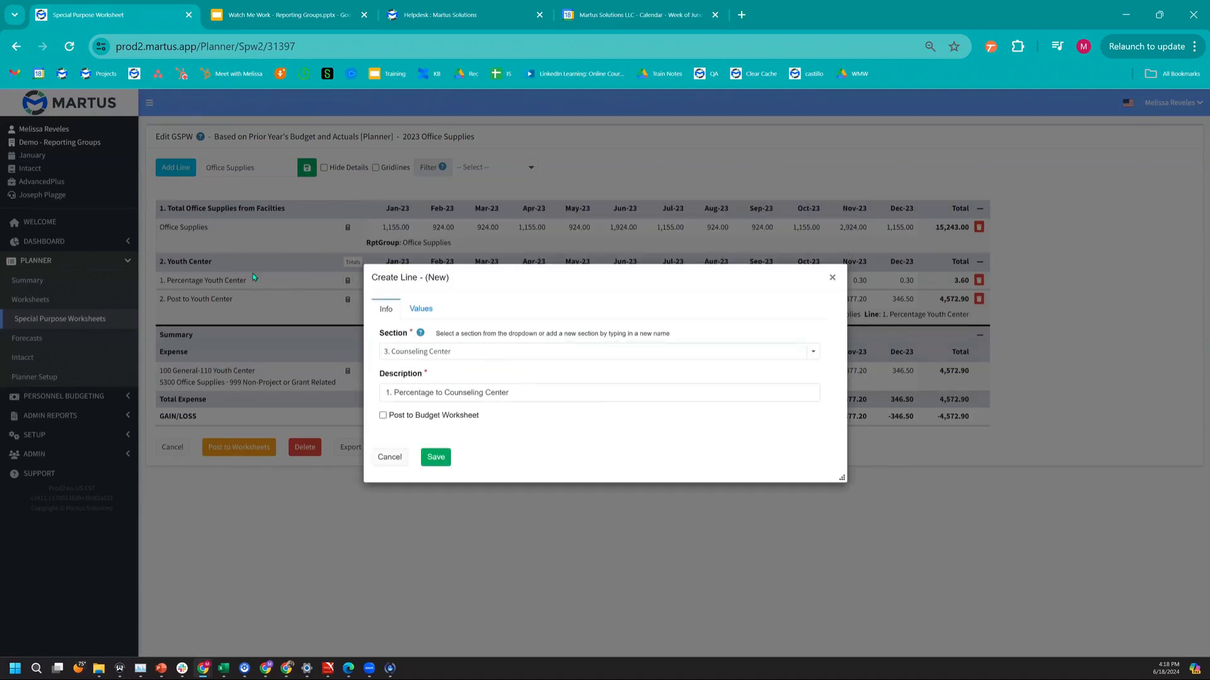
pyautogui.click(453, 353)
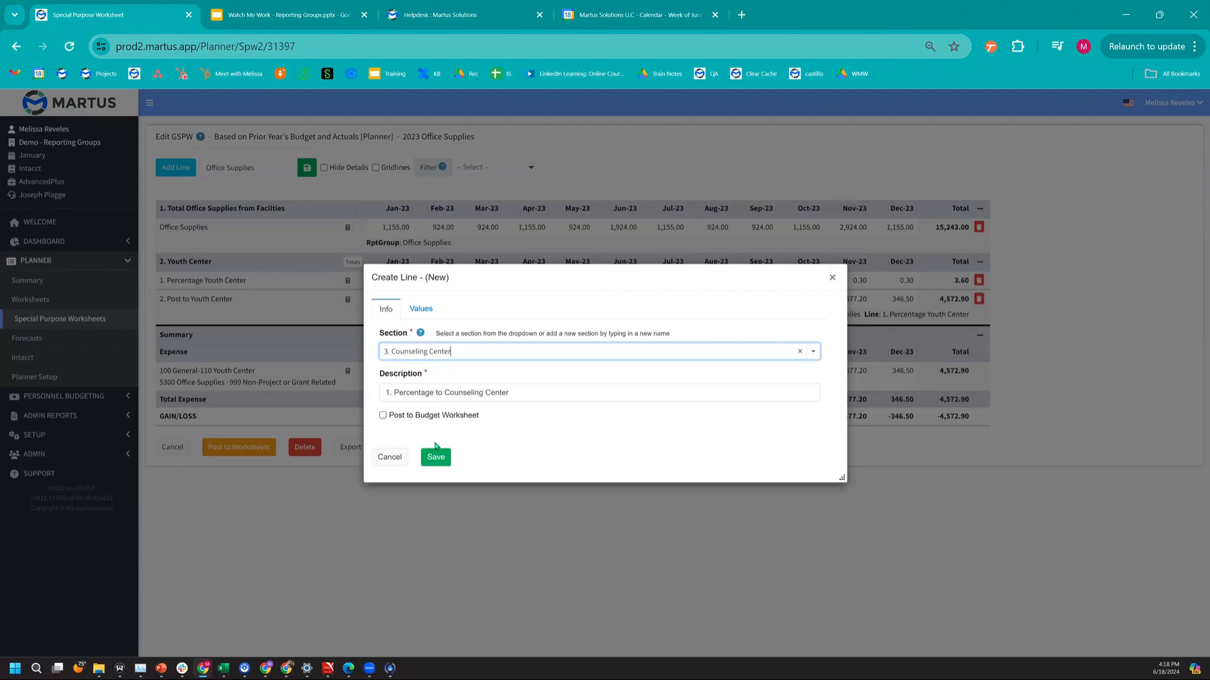
pyautogui.click(435, 465)
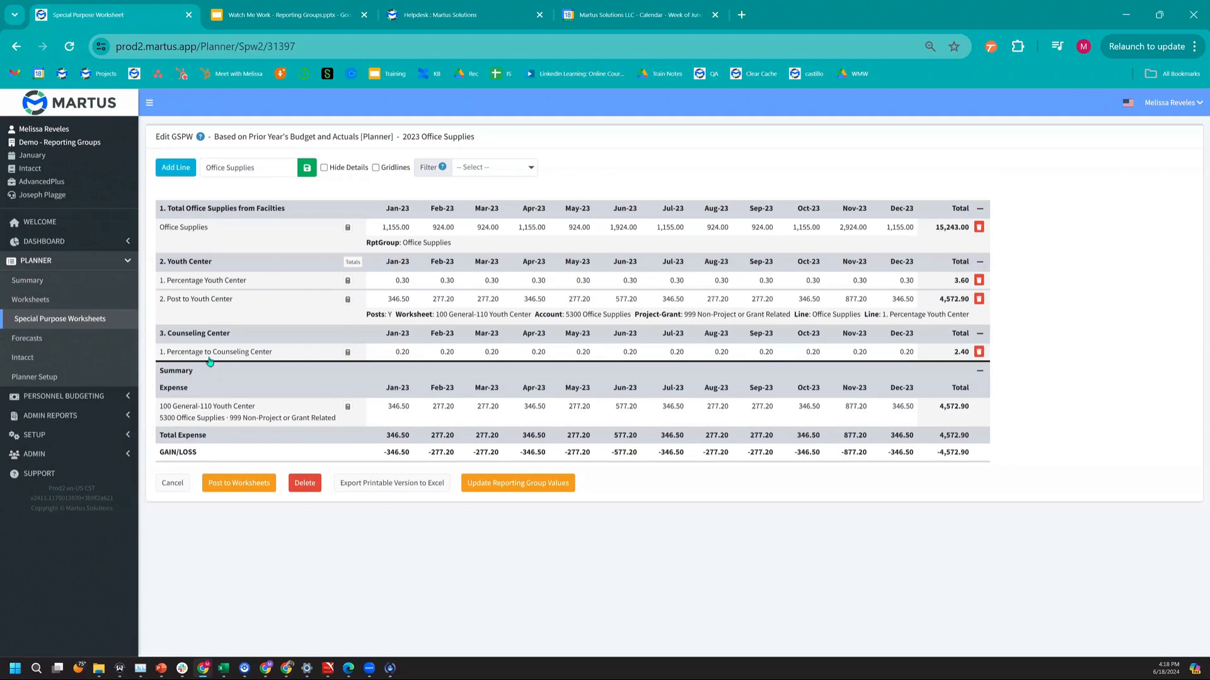
# Start another line in section 3. Counseling Center with the description "2. Post to Counseling Center"
pyautogui.click(181, 166)
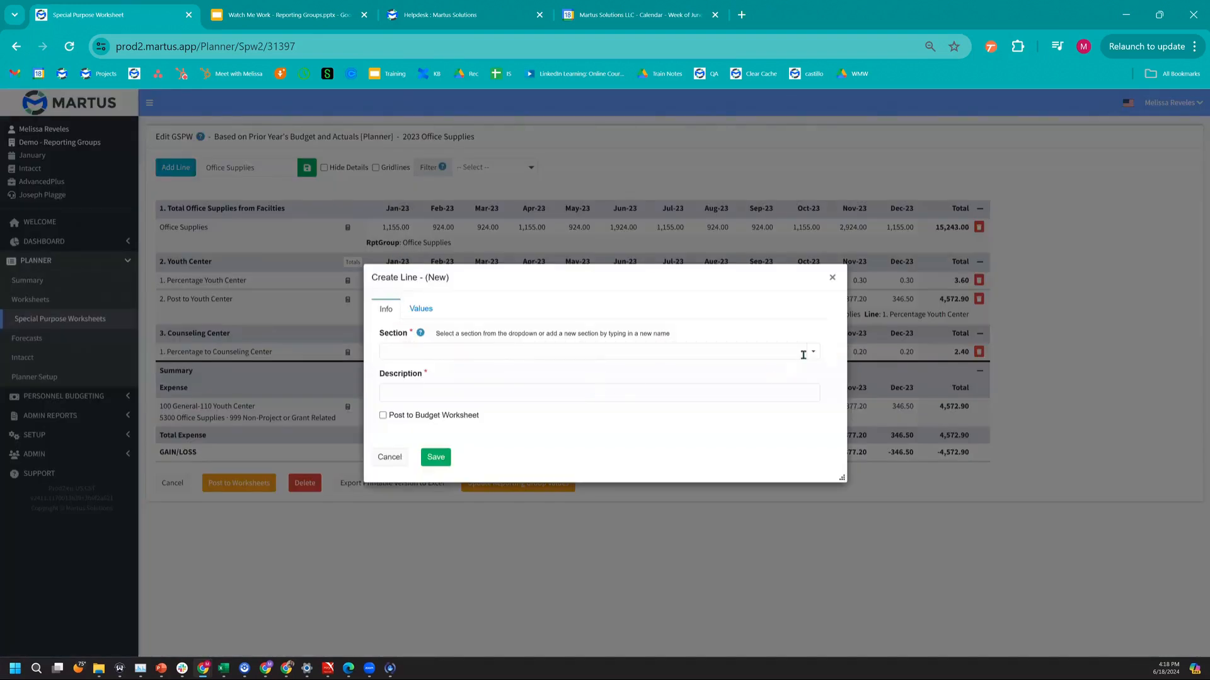
pyautogui.click(812, 352)
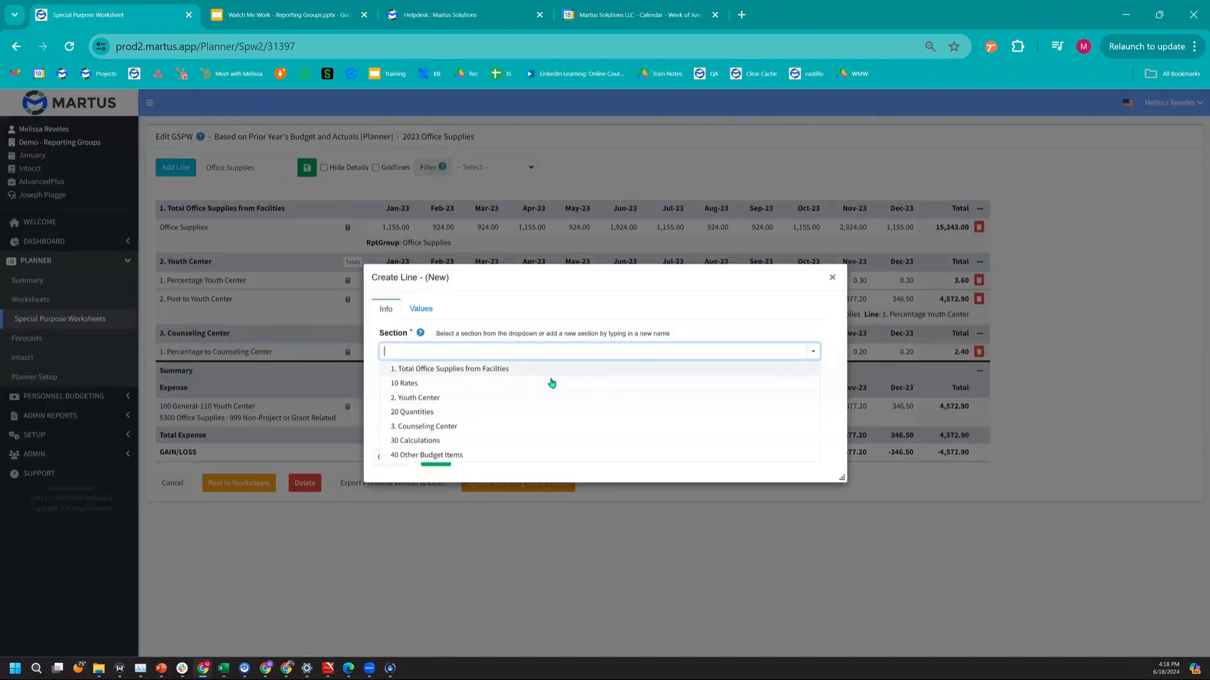
pyautogui.click(433, 426)
pyautogui.click(443, 389)
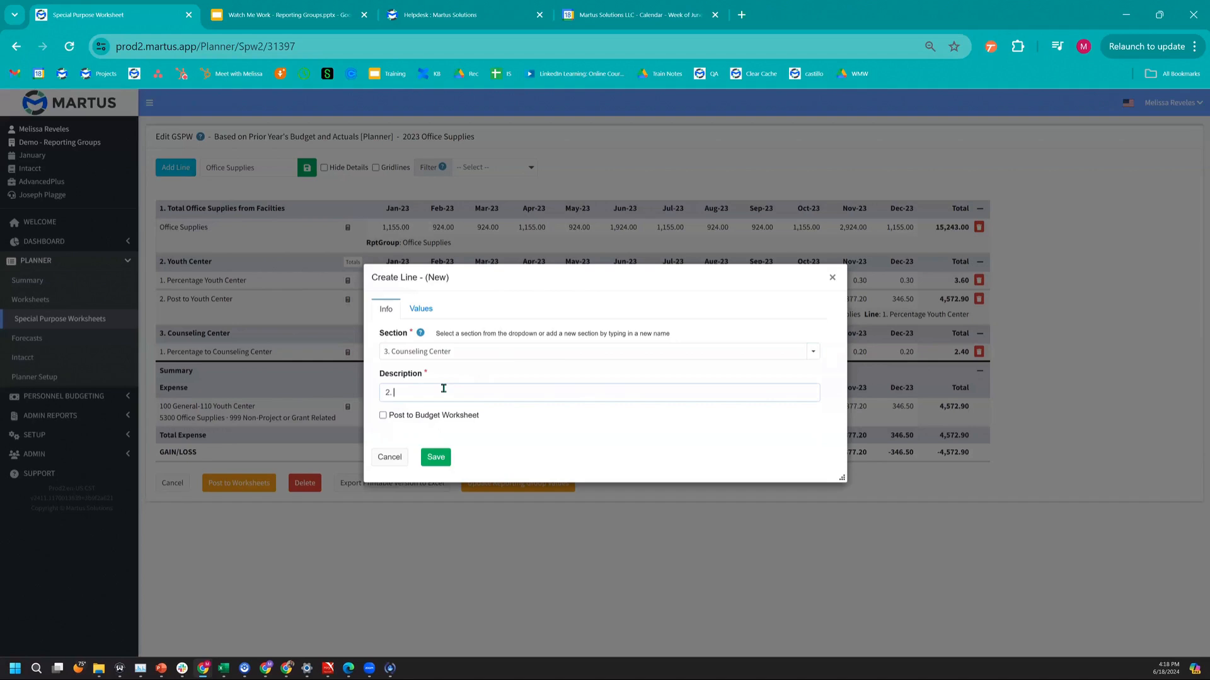
pyautogui.write('Post')
pyautogui.hotkey('ctrl', 'v')
pyautogui.click(419, 392)
pyautogui.write('to')
# Enable posting to worksheet 100 General-100 Counselling Services, with account 5300 Office Supplies and project-grant 999 Non-Project or Grant Related
pyautogui.click(461, 419)
pyautogui.click(495, 395)
pyautogui.click(490, 446)
pyautogui.click(491, 439)
pyautogui.write('offi')
pyautogui.click(489, 473)
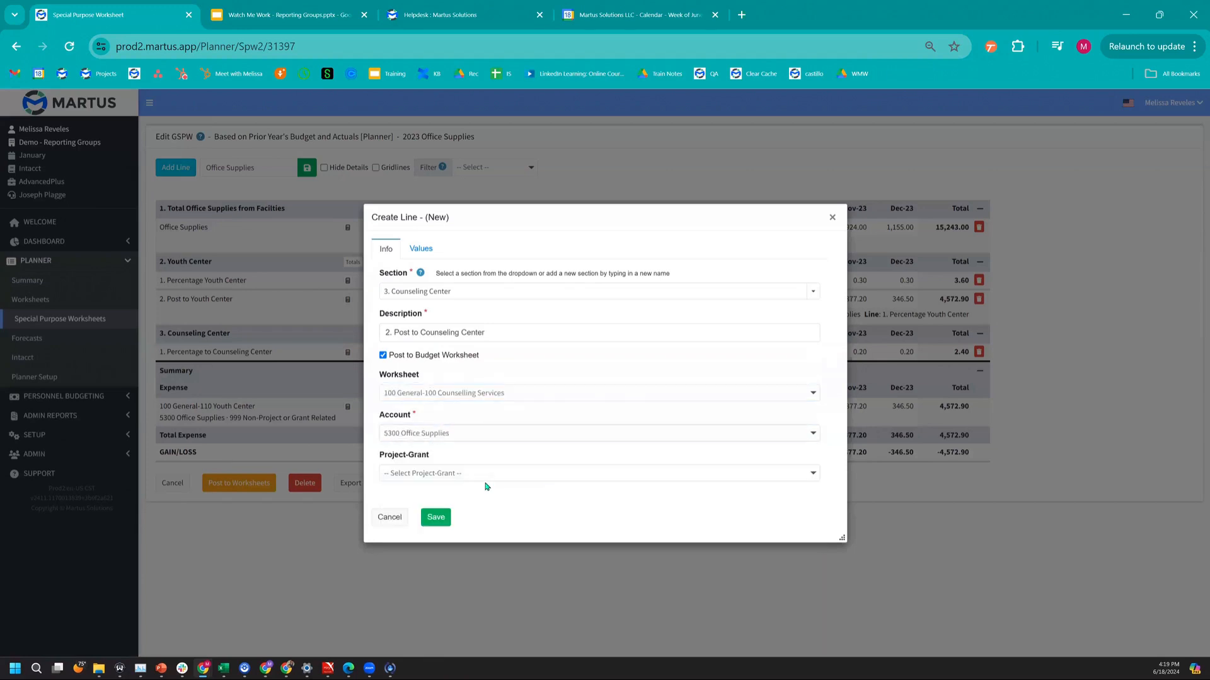
pyautogui.click(487, 477)
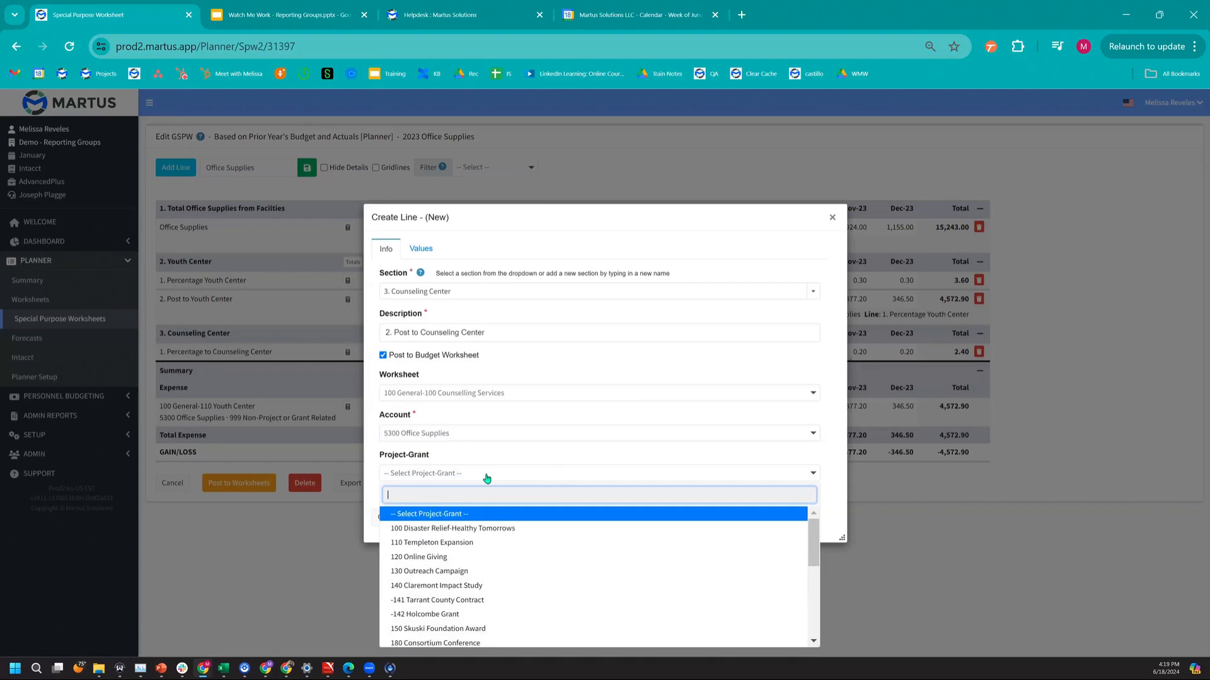
pyautogui.write('999')
pyautogui.click(496, 514)
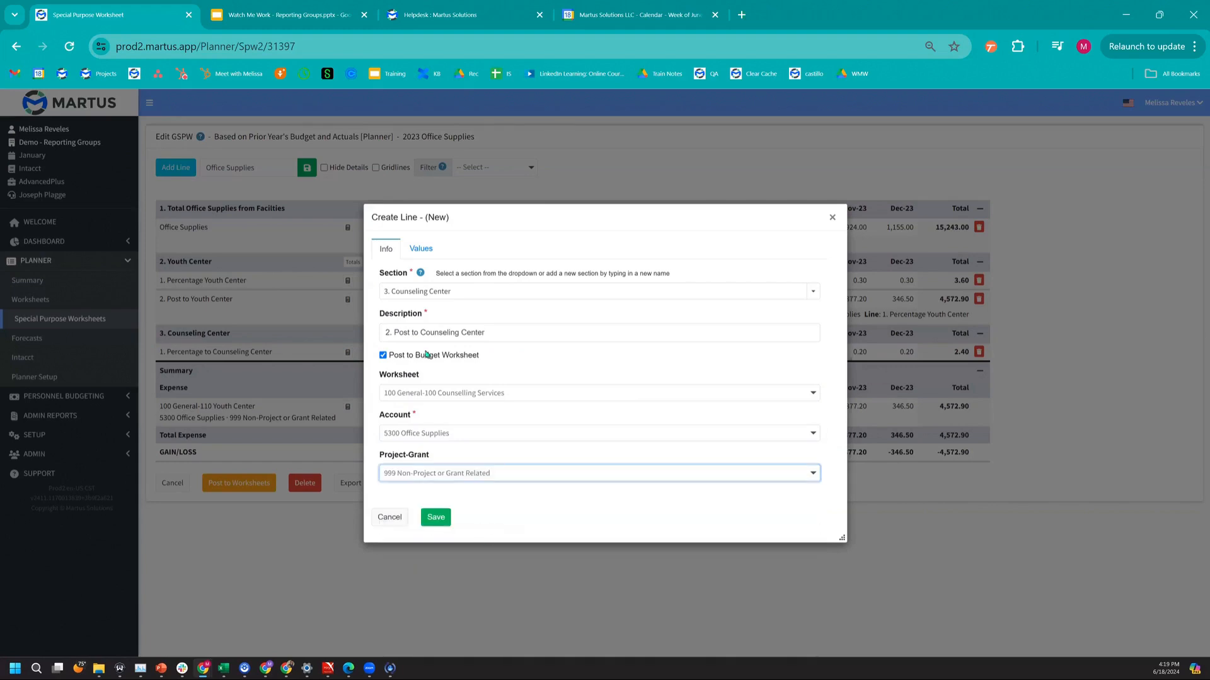
# Give the Counseling Center posting line the formula [Office Supplies] * [1. Percentage to Counseling Center], preview its values and save it
pyautogui.click(422, 248)
pyautogui.click(450, 266)
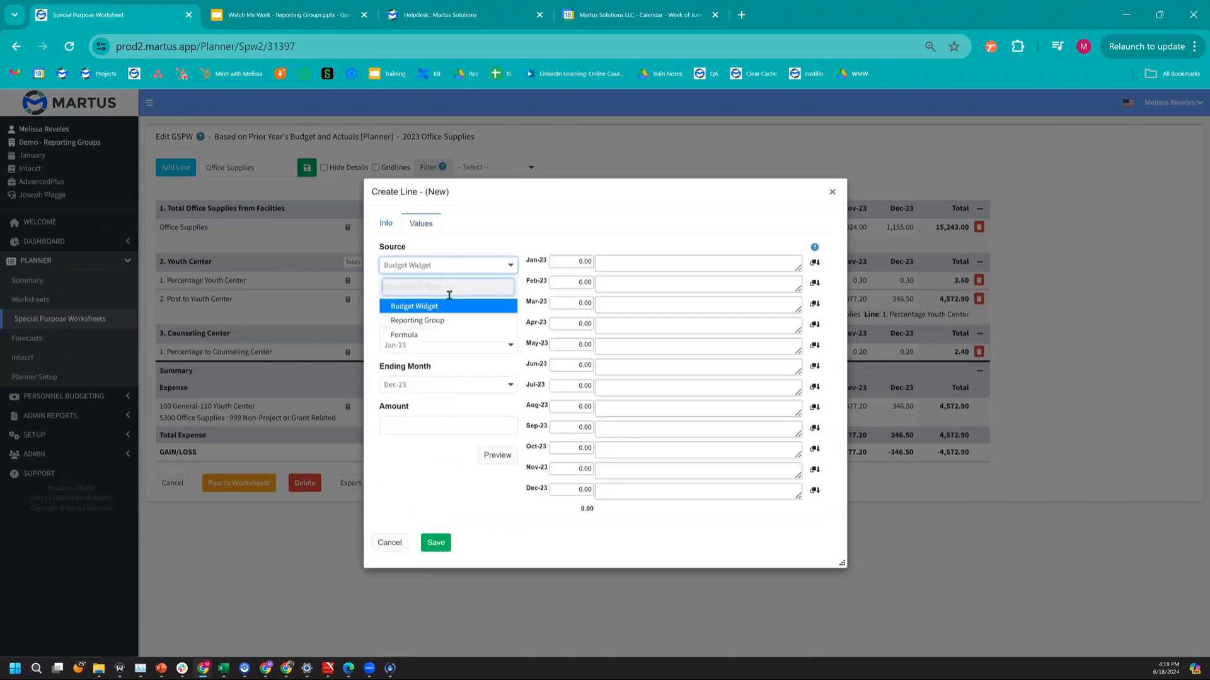
pyautogui.click(438, 335)
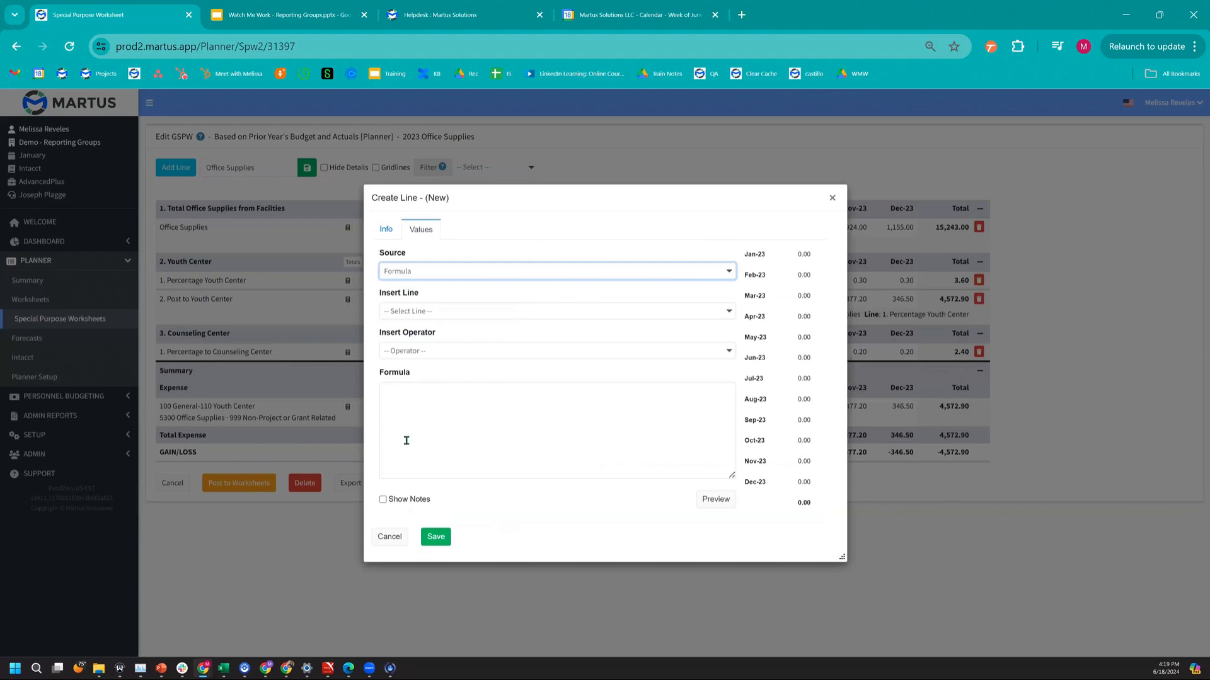
pyautogui.click(411, 313)
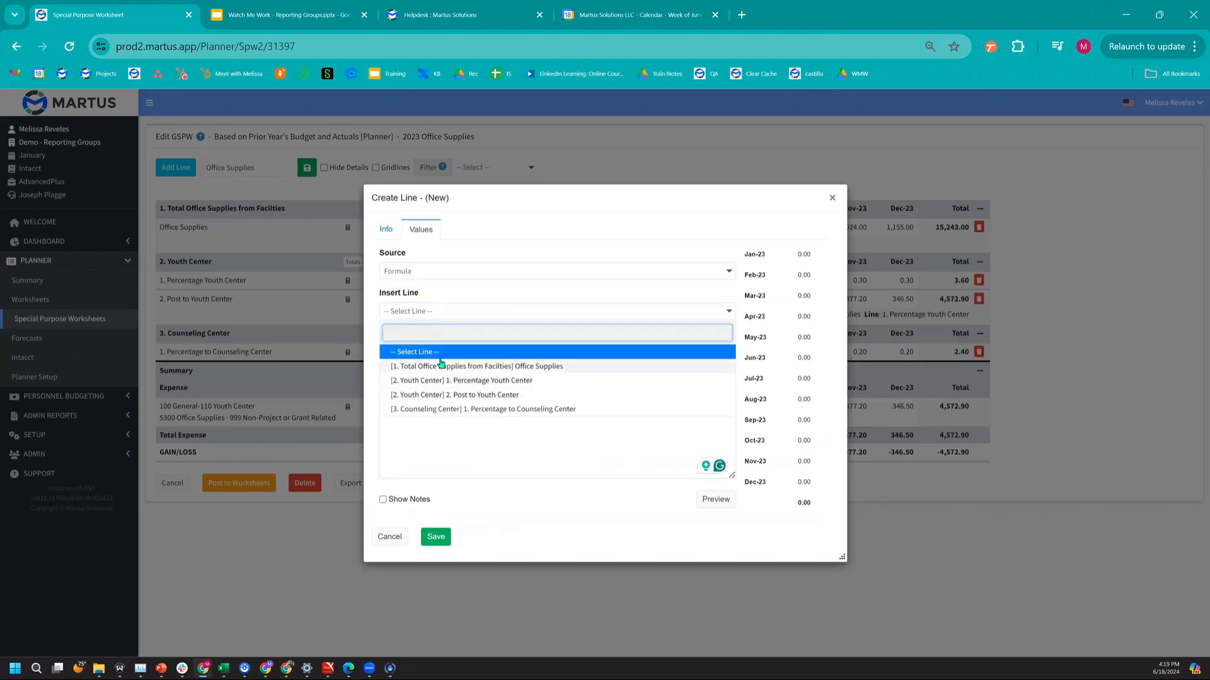
pyautogui.click(441, 365)
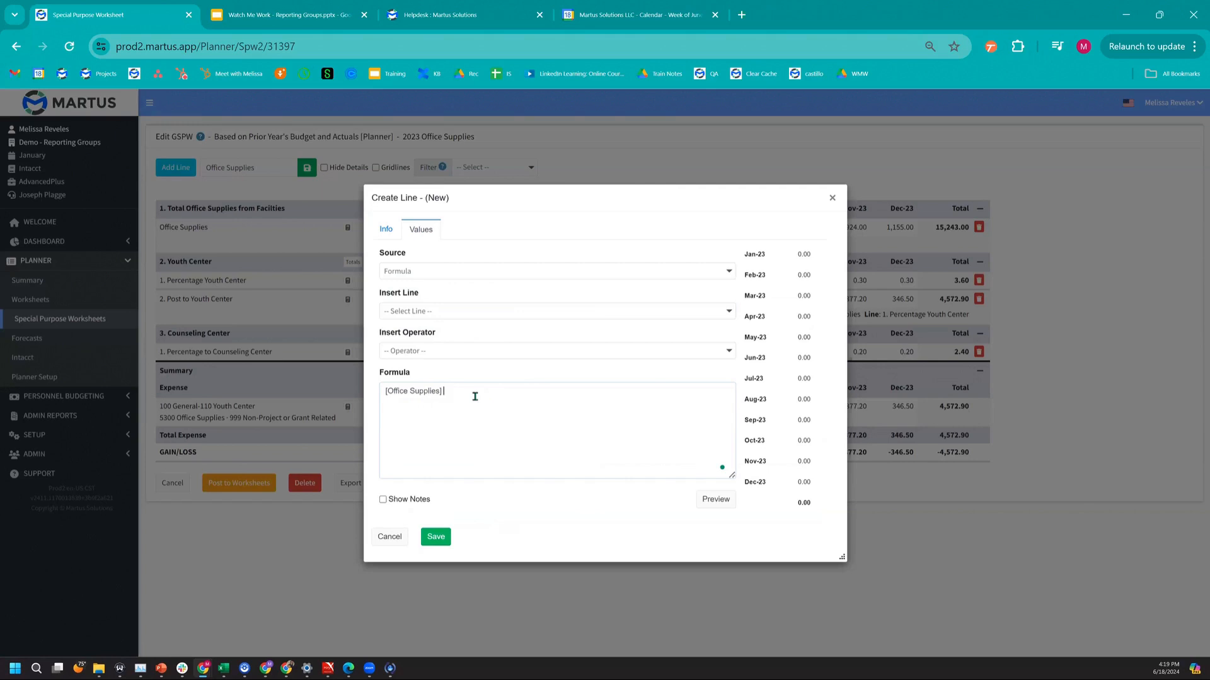
pyautogui.write('*')
pyautogui.click(429, 312)
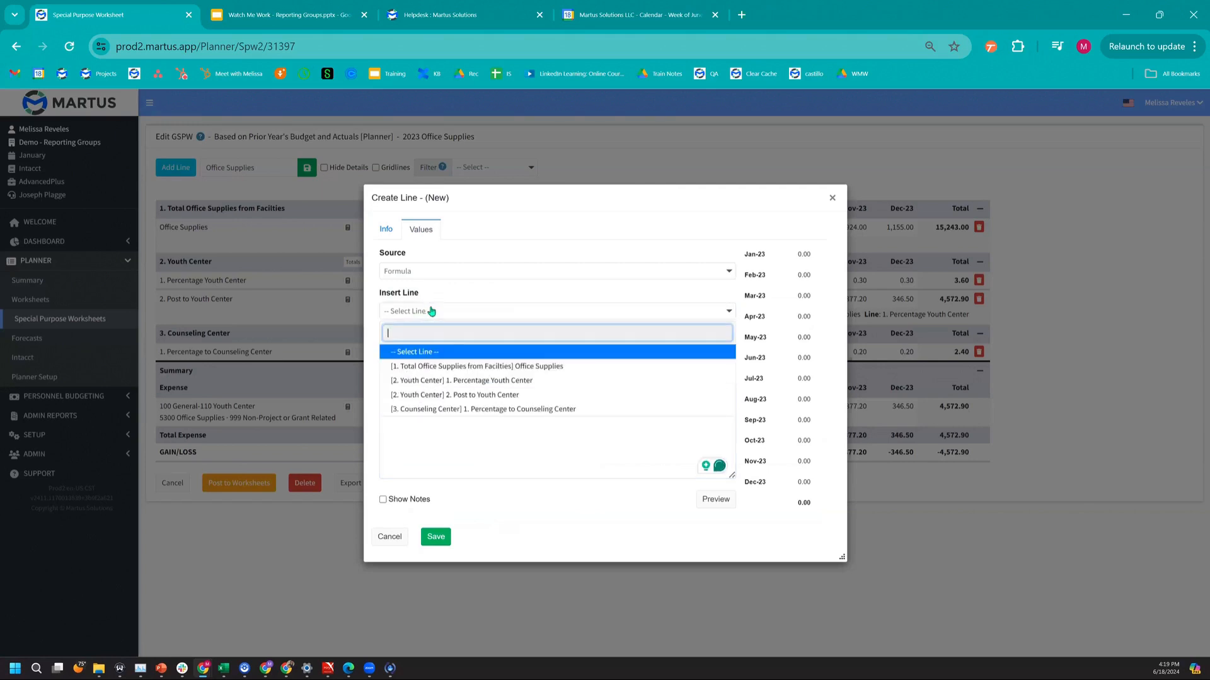
pyautogui.click(498, 411)
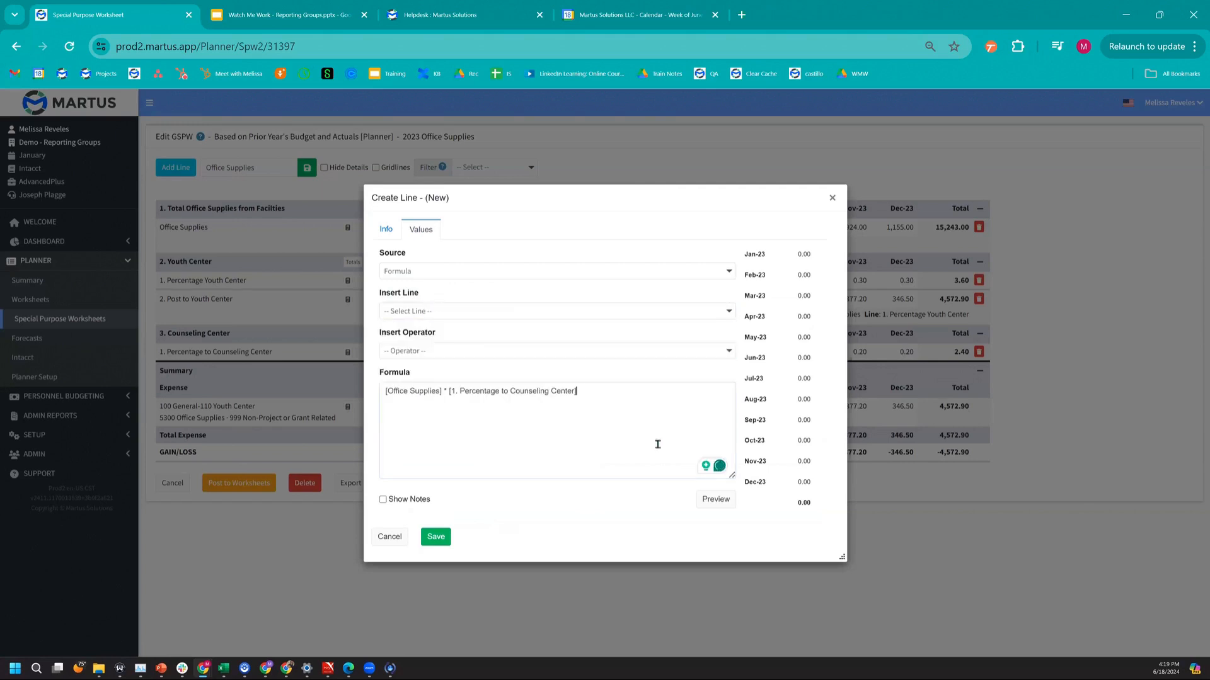
pyautogui.click(719, 499)
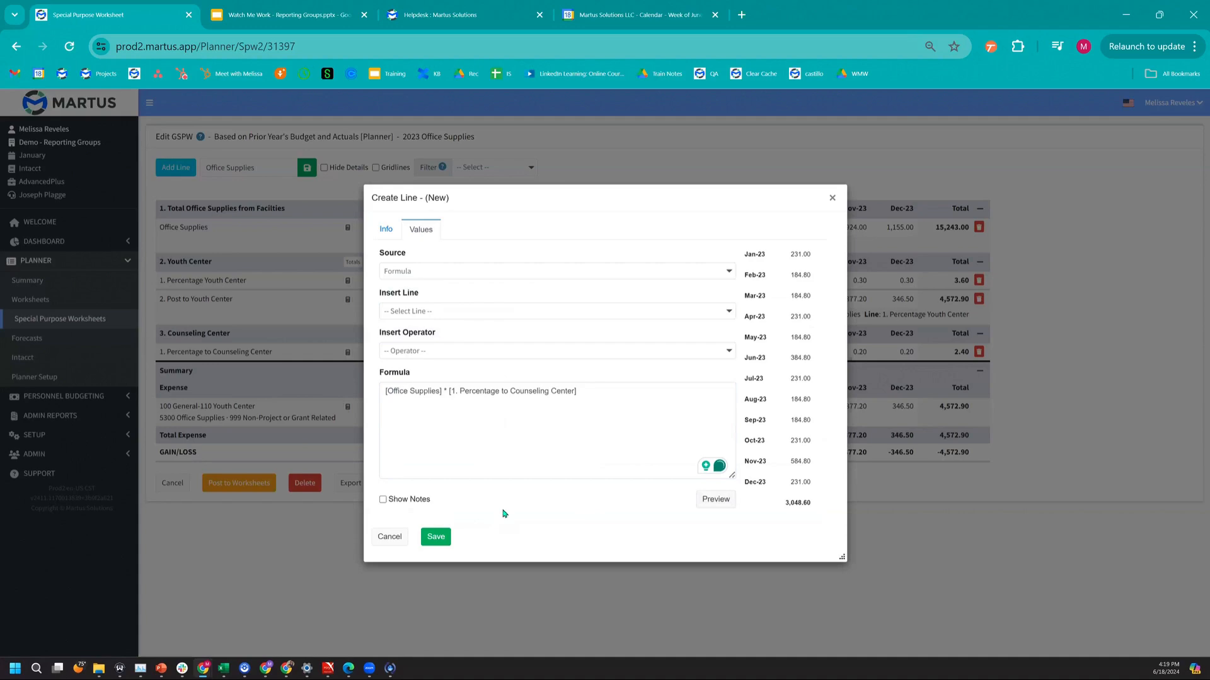
pyautogui.click(435, 536)
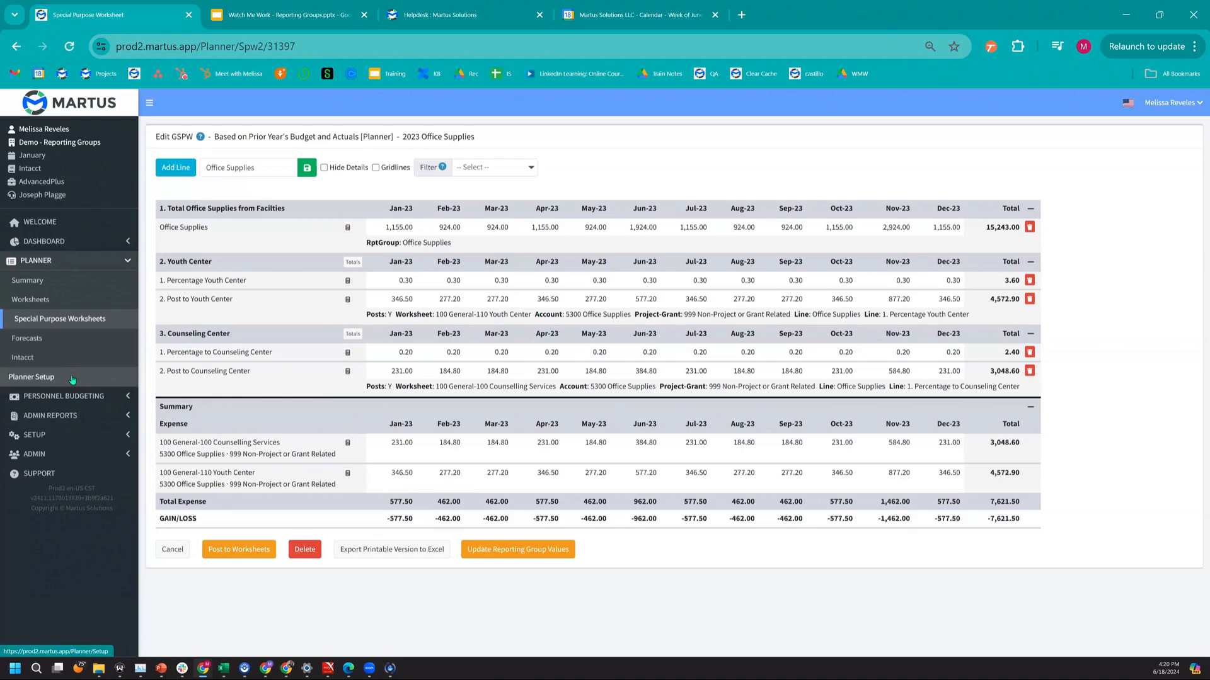
# Open the 5300 Office Supplies line in the 100 General-230 Facilities budget worksheet and choose the Additional Amounts adjustment type
pyautogui.click(32, 299)
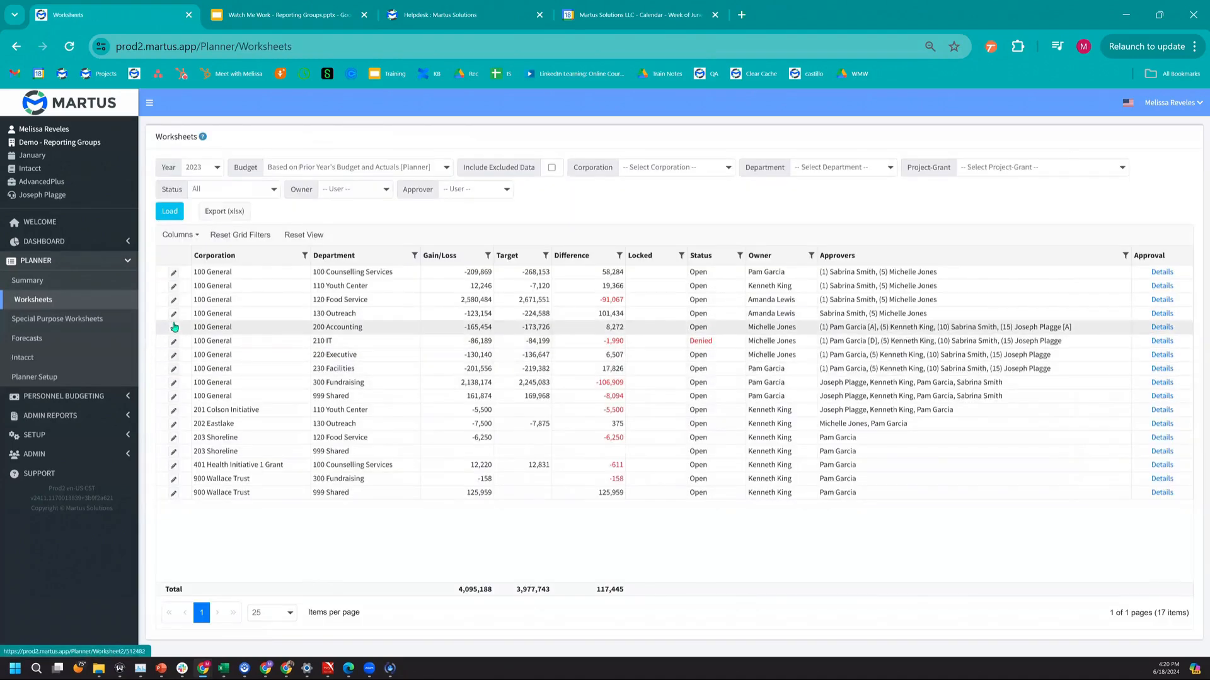
pyautogui.click(173, 368)
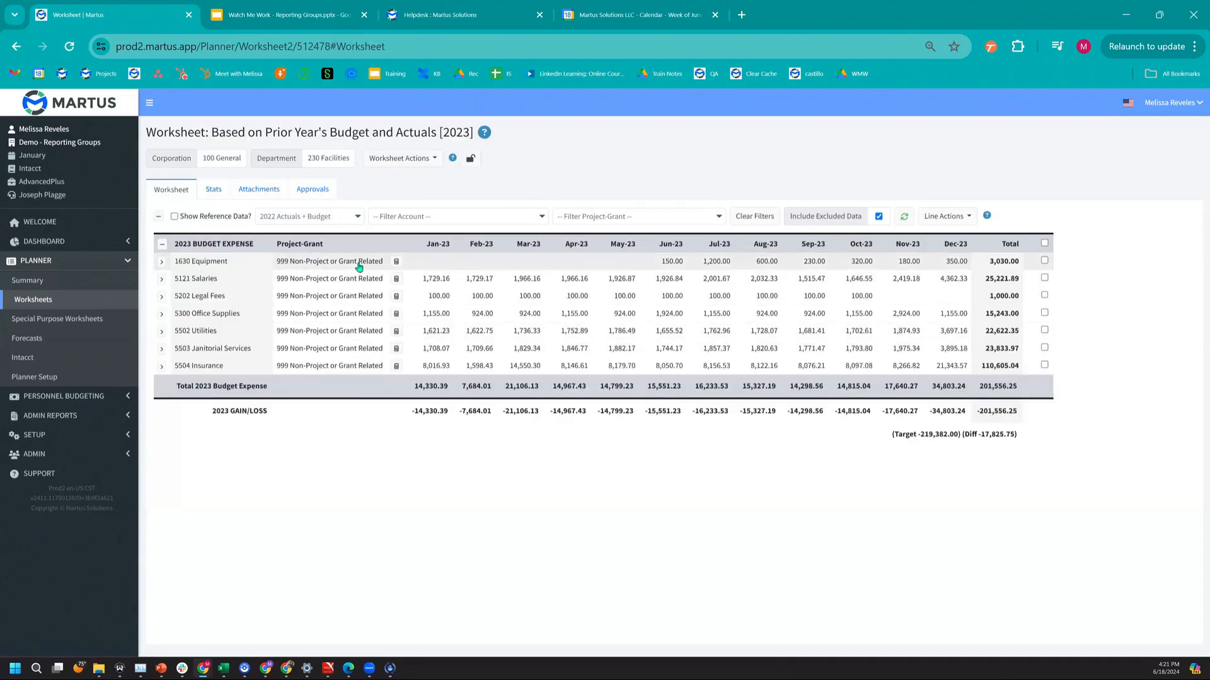
pyautogui.click(396, 313)
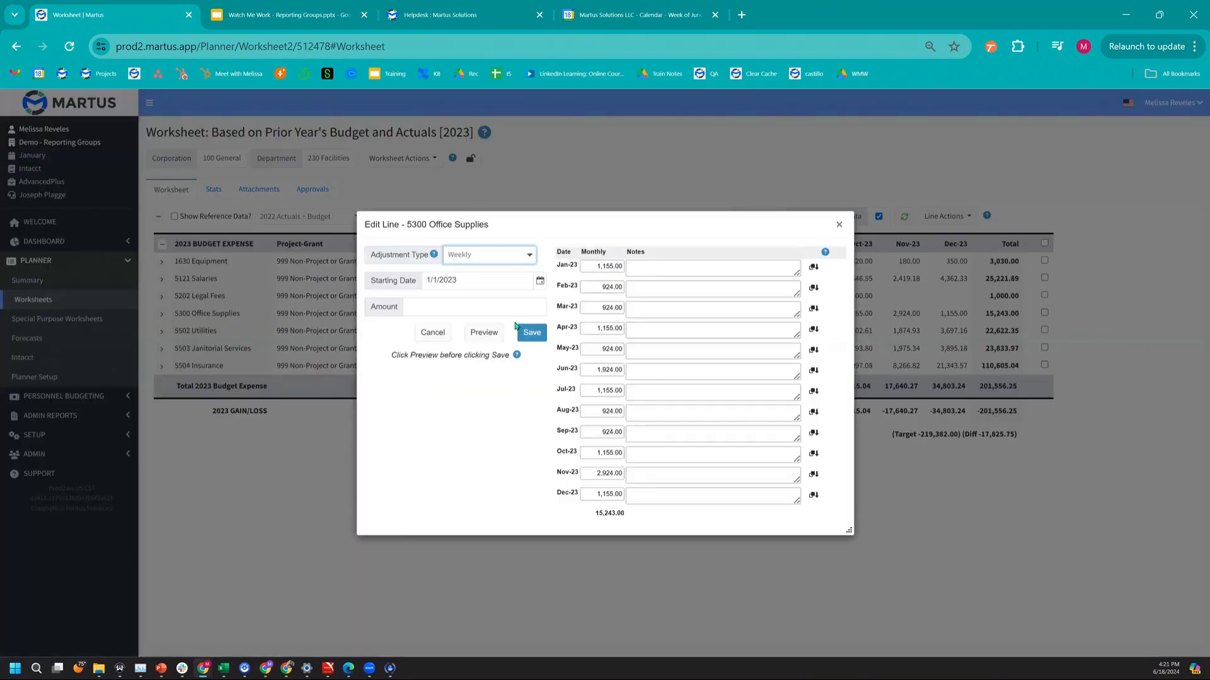
pyautogui.click(508, 258)
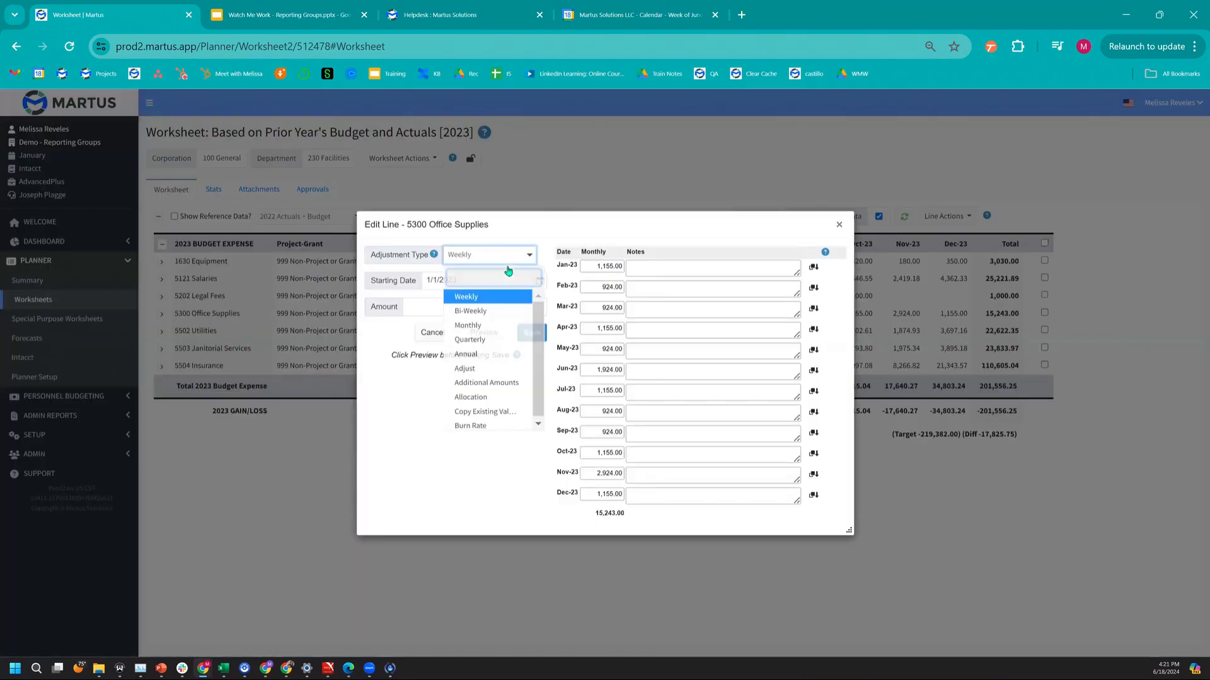
pyautogui.click(487, 384)
# Add 500 in Apr-23, 4,000 in Jun-23, 200 in Sep-23 and 100 in Oct-23 to the line, preview the adjustment and save it
pyautogui.click(426, 331)
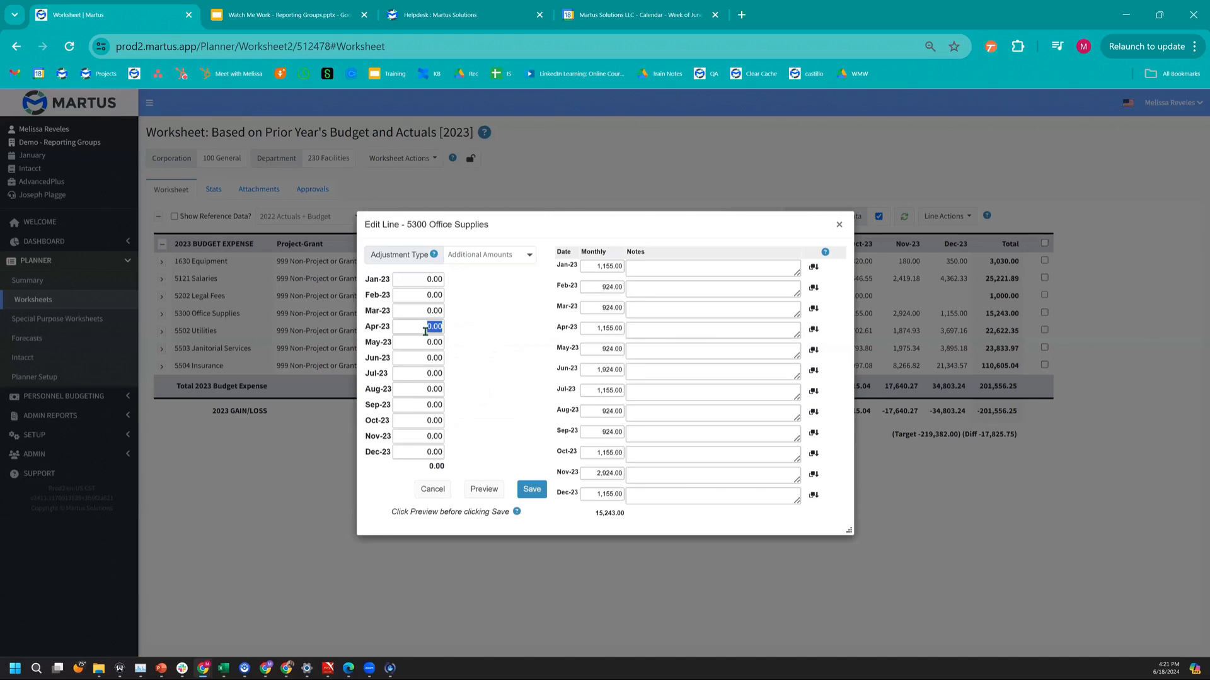
pyautogui.write('500')
pyautogui.press('Tab')
pyautogui.press('Tab')
pyautogui.write('4000')
pyautogui.press('Tab')
pyautogui.press('Tab')
pyautogui.press('Tab')
pyautogui.write('200')
pyautogui.press('Tab')
pyautogui.write('1')
pyautogui.press('Tab')
pyautogui.click(484, 492)
pyautogui.moveTo(891, 562); pyautogui.dragTo(849, 535)
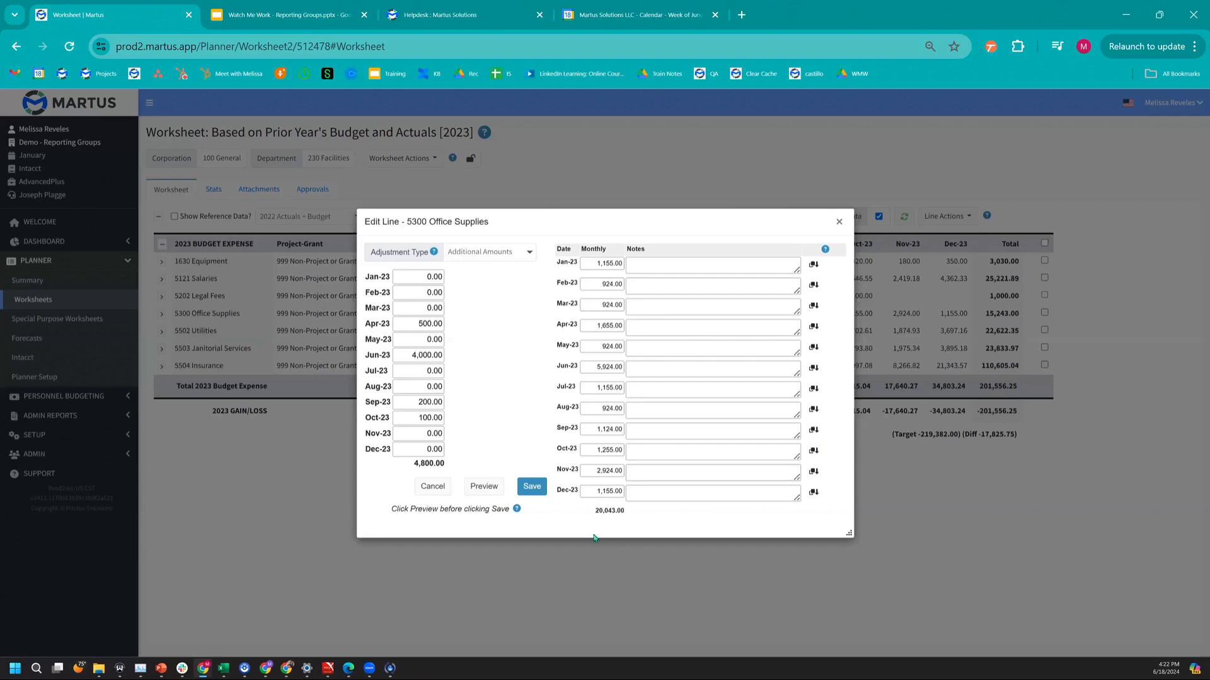
pyautogui.click(490, 493)
pyautogui.click(530, 493)
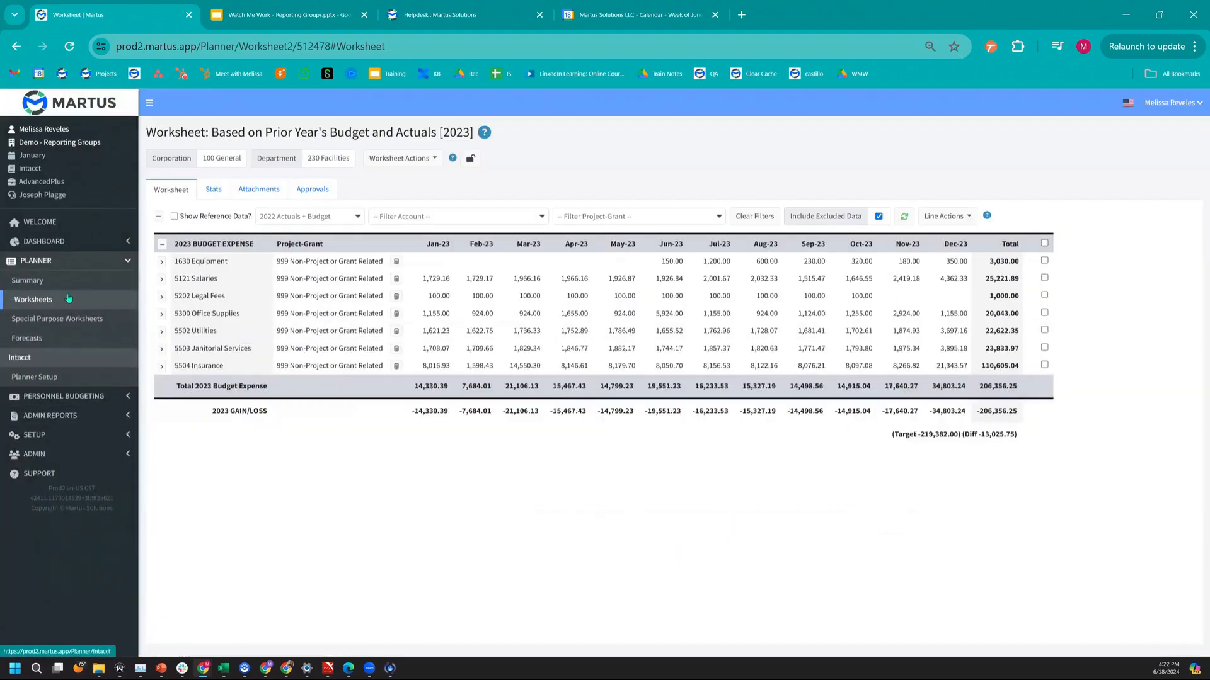
# Examine the 5300 Office Supplies line in the 100 General-110 Youth Center worksheet before refreshing the allocation
pyautogui.click(60, 319)
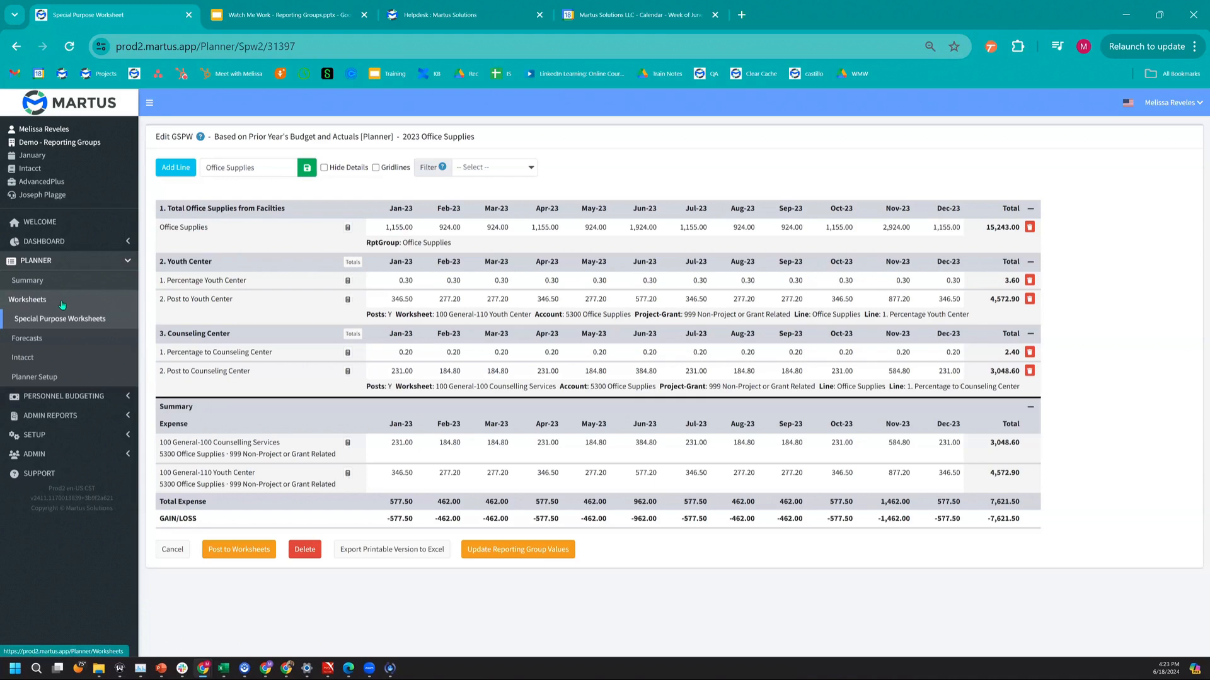
pyautogui.click(105, 299)
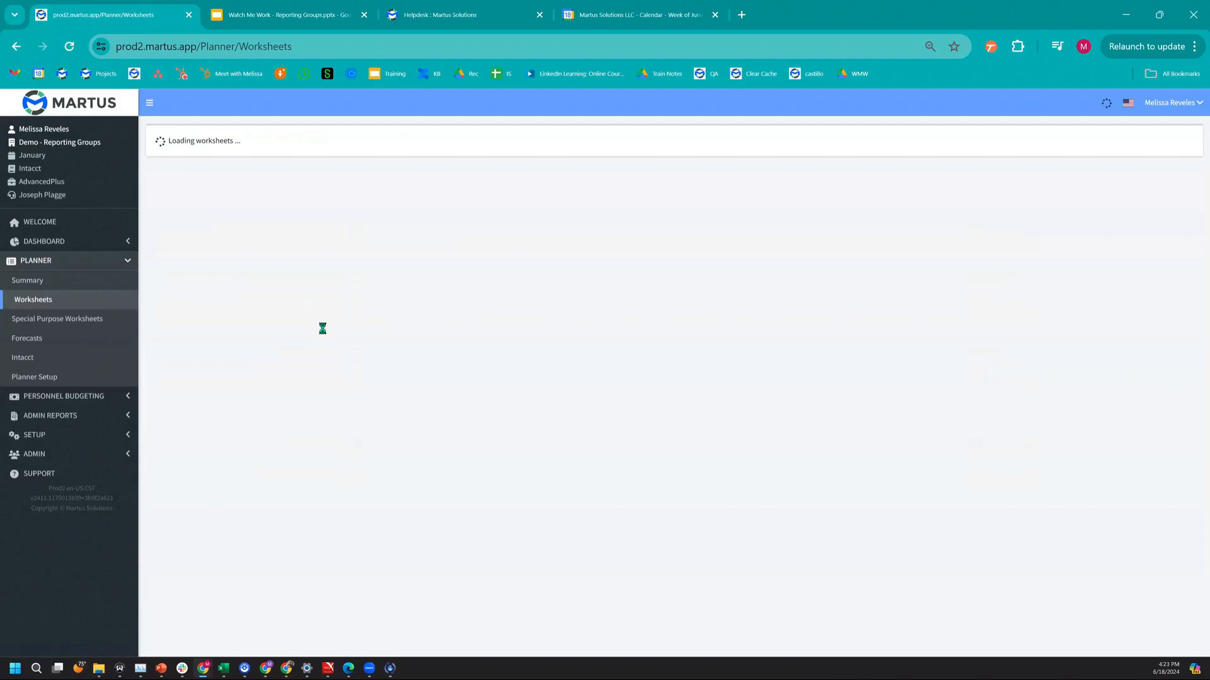
pyautogui.click(174, 282)
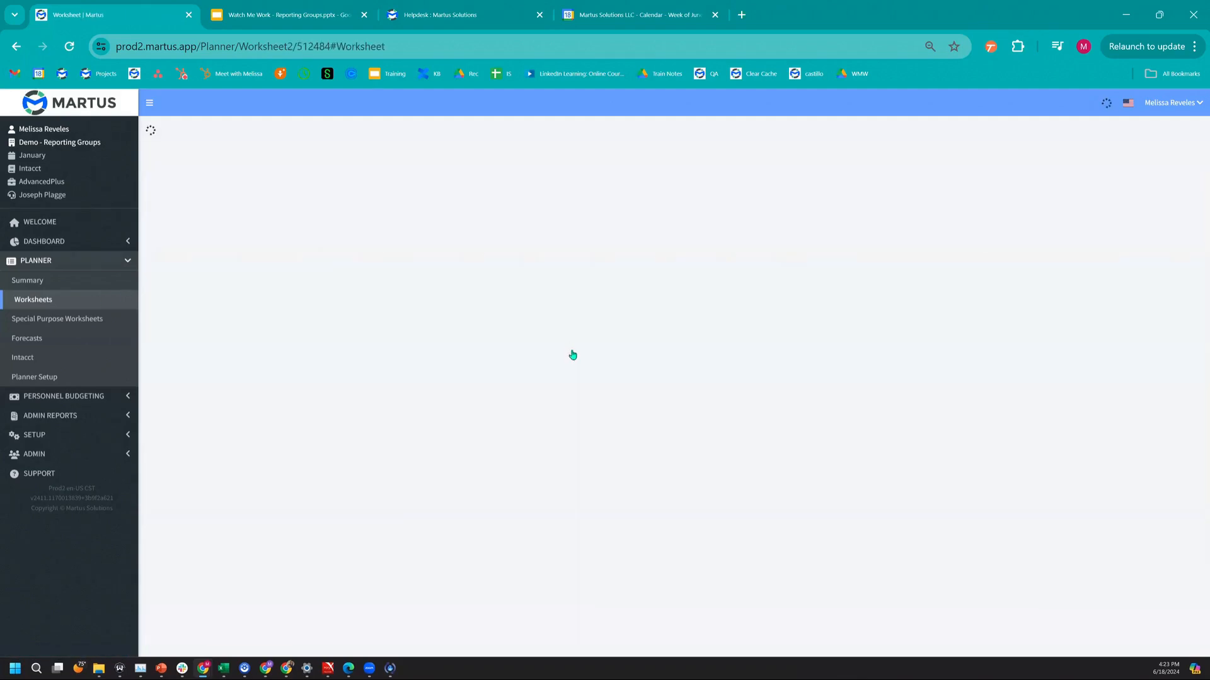
pyautogui.scroll(-3, 375, 383)
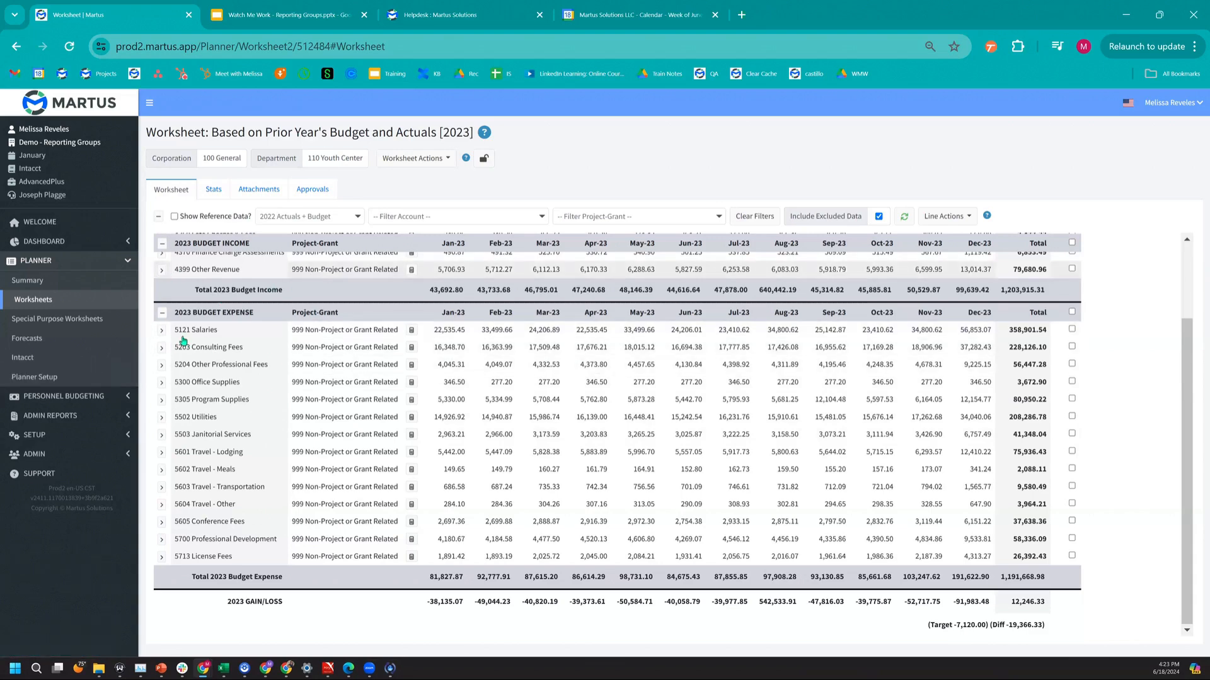
# Reopen the global Office Supplies special purpose worksheet and update its reporting group values, approving the confirmation
pyautogui.click(101, 319)
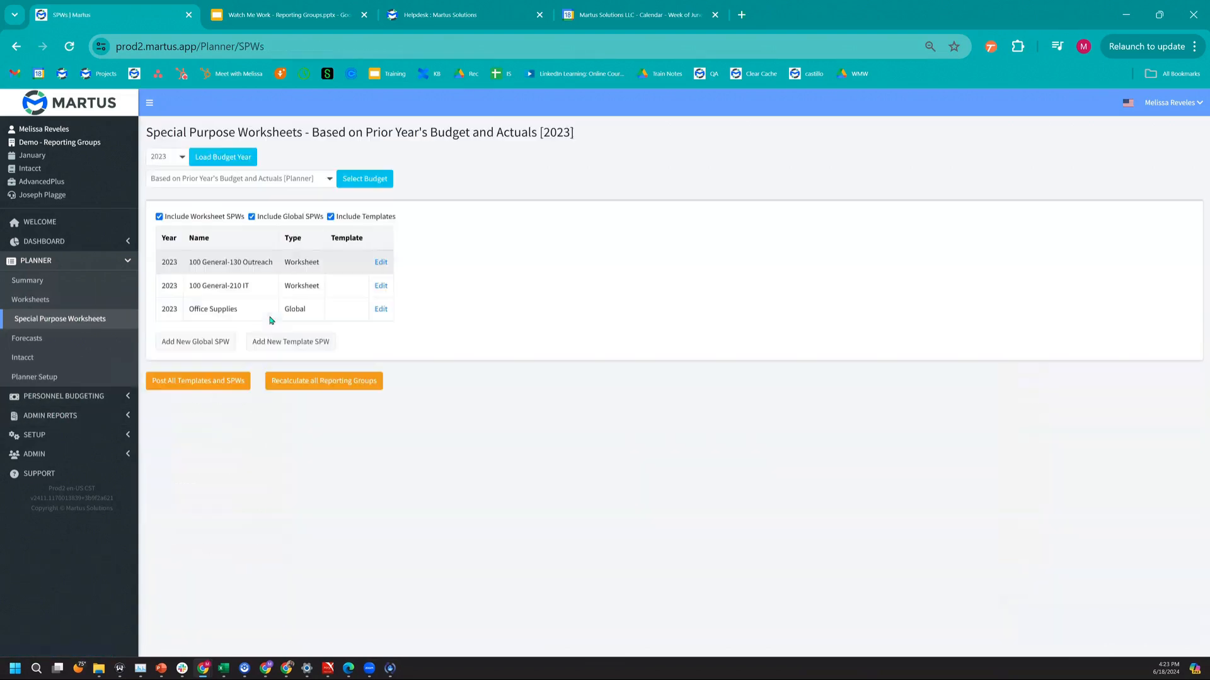
pyautogui.click(380, 310)
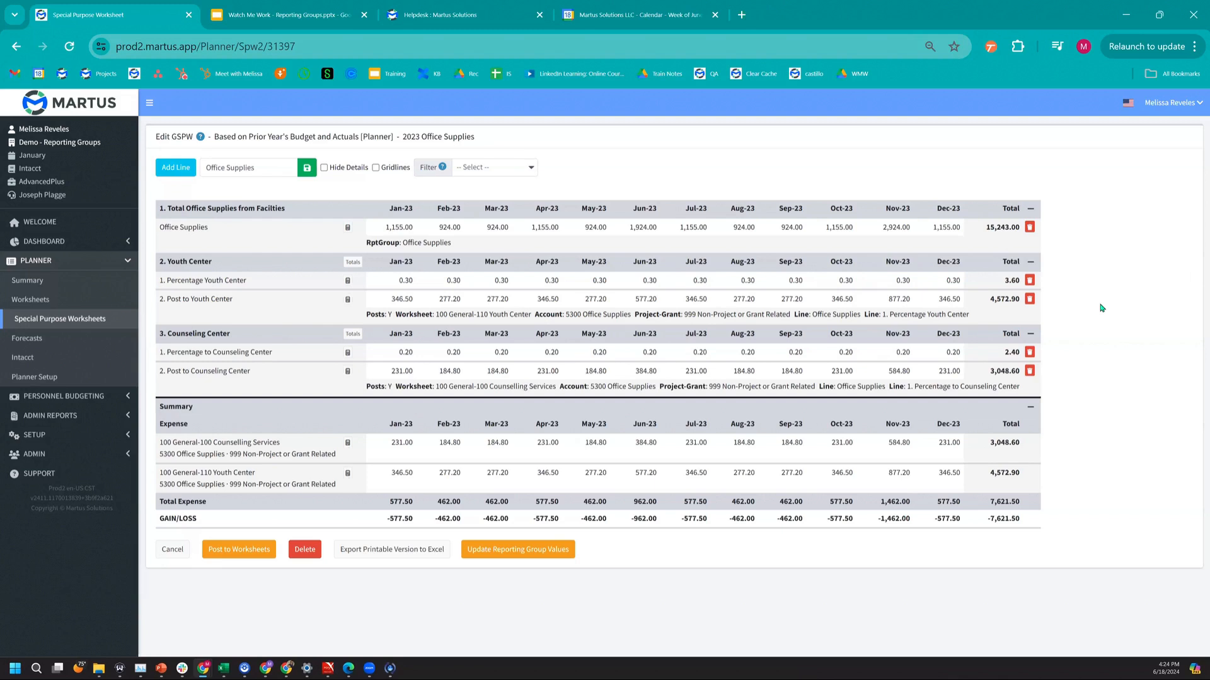
pyautogui.click(539, 550)
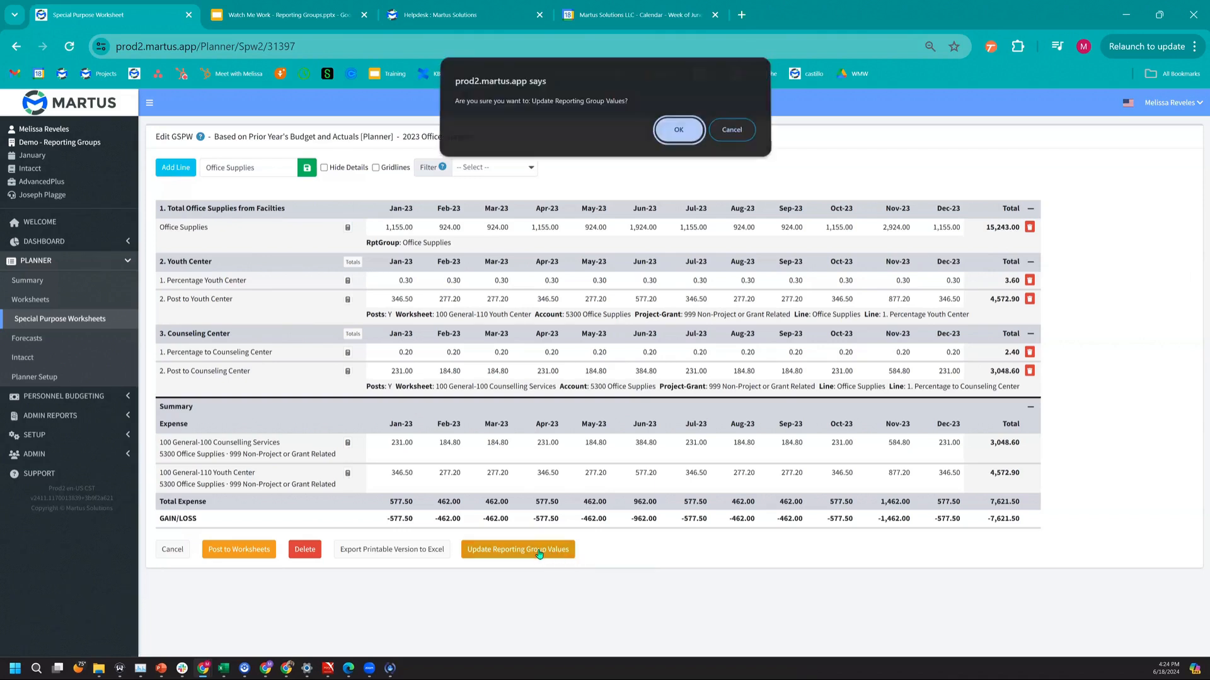
pyautogui.click(675, 133)
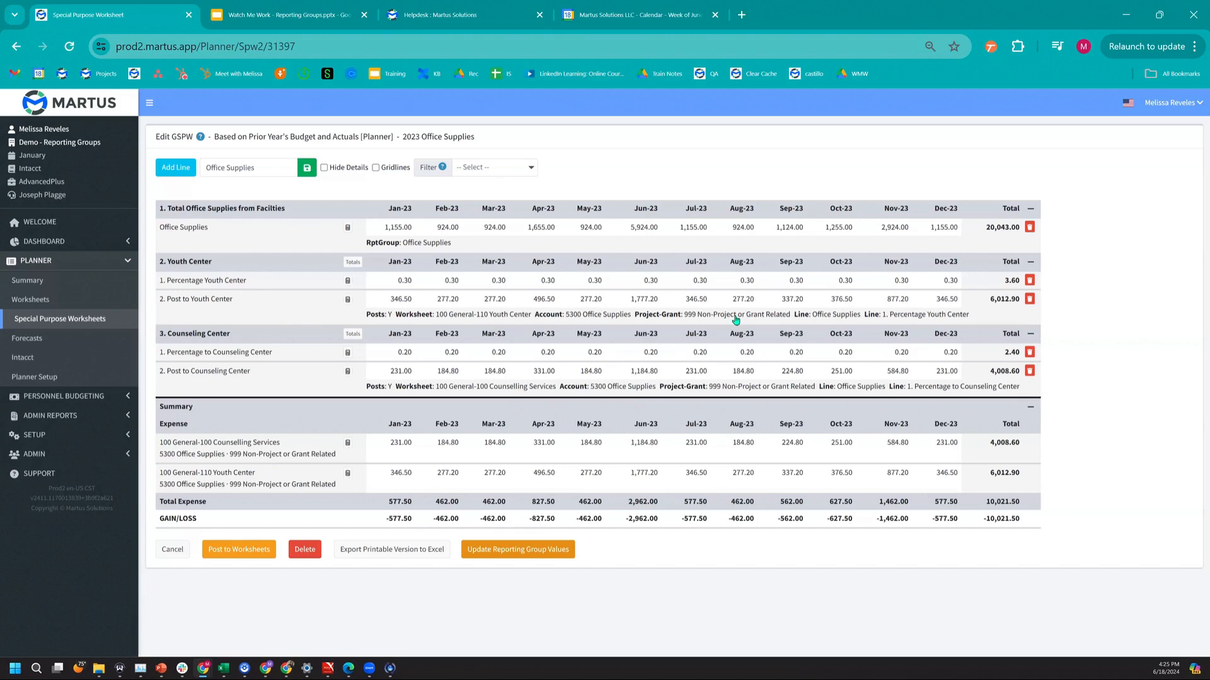
# Filter the special purpose worksheet by account 5300 Office Supplies and reset the account selection
pyautogui.click(581, 318)
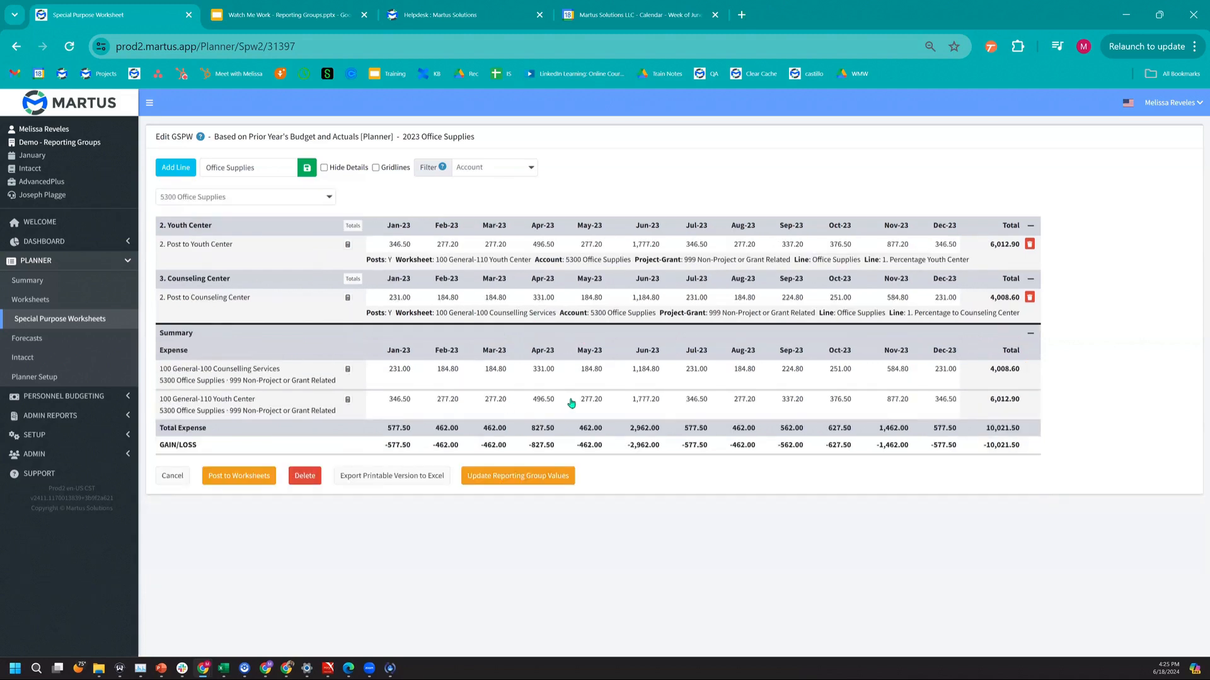
pyautogui.click(290, 201)
pyautogui.scroll(10, 275, 237)
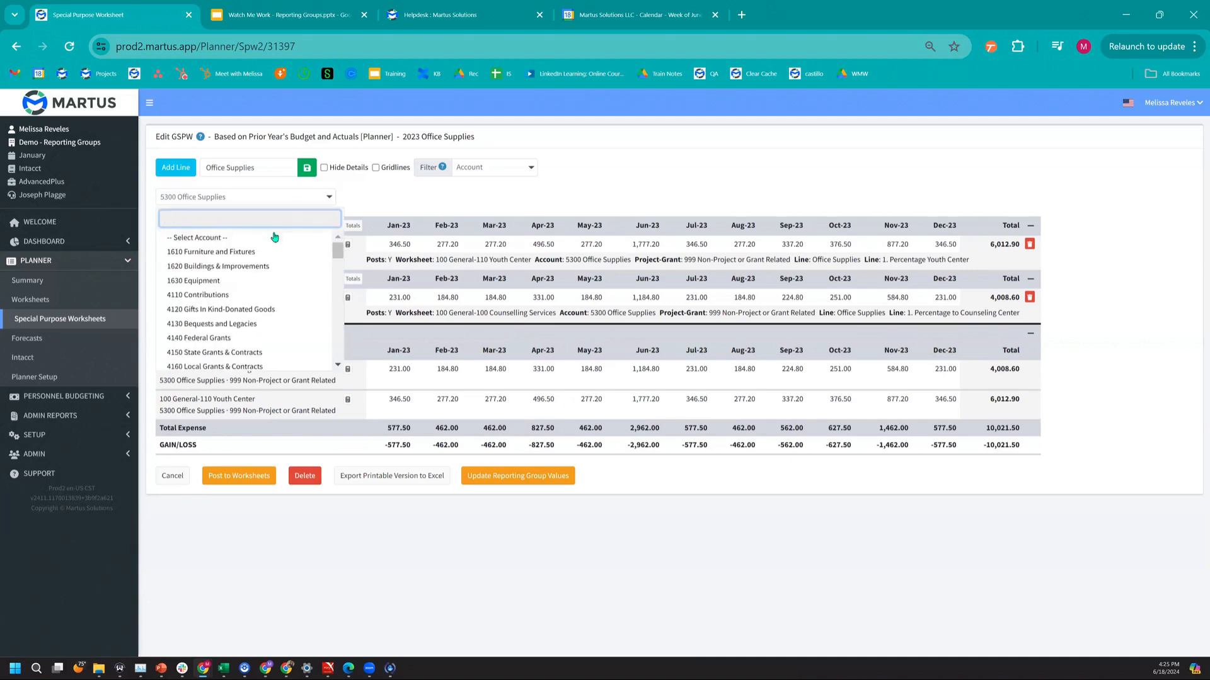
pyautogui.click(265, 238)
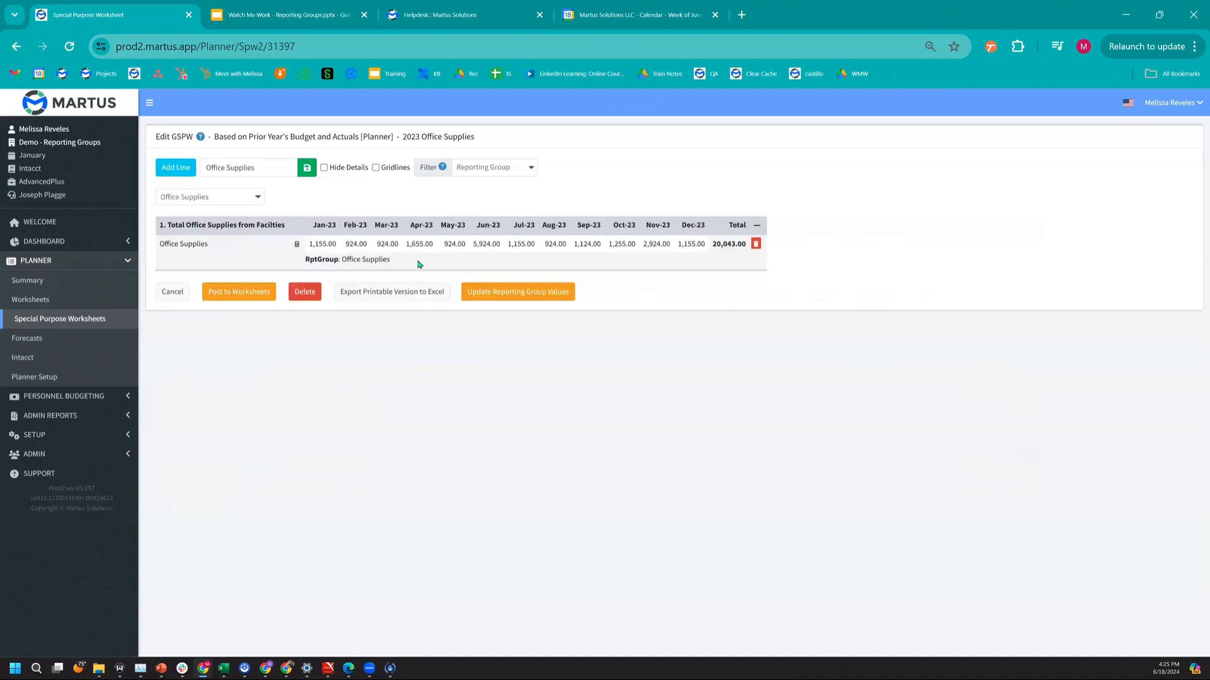
# Reset the Office Supplies reporting group selection and clear the filter to show every section of the special purpose worksheet
pyautogui.click(238, 199)
pyautogui.click(225, 240)
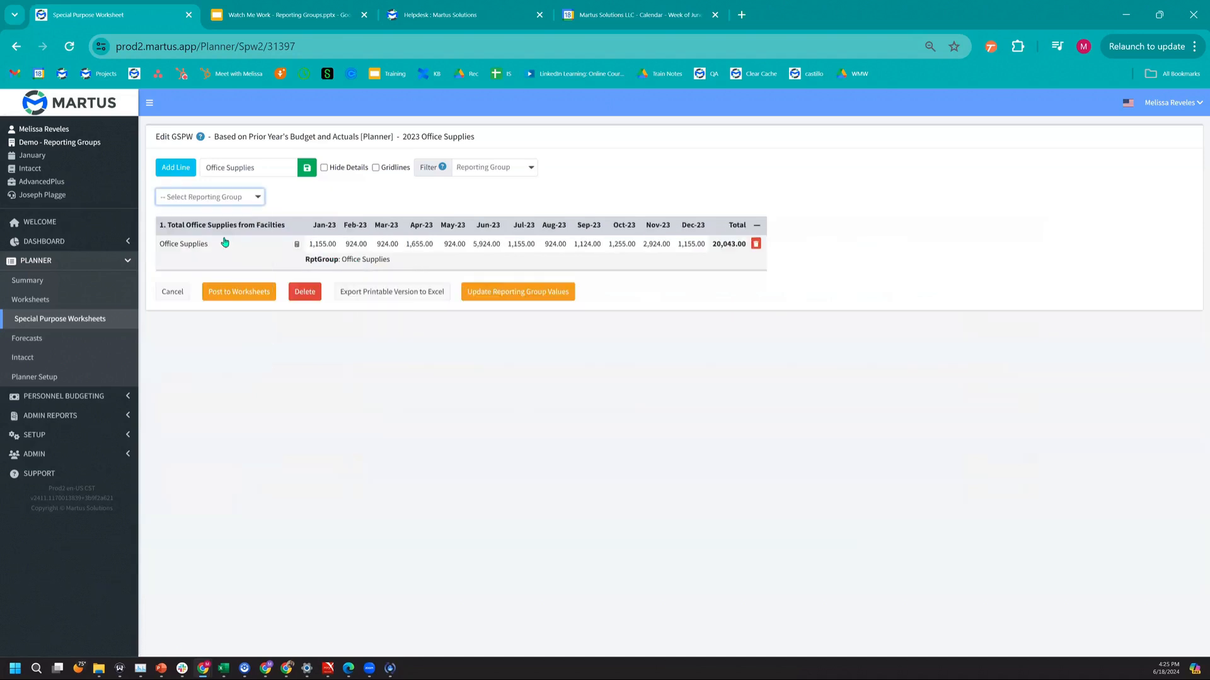
pyautogui.click(251, 199)
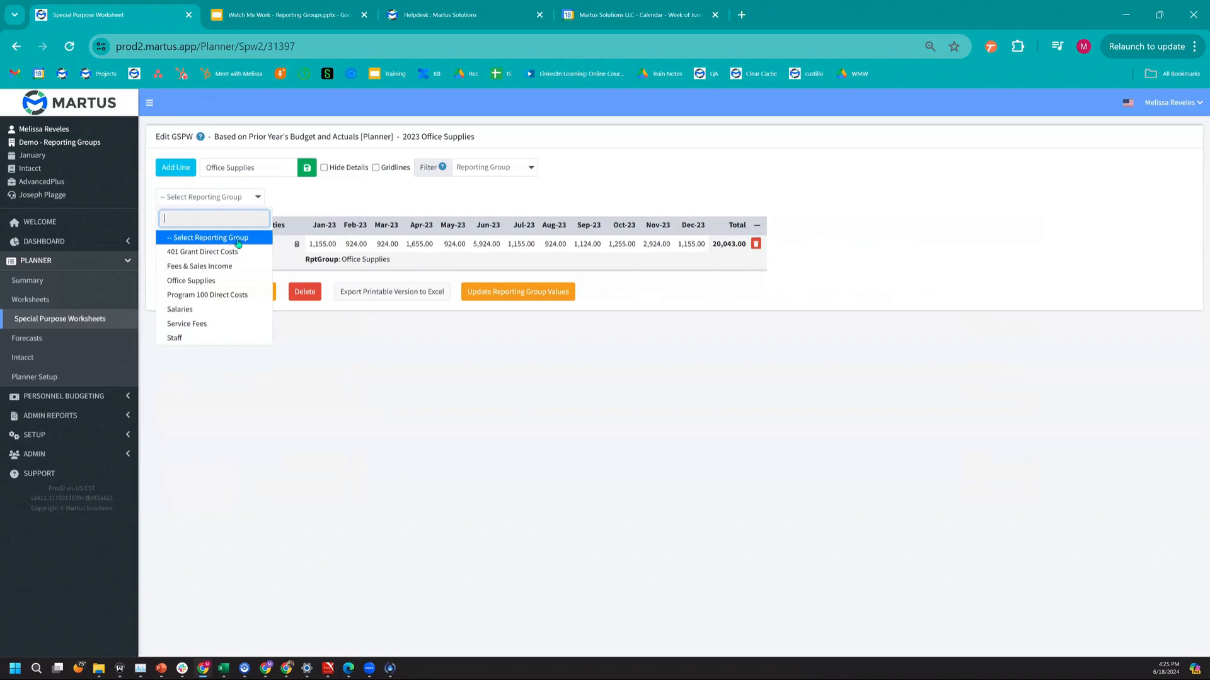
pyautogui.click(238, 244)
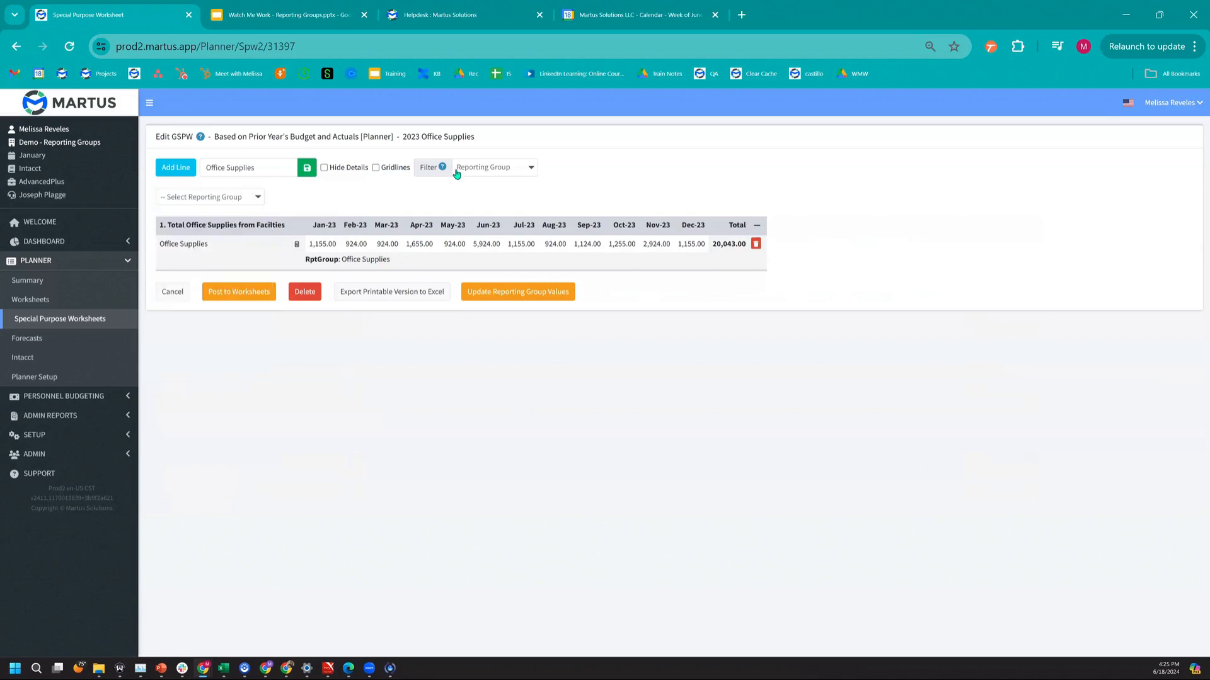
pyautogui.click(479, 168)
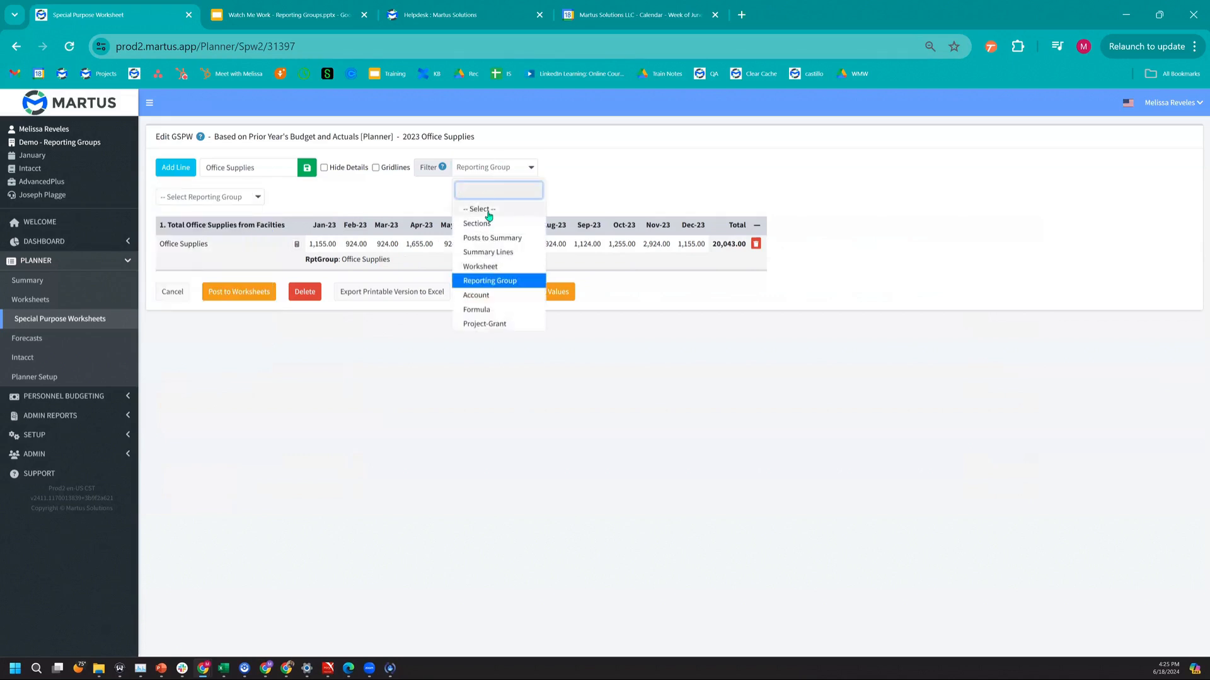
pyautogui.click(488, 210)
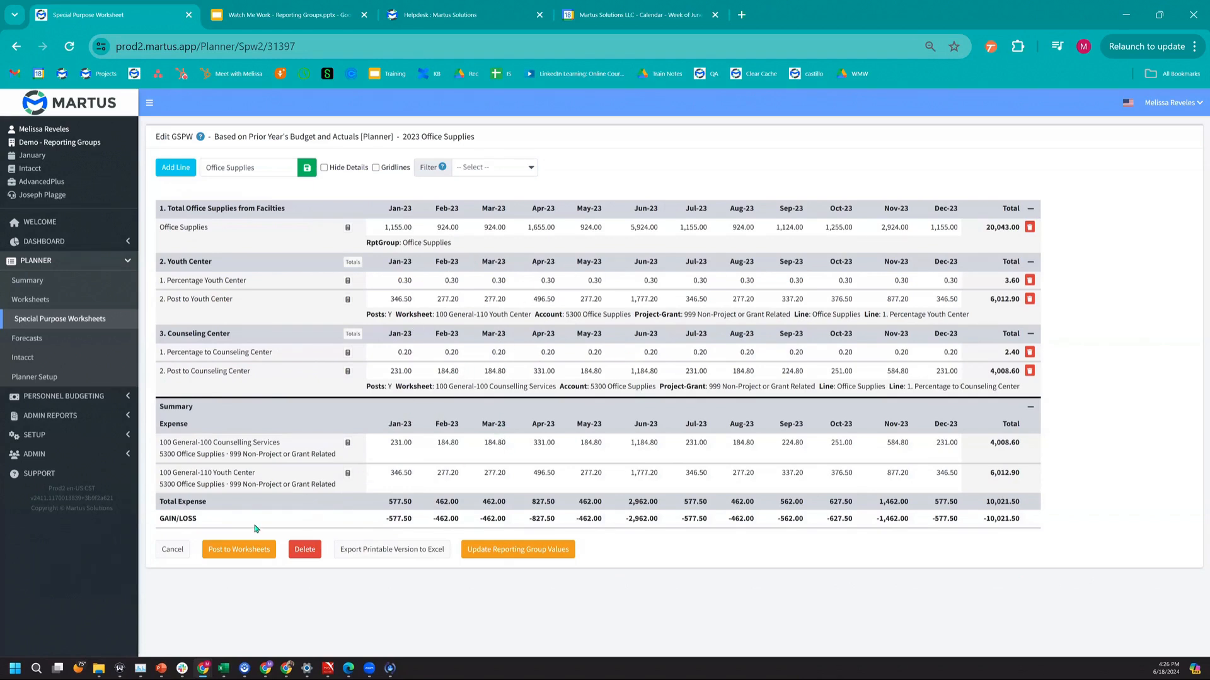
# Post the updated Office Supplies allocations to the worksheets and close the confirmation
pyautogui.click(233, 552)
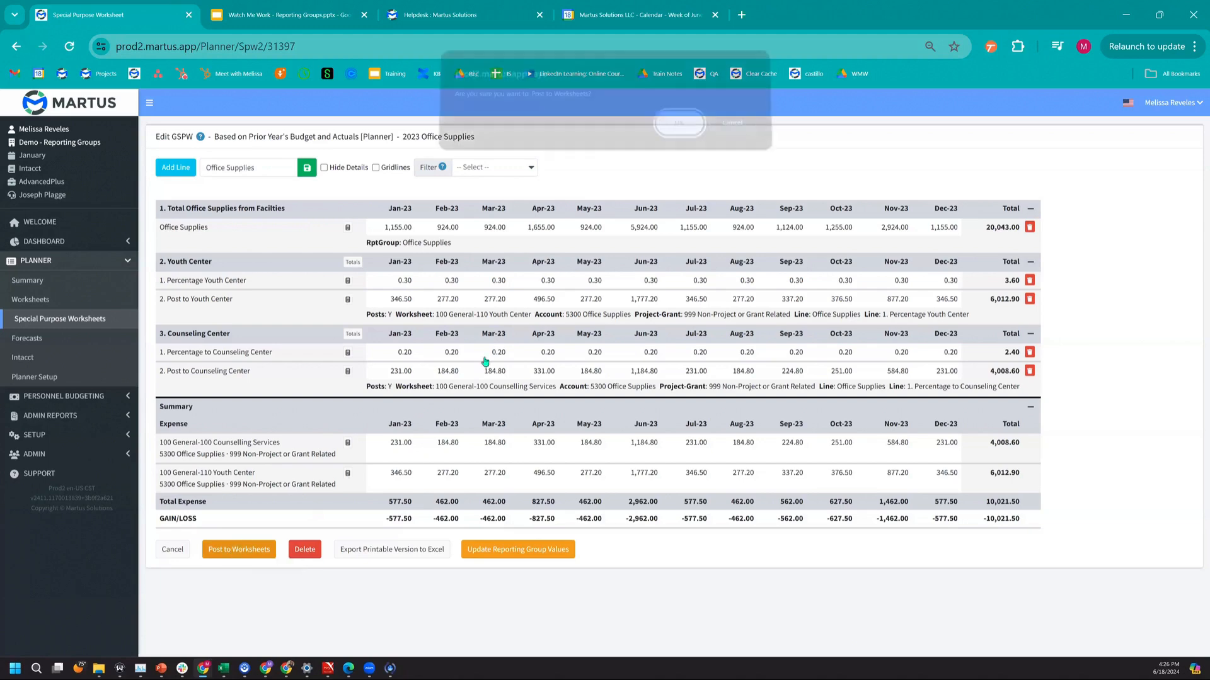
pyautogui.click(688, 140)
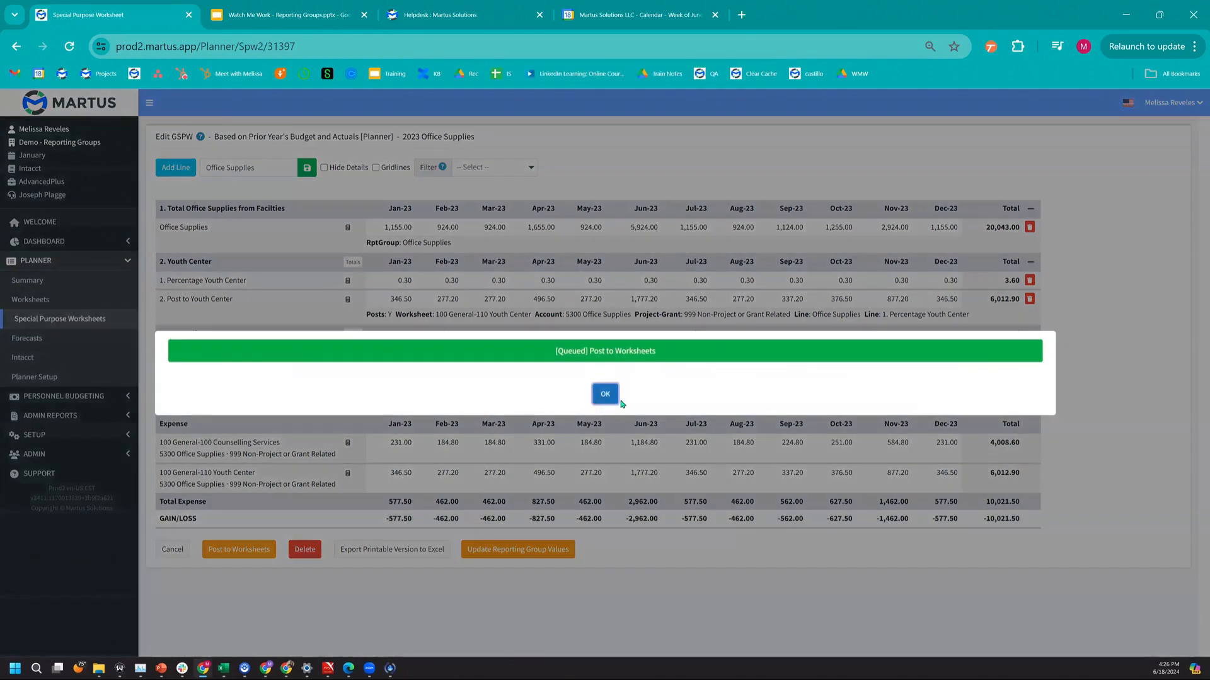
pyautogui.click(616, 398)
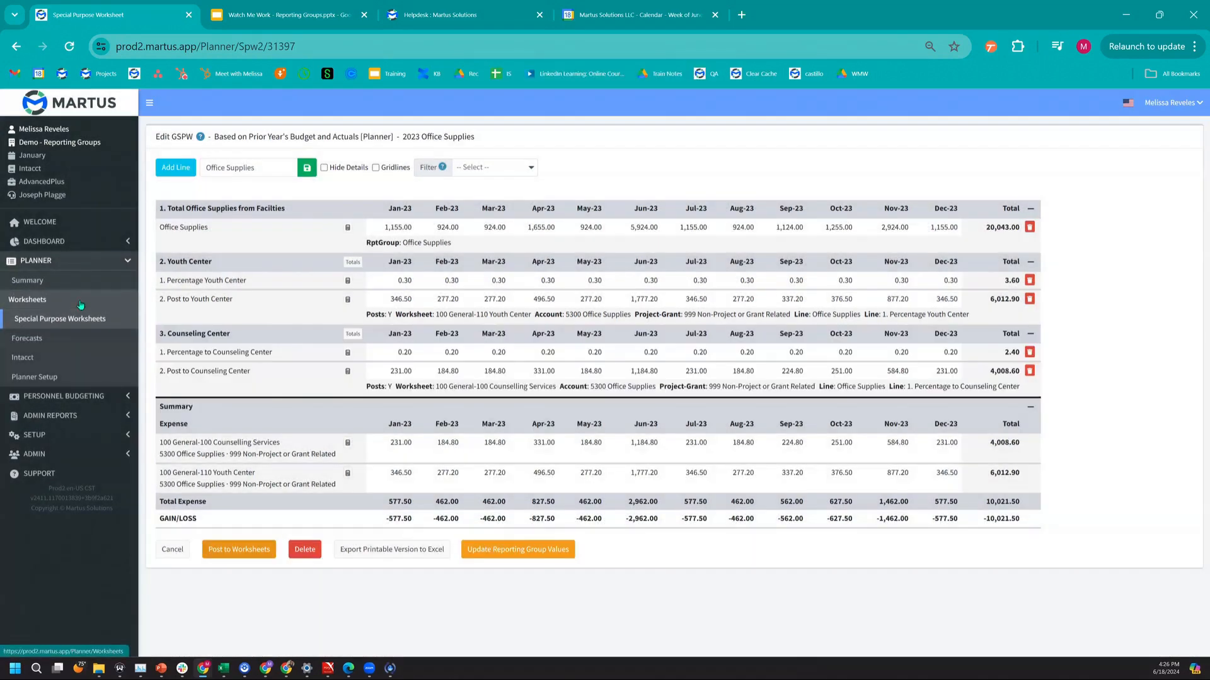
# In the 100 General-110 Youth Center worksheet, check whether the 5300 Office Supplies amounts can be edited directly like 5305 Program Supplies
pyautogui.click(79, 301)
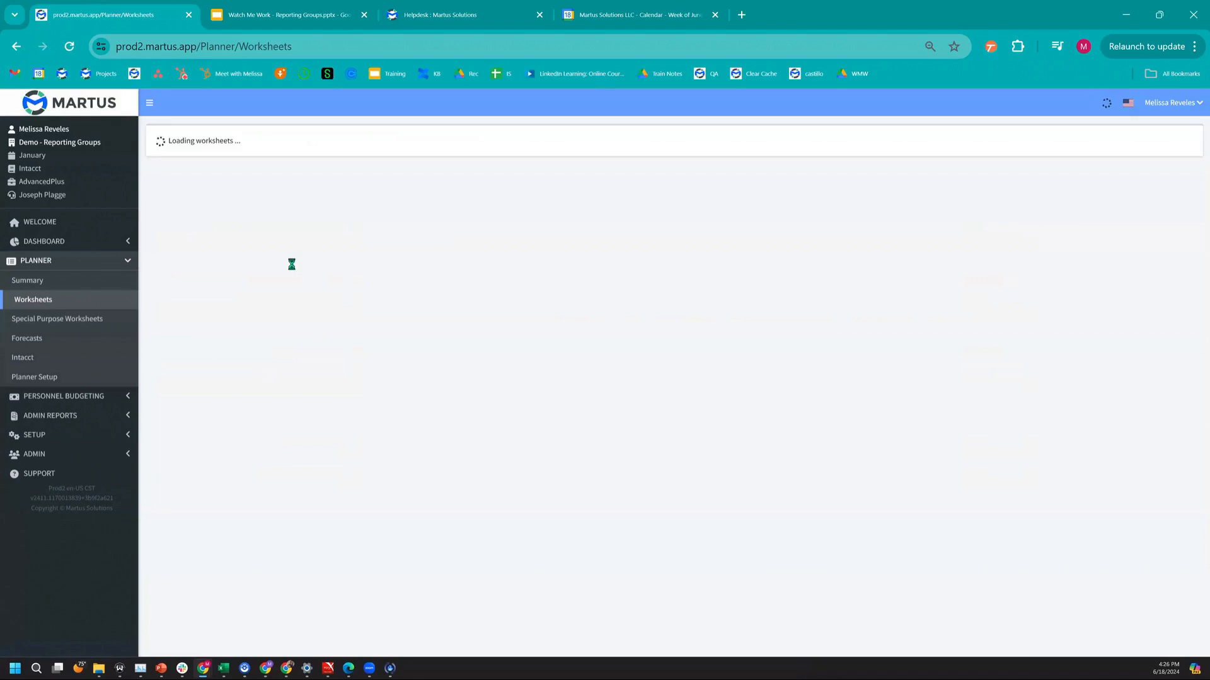
pyautogui.click(674, 405)
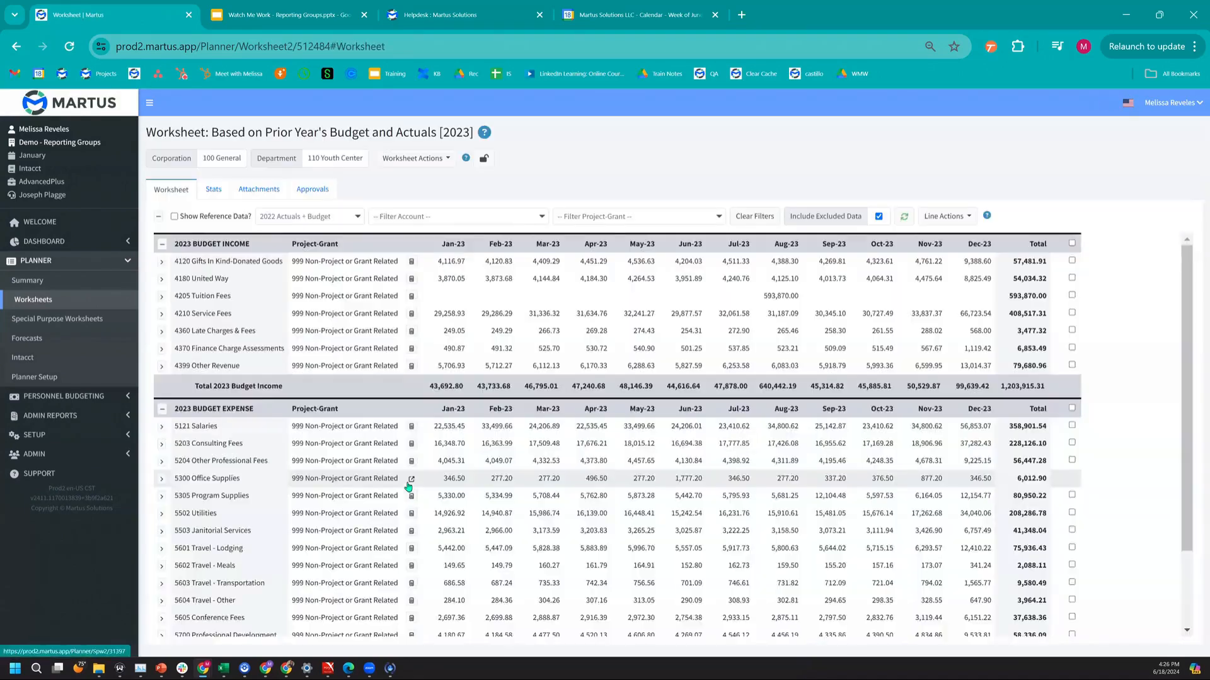
pyautogui.scroll(-1, 409, 473)
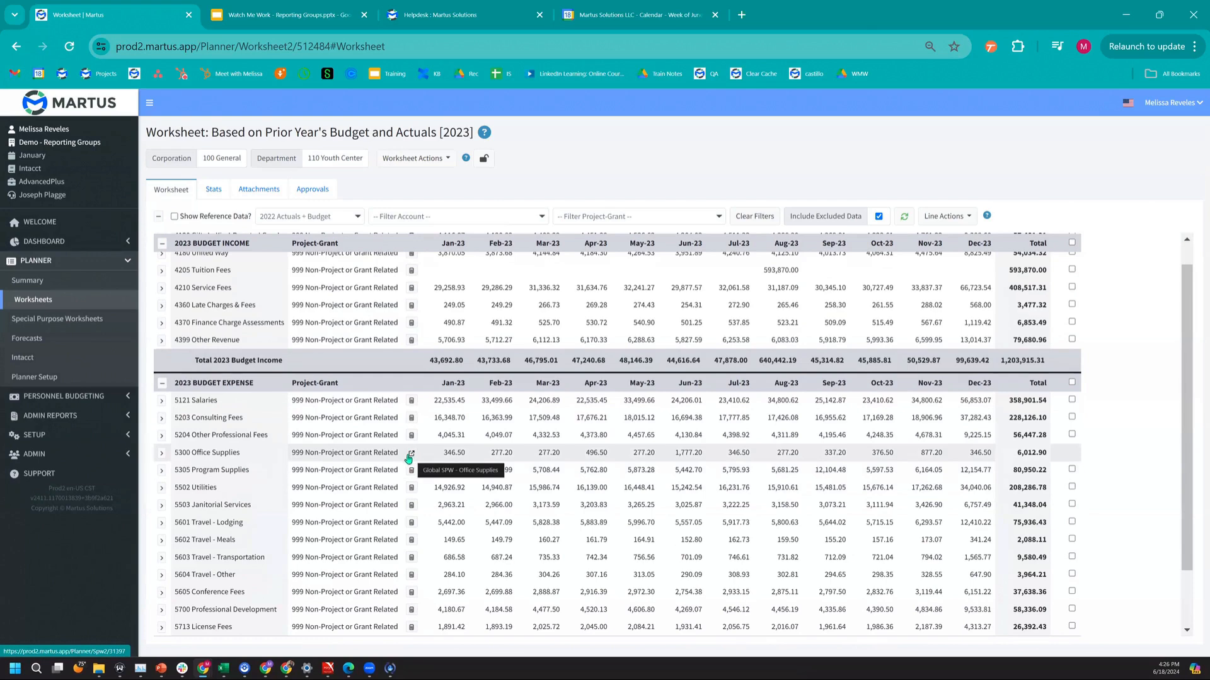
pyautogui.click(453, 452)
pyautogui.click(500, 451)
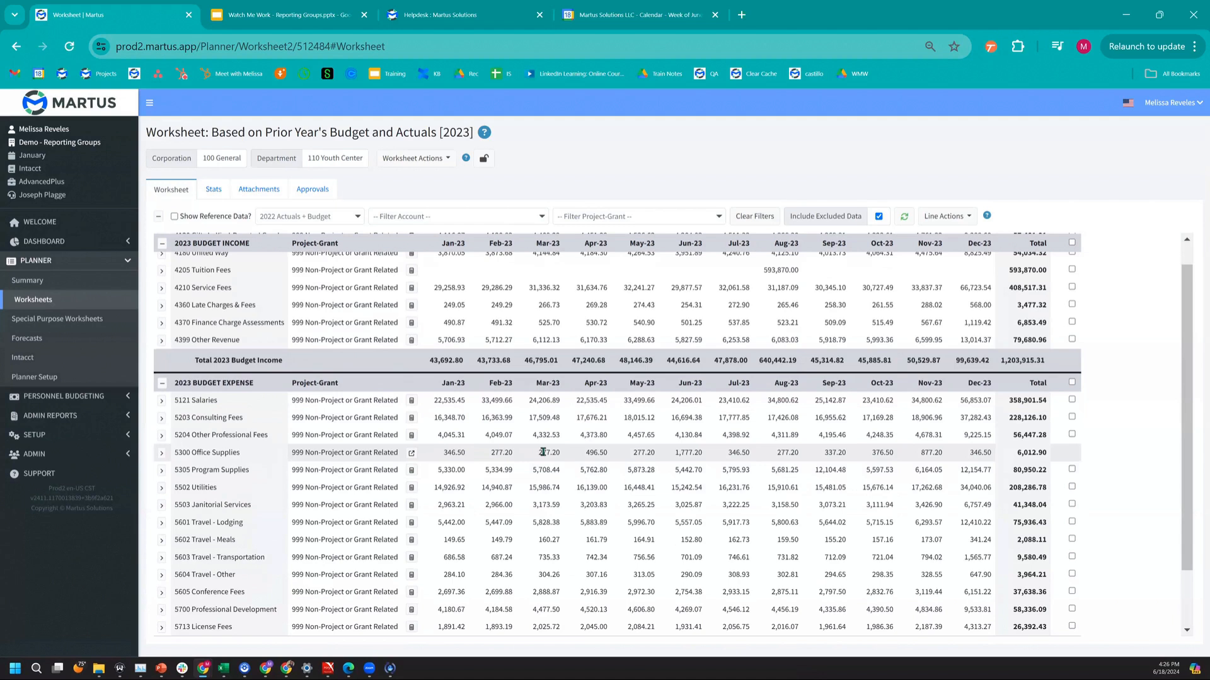
pyautogui.click(449, 472)
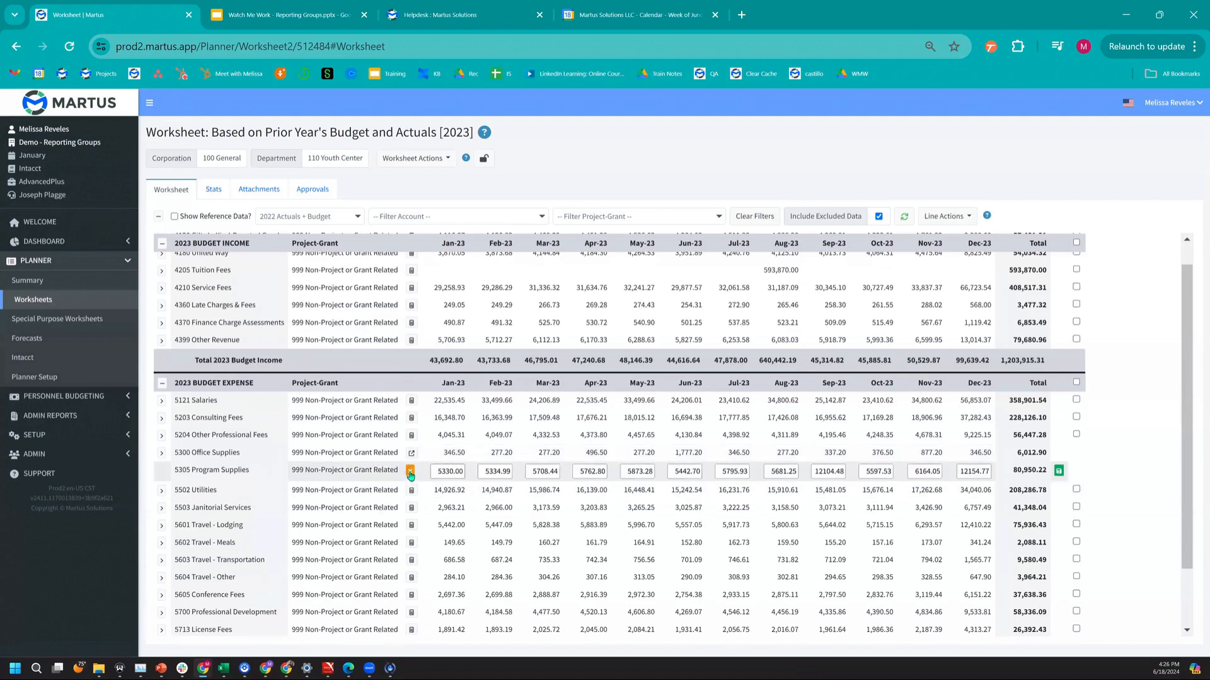
pyautogui.click(410, 471)
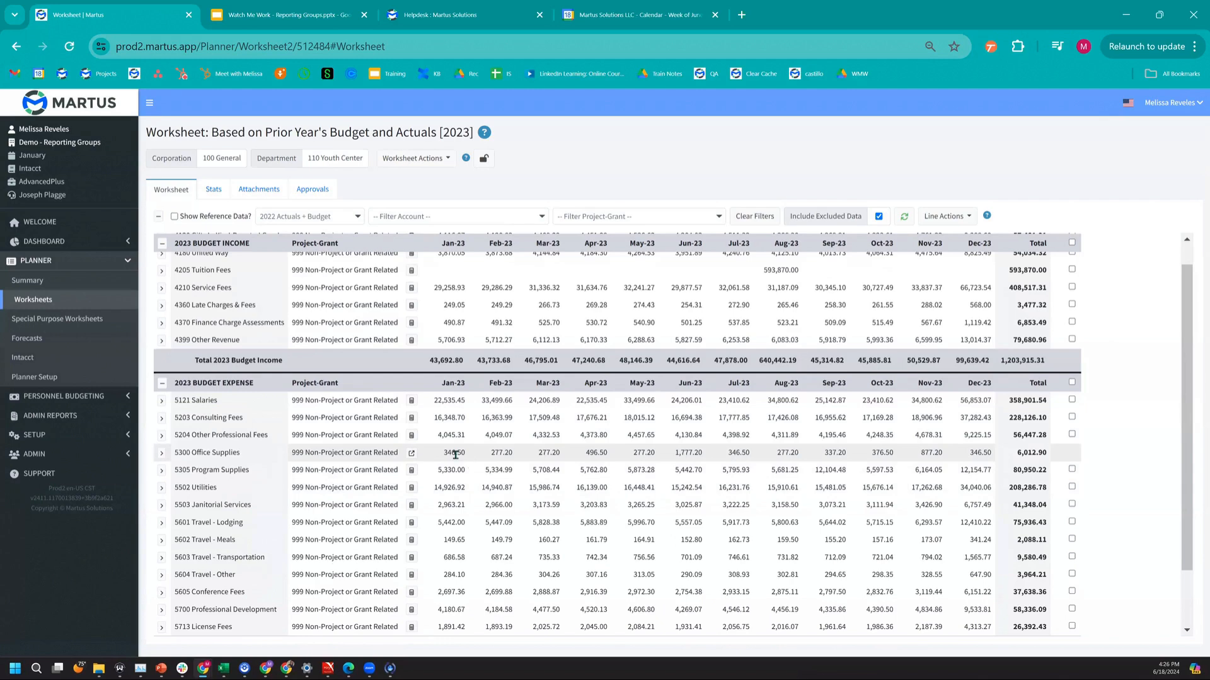
pyautogui.click(496, 454)
# Review the global Office Supplies special purpose worksheet once more and leave it without changes
pyautogui.click(60, 318)
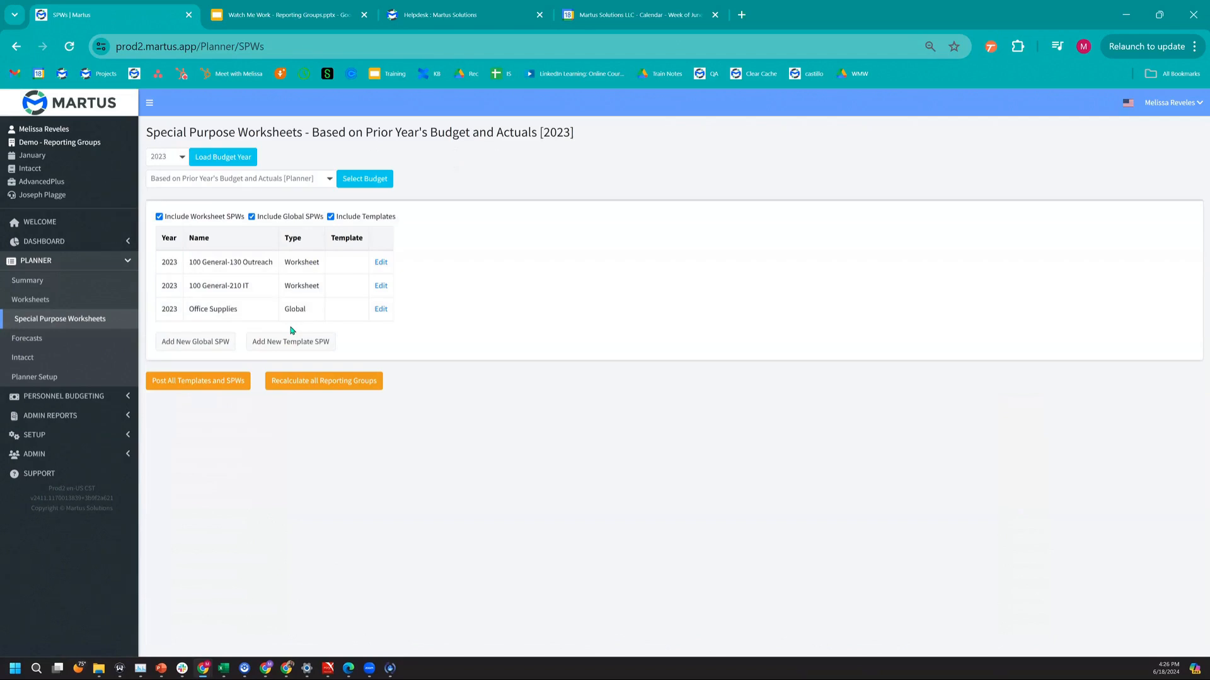
pyautogui.doubleClick(290, 309)
pyautogui.click(381, 309)
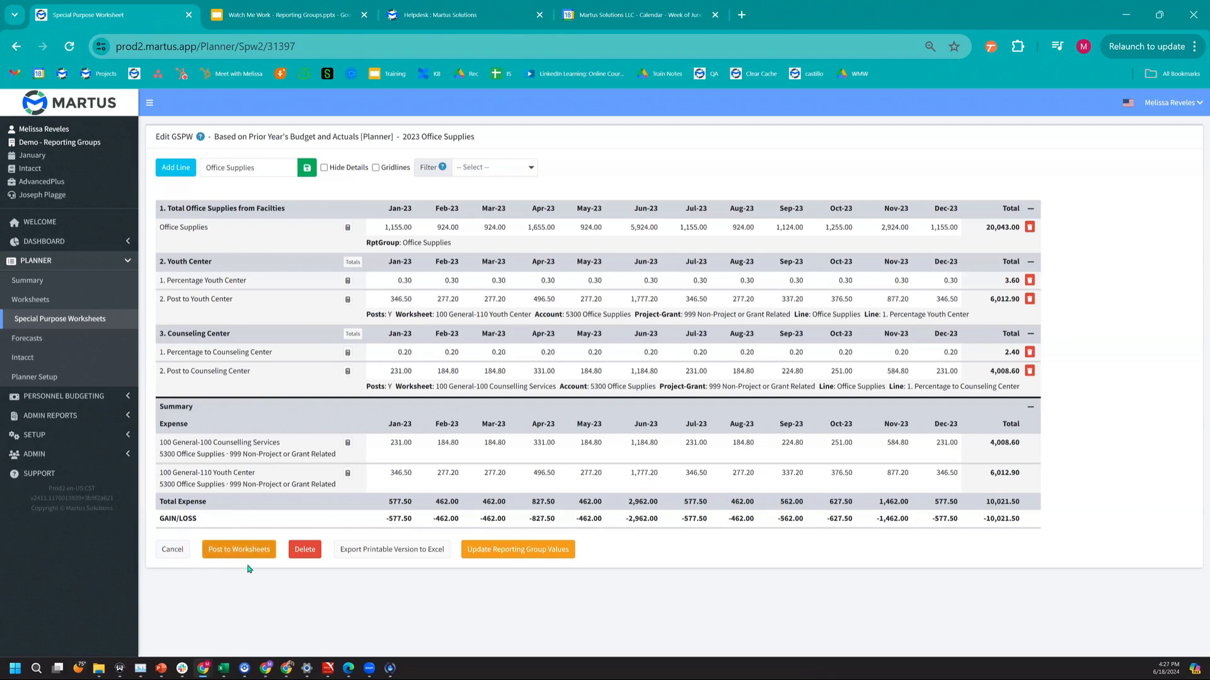
pyautogui.click(172, 549)
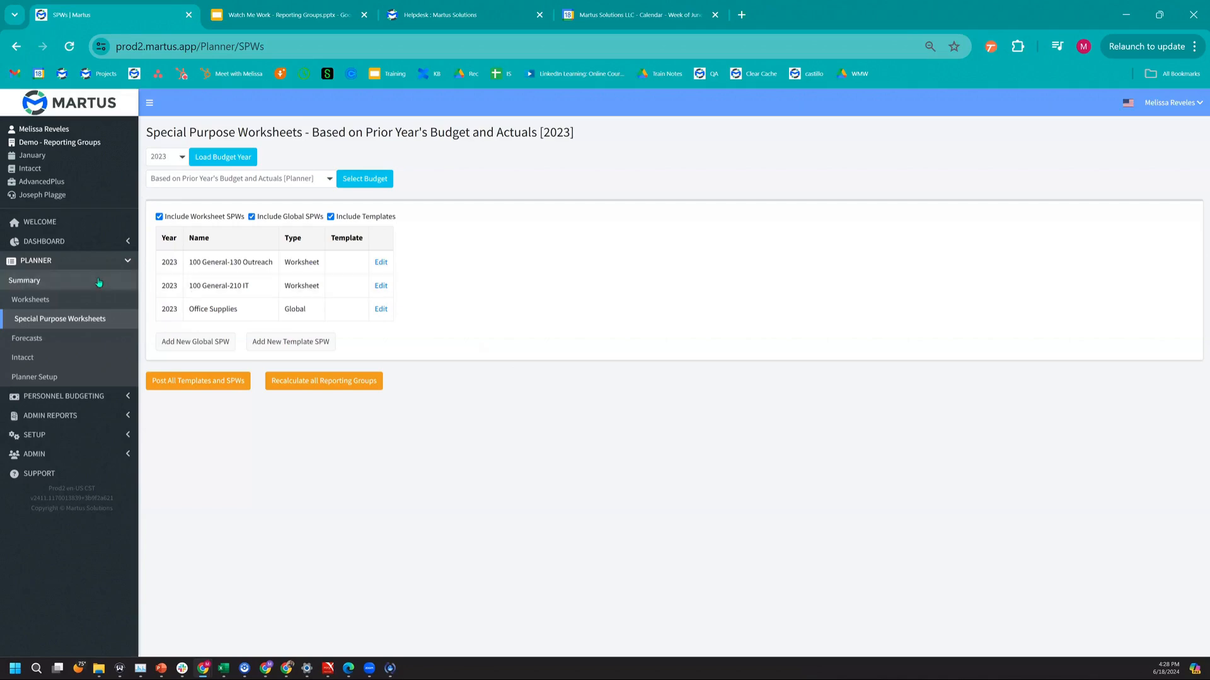
# Open the dashboard's financial Forecast report and filter it to department 299 Management & General
pyautogui.click(90, 245)
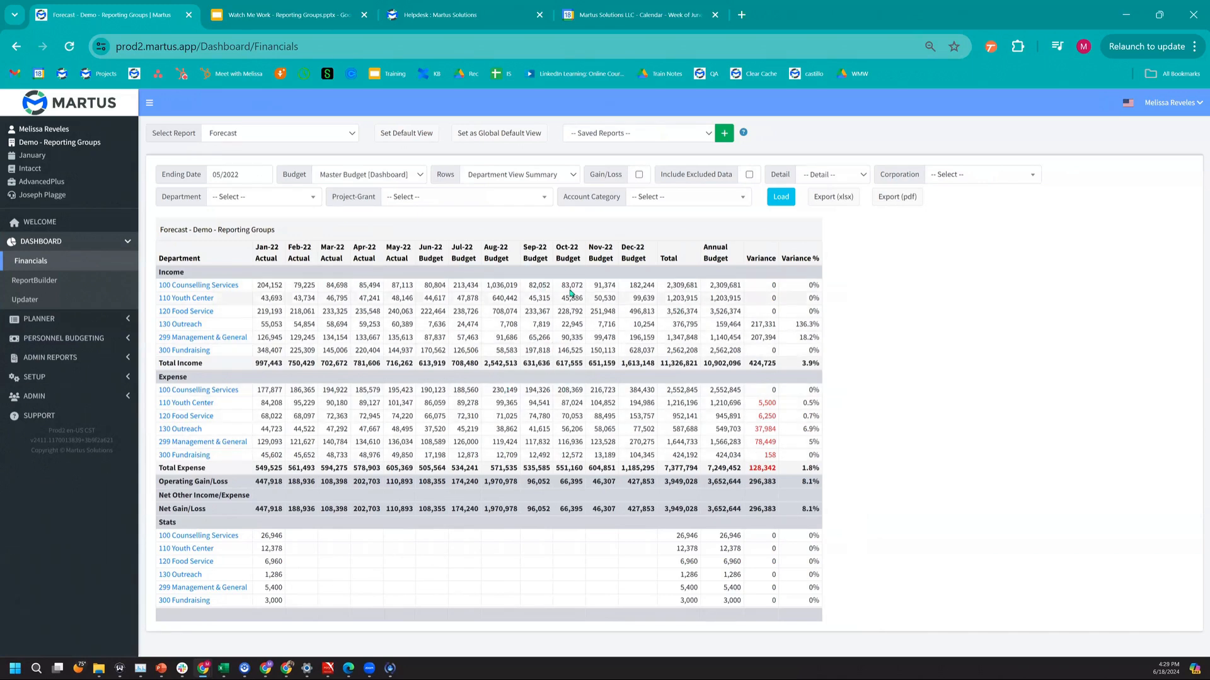
pyautogui.click(287, 201)
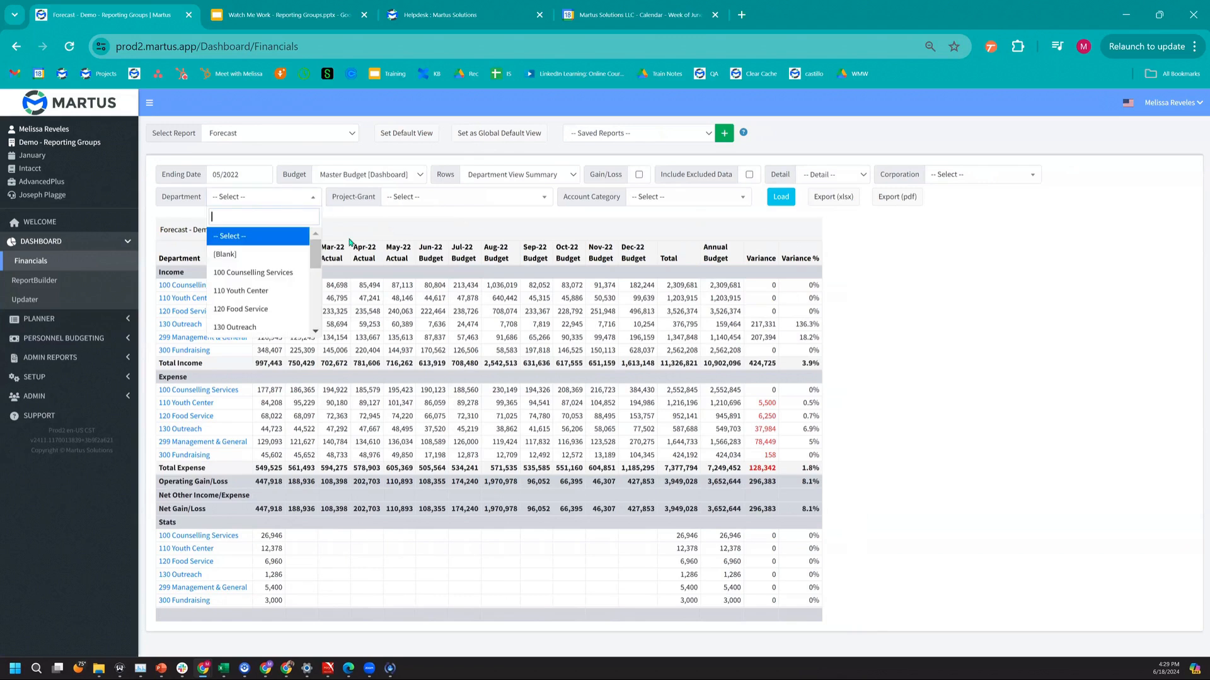
pyautogui.moveTo(316, 254); pyautogui.dragTo(314, 276)
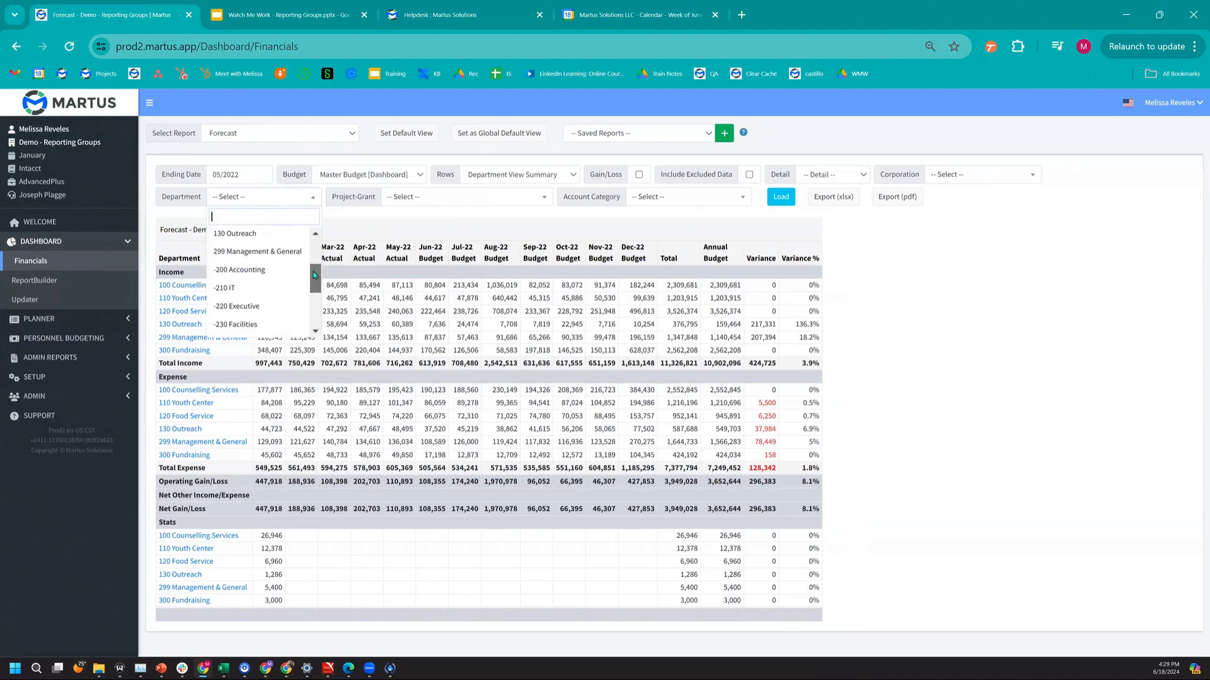
pyautogui.click(262, 249)
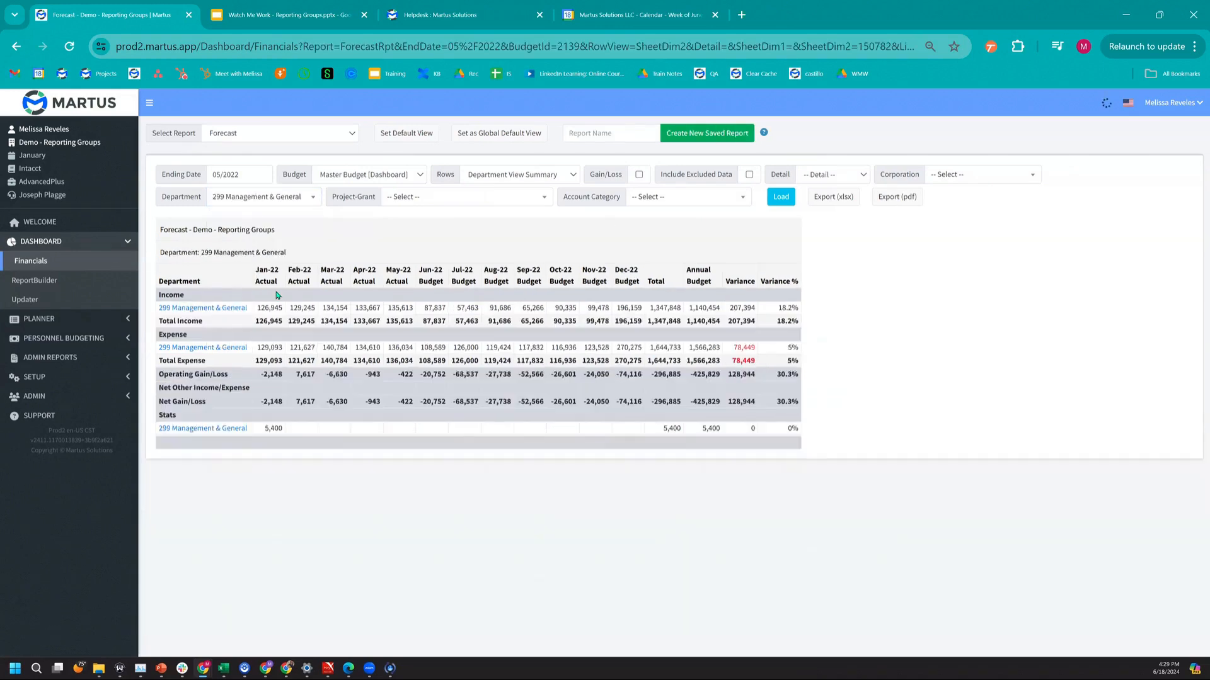
# Reload the Forecast report for department 299 Management & General with the detail level set to All Dimensions
pyautogui.click(298, 200)
pyautogui.scroll(-4, 273, 289)
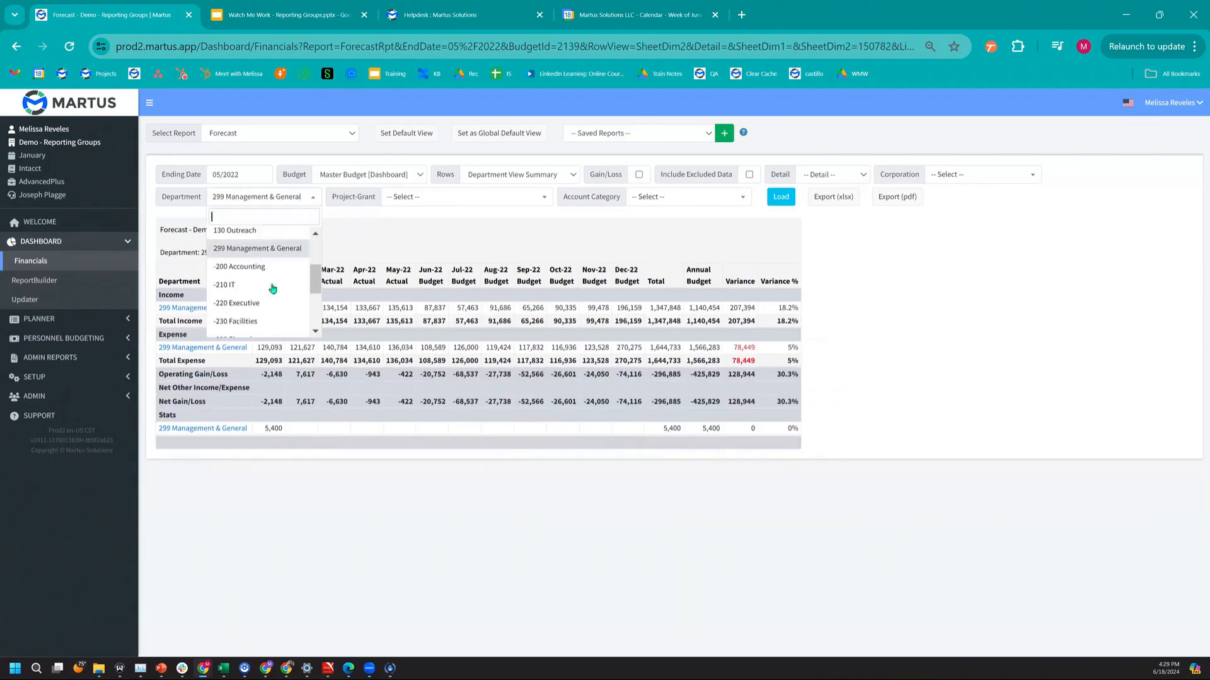
pyautogui.scroll(2, 277, 270)
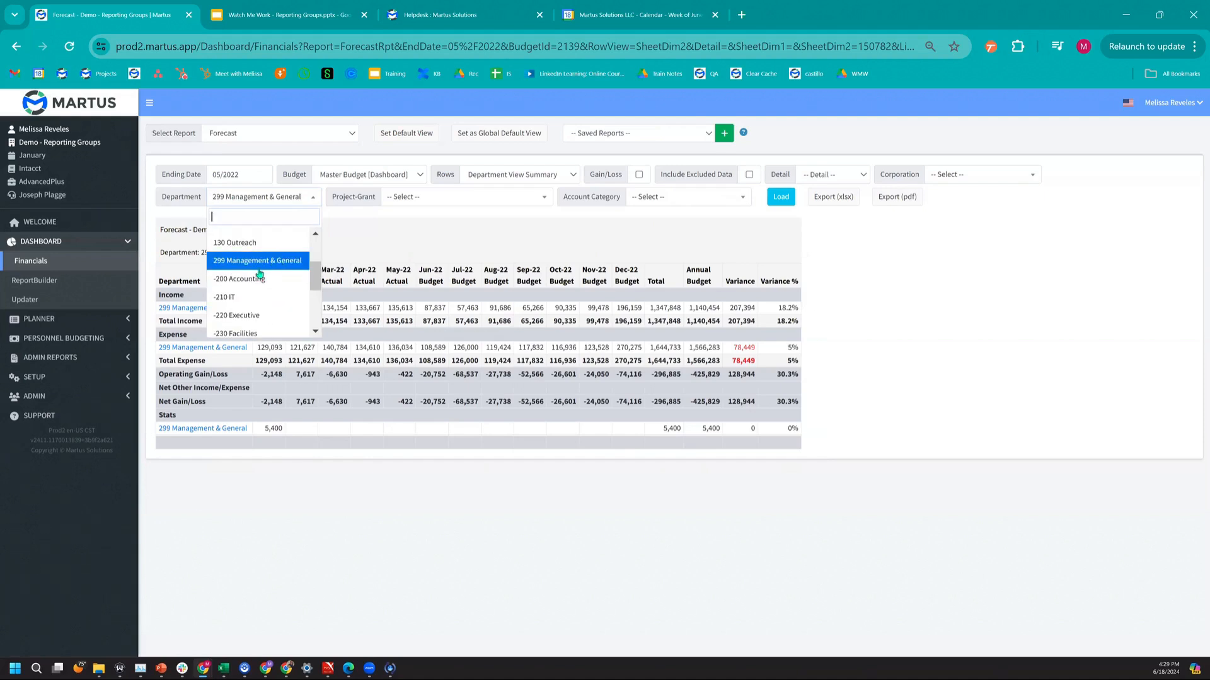
pyautogui.click(832, 175)
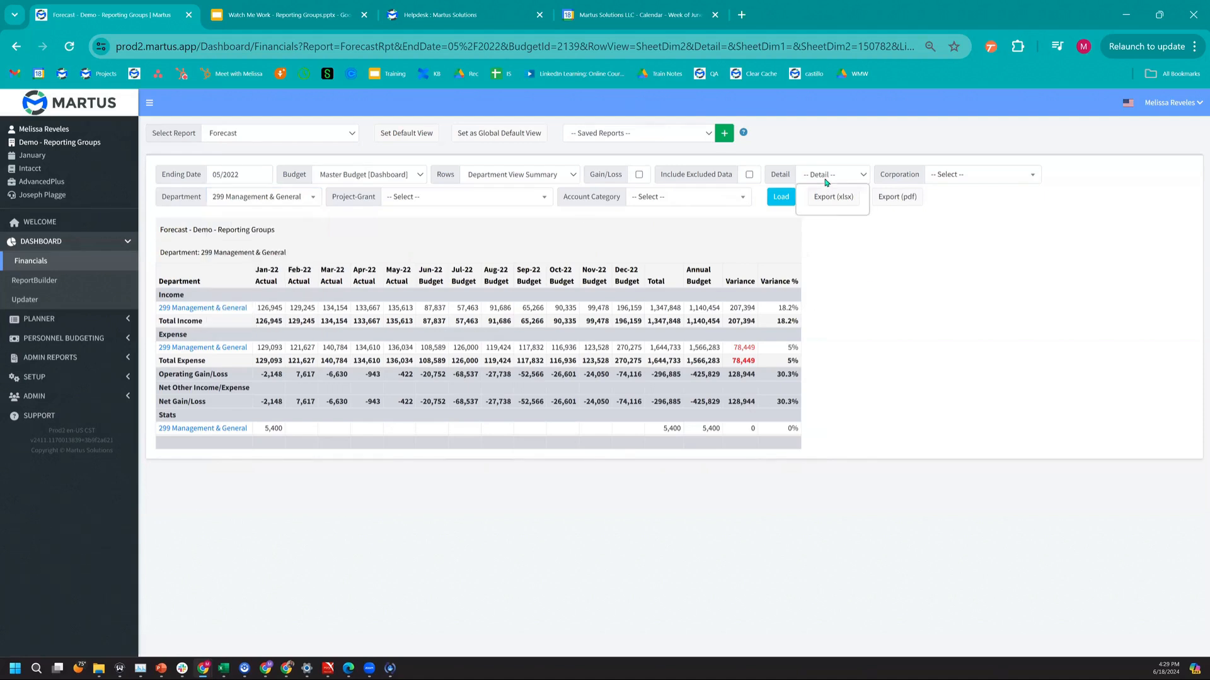
pyautogui.click(819, 197)
pyautogui.click(772, 201)
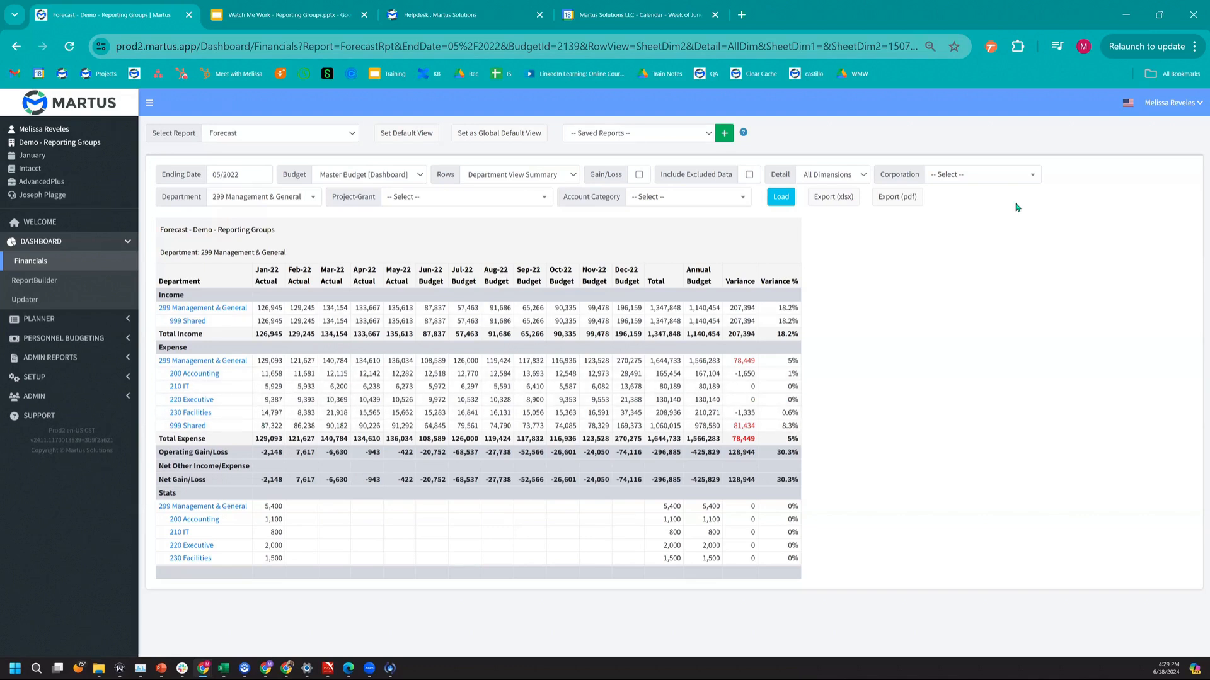
pyautogui.click(1152, 113)
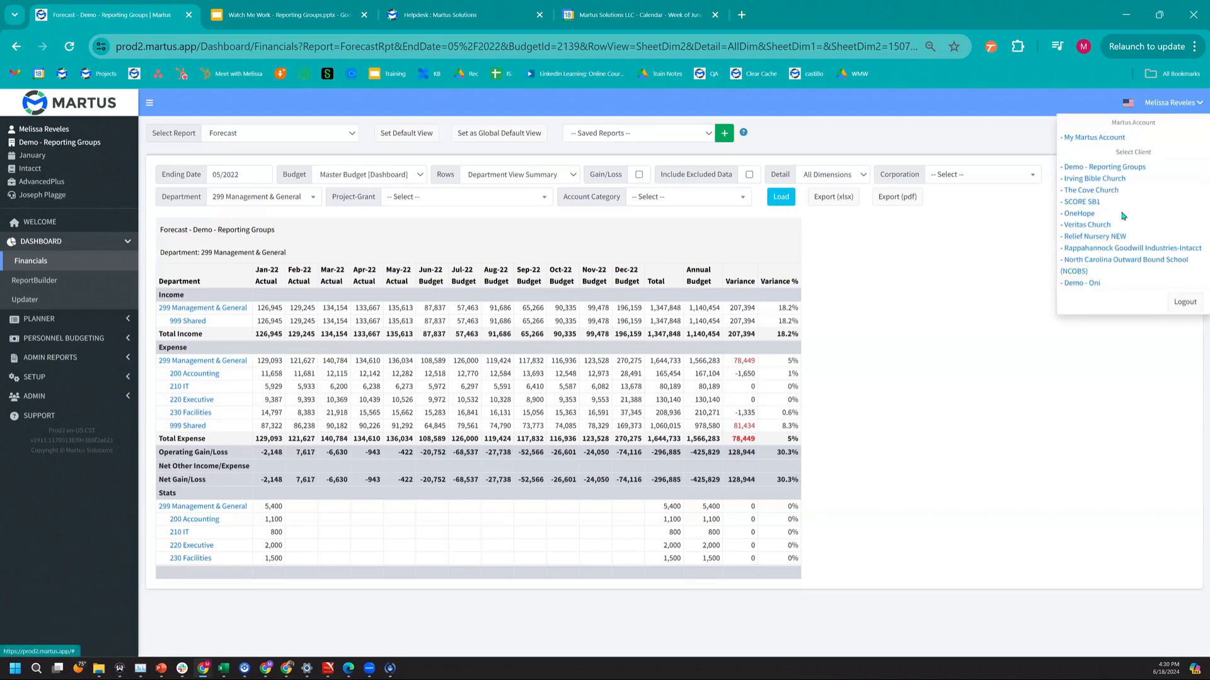
pyautogui.click(968, 343)
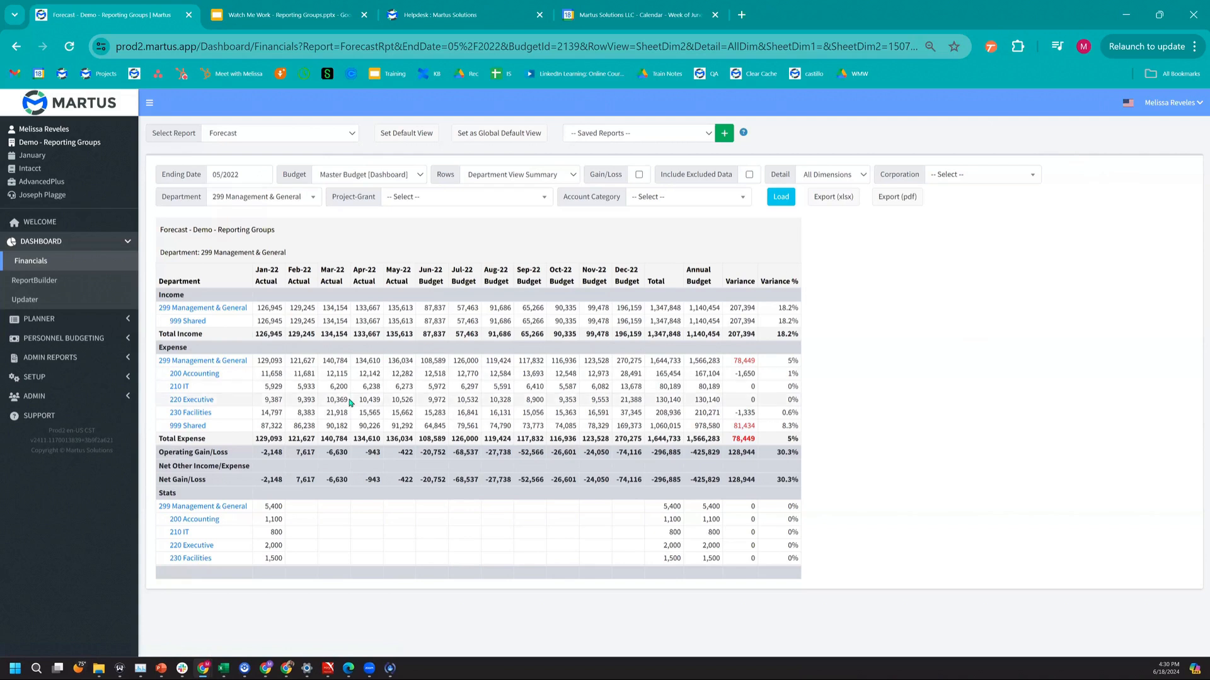
# In the reporting groups setup, add a new reporting group named Operations and save it
pyautogui.click(91, 377)
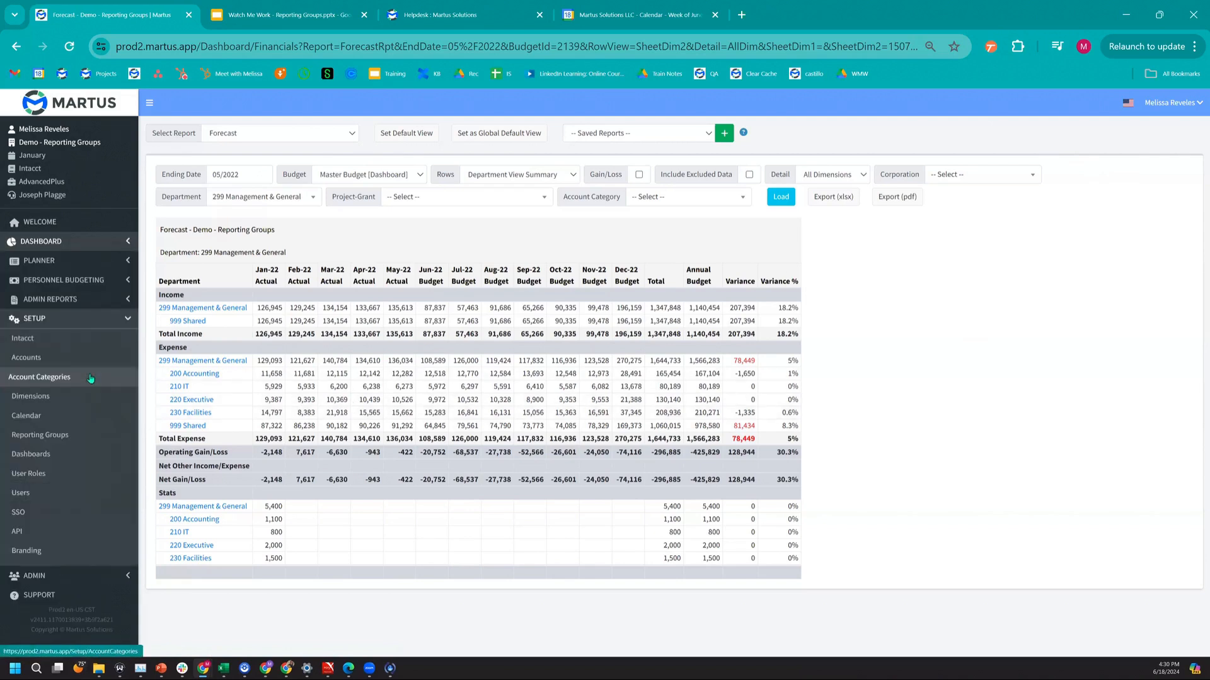
pyautogui.click(68, 437)
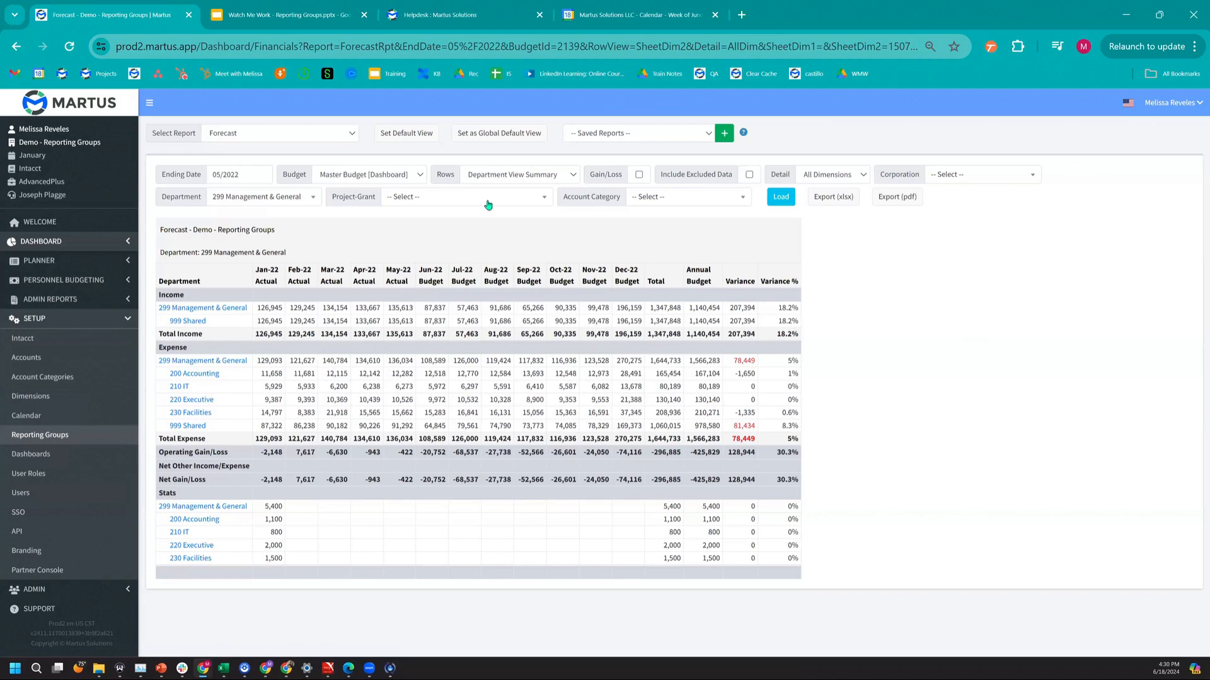
pyautogui.click(98, 441)
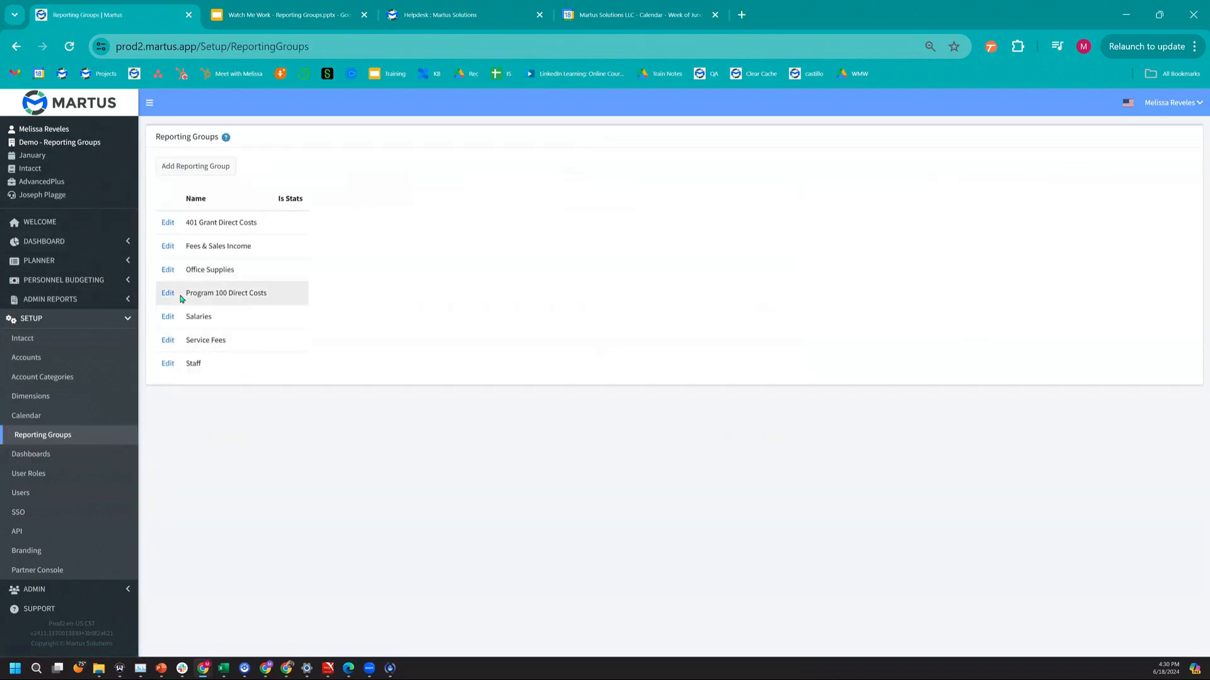
pyautogui.click(189, 170)
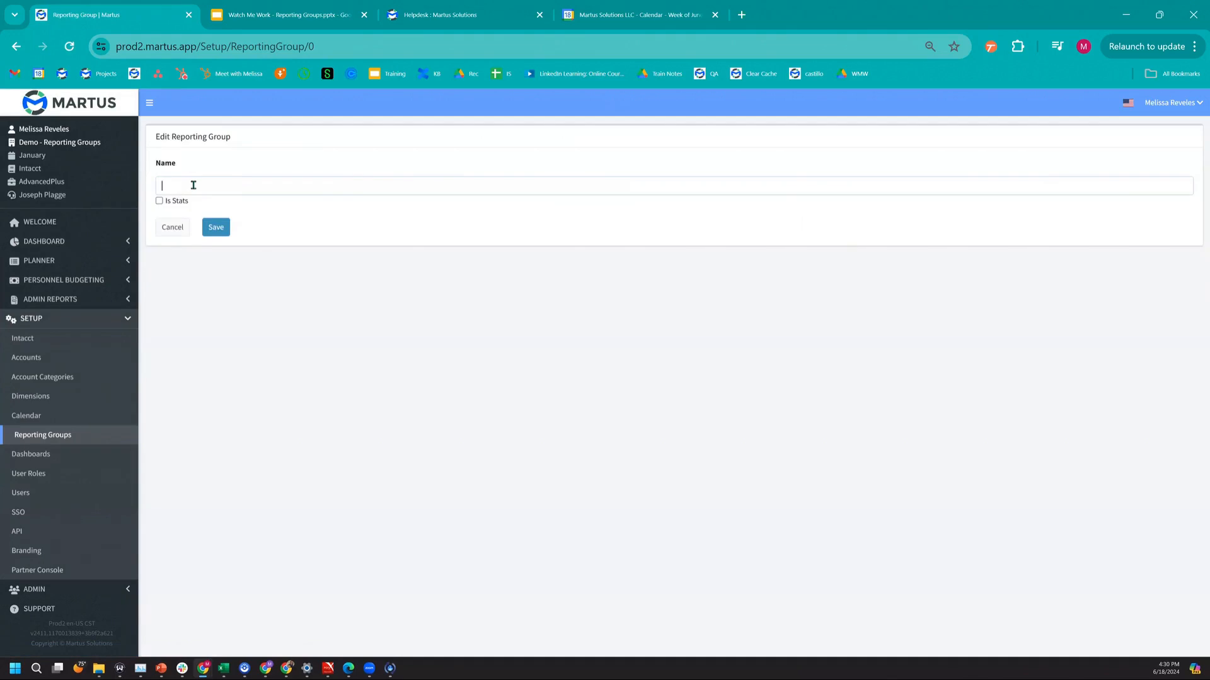
pyautogui.write('Operations')
pyautogui.click(215, 227)
# Filter the selectable worksheet lines to department 200 Accounting and add all of them to the Operations reporting group
pyautogui.click(359, 233)
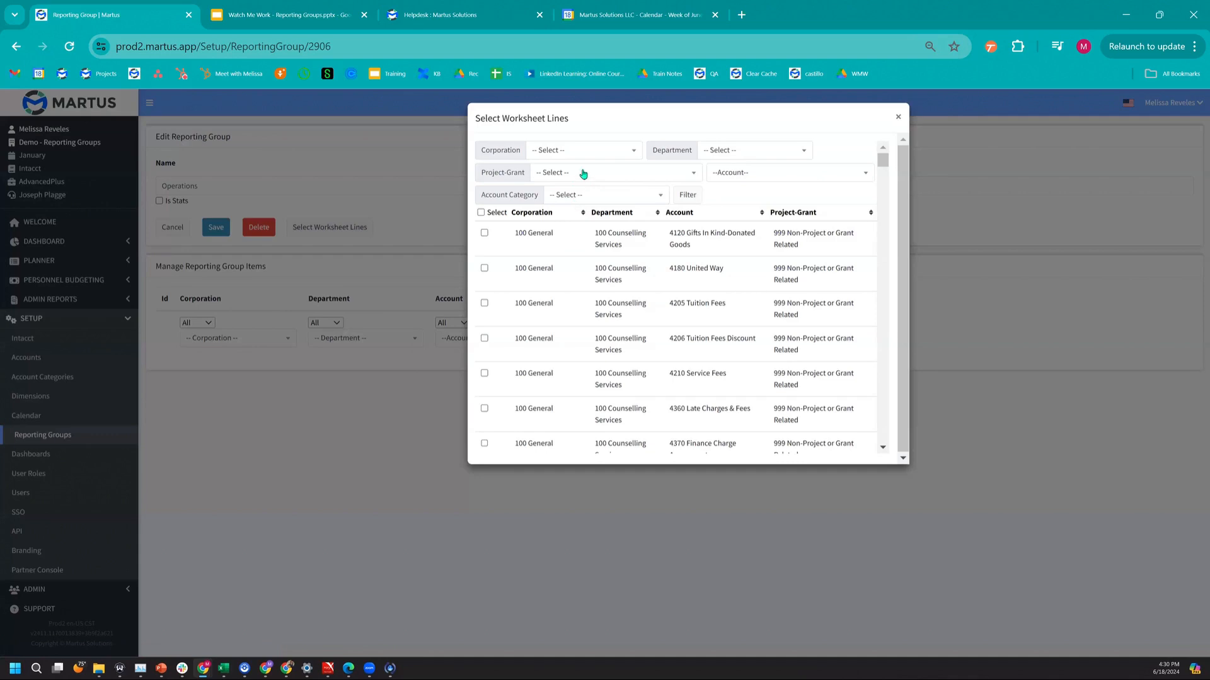
pyautogui.click(705, 151)
pyautogui.click(722, 228)
pyautogui.click(690, 195)
pyautogui.click(737, 150)
pyautogui.scroll(-2, 732, 246)
pyautogui.click(731, 201)
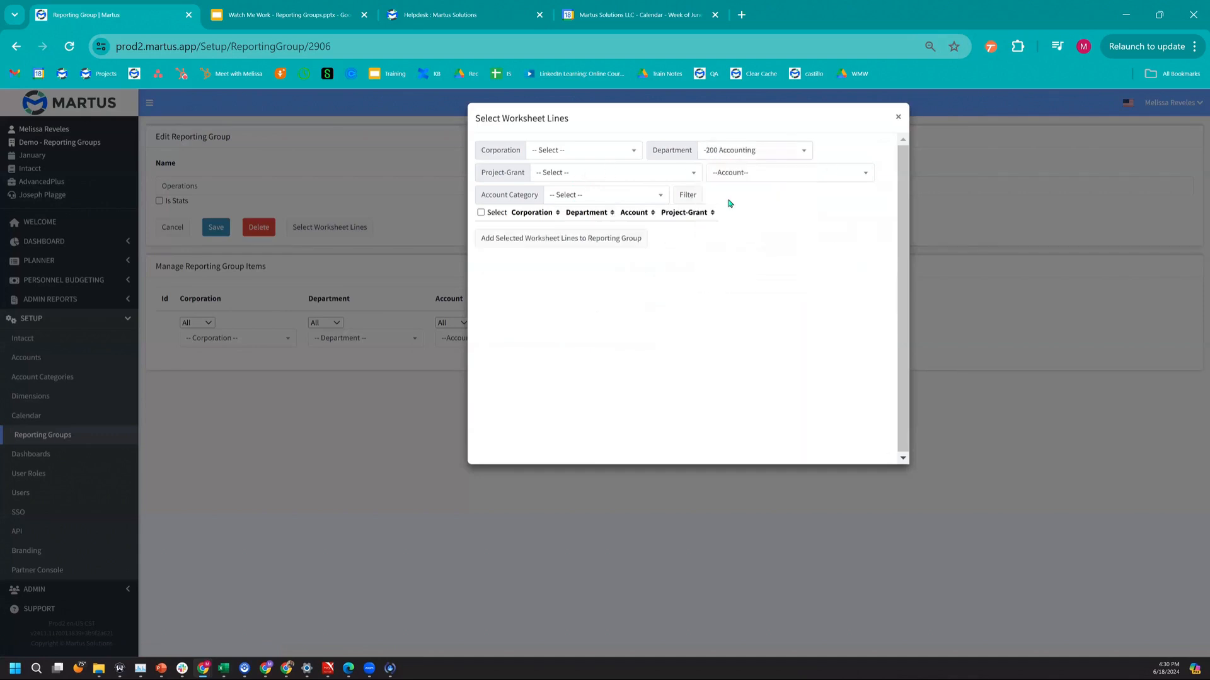
pyautogui.click(693, 196)
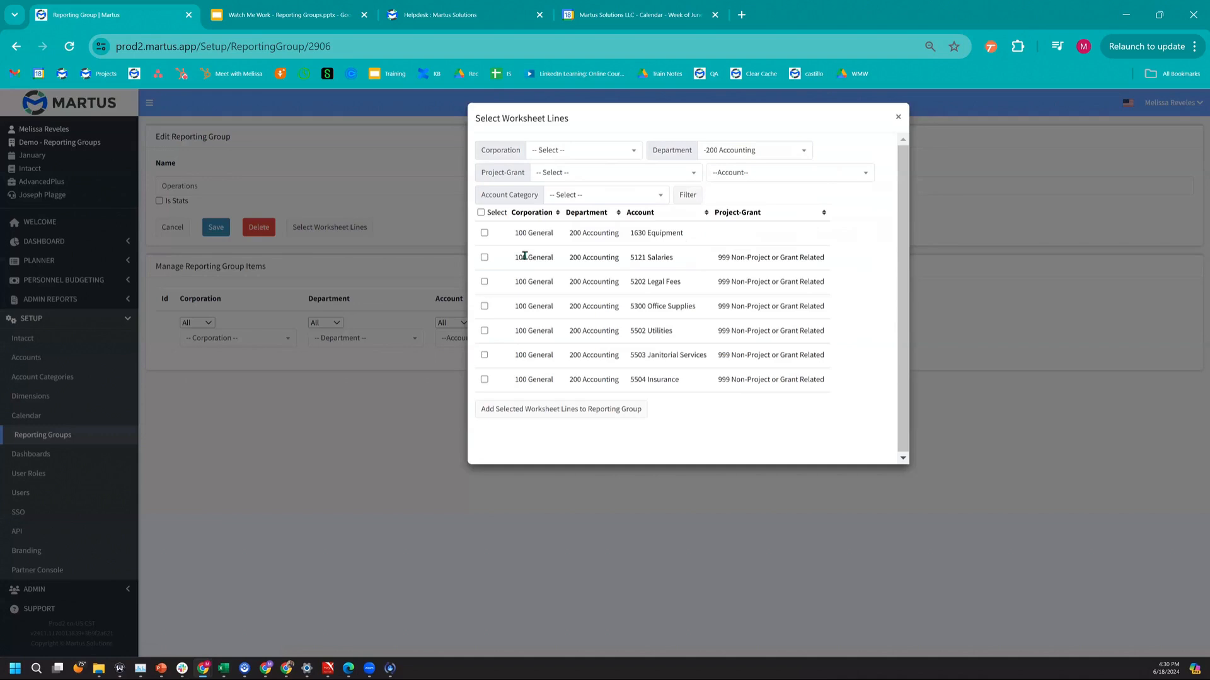
pyautogui.click(480, 212)
pyautogui.click(533, 411)
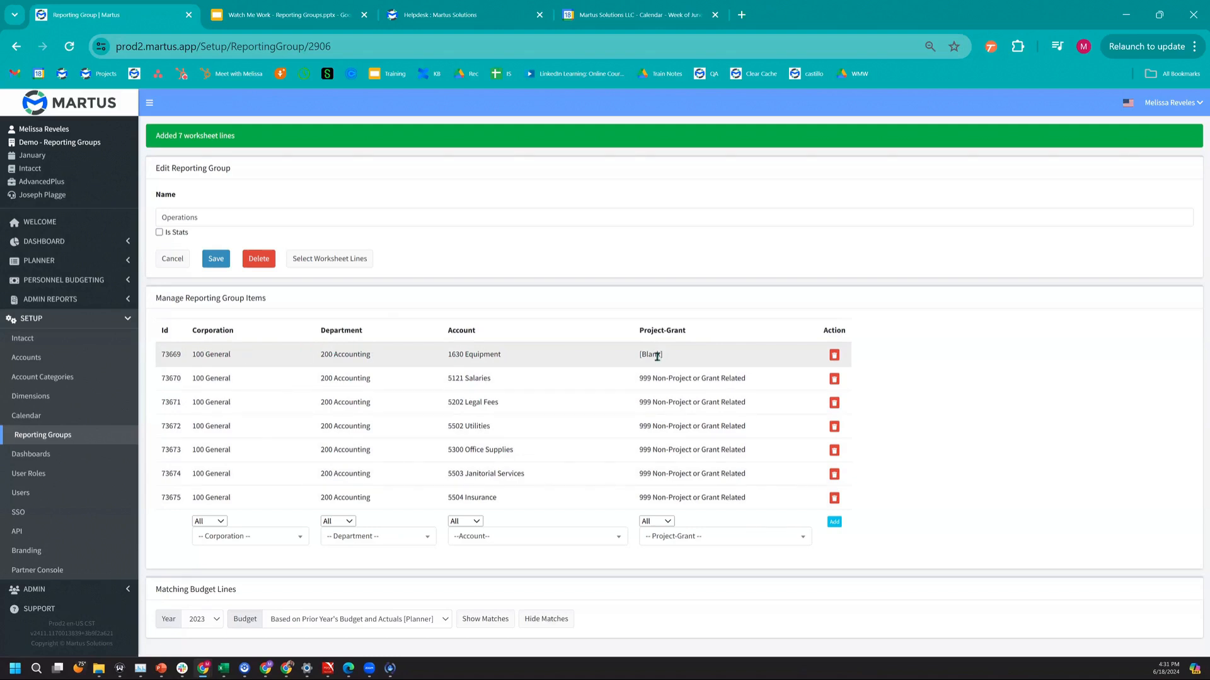
# Remove every individual 200 Accounting worksheet line from the Operations reporting group
pyautogui.click(834, 355)
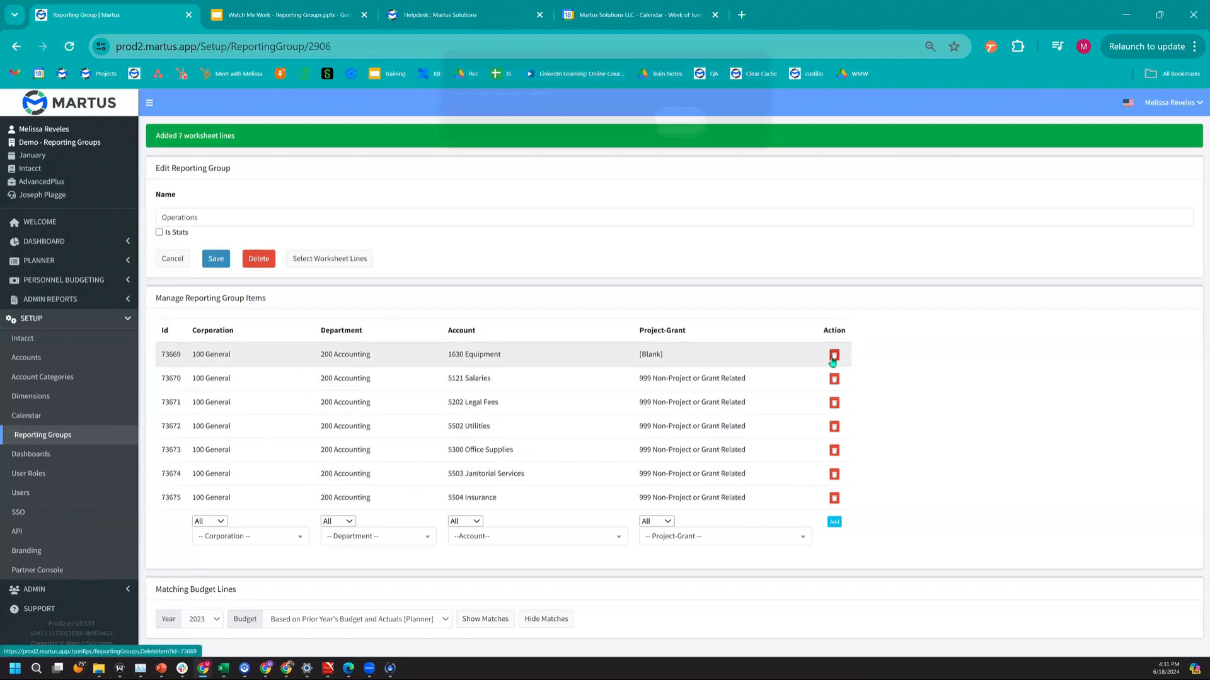
pyautogui.click(679, 133)
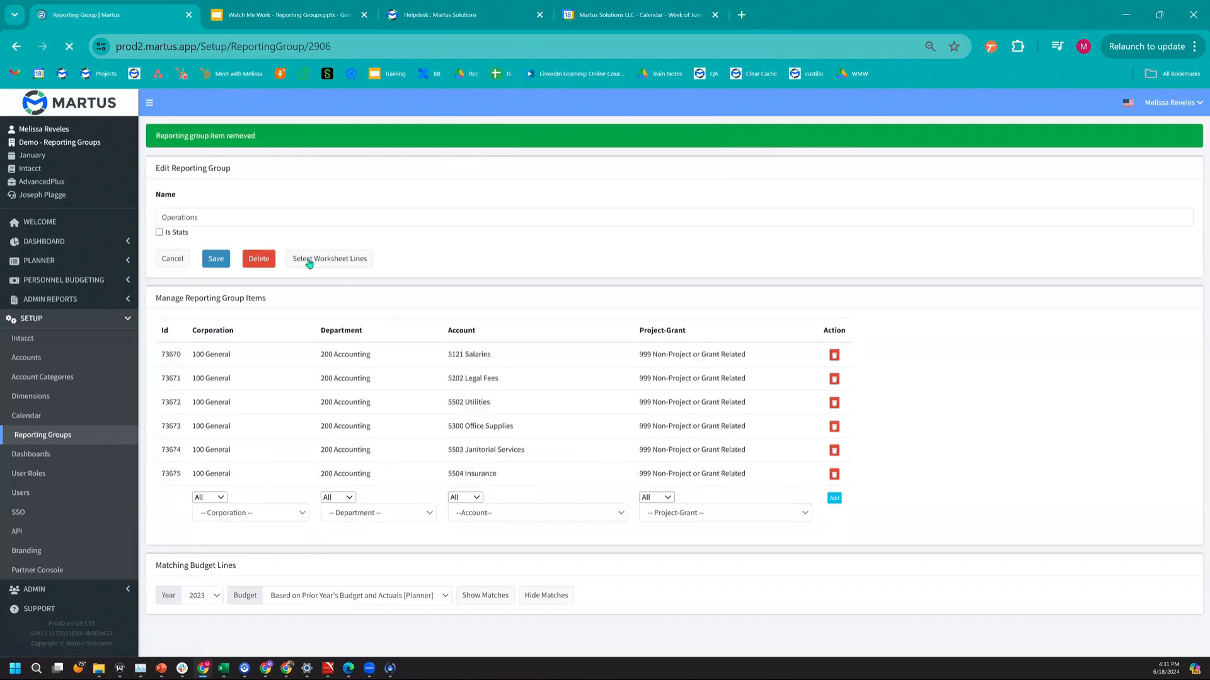
pyautogui.click(834, 355)
pyautogui.click(676, 131)
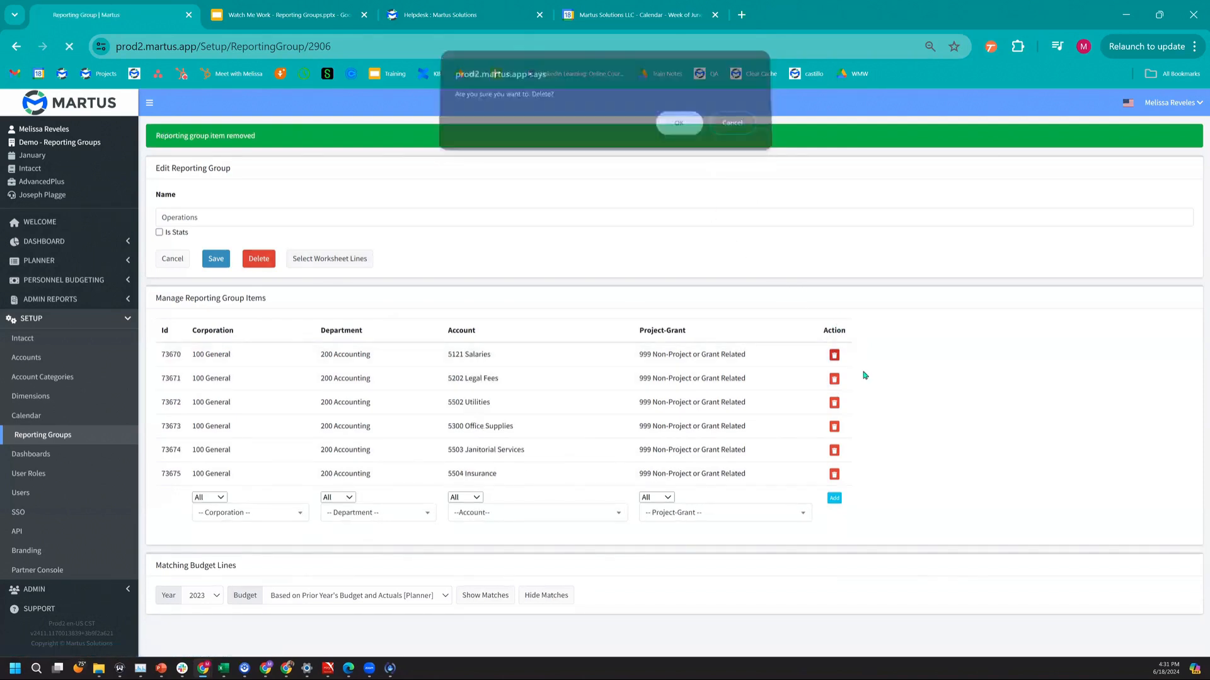
pyautogui.click(834, 355)
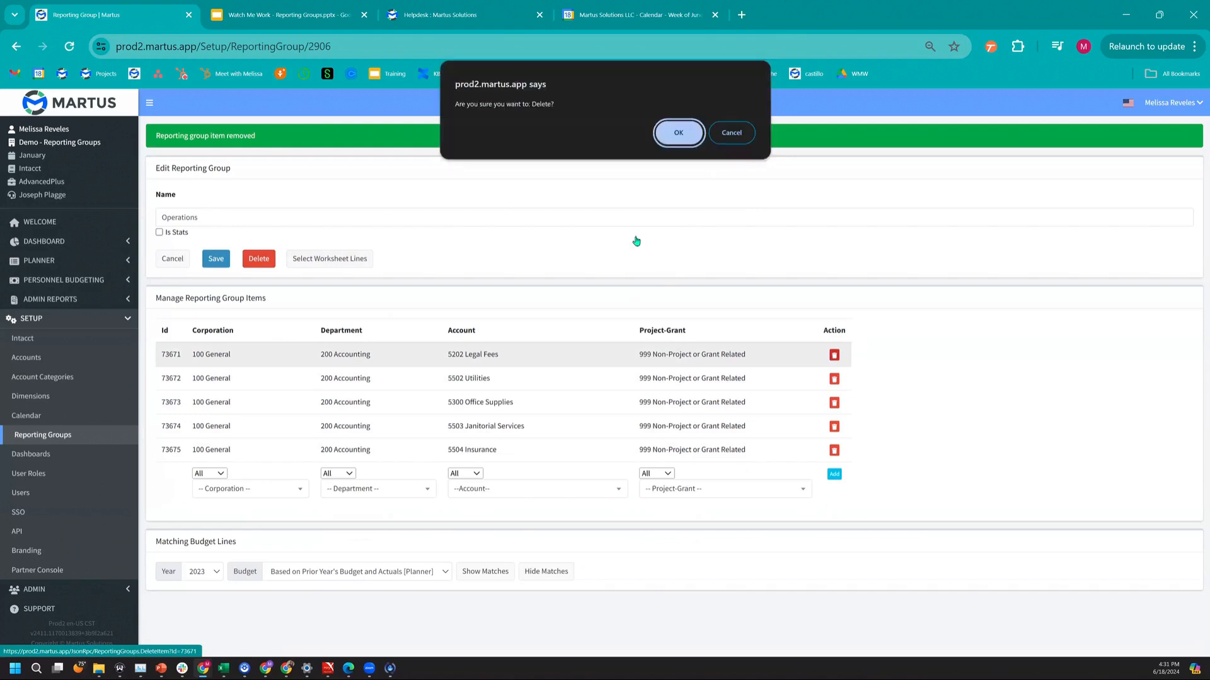
pyautogui.click(675, 133)
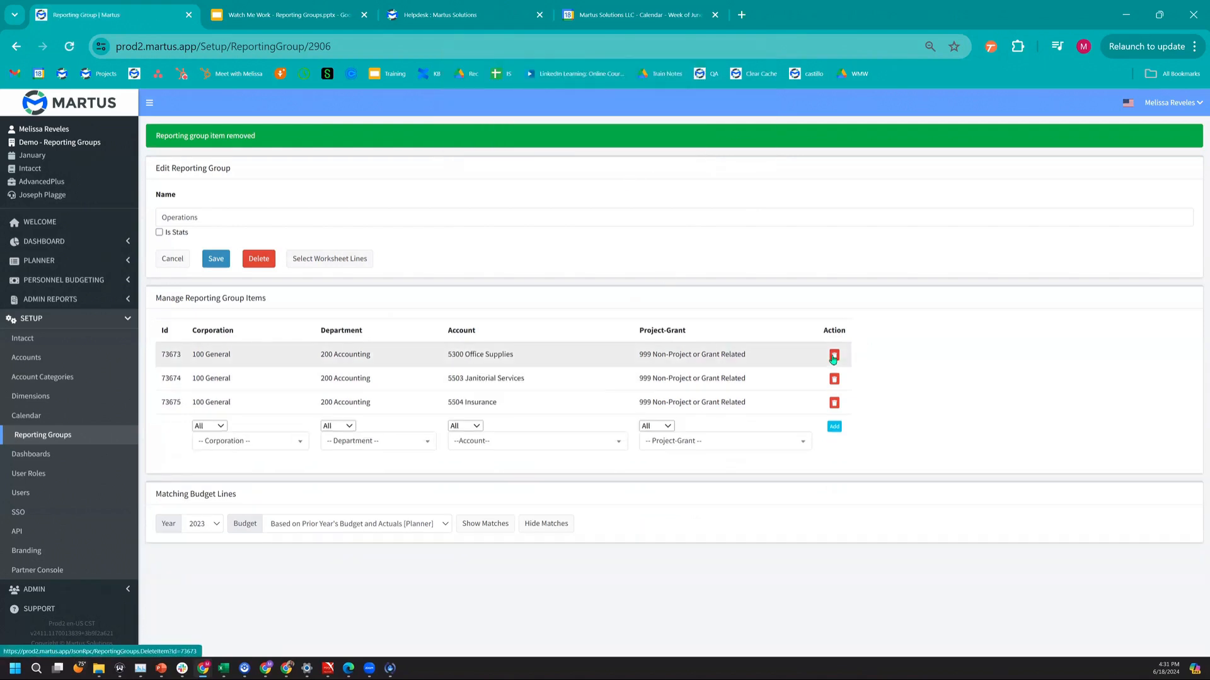
pyautogui.click(834, 356)
pyautogui.press('Return')
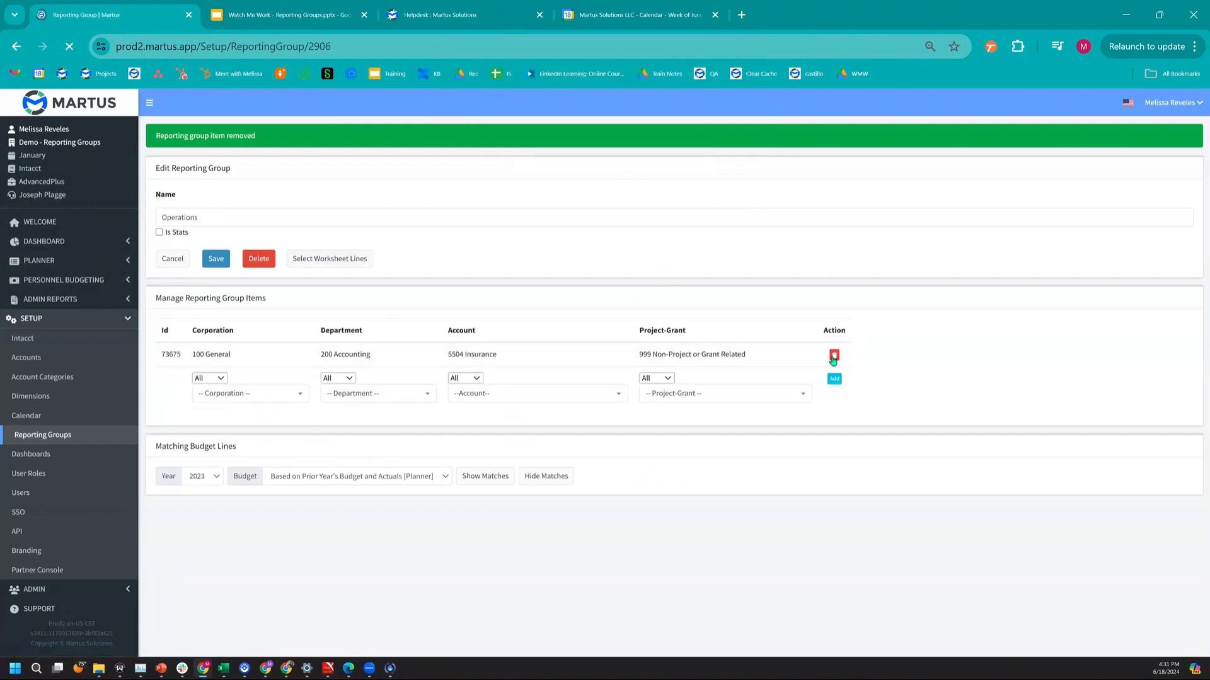
pyautogui.click(834, 355)
pyautogui.press('Return')
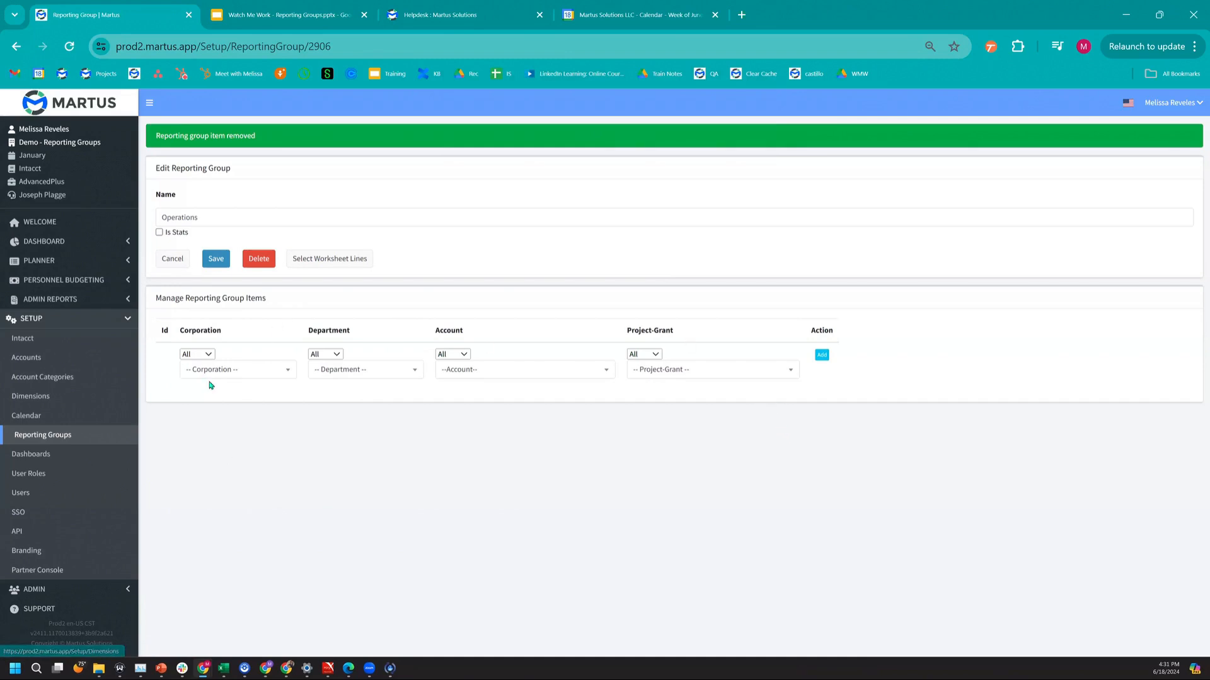
# Add departments 200 Accounting and 210 IT as Operations group items, each covering all corporations, accounts and project-grants
pyautogui.click(364, 372)
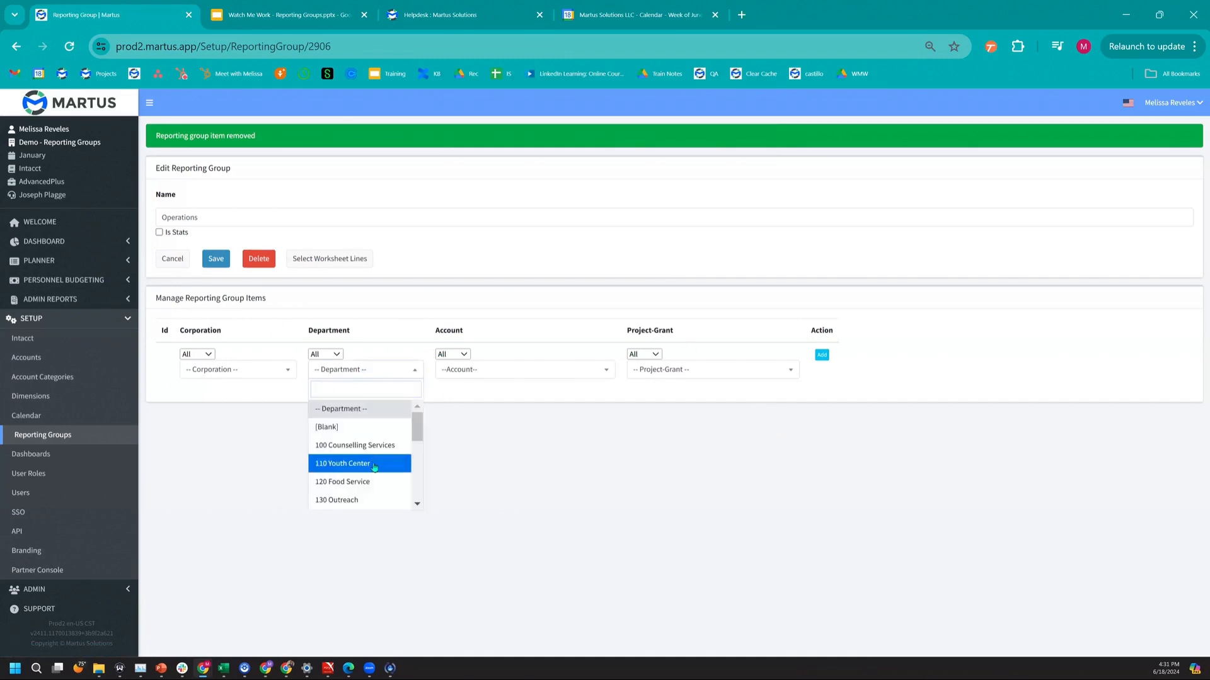
pyautogui.click(378, 447)
pyautogui.click(408, 375)
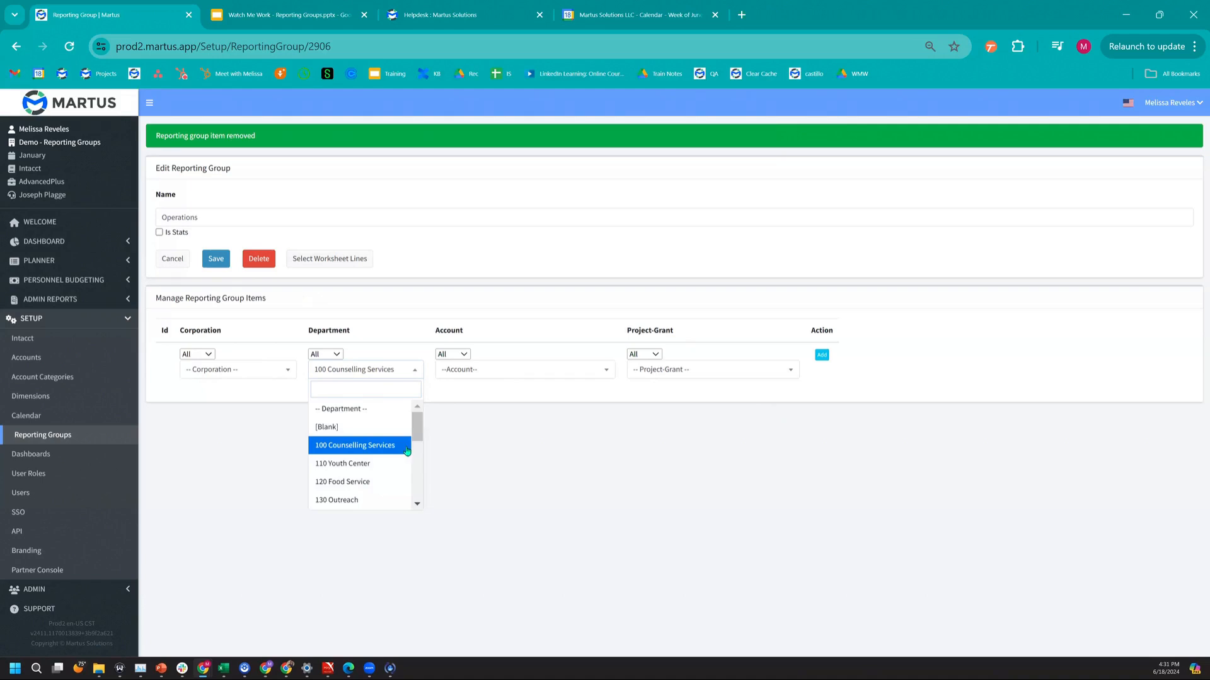
pyautogui.scroll(-6, 383, 452)
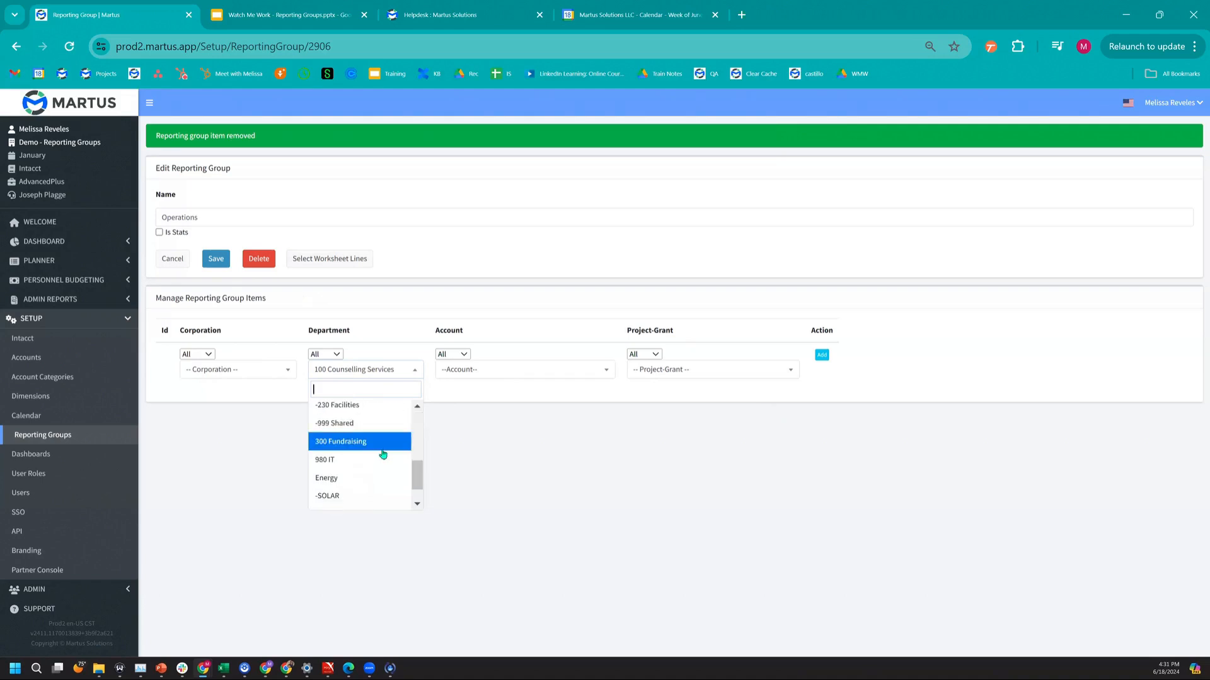
pyautogui.scroll(2, 383, 452)
pyautogui.click(381, 441)
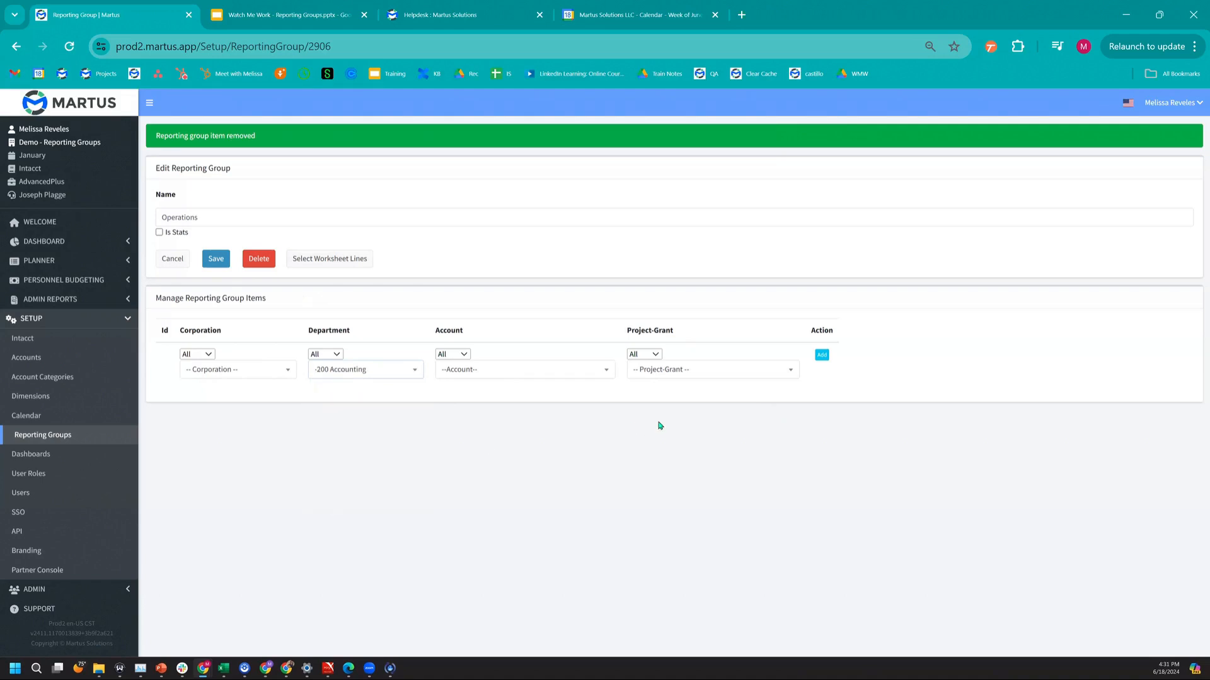
pyautogui.click(821, 355)
pyautogui.click(364, 393)
pyautogui.click(366, 484)
pyautogui.click(834, 378)
# Add departments 220 Executive and 230 Facilities as Operations group items, each covering all corporations, accounts and project-grants
pyautogui.click(372, 417)
pyautogui.scroll(-1, 371, 465)
pyautogui.scroll(-1, 370, 465)
pyautogui.click(356, 544)
pyautogui.click(834, 402)
pyautogui.click(372, 441)
pyautogui.scroll(-3, 376, 482)
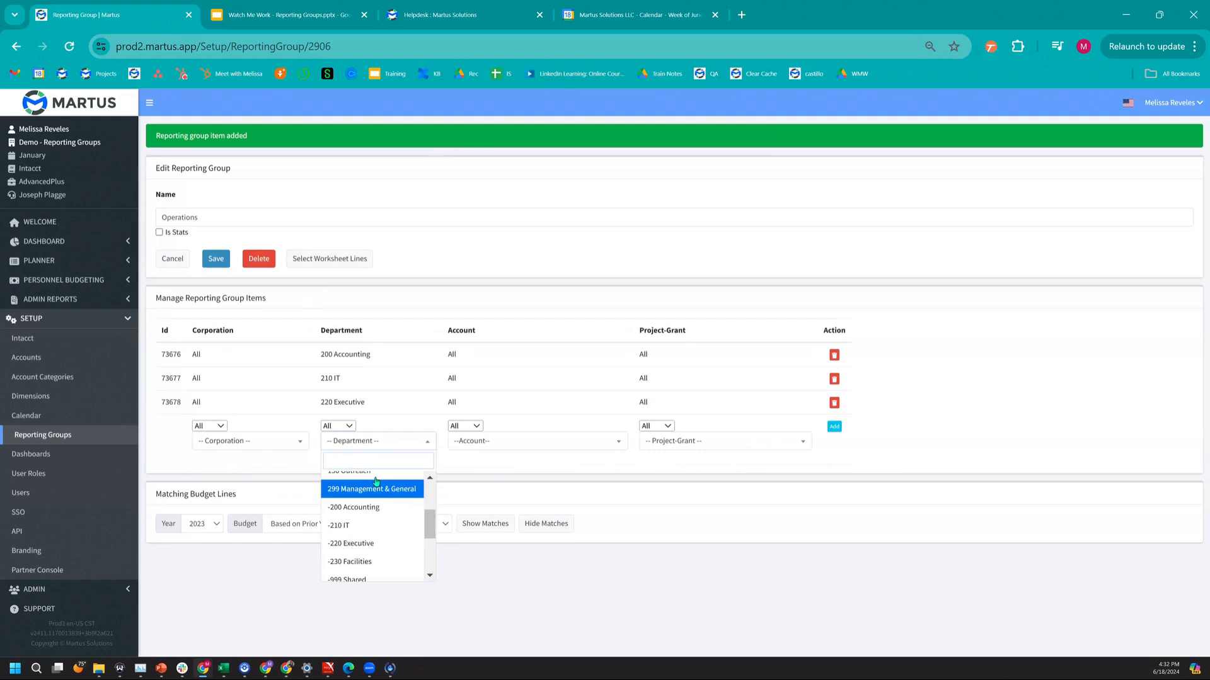
pyautogui.click(353, 563)
pyautogui.click(834, 426)
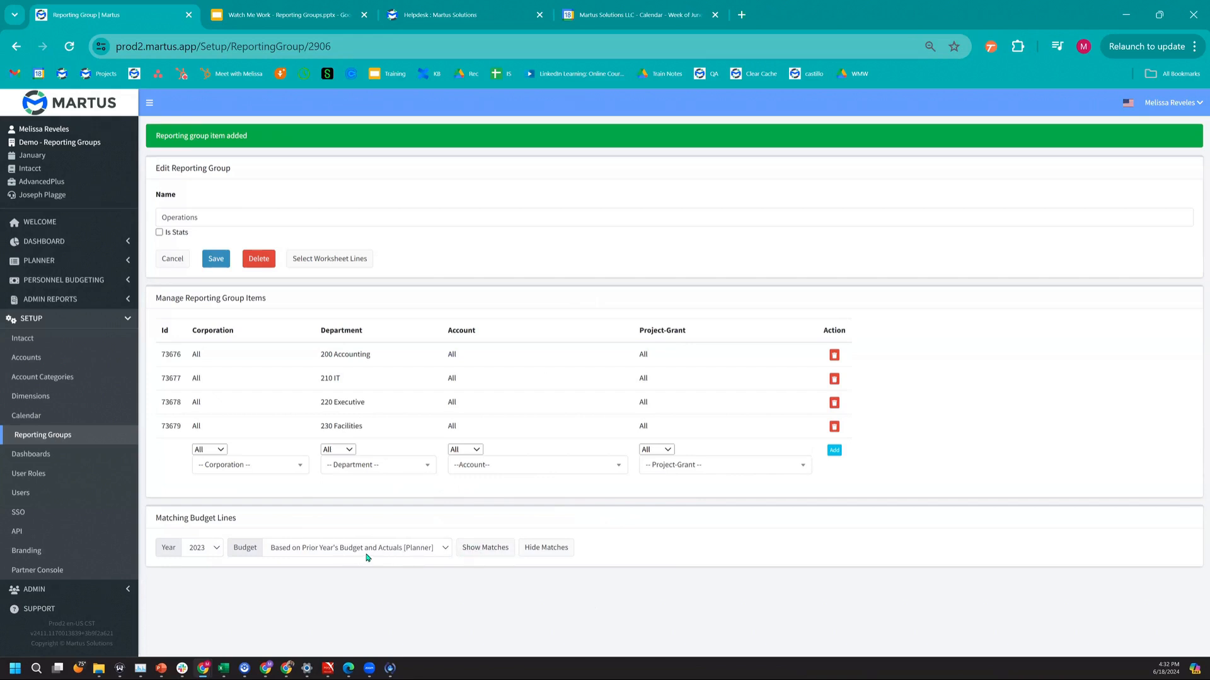
# Show the 2023 budget lines matching the Operations group and review the accounts listed for each department
pyautogui.click(482, 557)
pyautogui.click(471, 553)
pyautogui.scroll(-4, 635, 501)
pyautogui.scroll(-5, 635, 501)
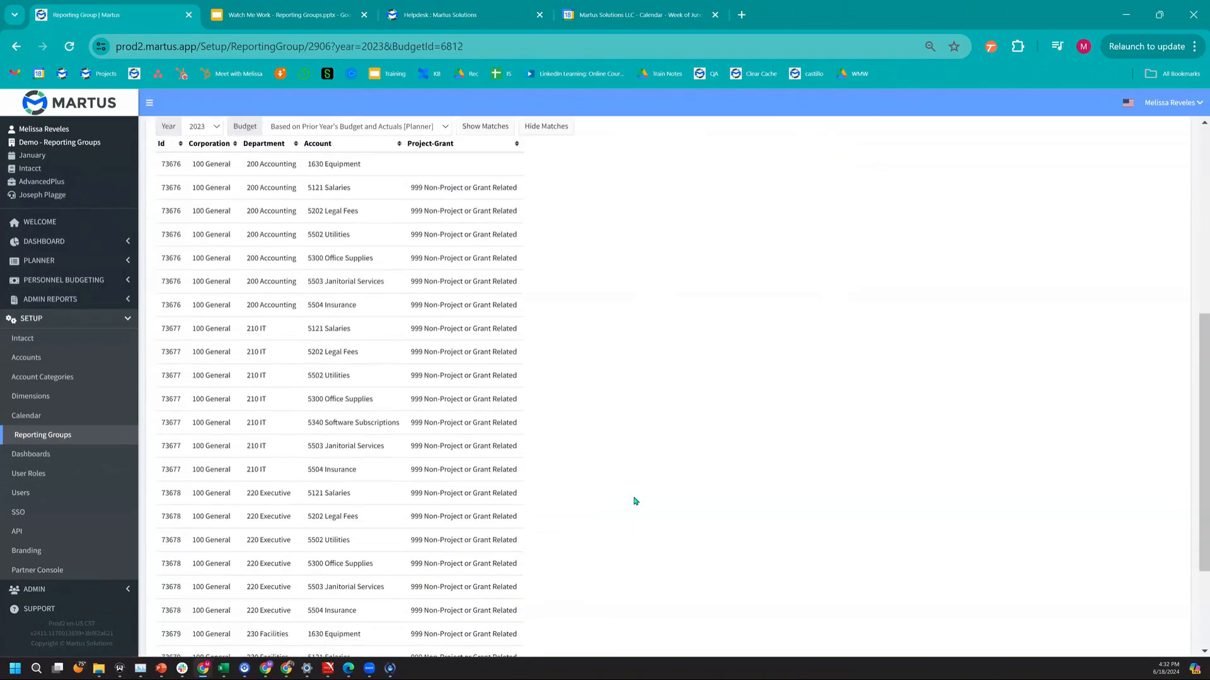
pyautogui.scroll(6, 635, 501)
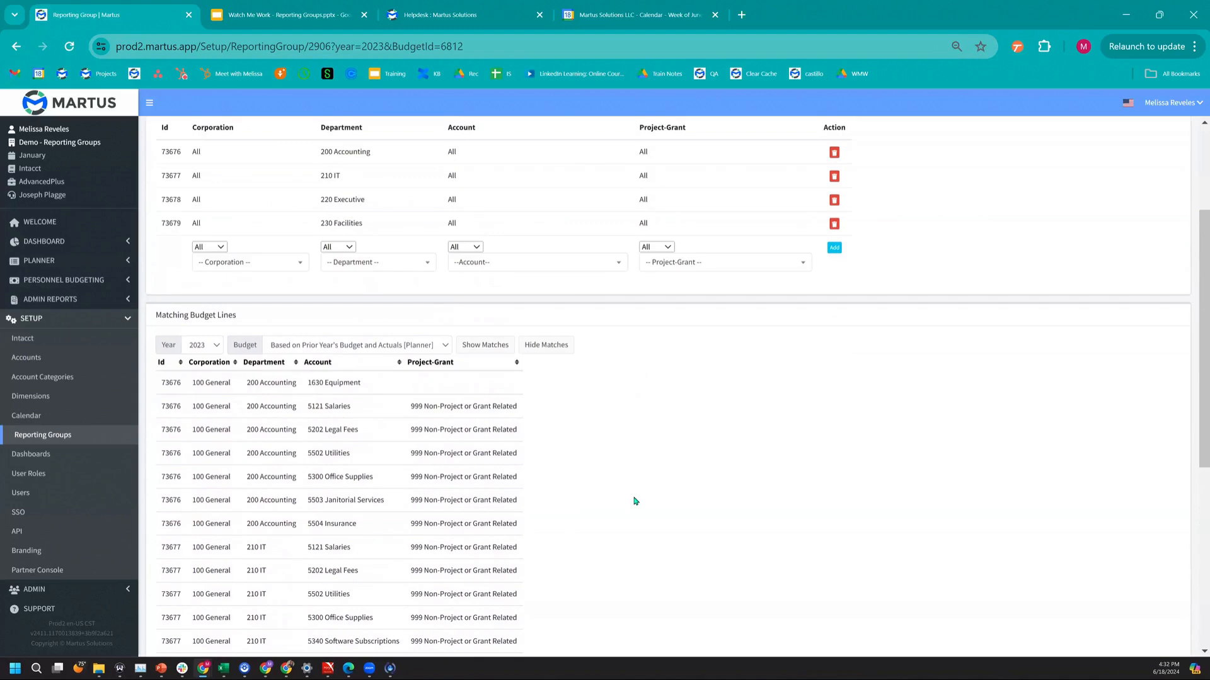
pyautogui.scroll(3, 635, 501)
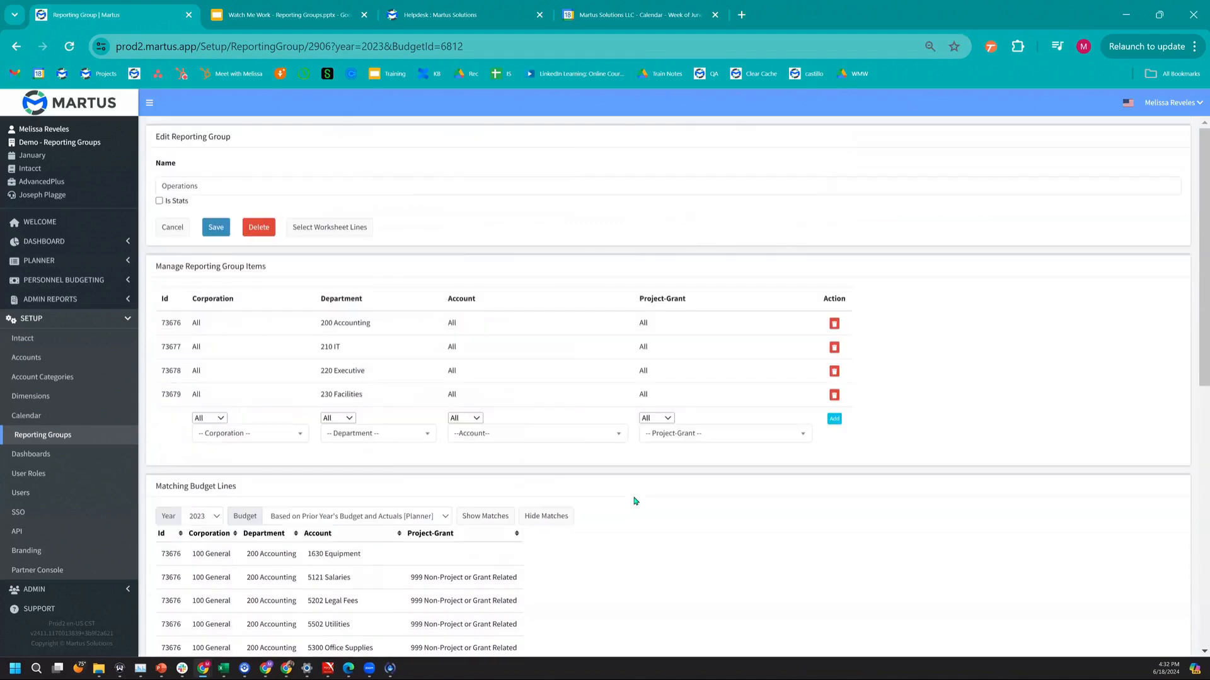
pyautogui.scroll(-5, 635, 500)
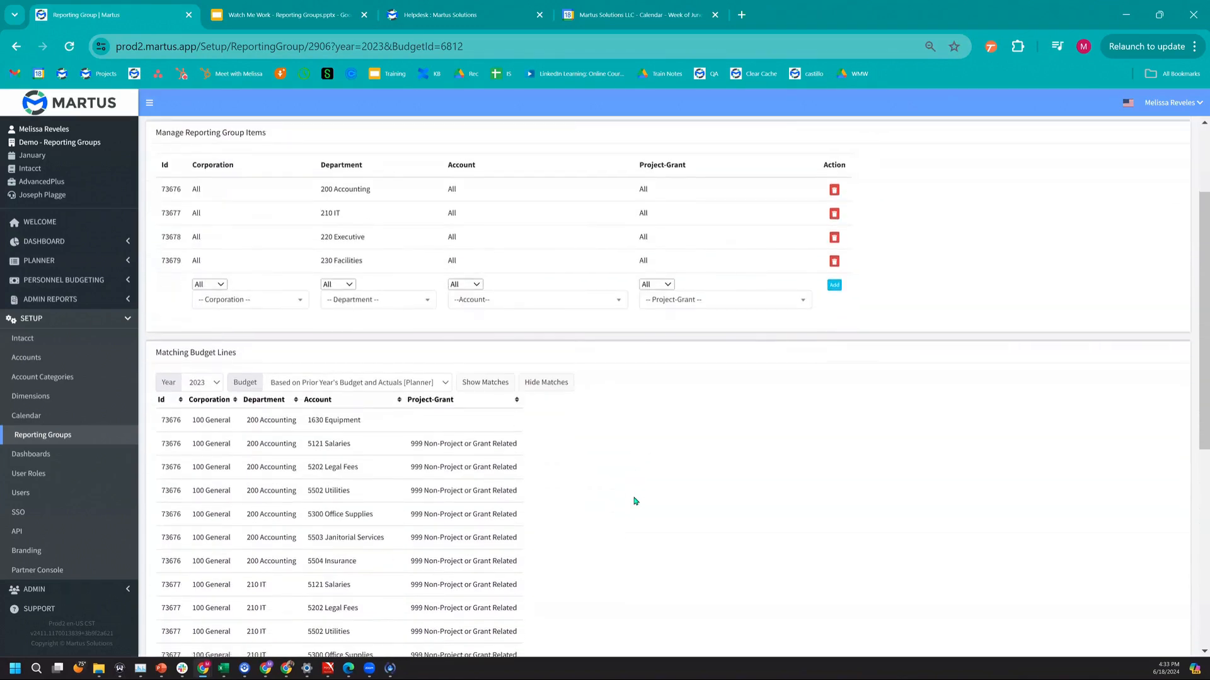
pyautogui.scroll(-4, 635, 501)
pyautogui.scroll(8, 636, 501)
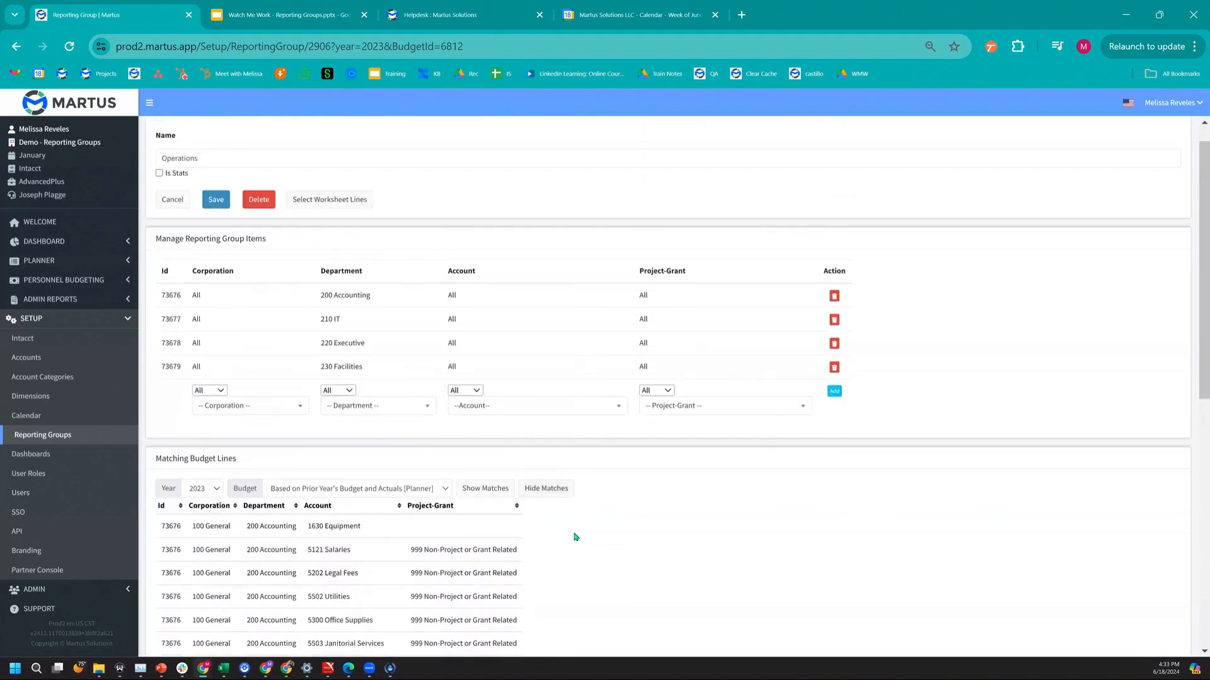
pyautogui.scroll(-5, 574, 537)
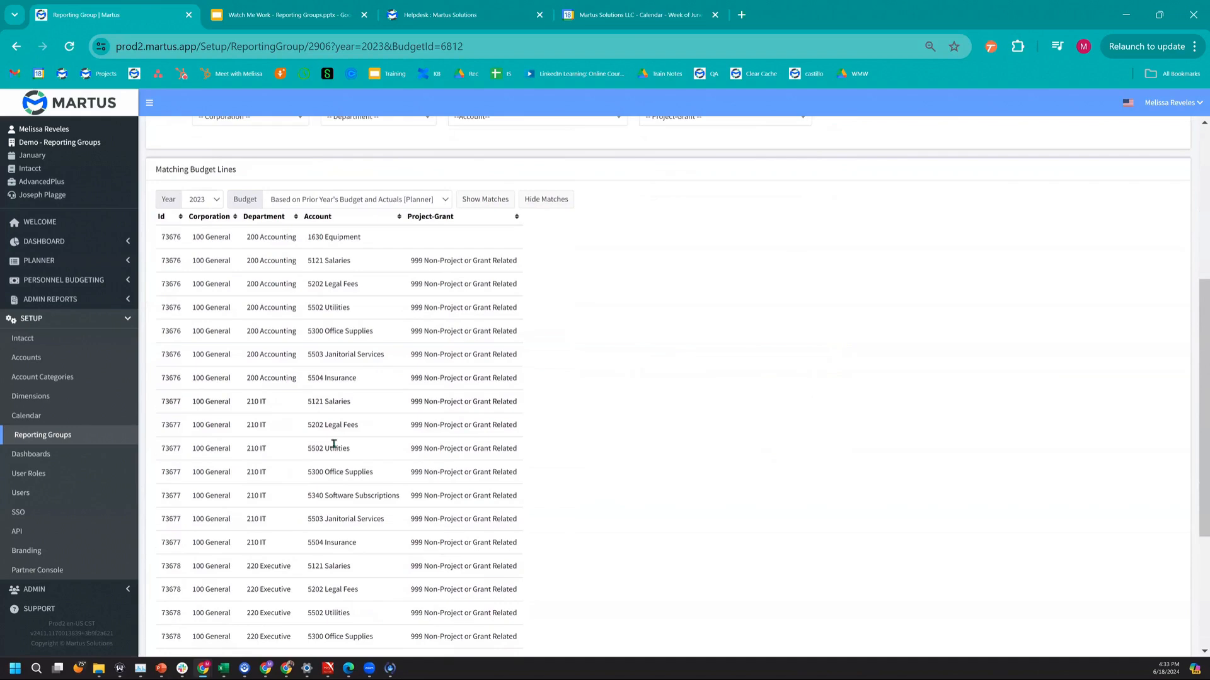
pyautogui.scroll(-4, 325, 558)
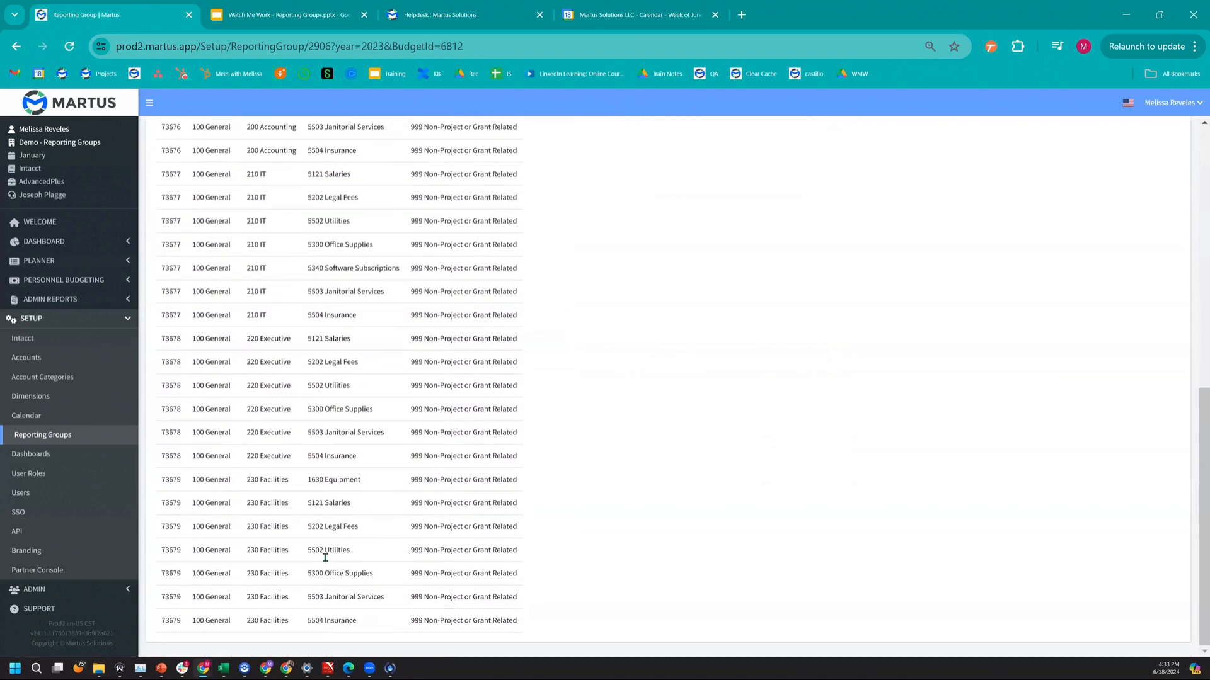
pyautogui.scroll(9, 439, 433)
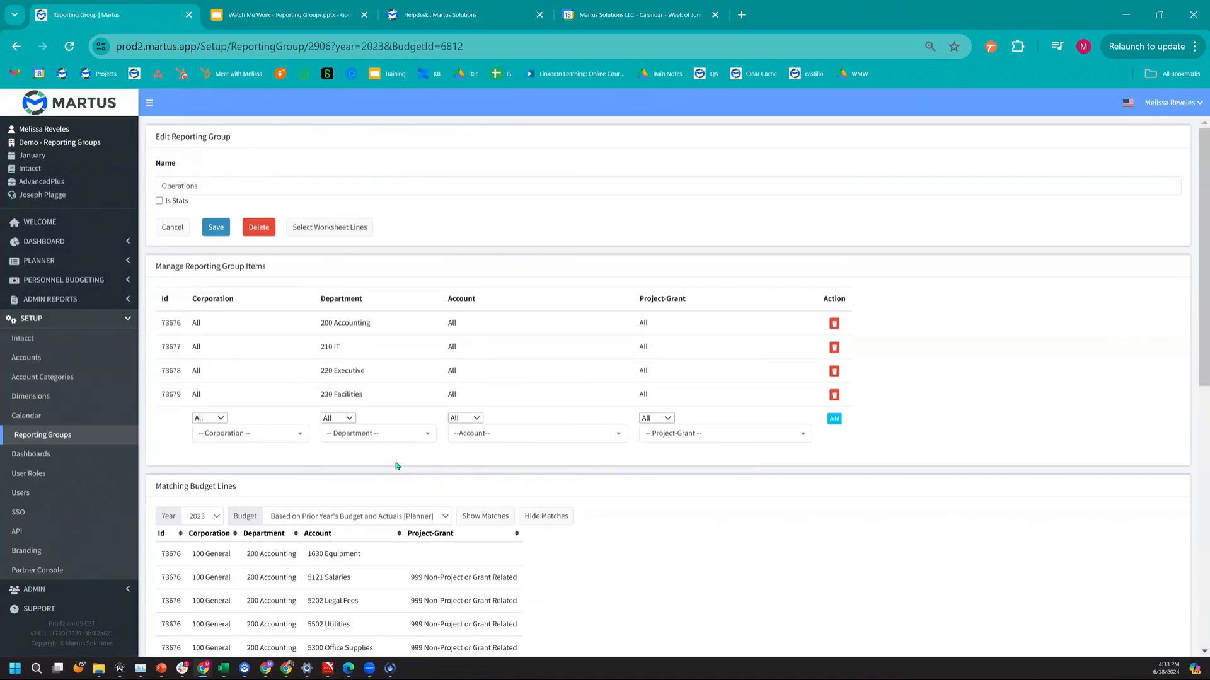
# Open the Enhanced Forecast user report in ReportBuilder
pyautogui.click(87, 244)
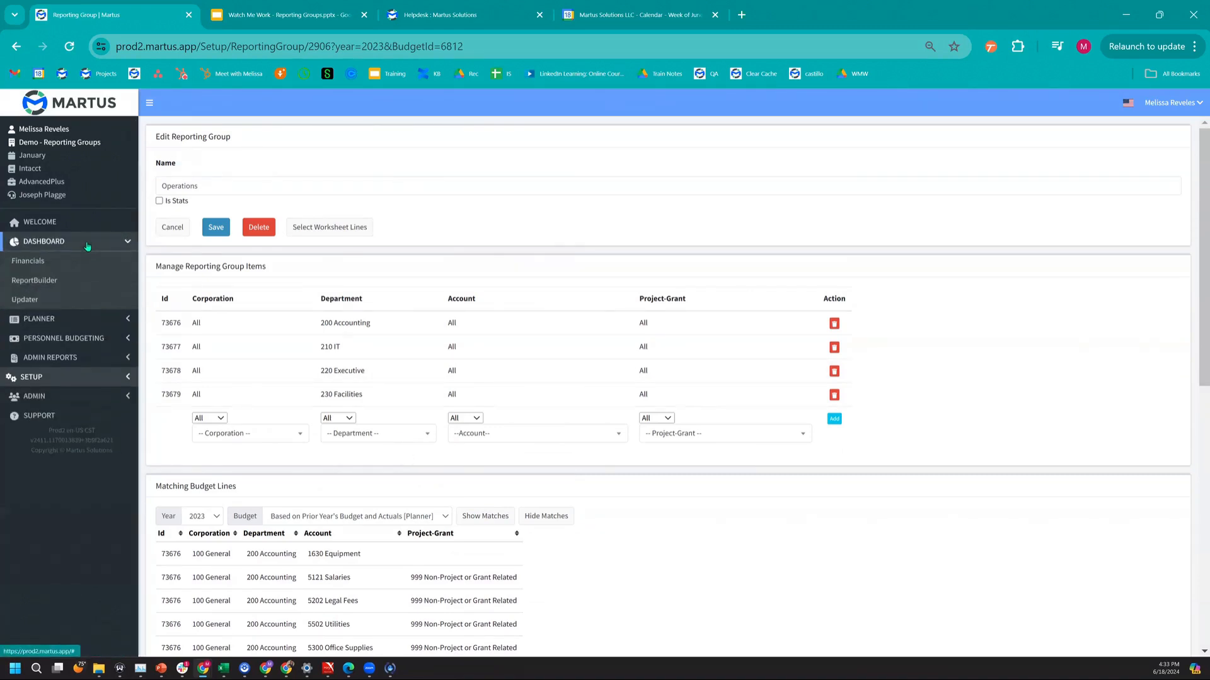
pyautogui.click(76, 281)
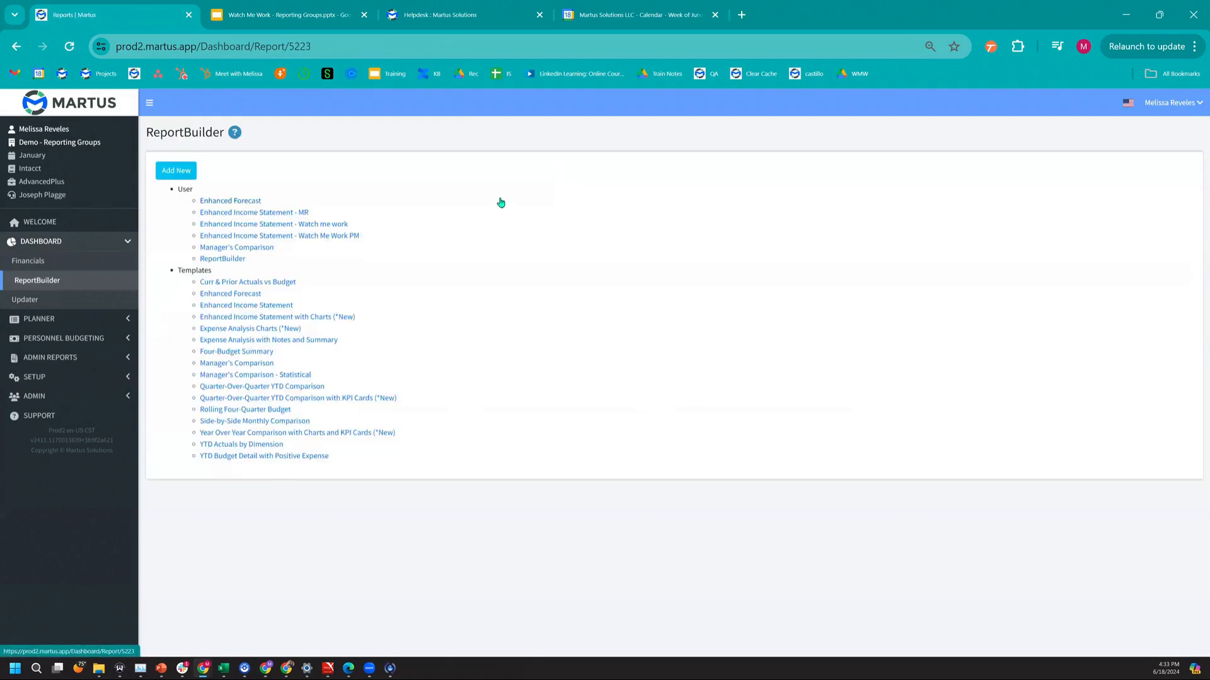
pyautogui.click(501, 203)
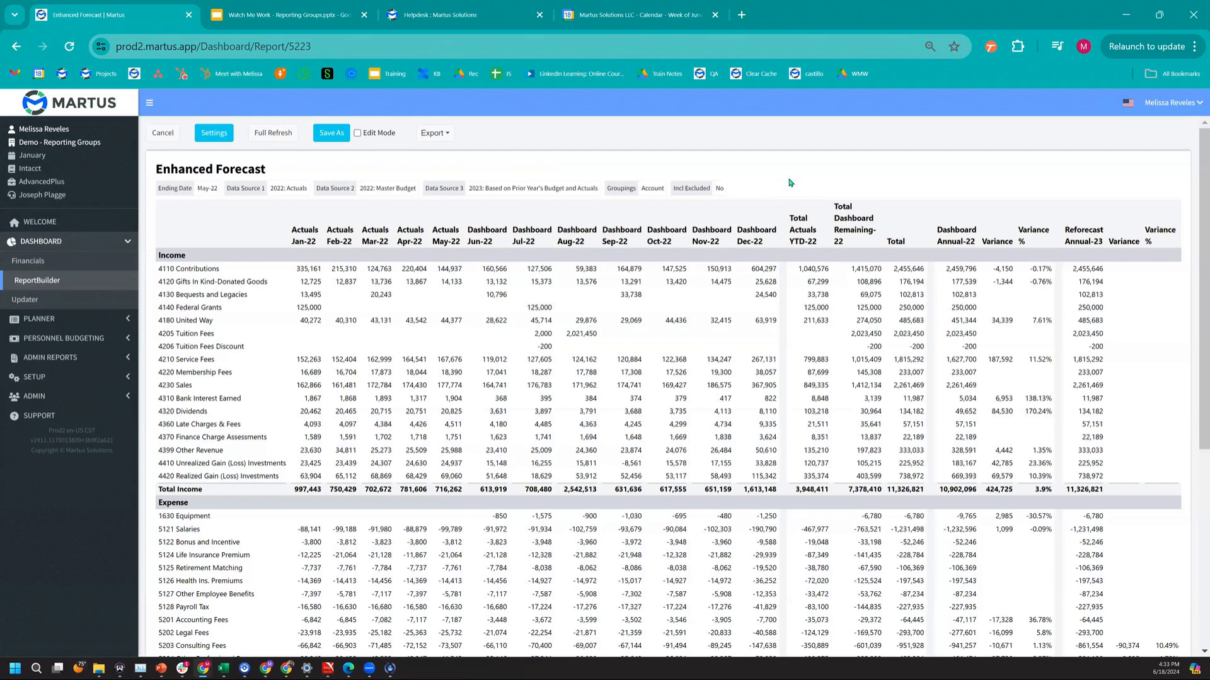
# Filter the whole Enhanced Forecast report by the Operations reporting group and save the settings
pyautogui.click(214, 133)
pyautogui.scroll(-4, 486, 393)
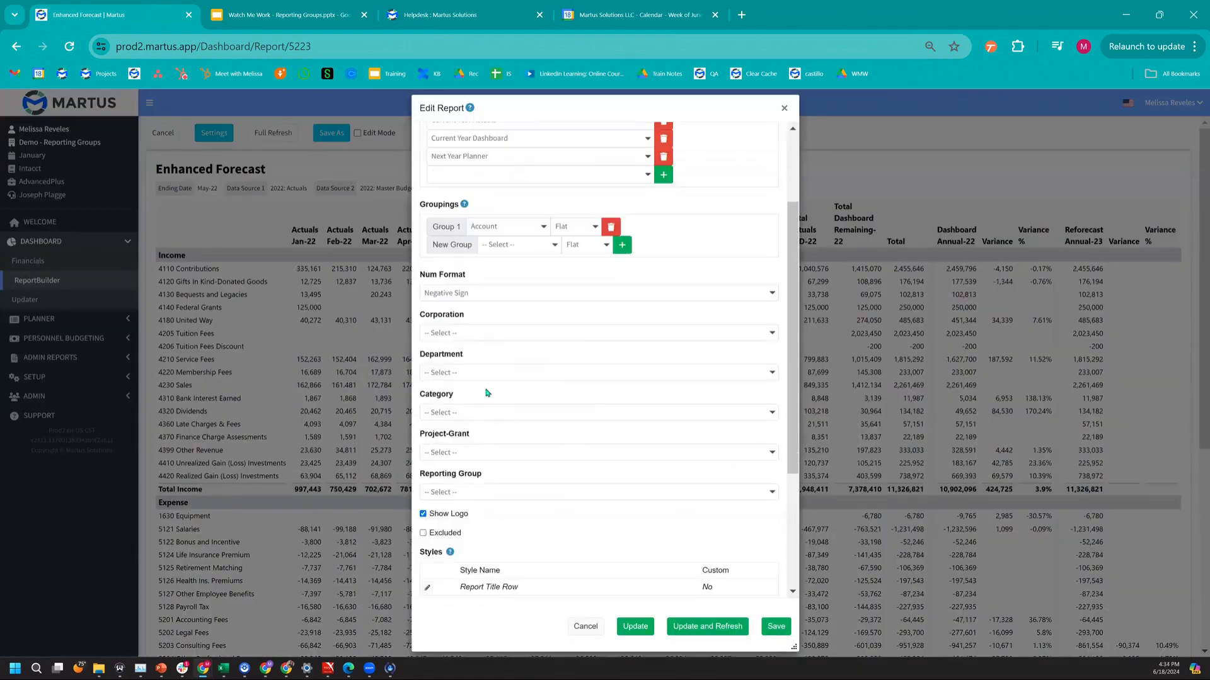
pyautogui.click(486, 353)
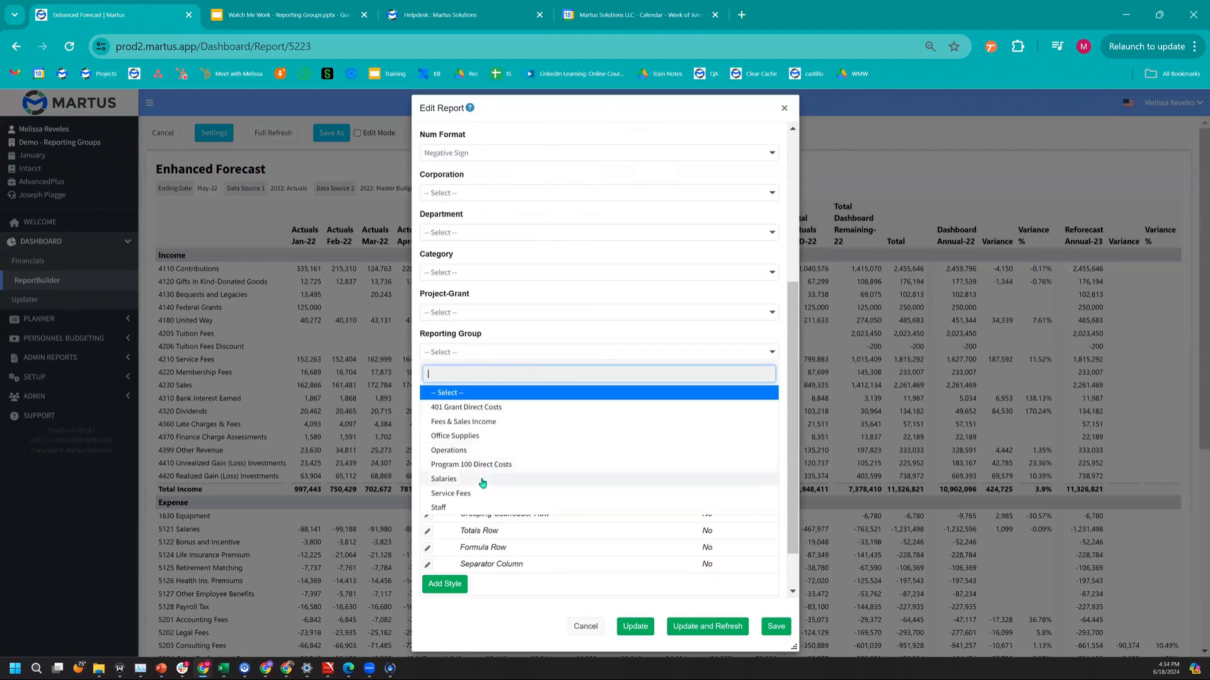
pyautogui.click(492, 451)
pyautogui.click(775, 626)
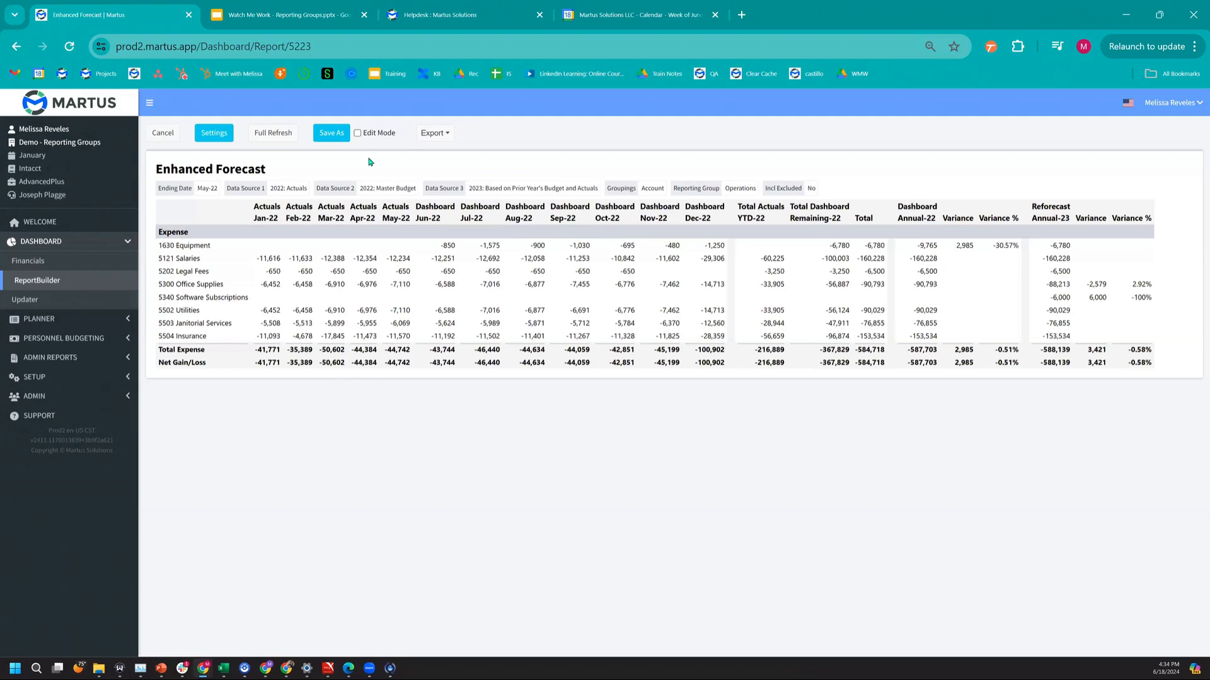
# Clear the reporting group filter from the Enhanced Forecast report settings and save
pyautogui.click(213, 133)
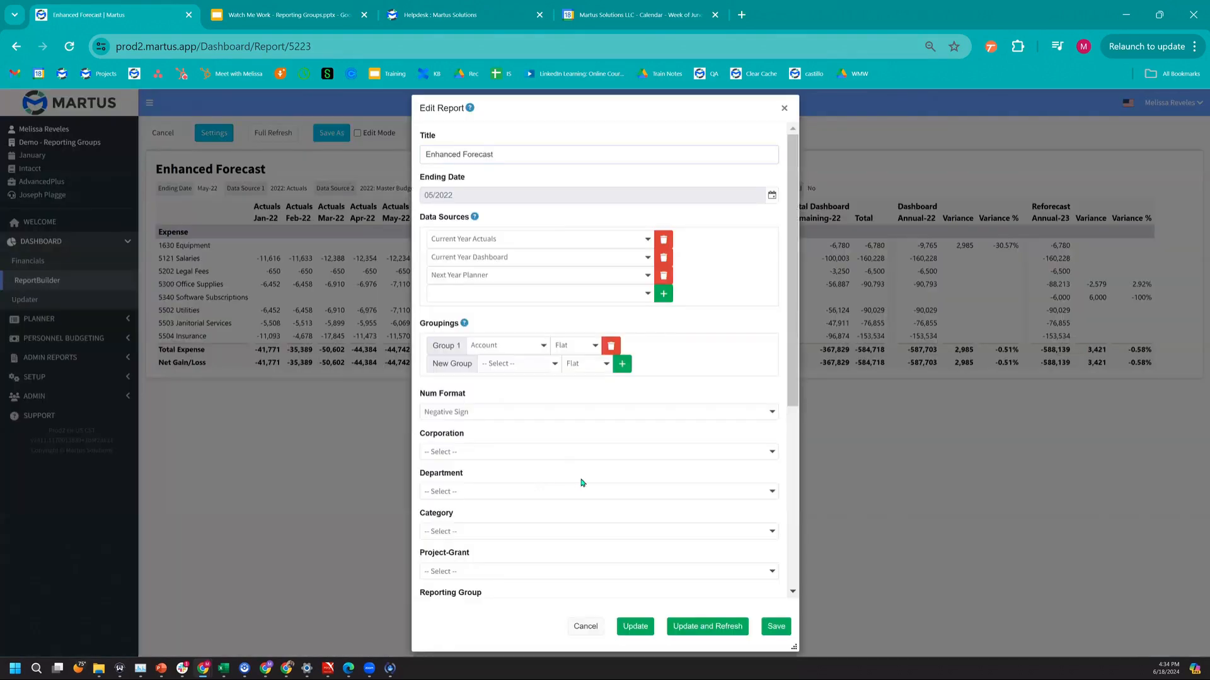
pyautogui.scroll(-3, 504, 571)
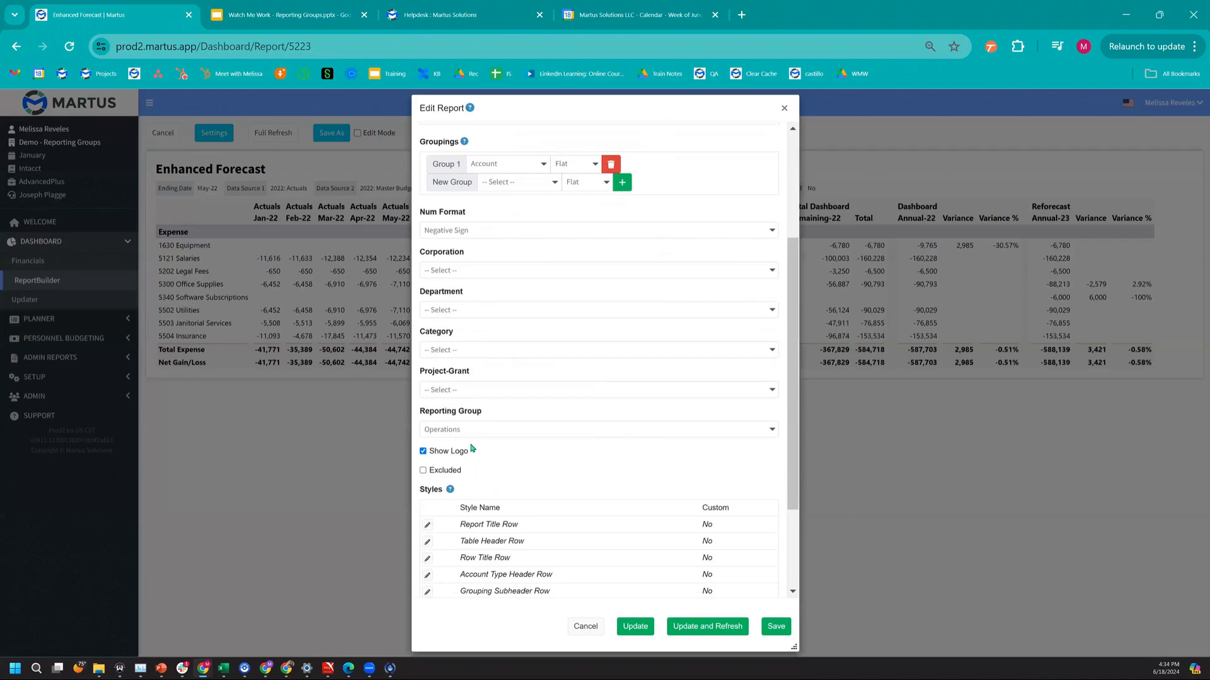
pyautogui.click(467, 435)
pyautogui.click(466, 470)
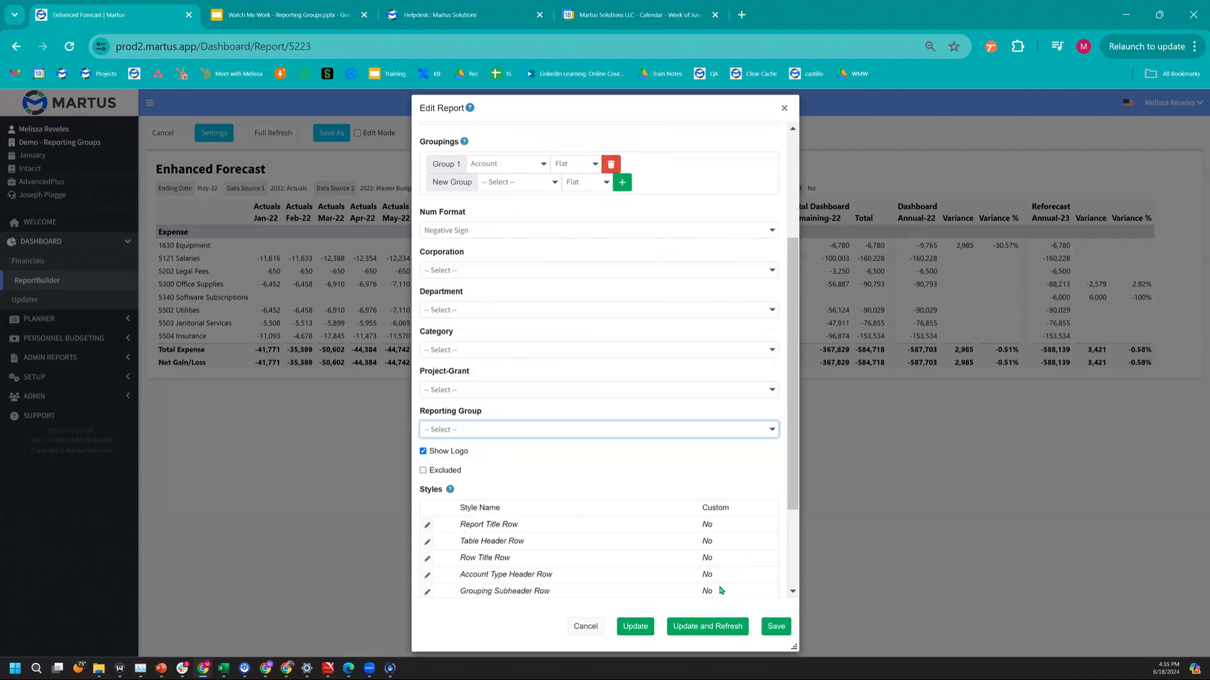
pyautogui.click(778, 622)
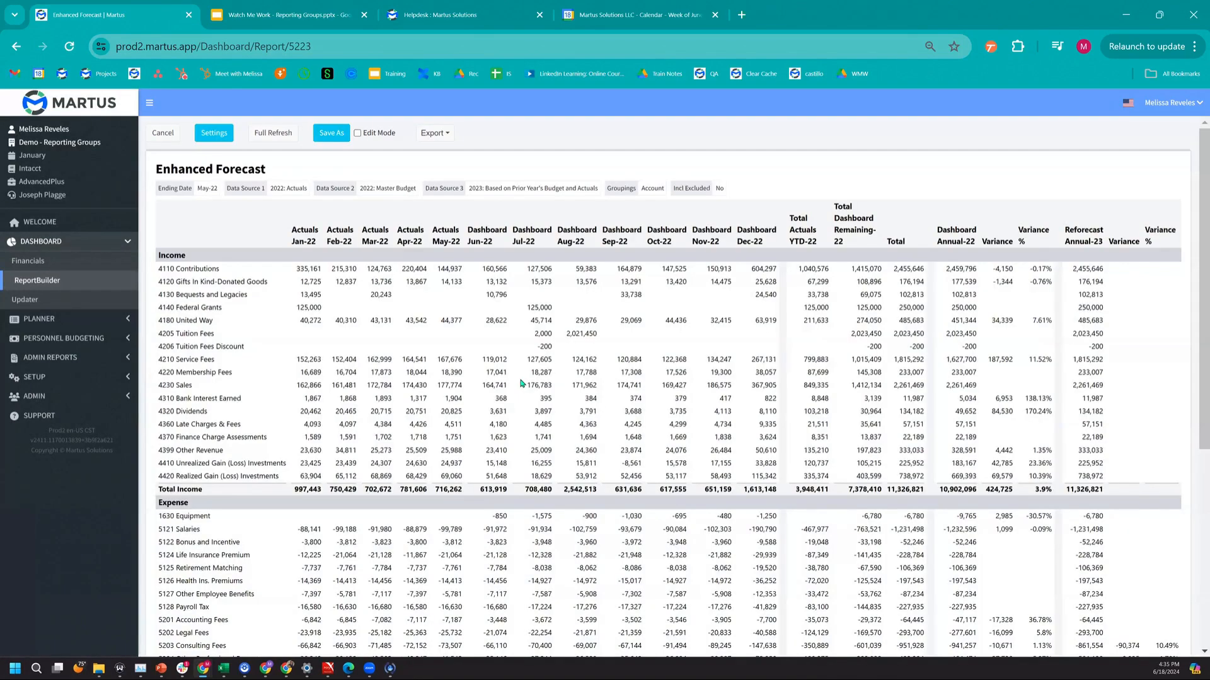
# Put the report in edit mode, copy its tabular section, and check the duplicated section below the original
pyautogui.click(376, 135)
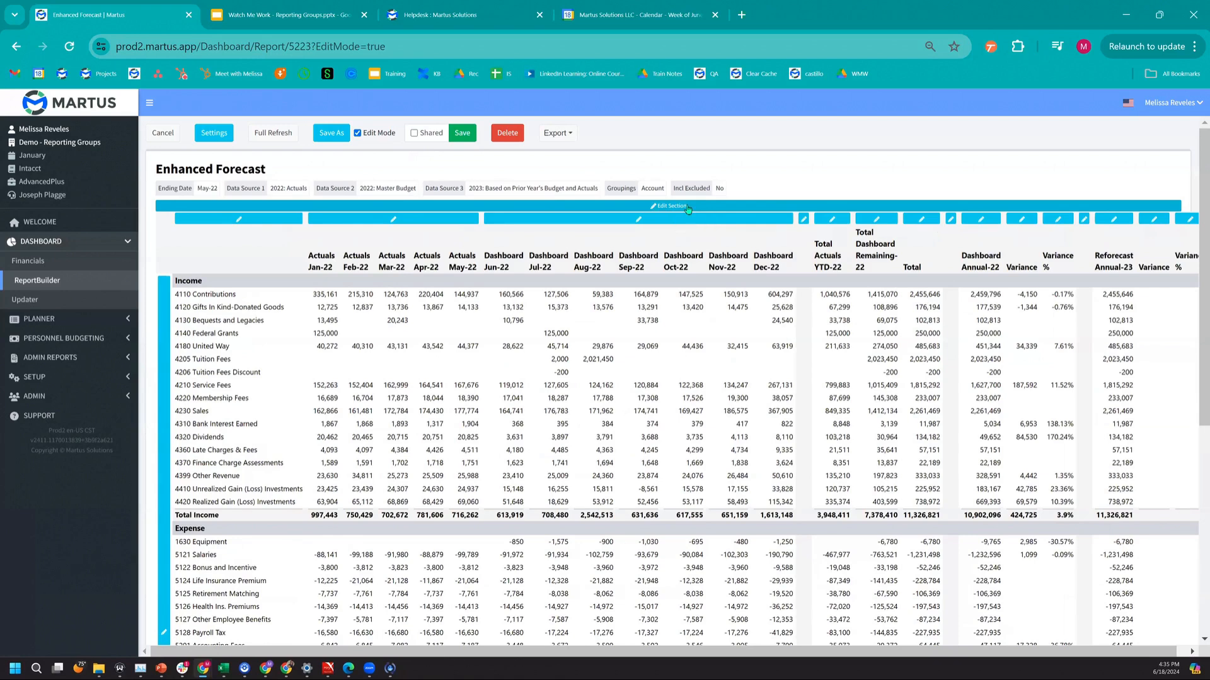
pyautogui.click(683, 205)
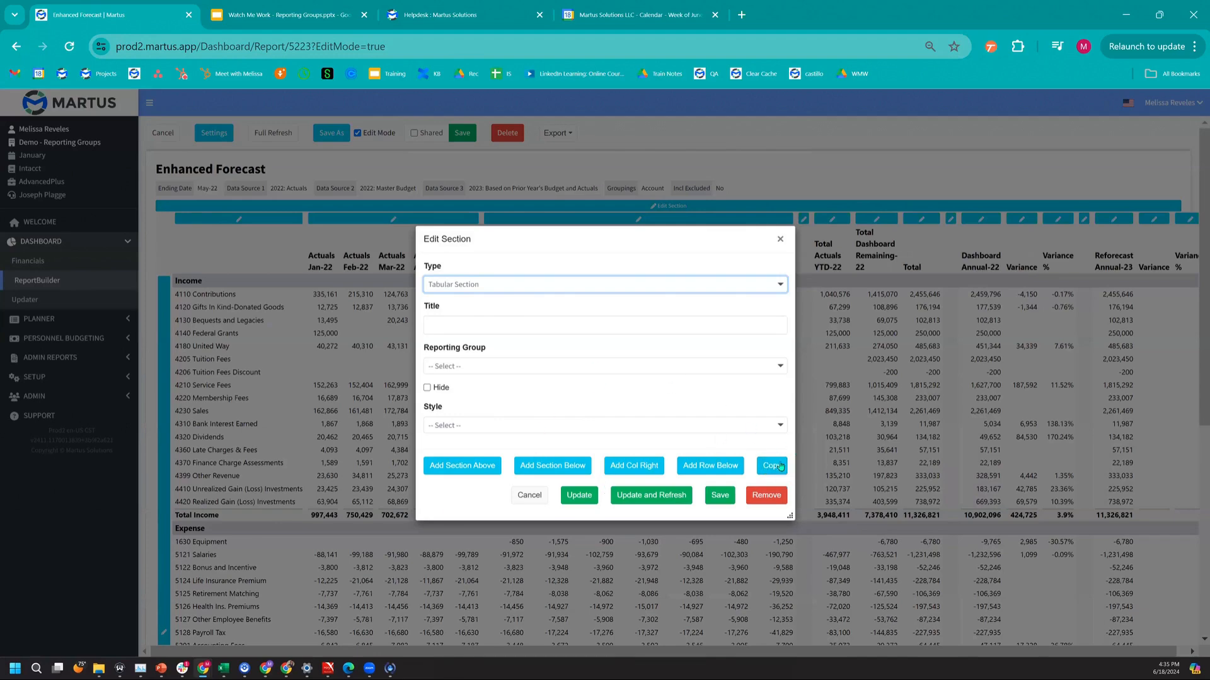
pyautogui.click(780, 466)
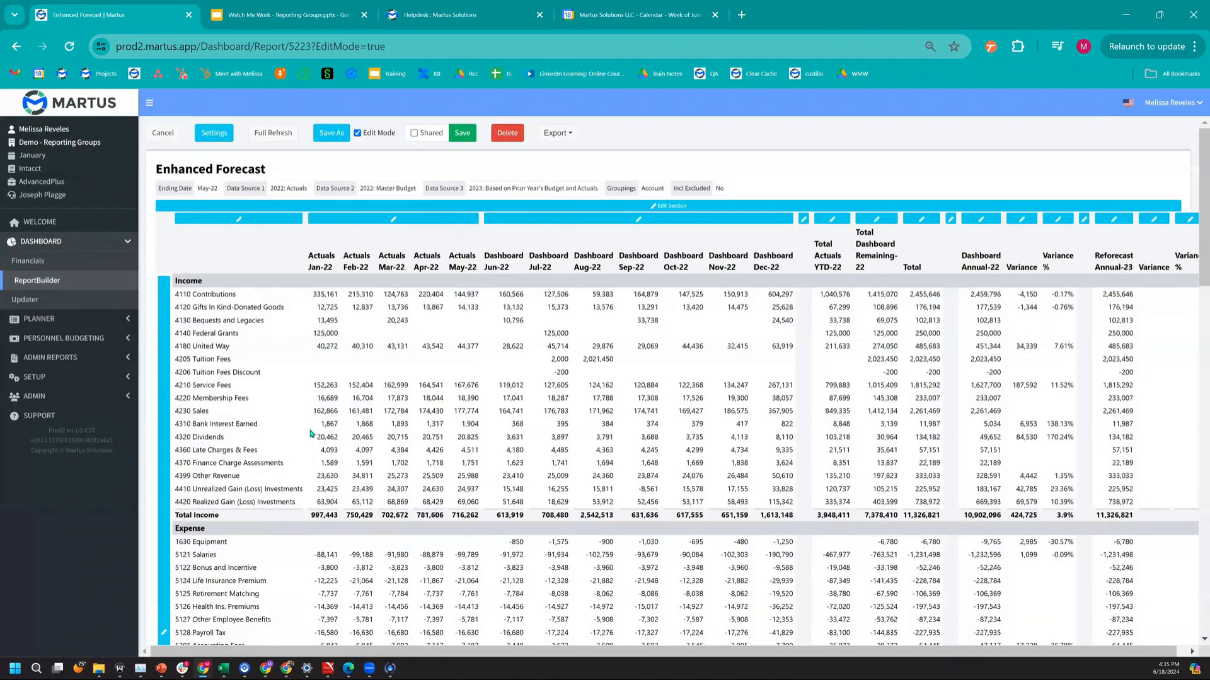
pyautogui.scroll(-10, 310, 433)
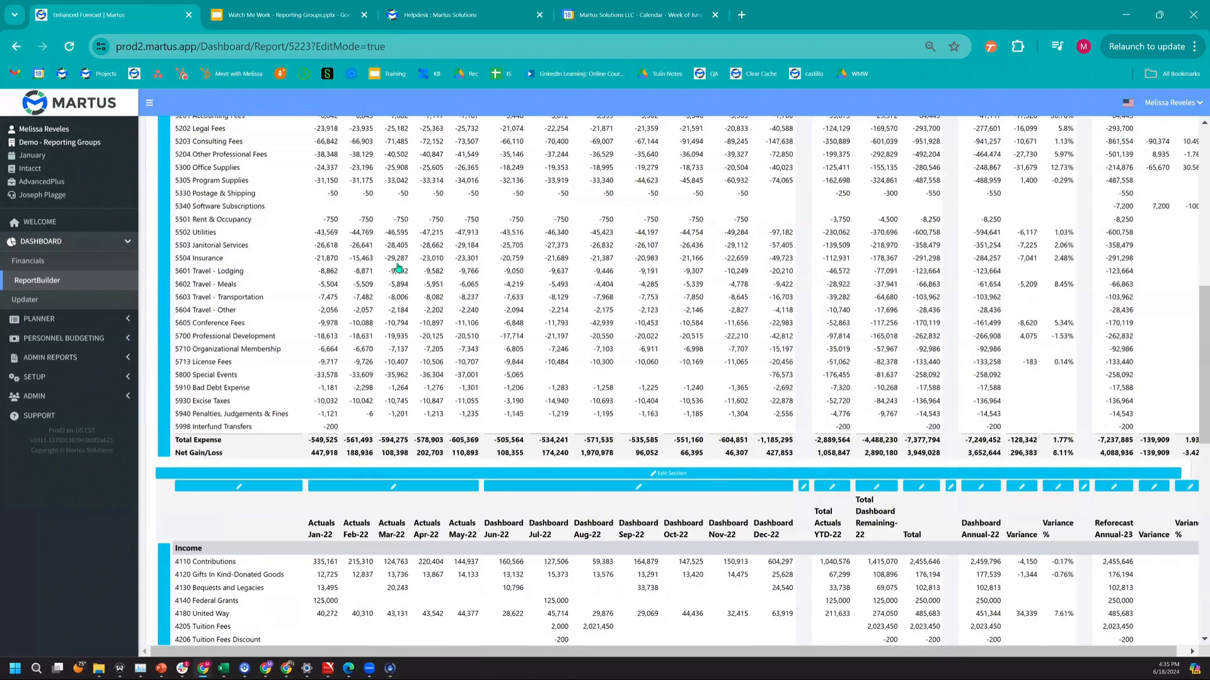
pyautogui.scroll(-3, 397, 268)
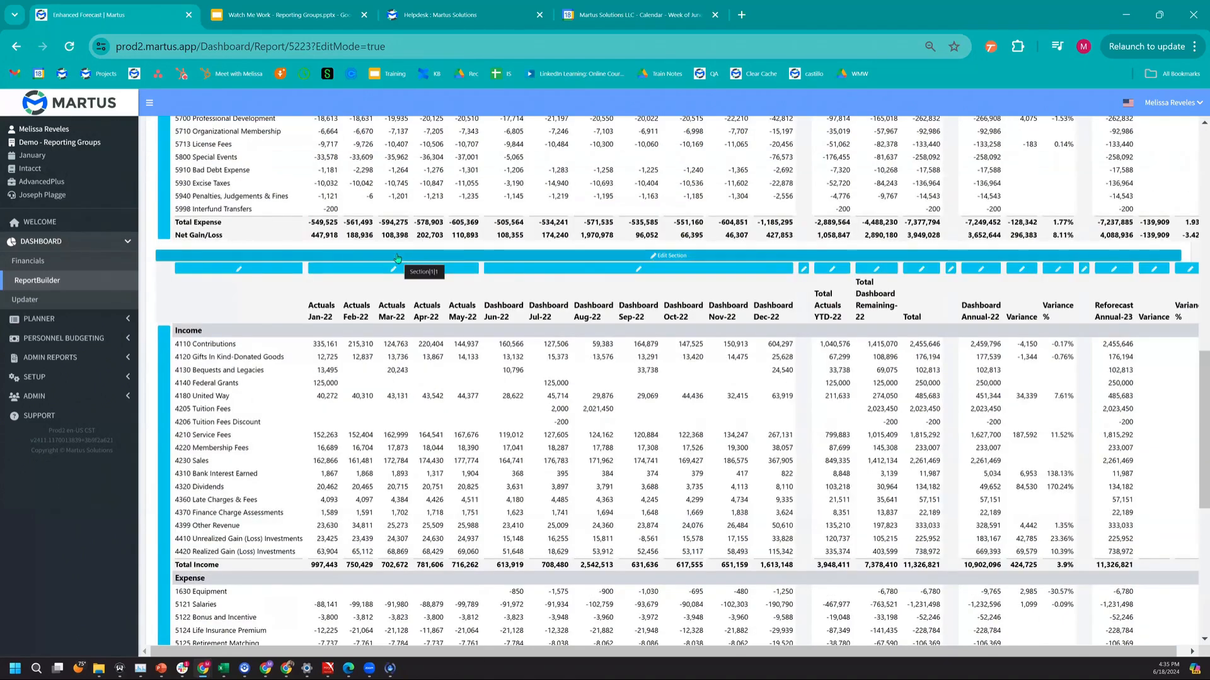
pyautogui.scroll(12, 397, 259)
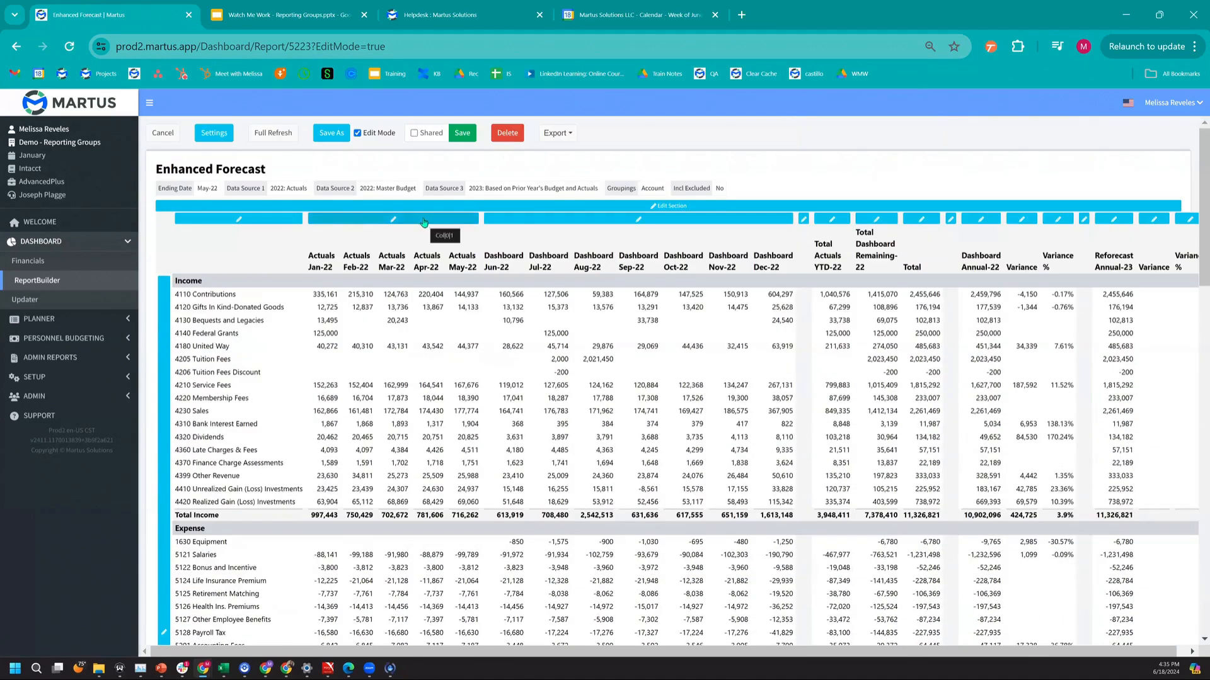
# Remove the monthly Actuals and monthly Dashboard column groups from the first report section
pyautogui.click(425, 222)
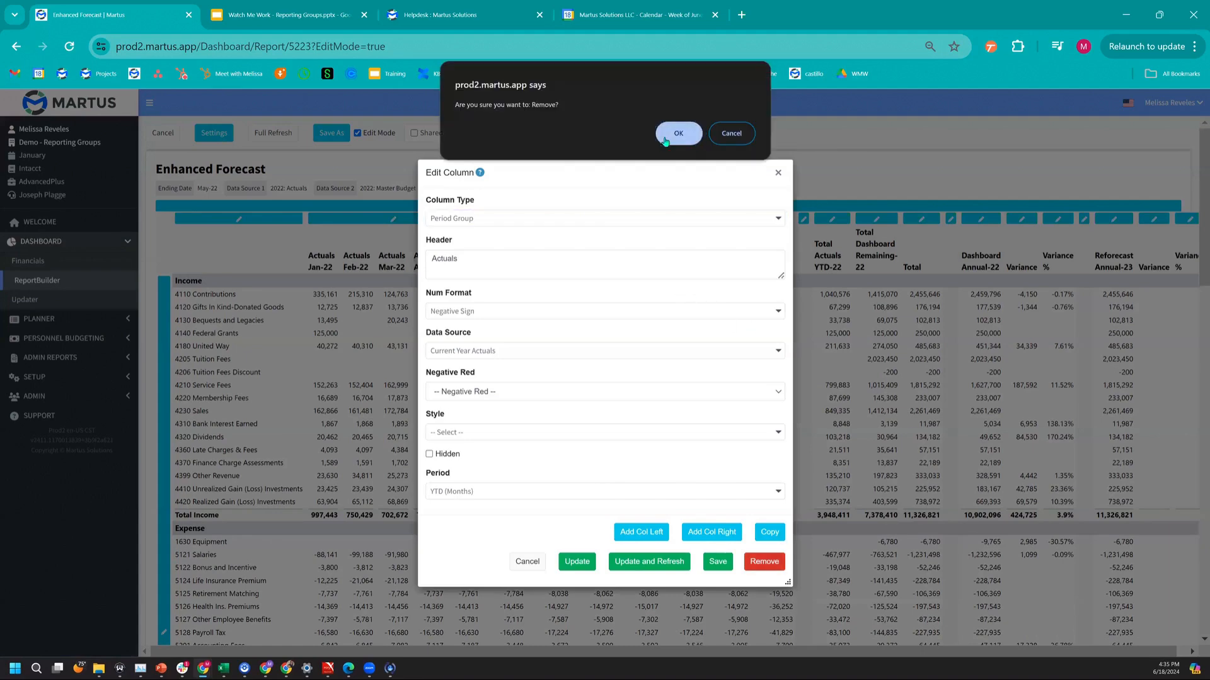
pyautogui.click(666, 140)
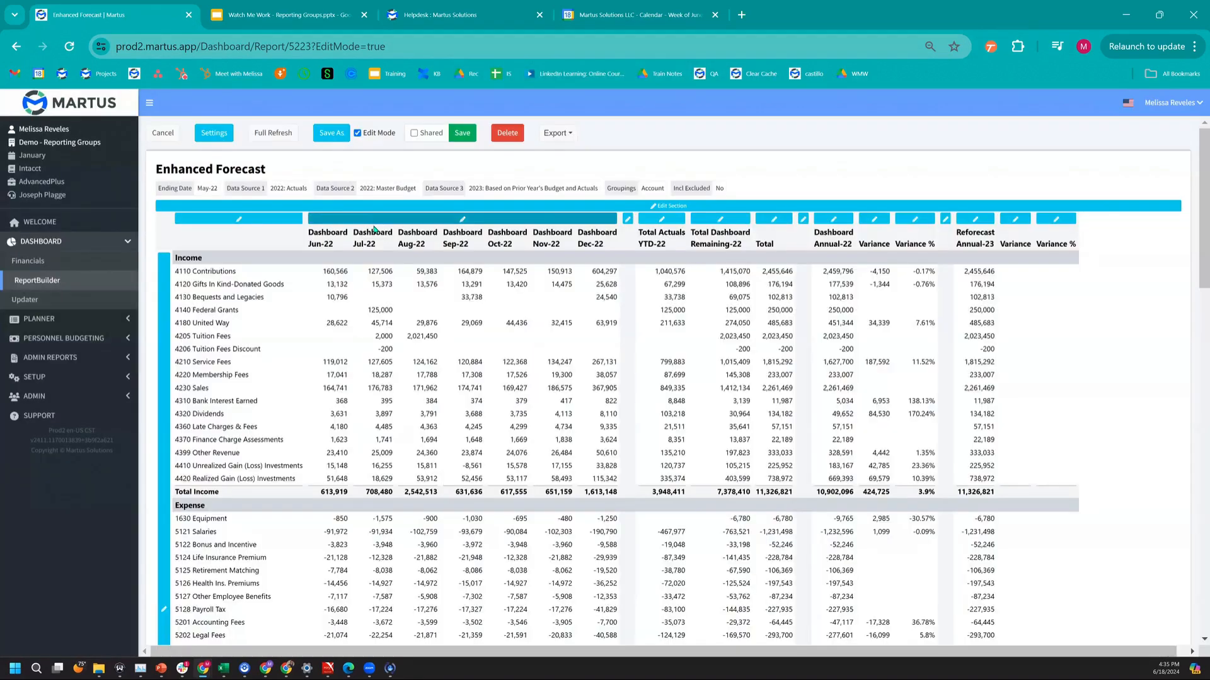
pyautogui.click(370, 220)
pyautogui.click(764, 561)
pyautogui.press('Return')
# Restrict the first section to the Operations reporting group and title it Operating Costs
pyautogui.scroll(-2, 378, 418)
pyautogui.scroll(-8, 378, 417)
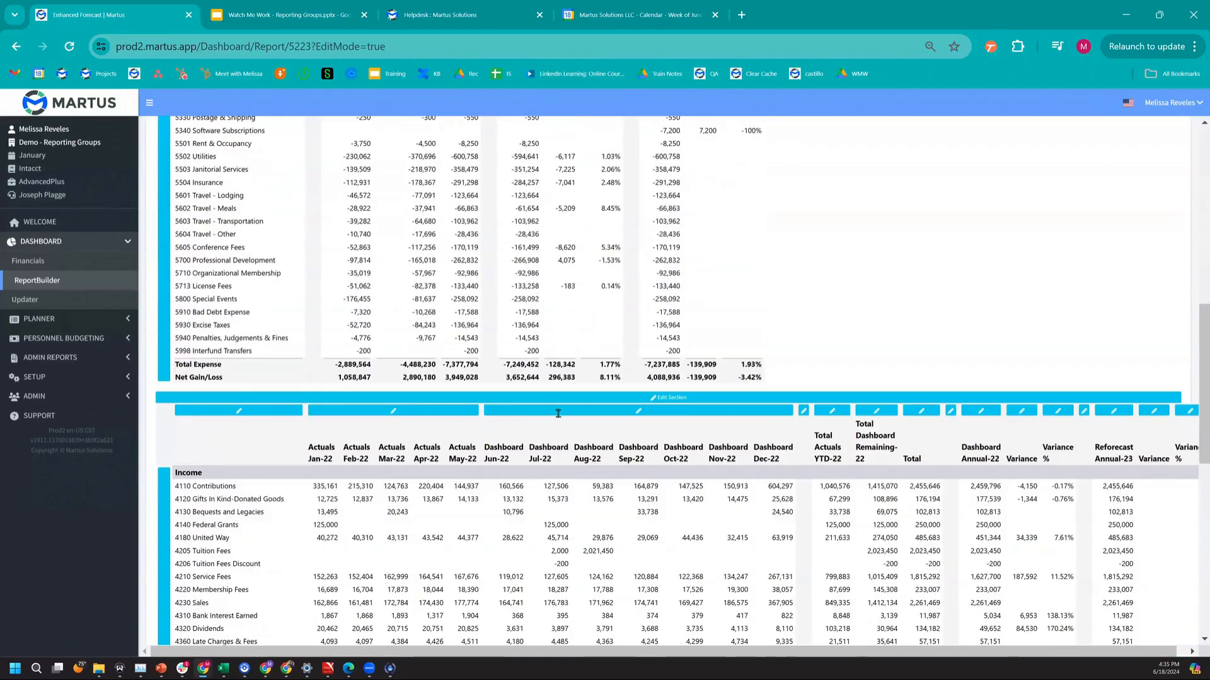
pyautogui.scroll(-2, 559, 417)
pyautogui.scroll(5, 555, 441)
pyautogui.scroll(5, 554, 441)
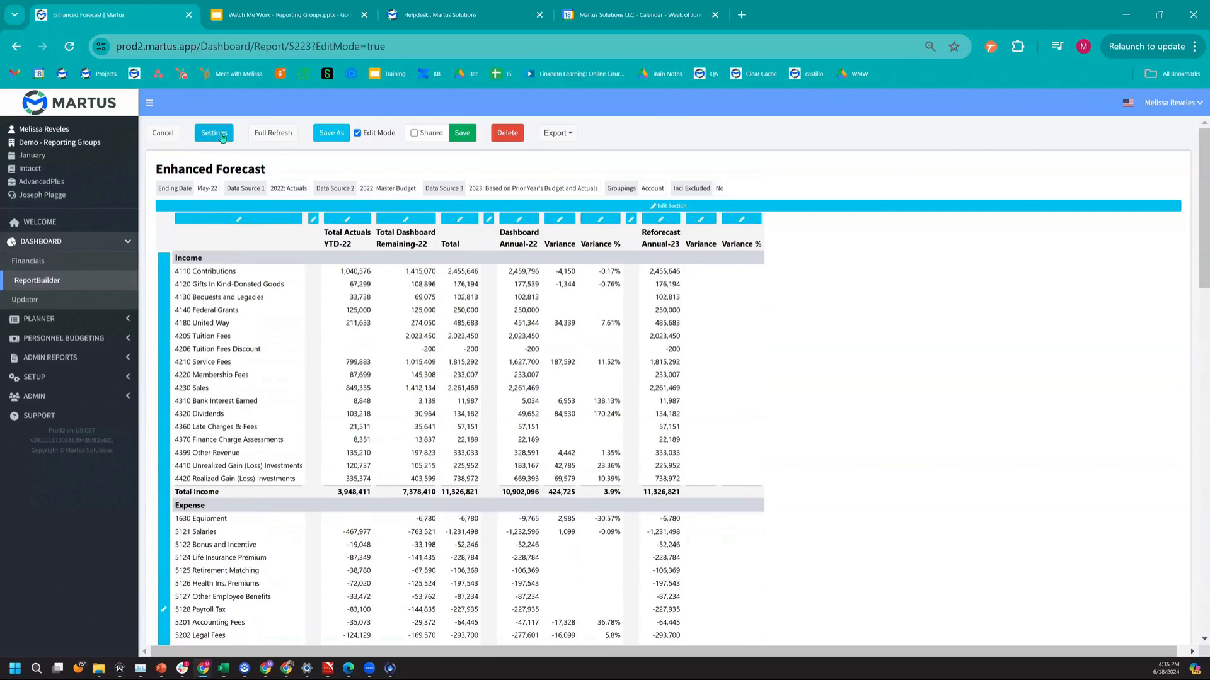
pyautogui.click(487, 209)
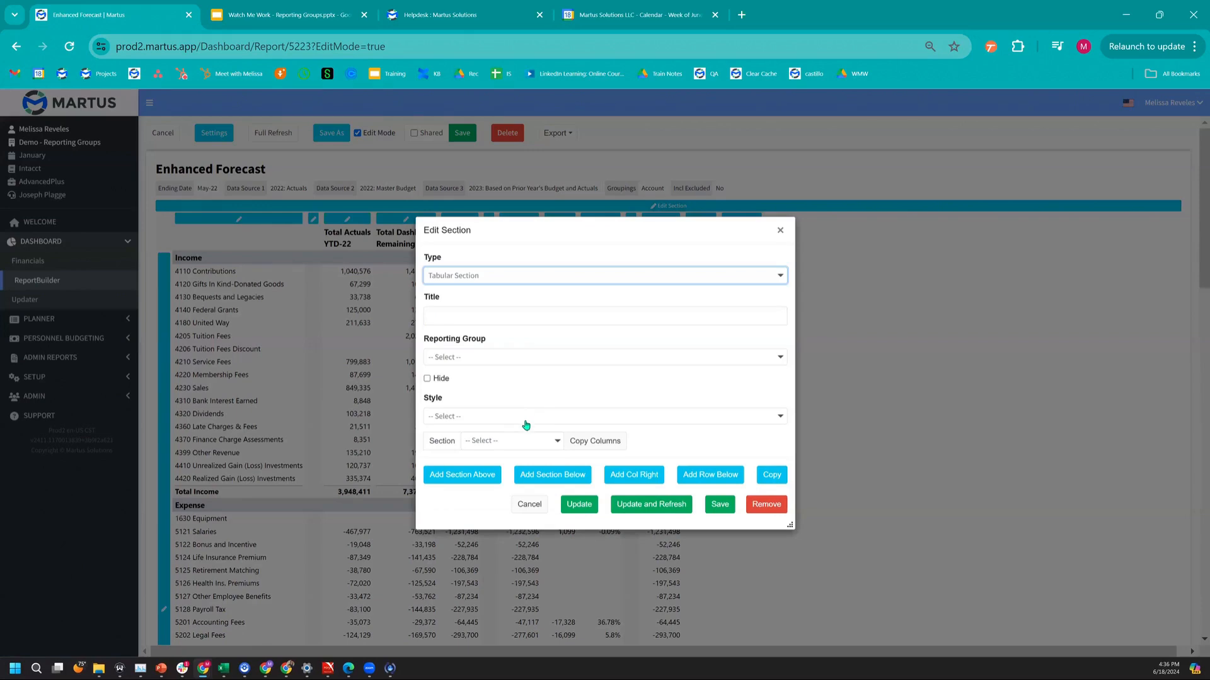
pyautogui.click(524, 357)
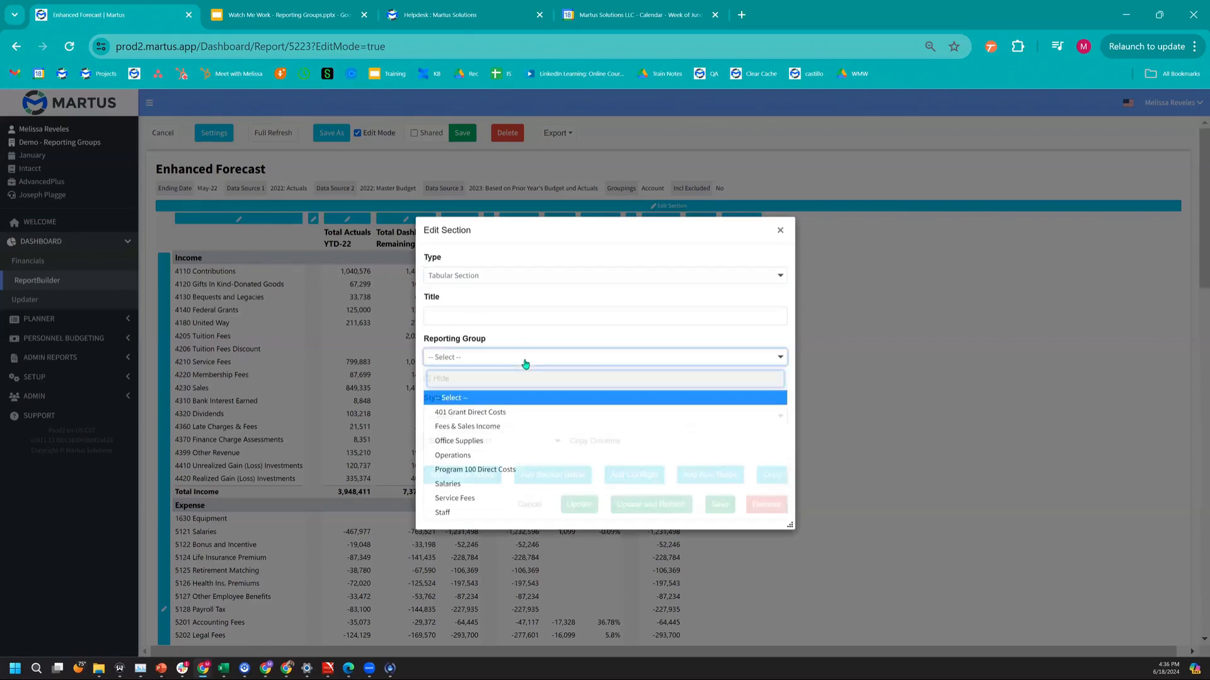
pyautogui.click(515, 456)
pyautogui.click(722, 507)
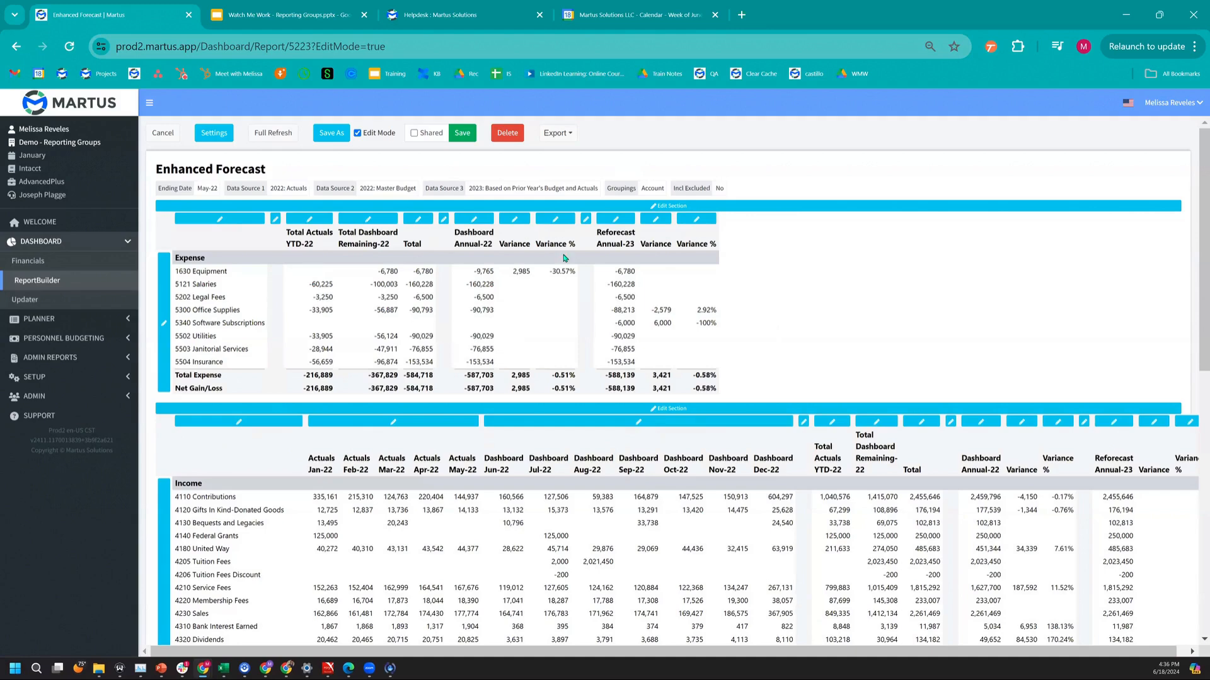
pyautogui.click(763, 209)
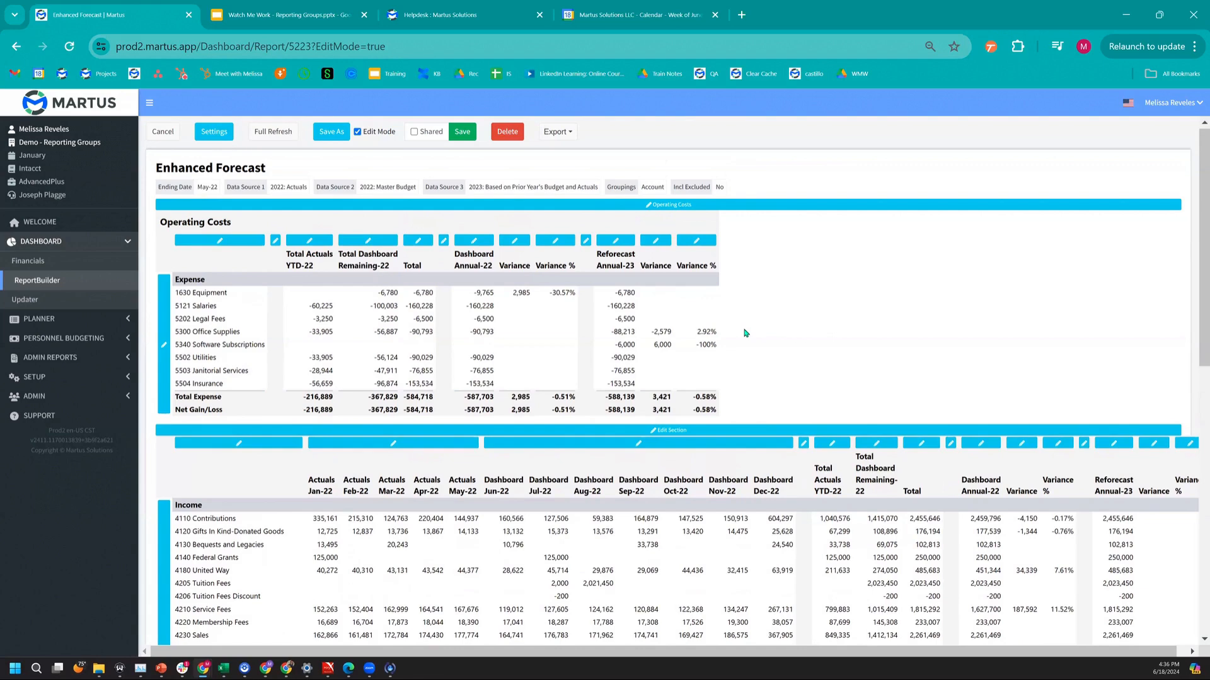
# Remove the Operating Costs section from the report
pyautogui.click(758, 205)
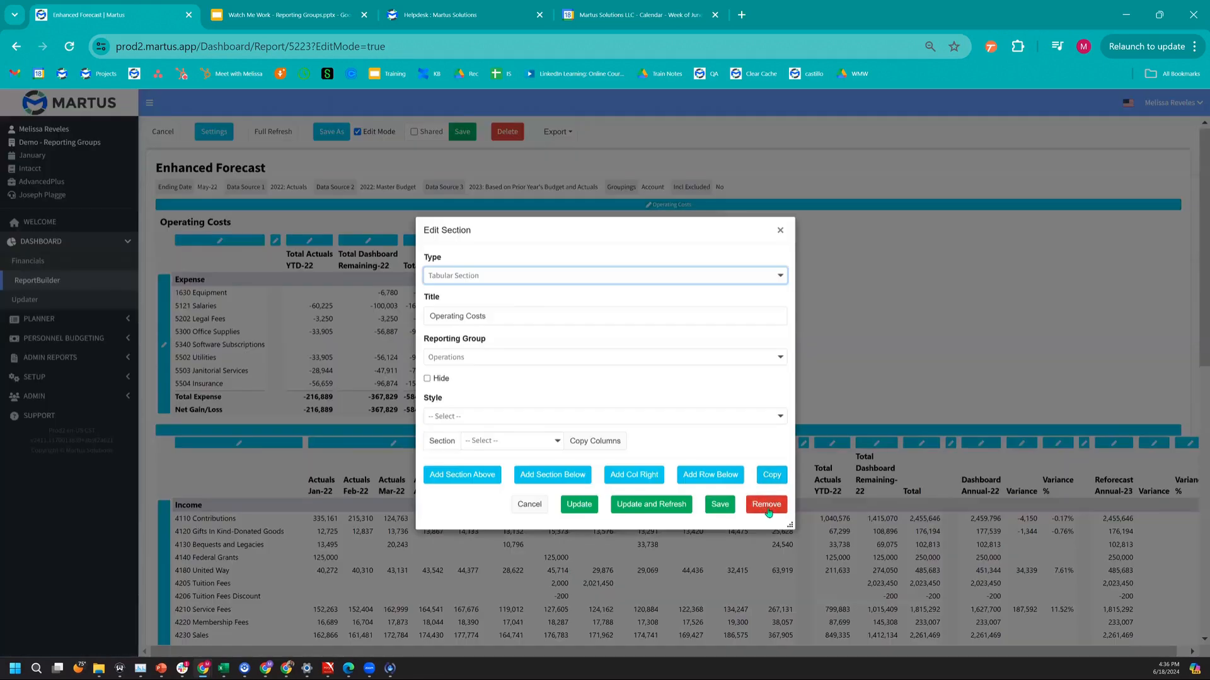
pyautogui.click(768, 507)
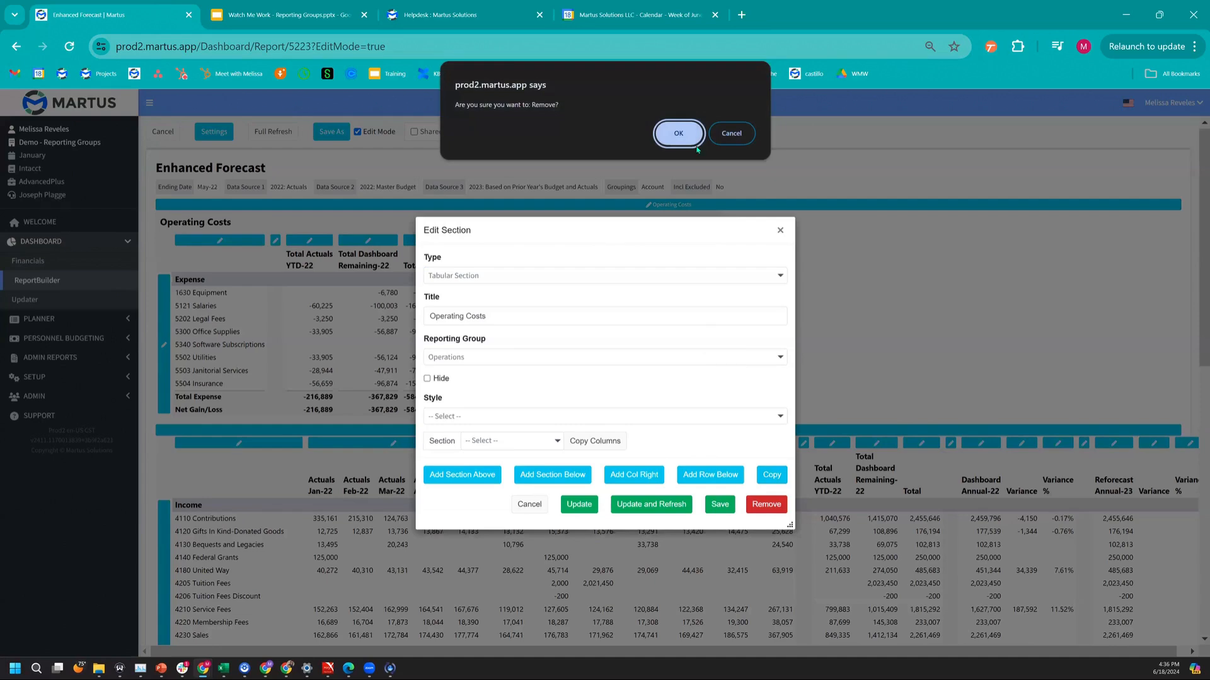
pyautogui.click(684, 132)
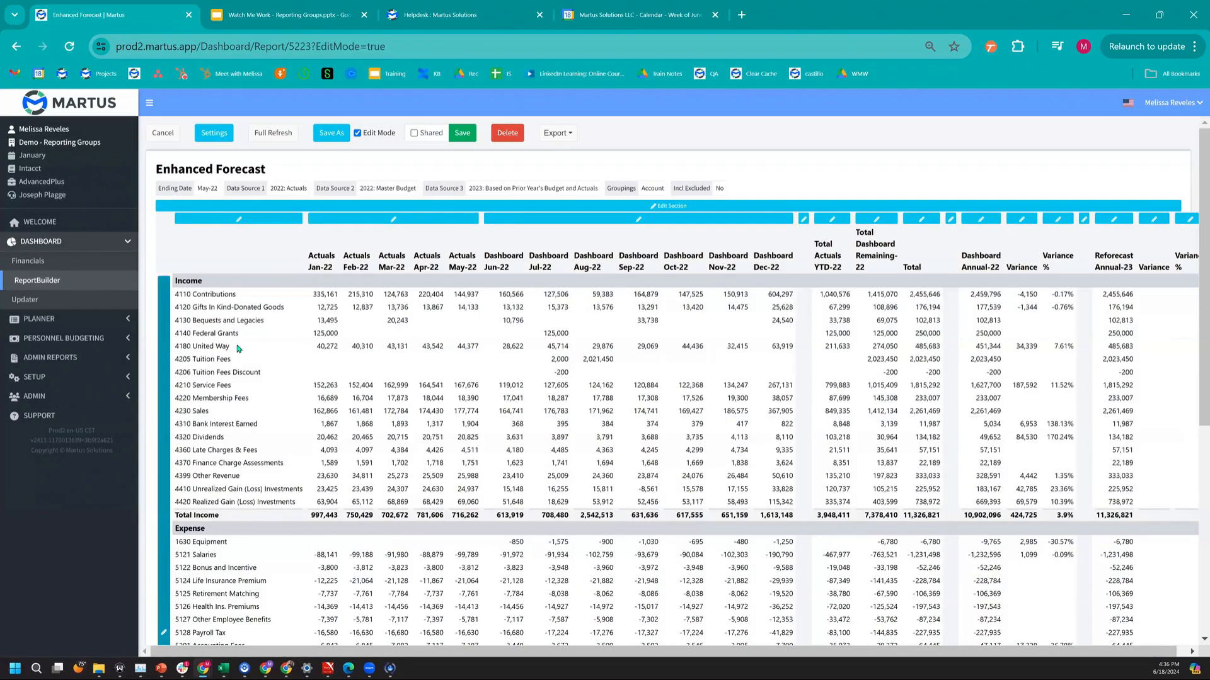
# Add a row above the income statement row and set its row type to Gain/Loss Layout
pyautogui.click(239, 349)
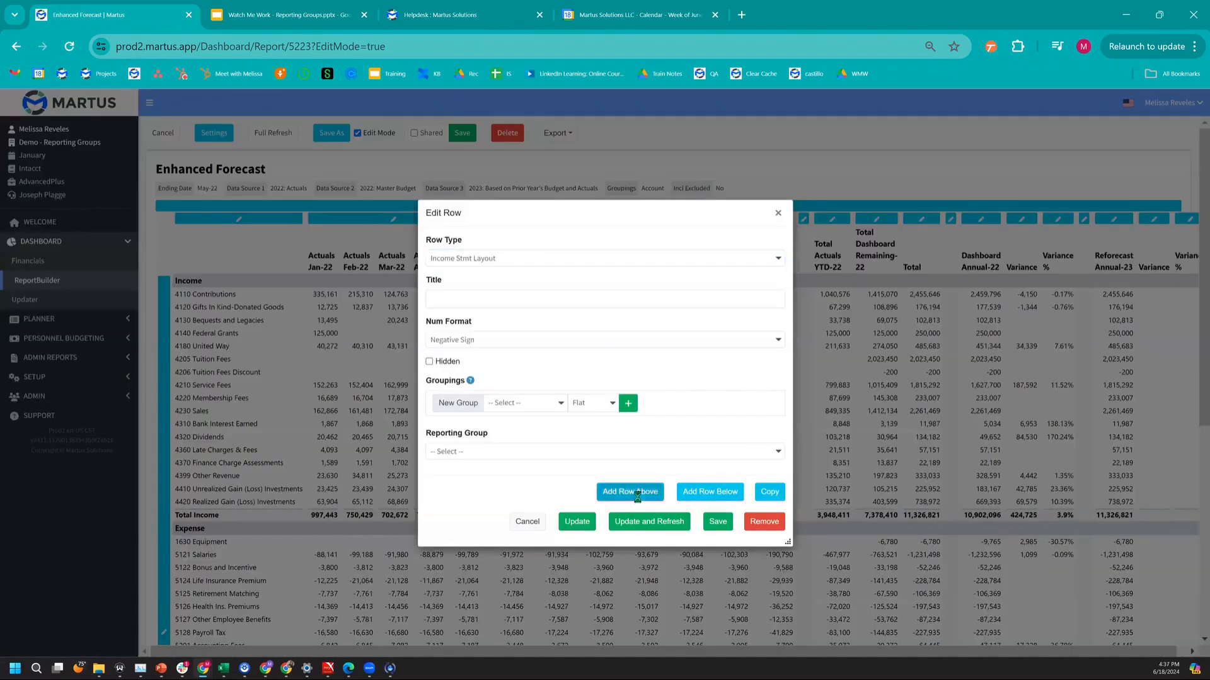
pyautogui.click(630, 491)
pyautogui.click(163, 282)
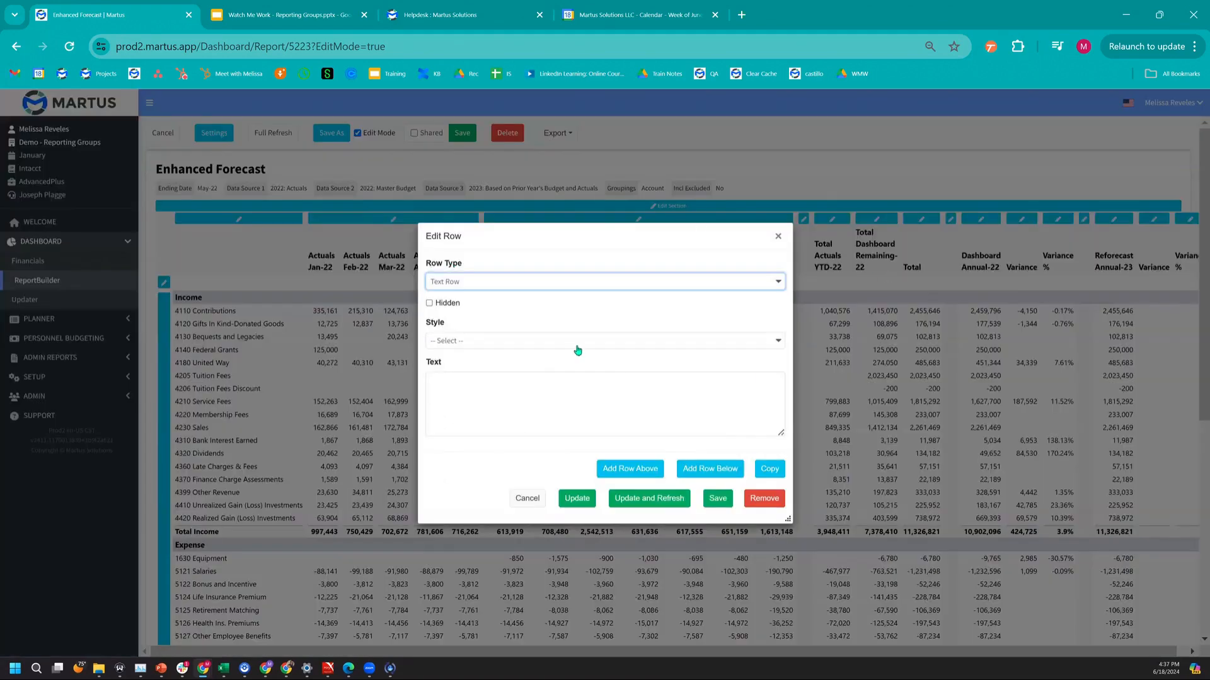
pyautogui.click(474, 287)
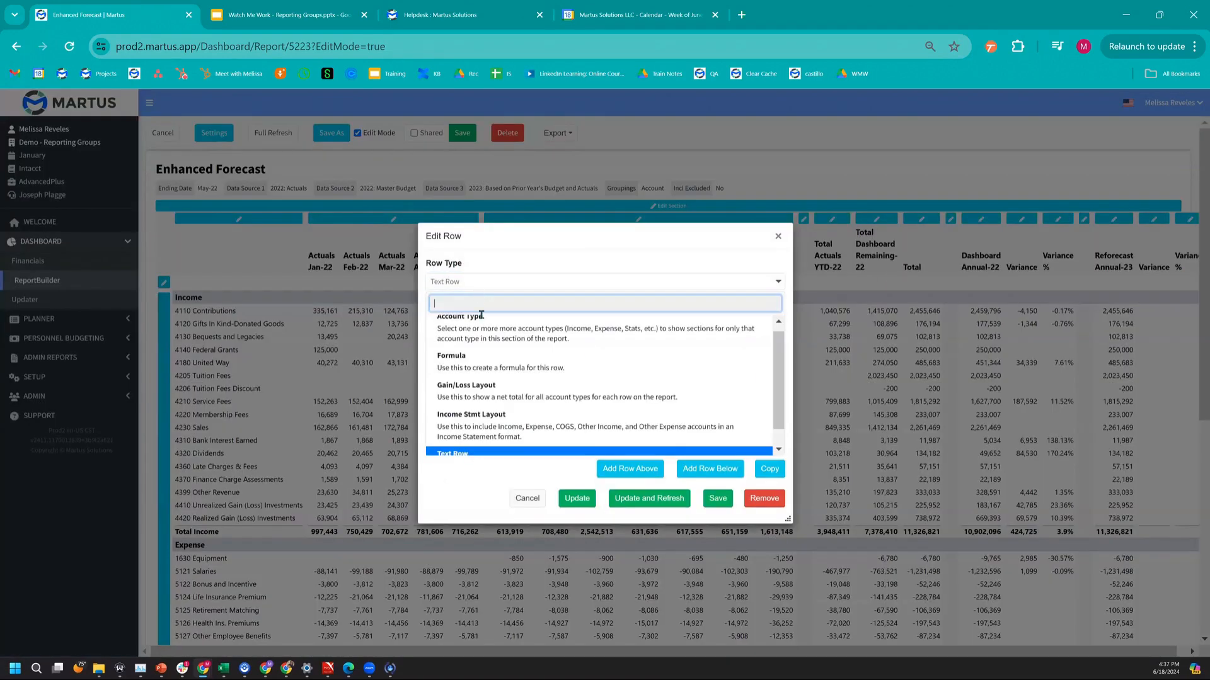
pyautogui.click(491, 392)
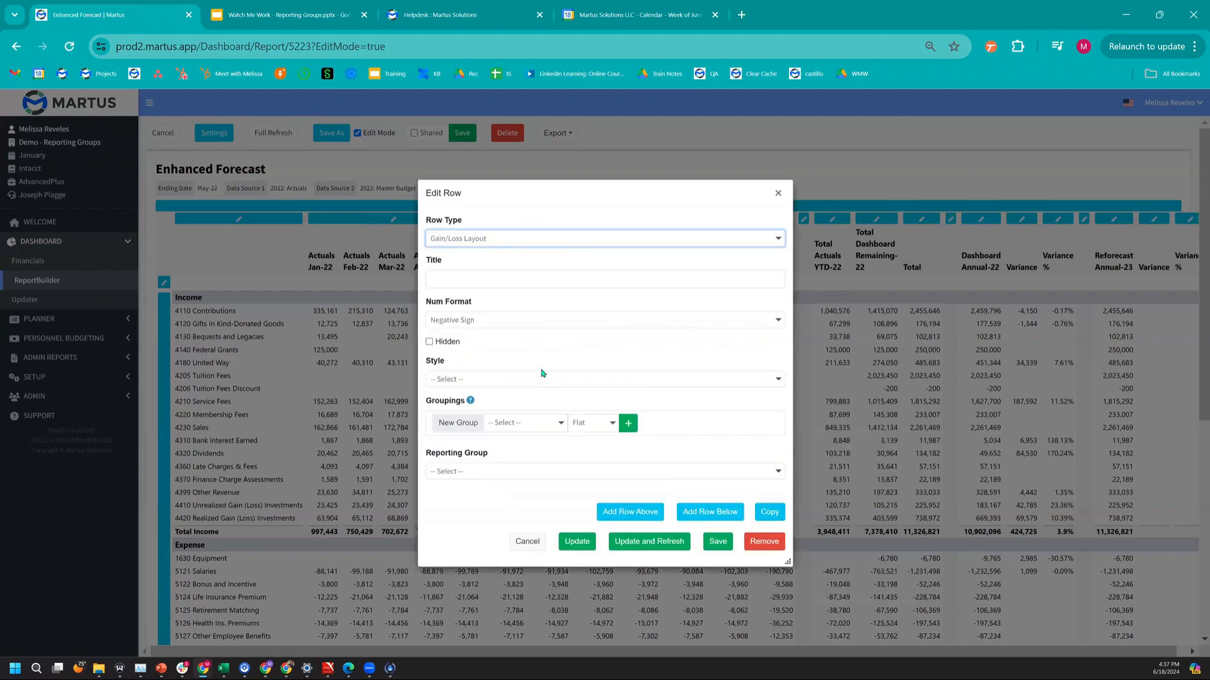
pyautogui.click(567, 246)
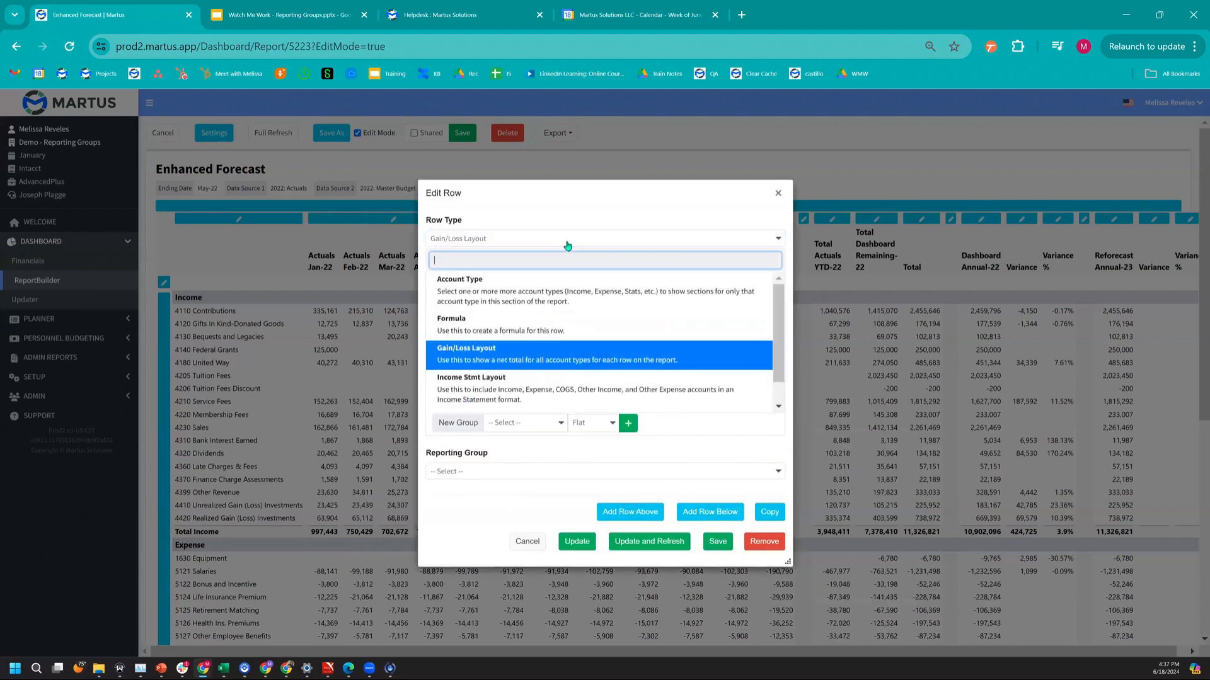
pyautogui.click(568, 246)
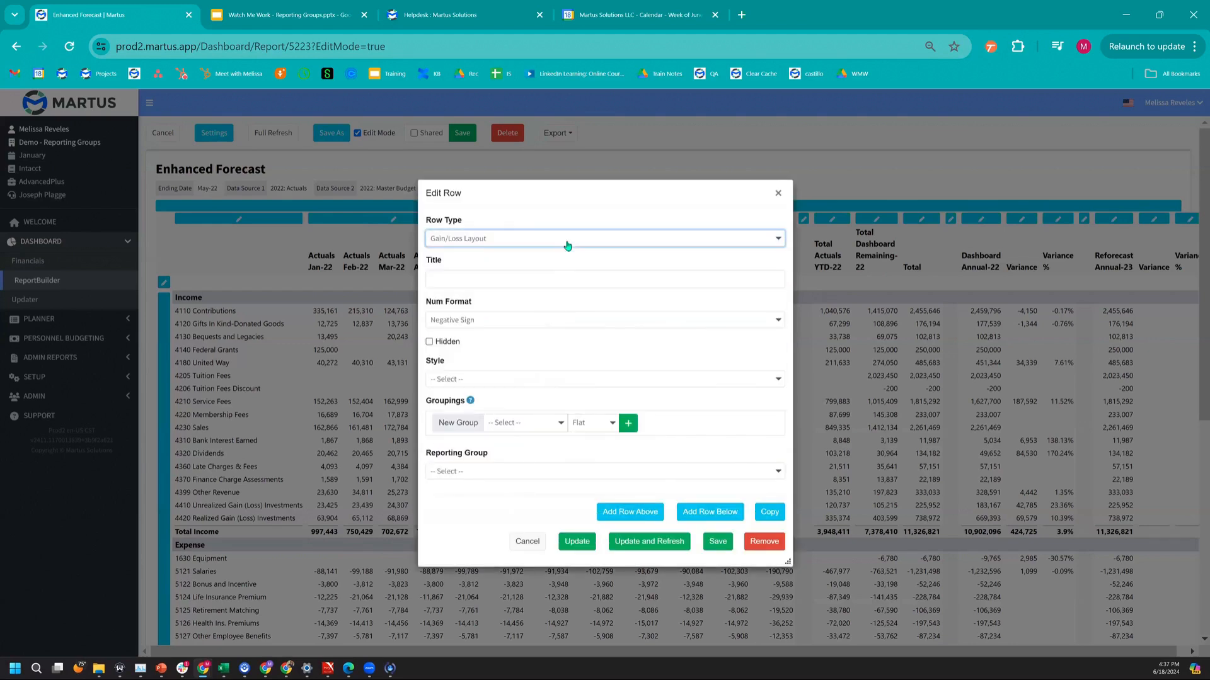
# Group the new Gain/Loss row by Department and restrict it to the Operations reporting group
pyautogui.click(533, 429)
pyautogui.click(552, 466)
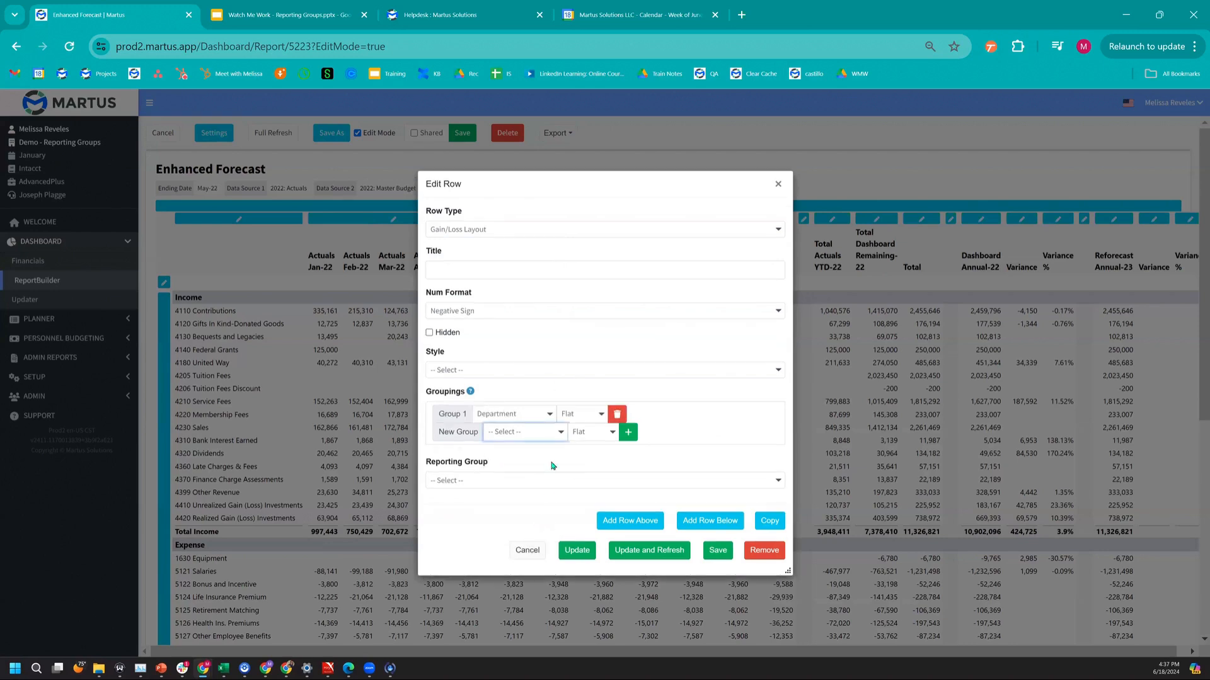
pyautogui.click(555, 458)
pyautogui.click(511, 486)
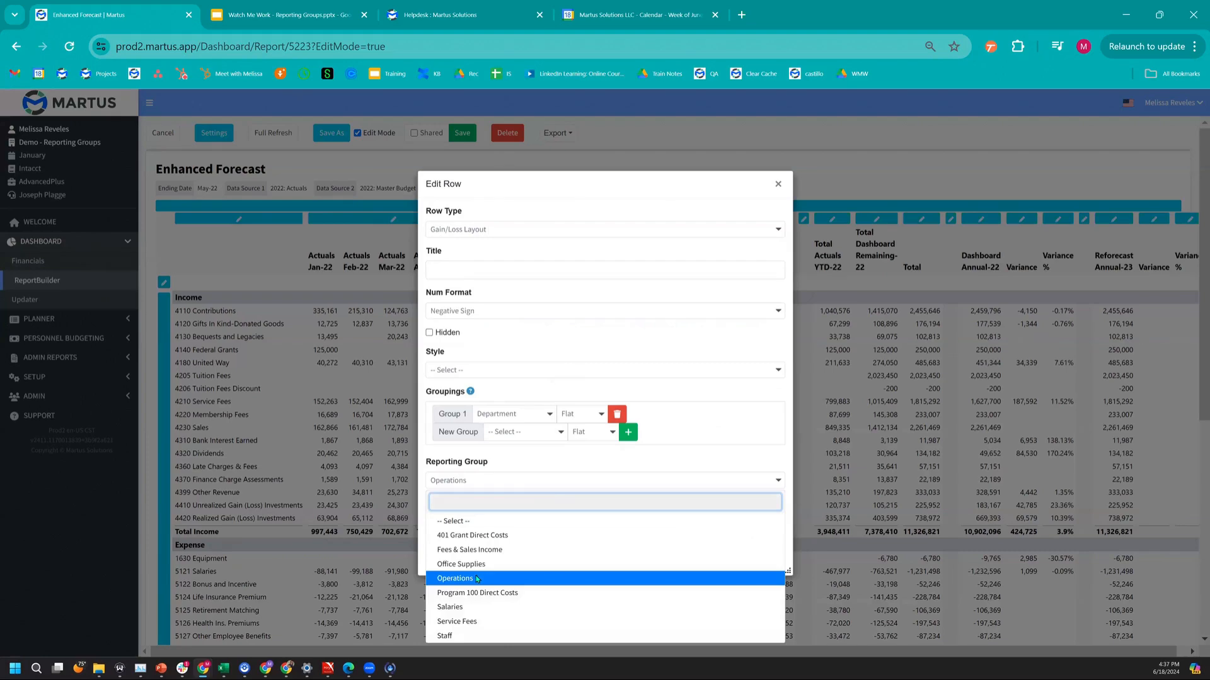
pyautogui.click(456, 577)
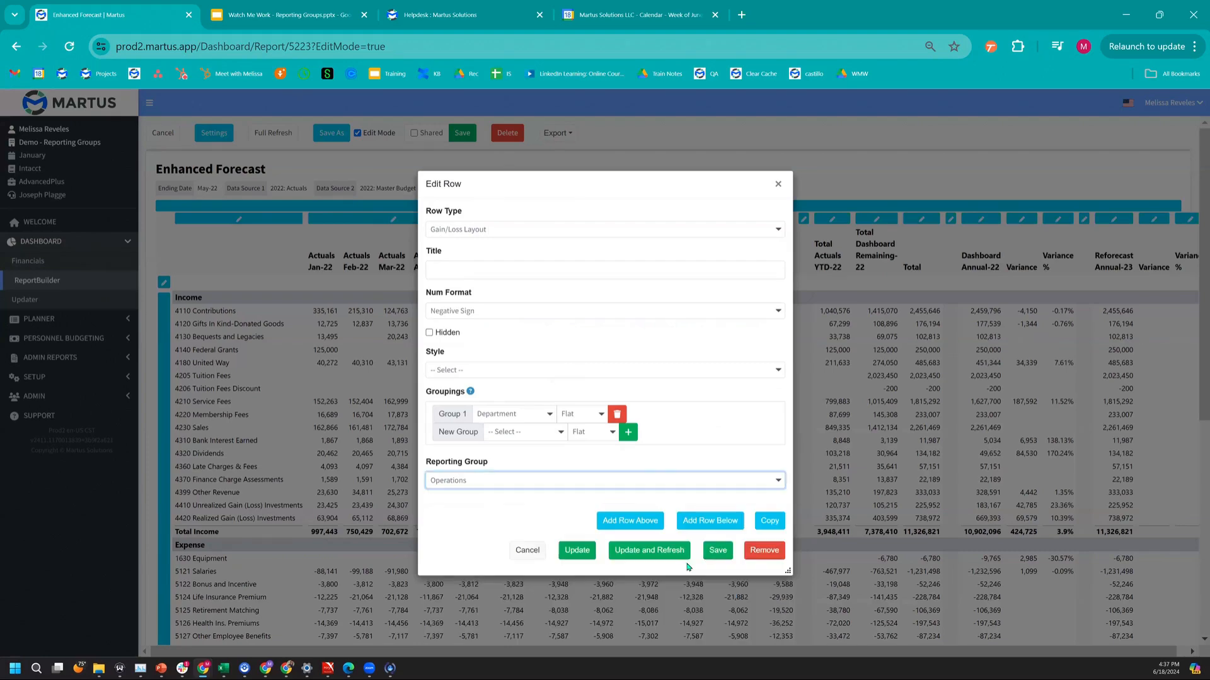
pyautogui.click(721, 551)
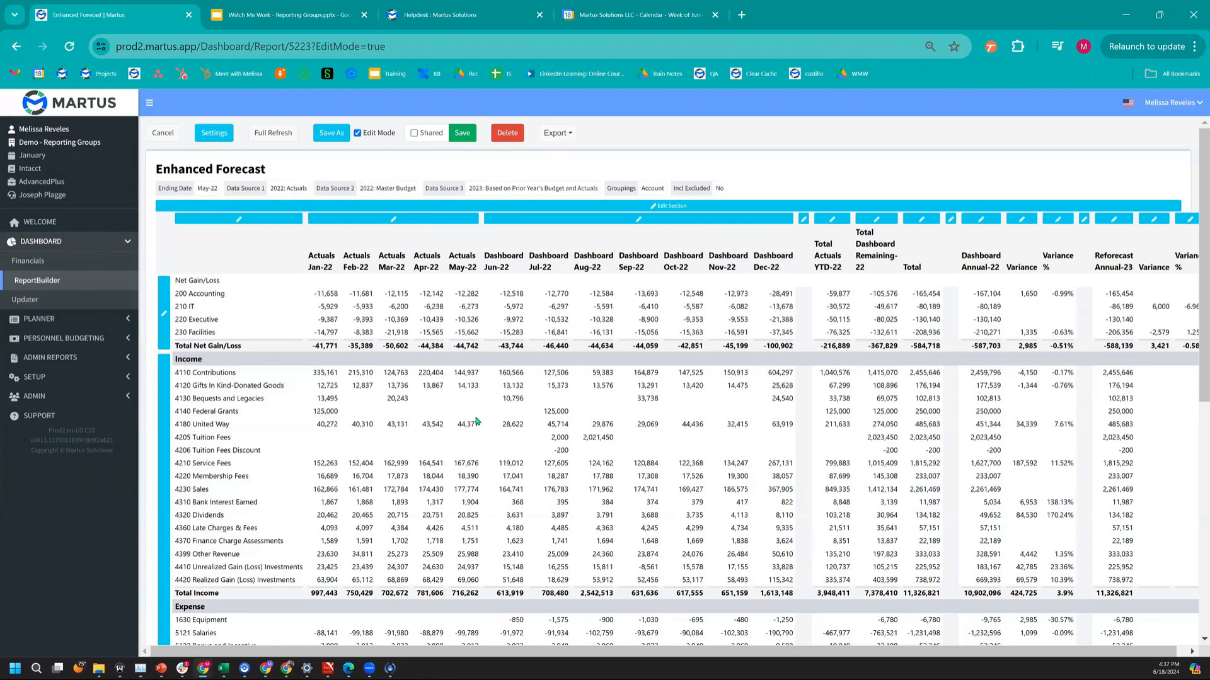
# Add Account as the second grouping of the Gain/Loss row, beneath Department
pyautogui.moveTo(176, 294); pyautogui.dragTo(230, 338)
pyautogui.click(228, 338)
pyautogui.click(301, 350)
pyautogui.click(536, 432)
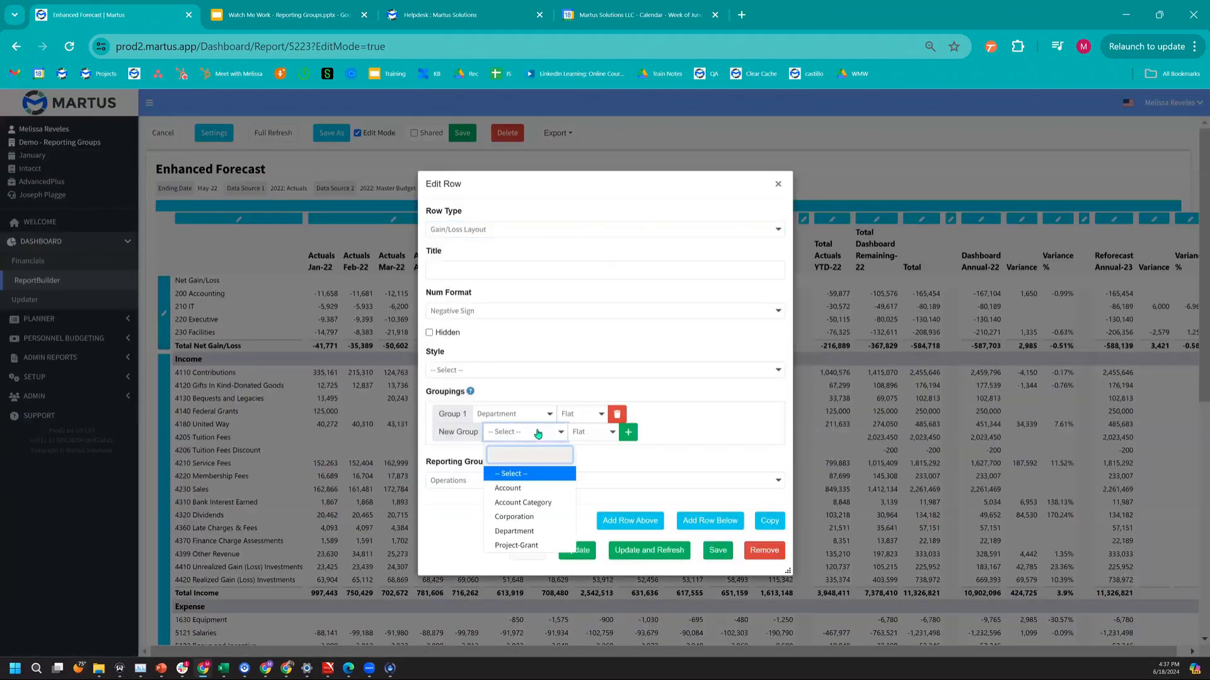
pyautogui.click(542, 501)
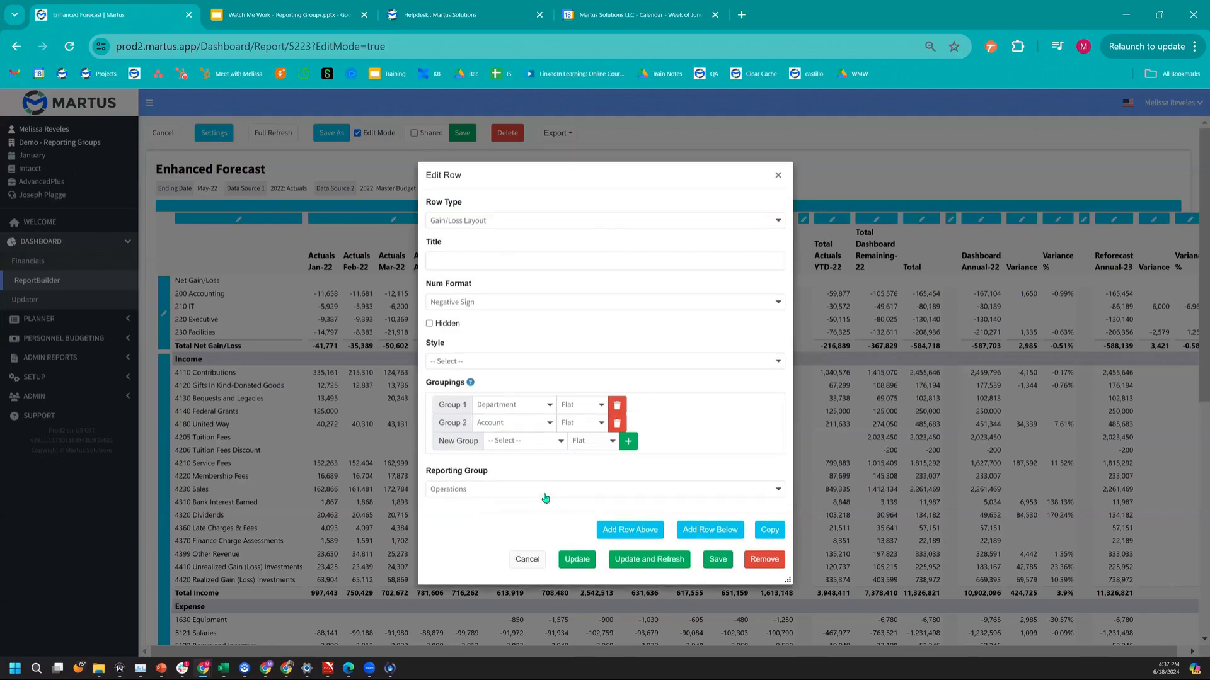
pyautogui.click(717, 559)
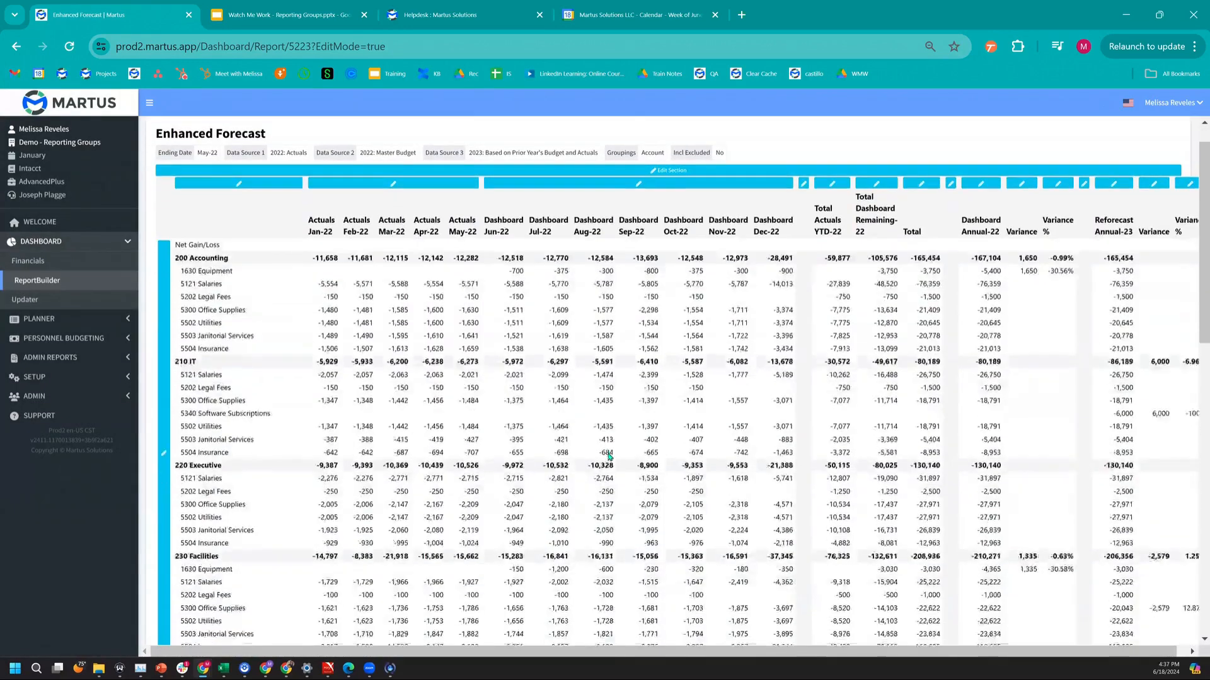
# Review the department and account breakdown and title the Gain/Loss row Operations
pyautogui.scroll(-5, 608, 457)
pyautogui.scroll(-3, 608, 456)
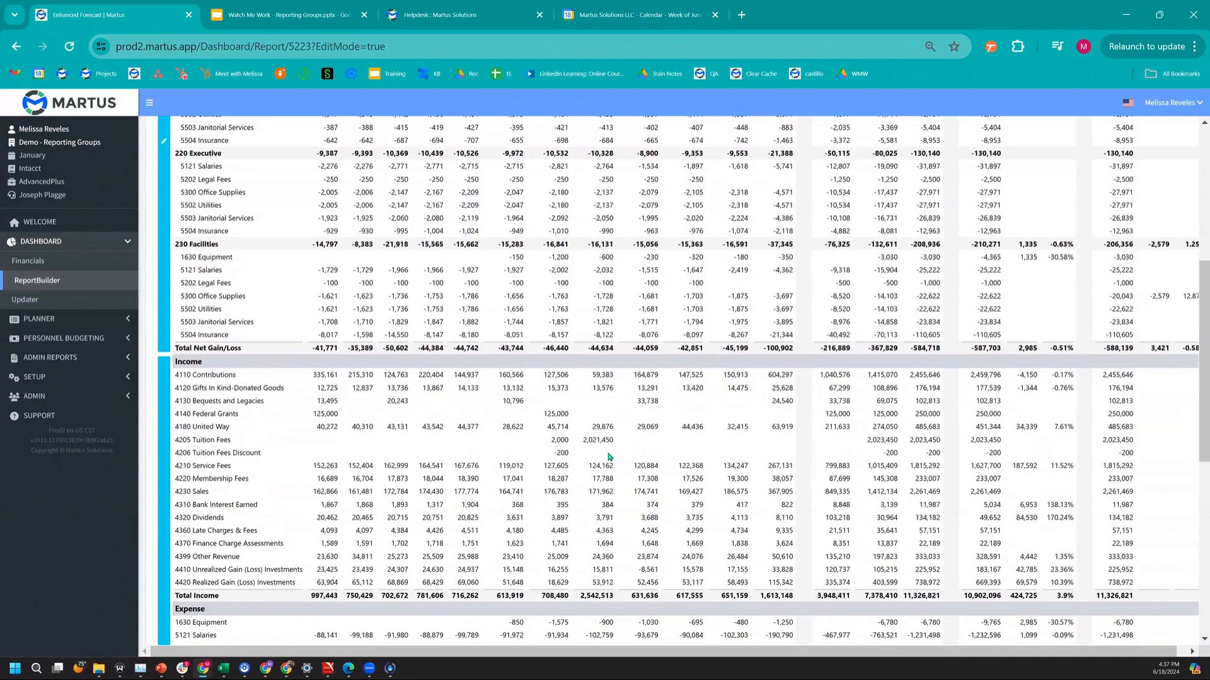
pyautogui.scroll(4, 608, 457)
pyautogui.scroll(4, 264, 408)
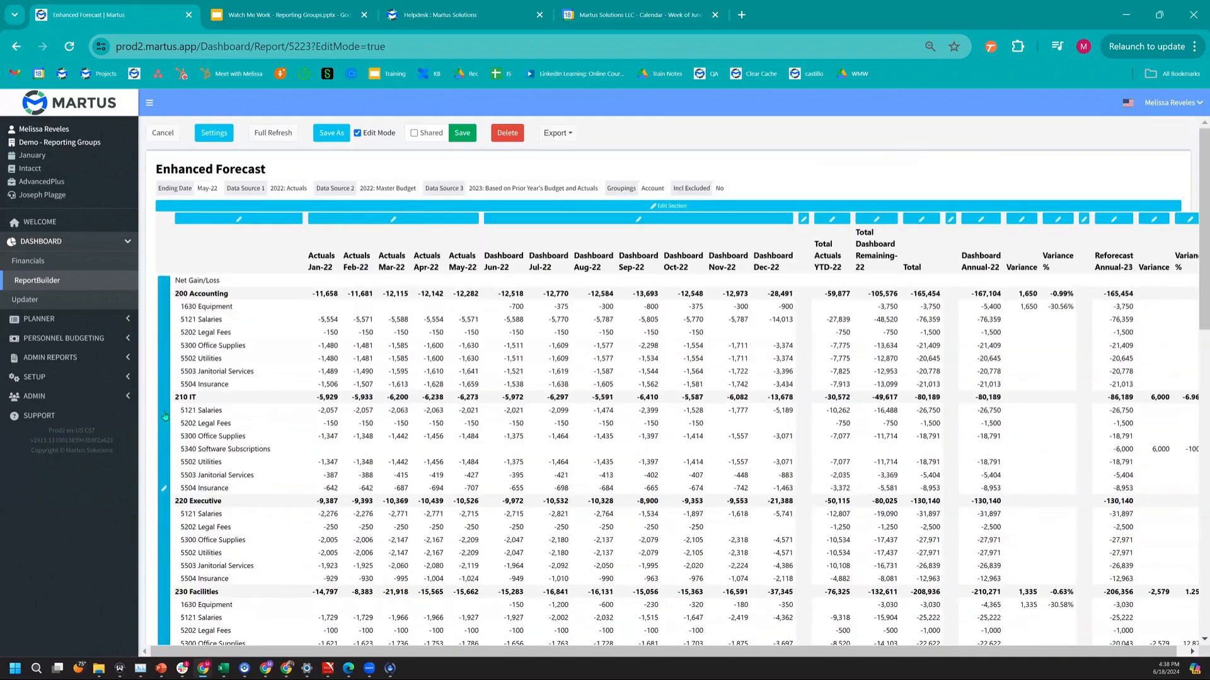
pyautogui.click(165, 416)
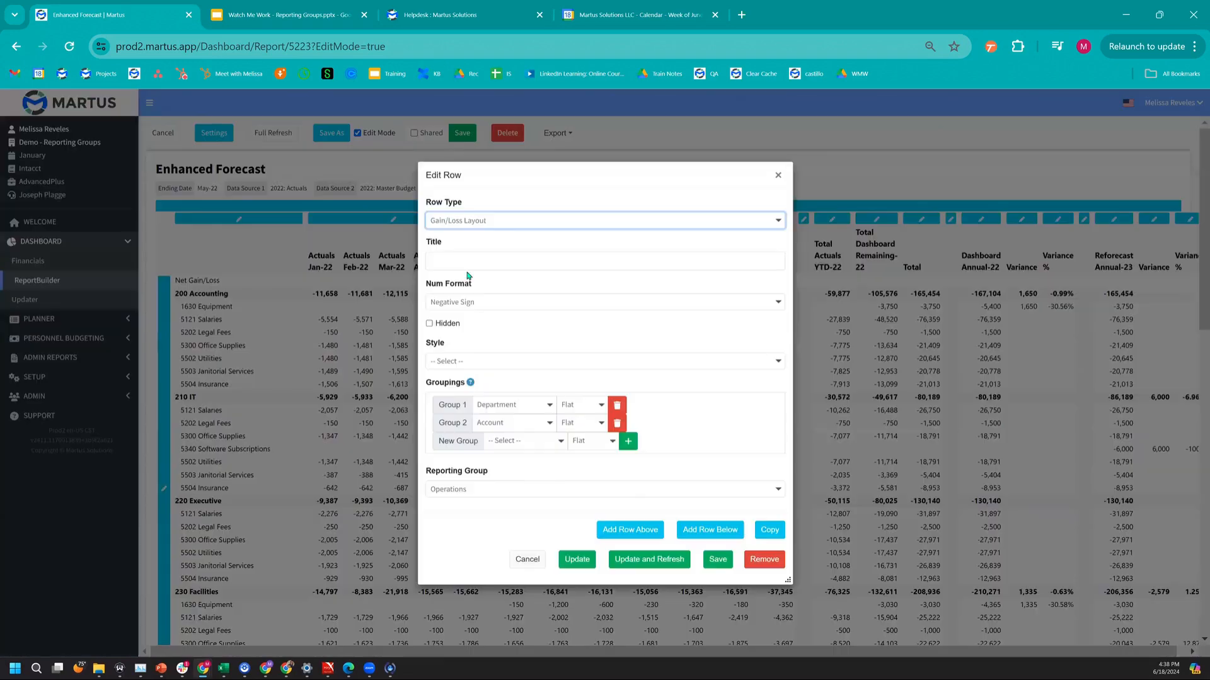
pyautogui.click(466, 260)
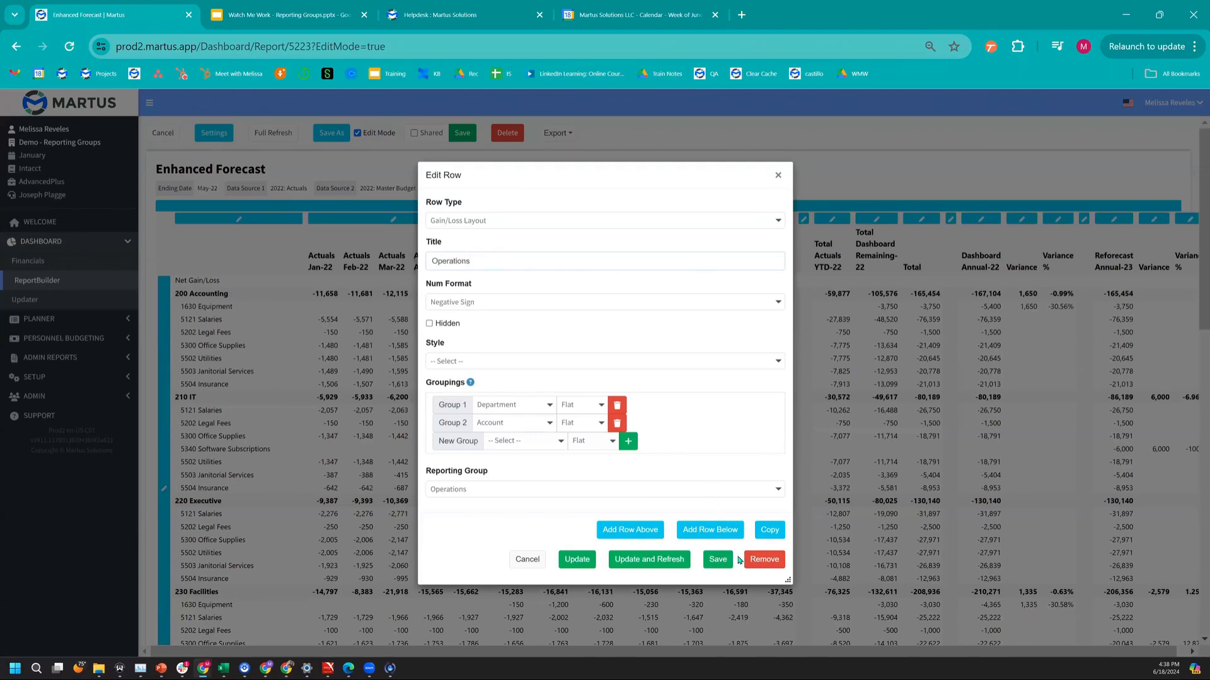
pyautogui.click(716, 561)
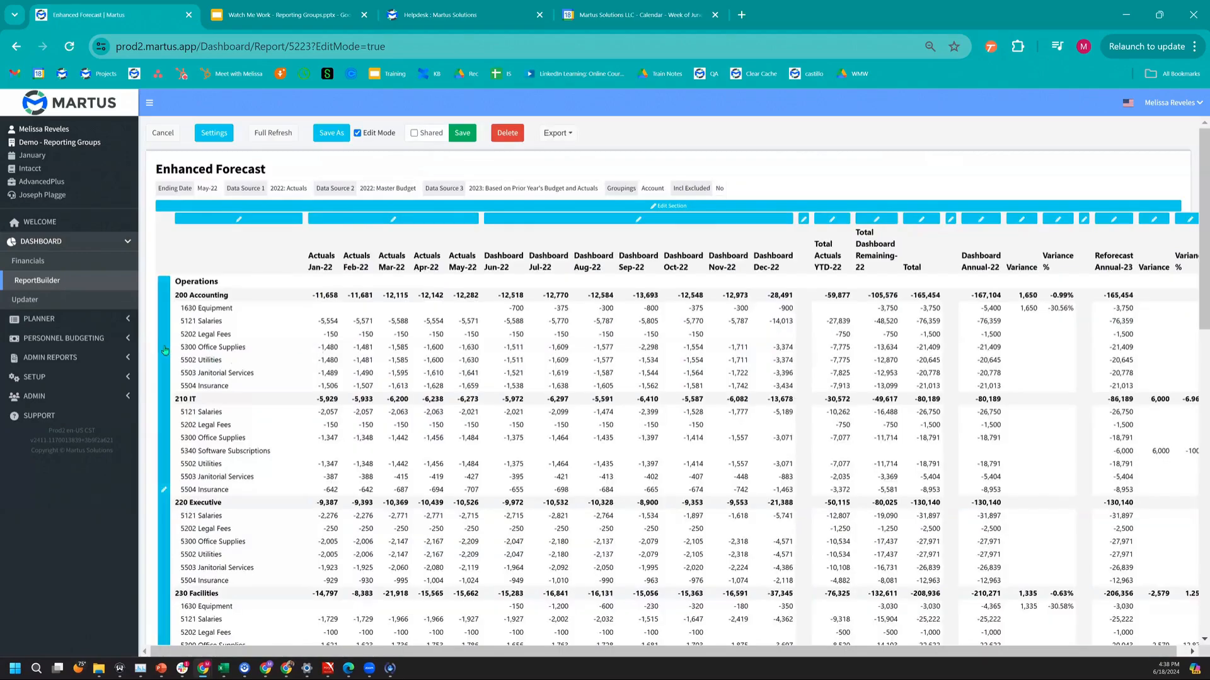
# Switch the Operations row's reporting group to Office Supplies
pyautogui.click(165, 350)
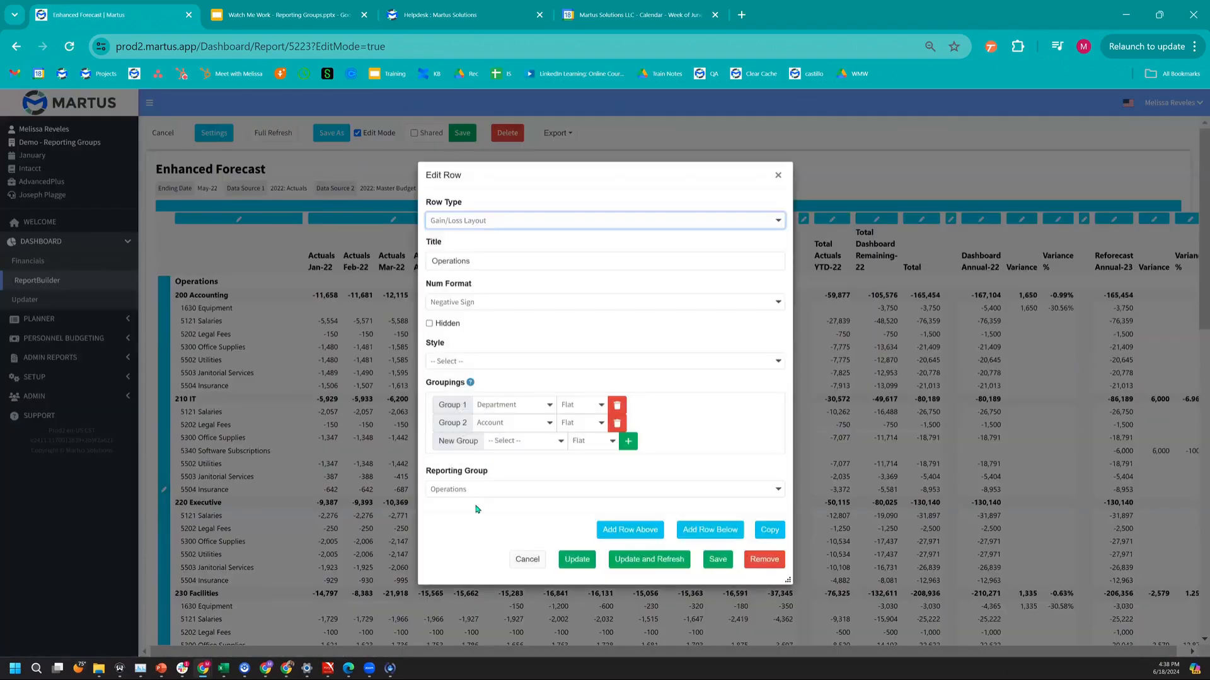
pyautogui.click(477, 491)
pyautogui.click(472, 574)
pyautogui.click(718, 560)
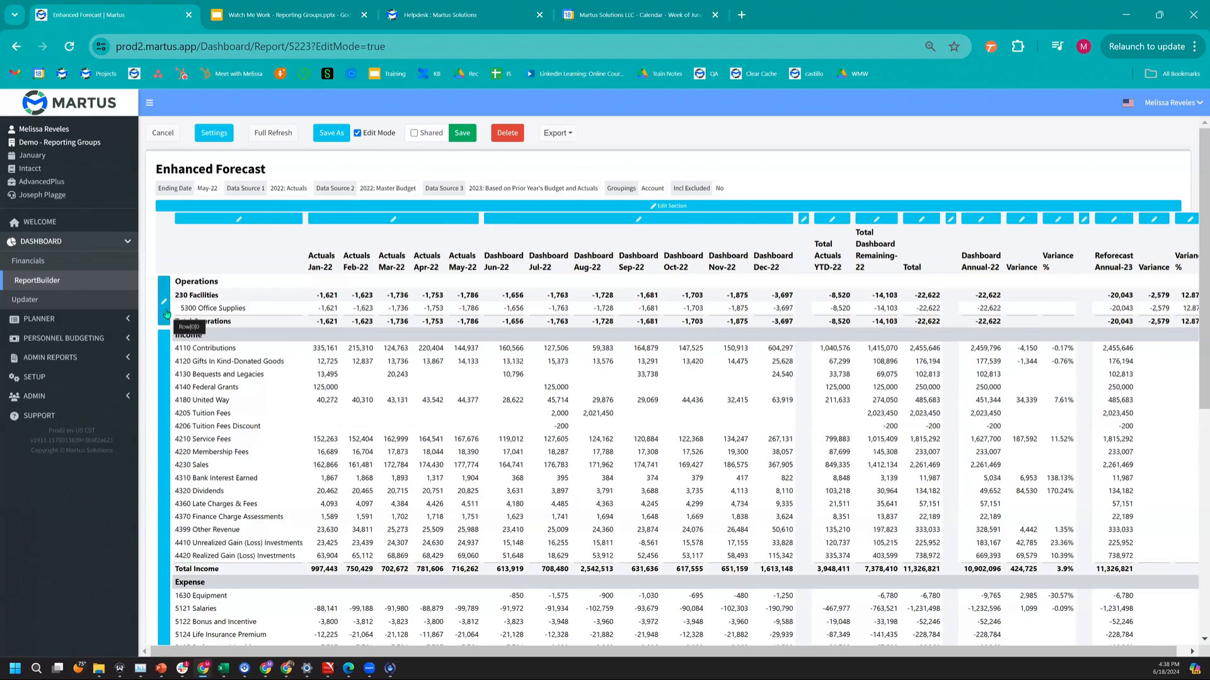
# Set the row's reporting group back to Operations
pyautogui.click(167, 314)
pyautogui.click(489, 489)
pyautogui.click(476, 586)
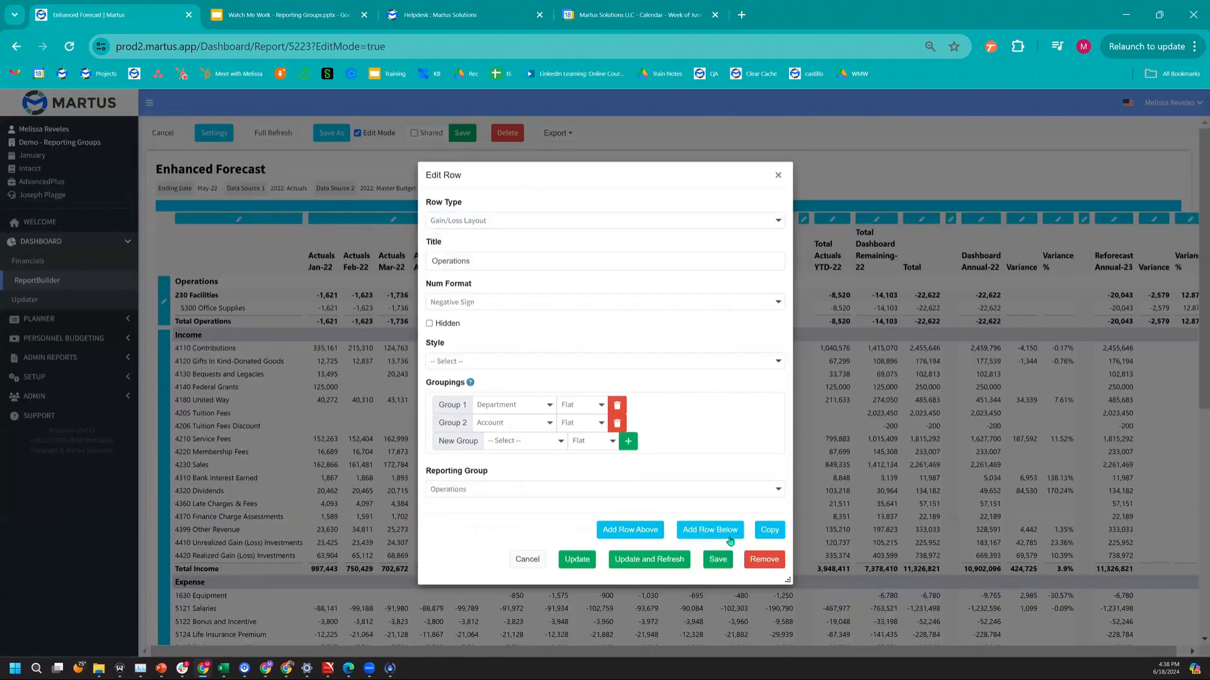
pyautogui.click(716, 560)
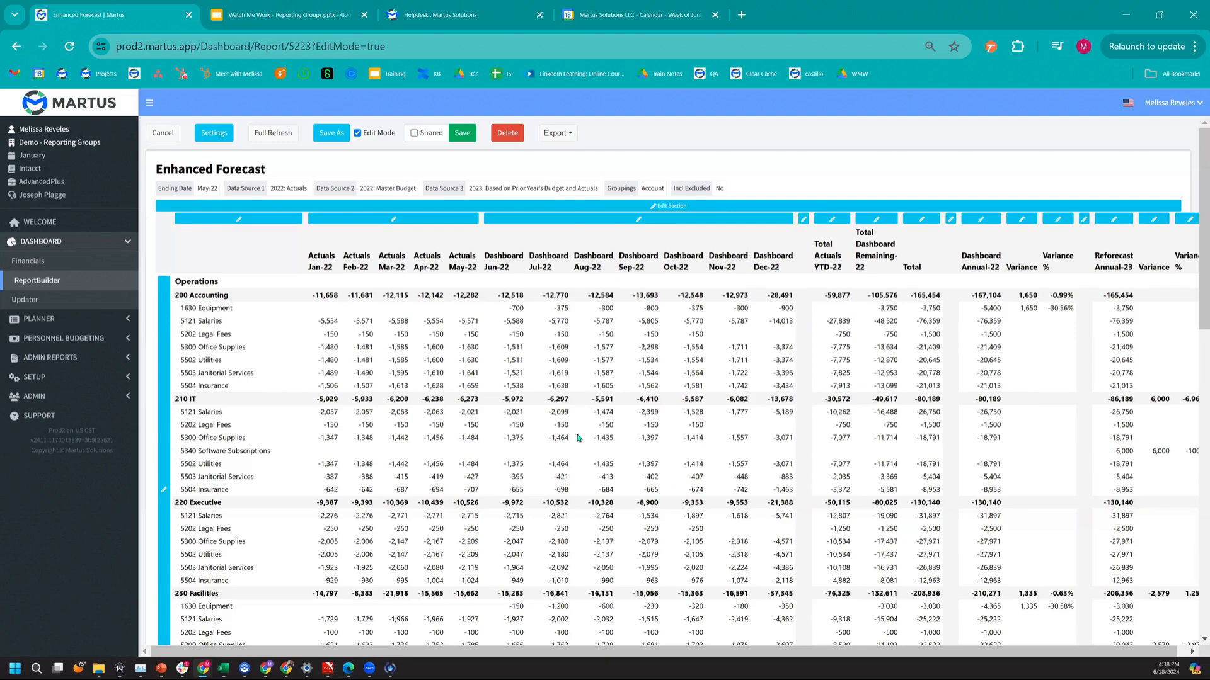
# Add a section above the tabular section and set its type to Chart Section
pyautogui.click(600, 212)
pyautogui.click(504, 284)
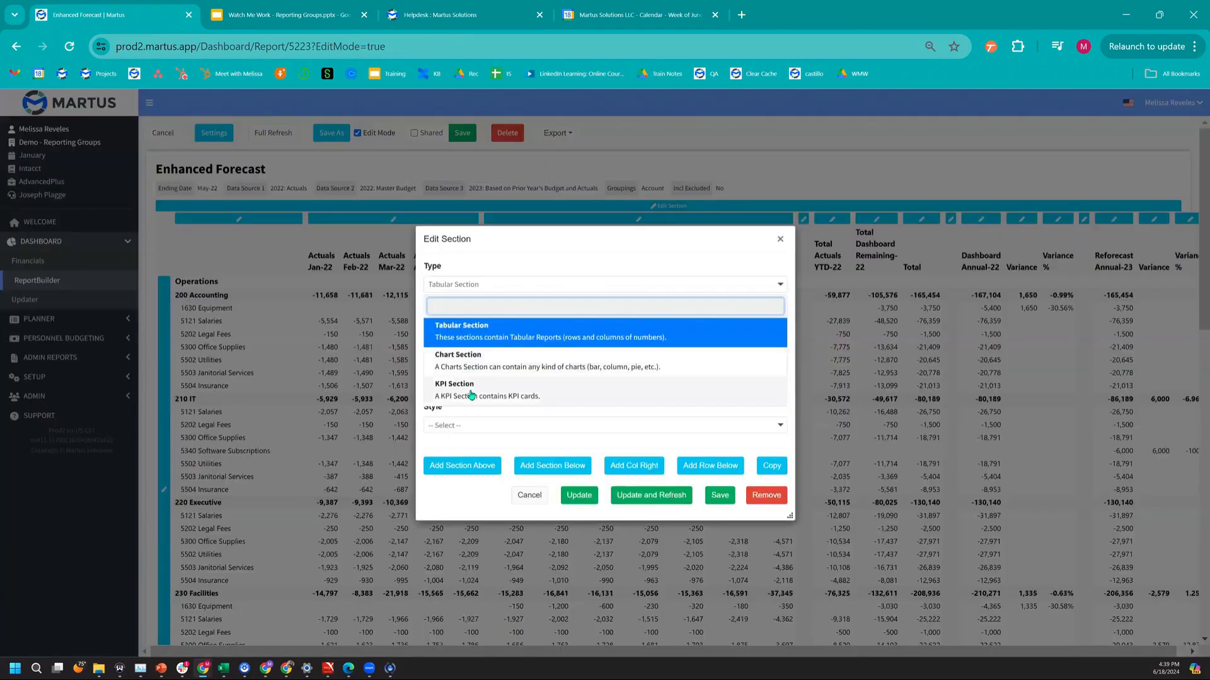
pyautogui.click(457, 477)
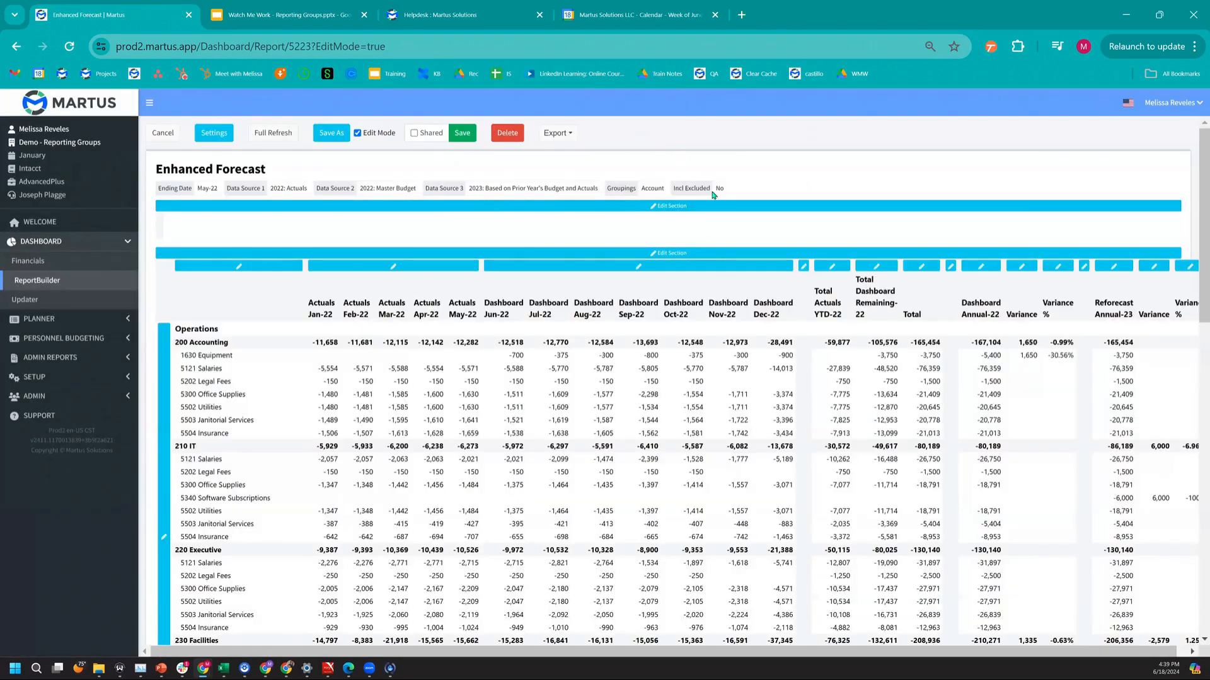
pyautogui.click(693, 208)
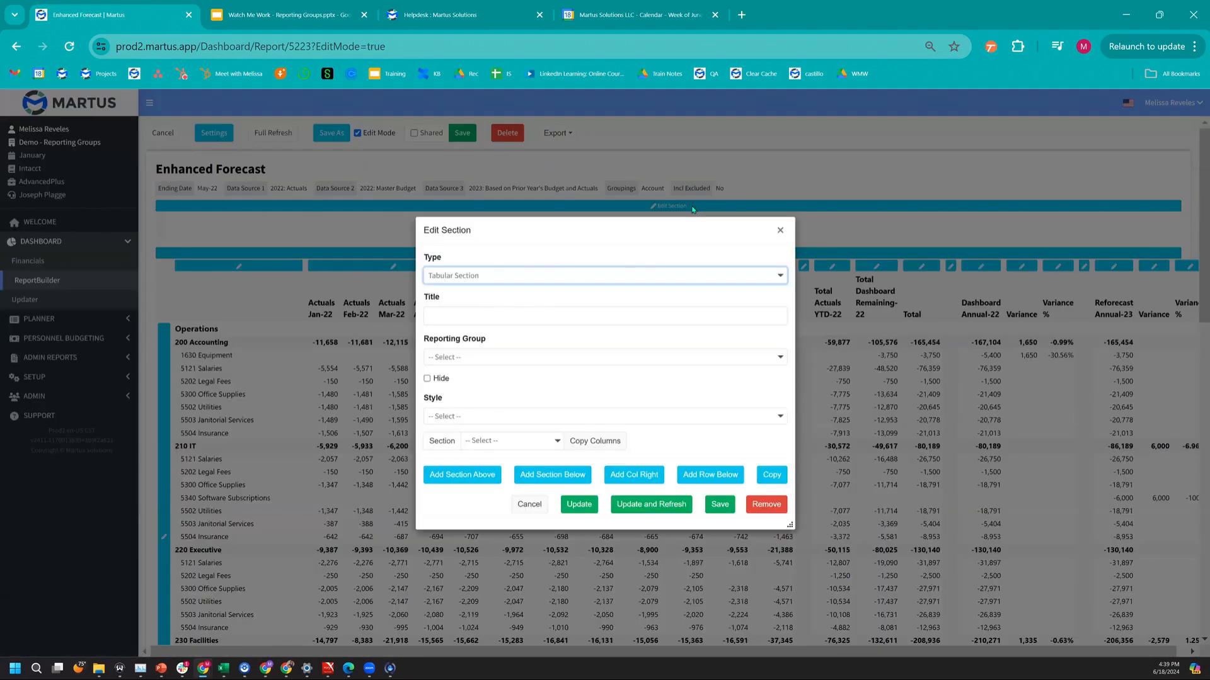
pyautogui.click(630, 278)
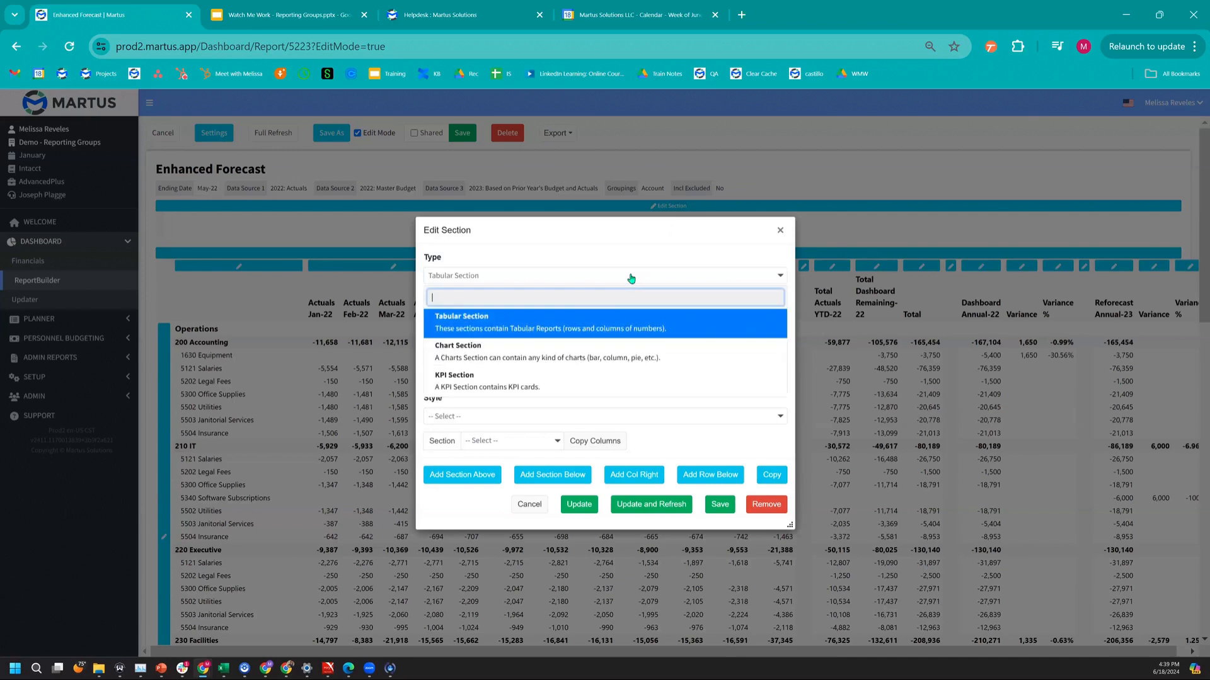
pyautogui.click(532, 361)
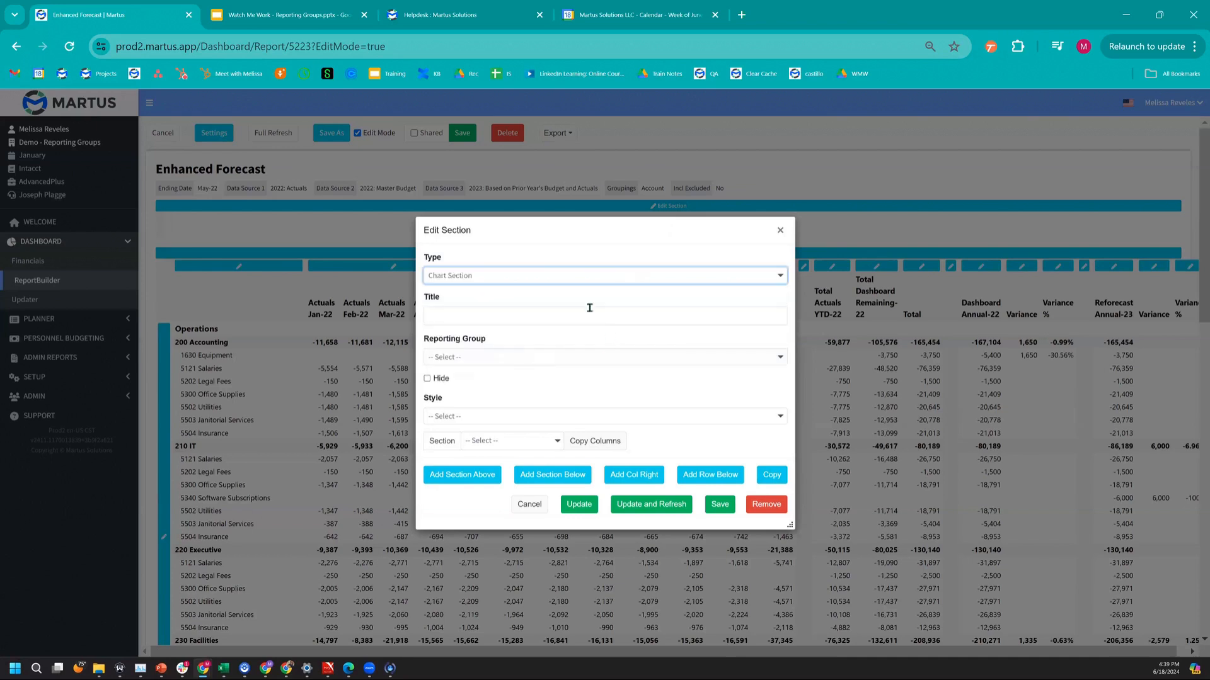
pyautogui.click(724, 509)
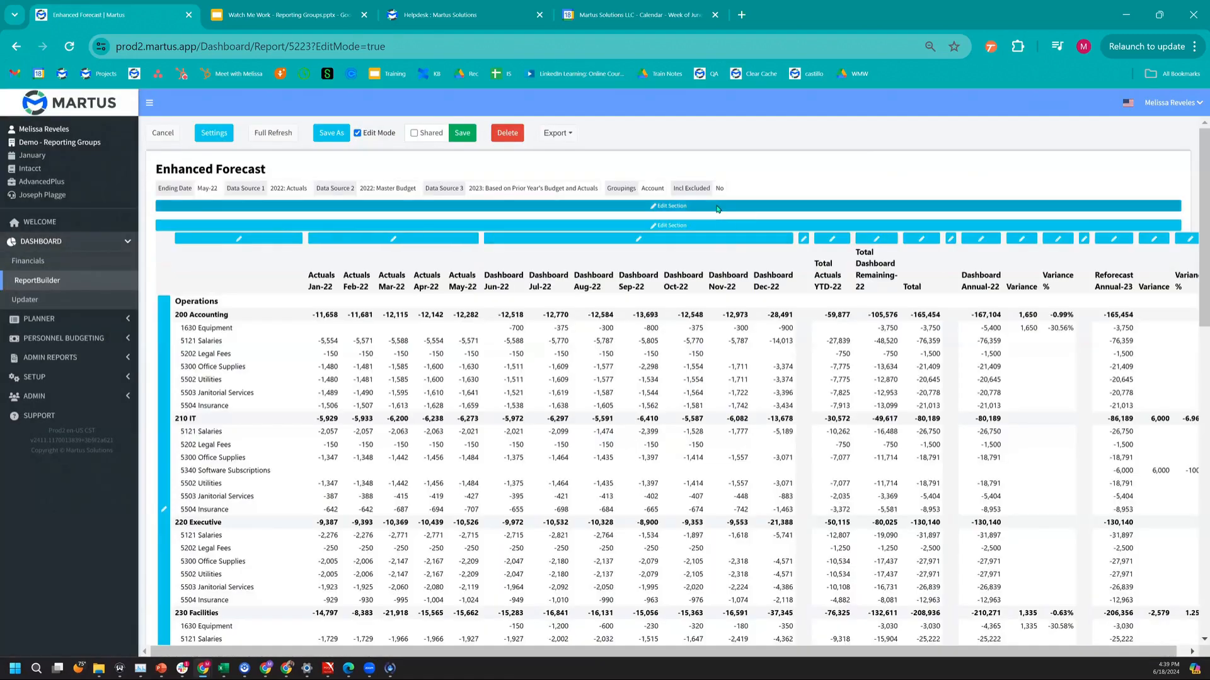
# Add a chart to the new chart section
pyautogui.click(717, 206)
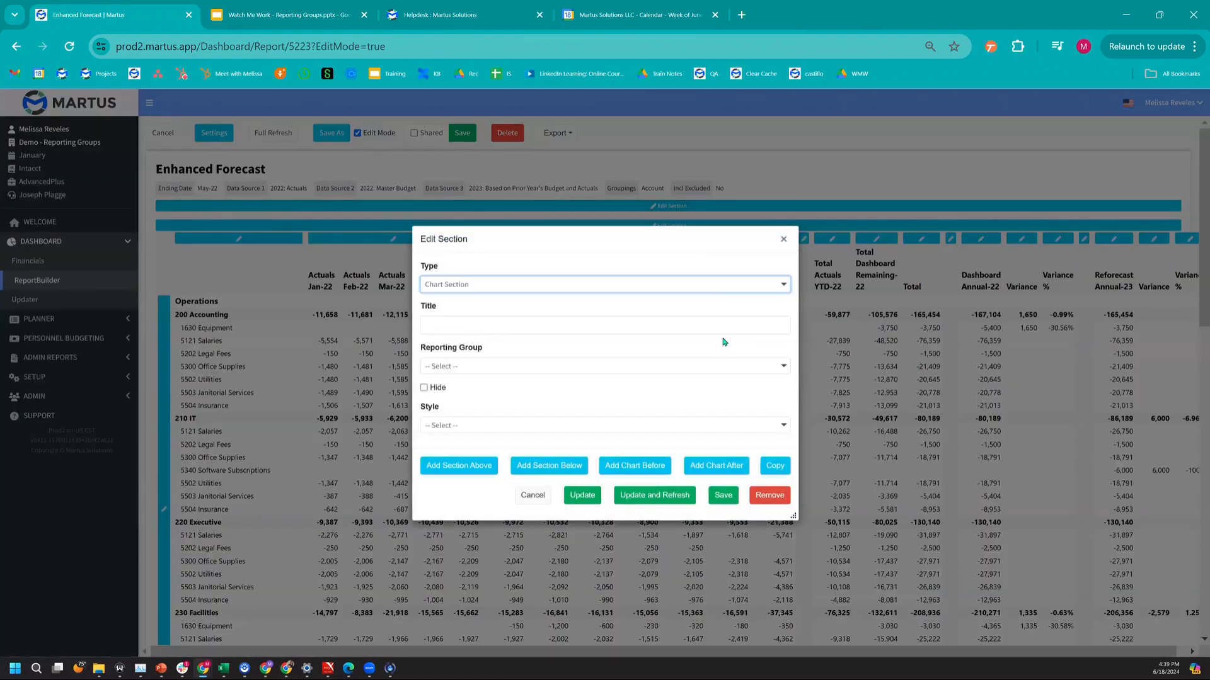
pyautogui.click(683, 241)
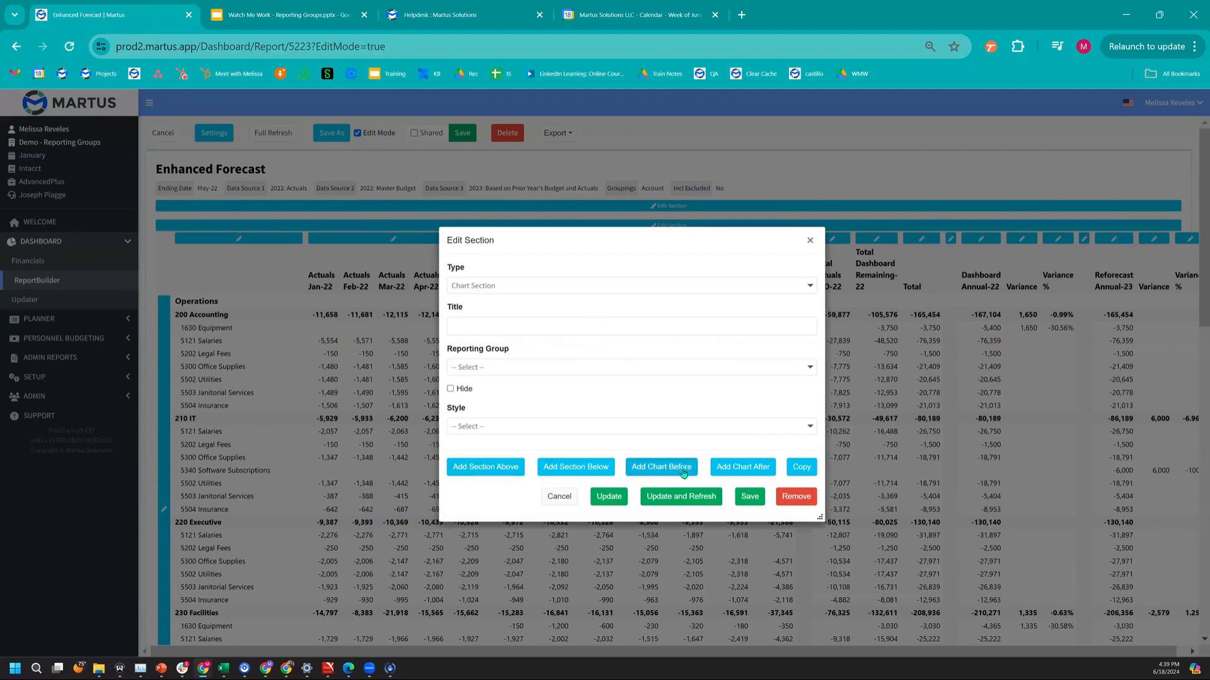
pyautogui.click(728, 467)
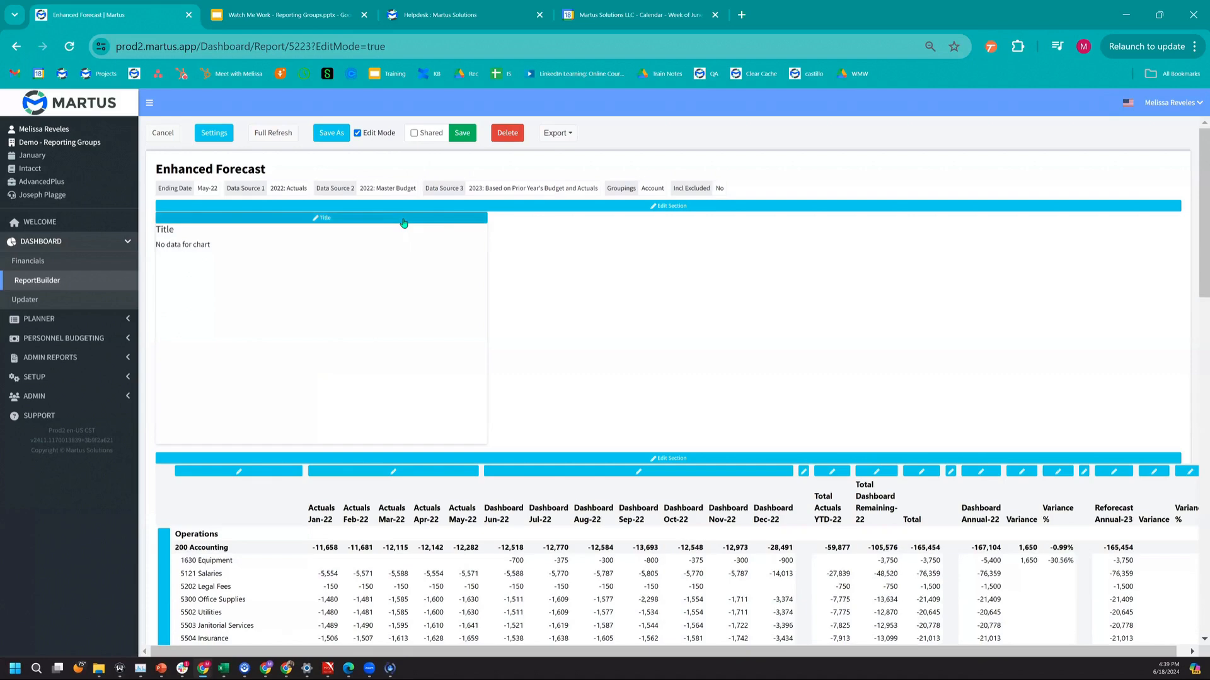
# Title the chart Budget by Account, make it a Pie chart and use Next Year Planner as its data source
pyautogui.click(408, 218)
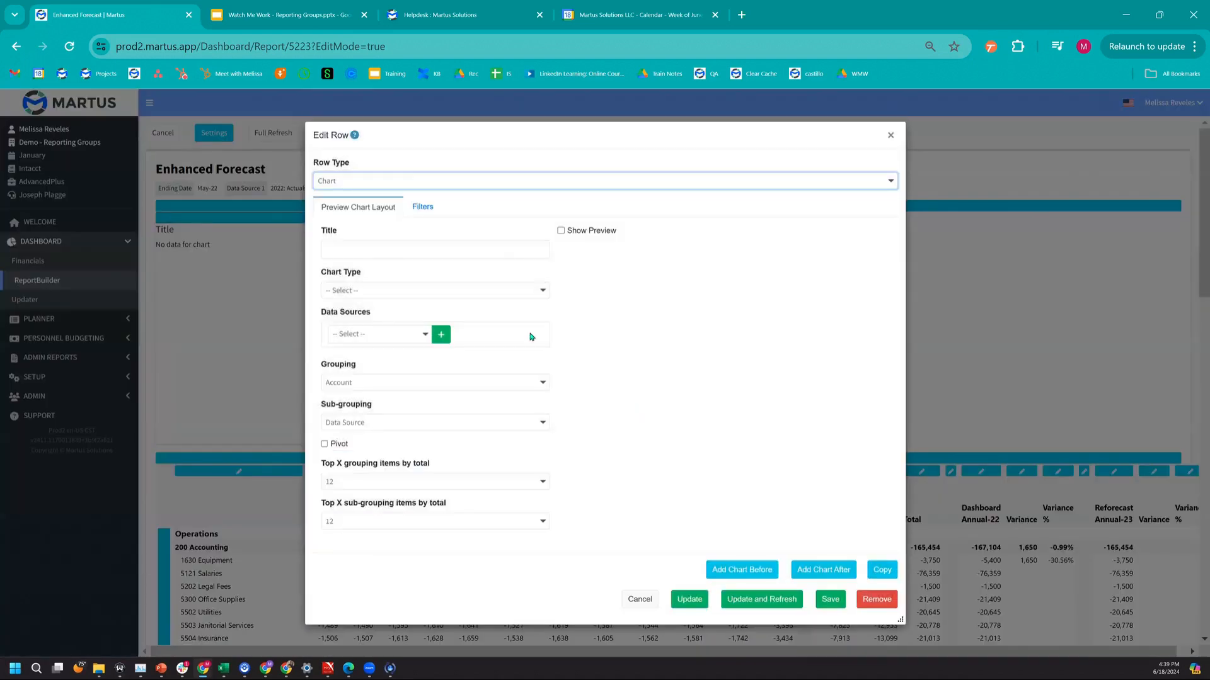
pyautogui.click(450, 251)
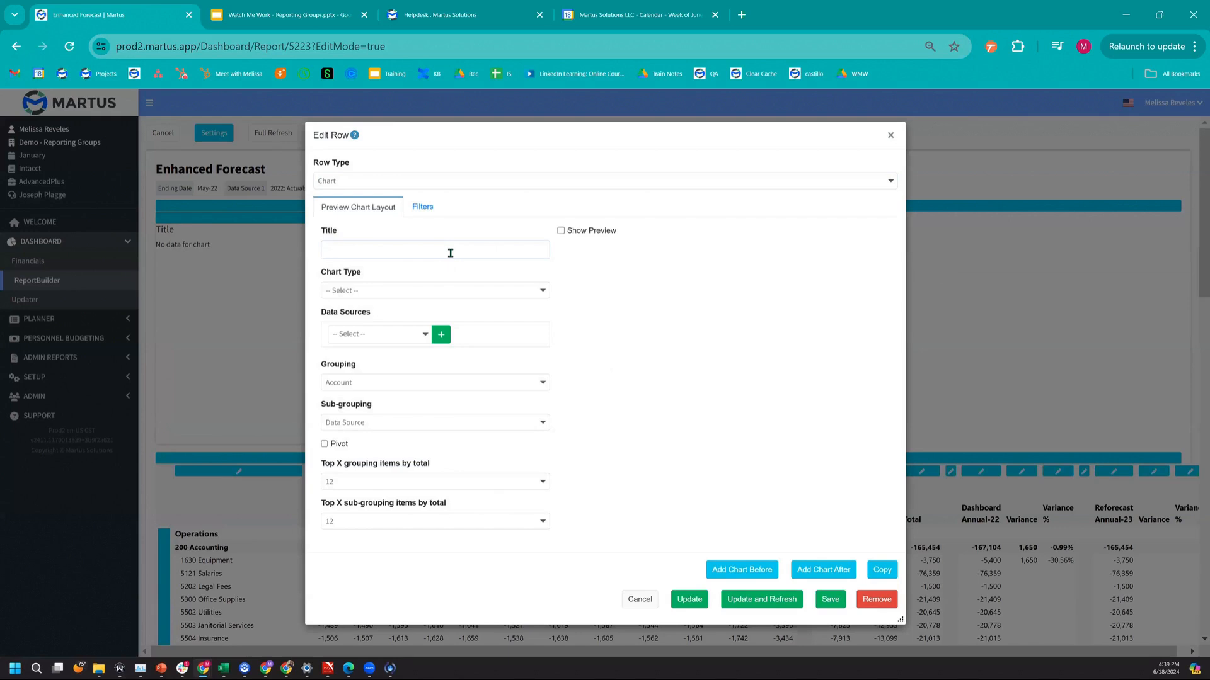
pyautogui.write('Budget by Account')
pyautogui.click(441, 291)
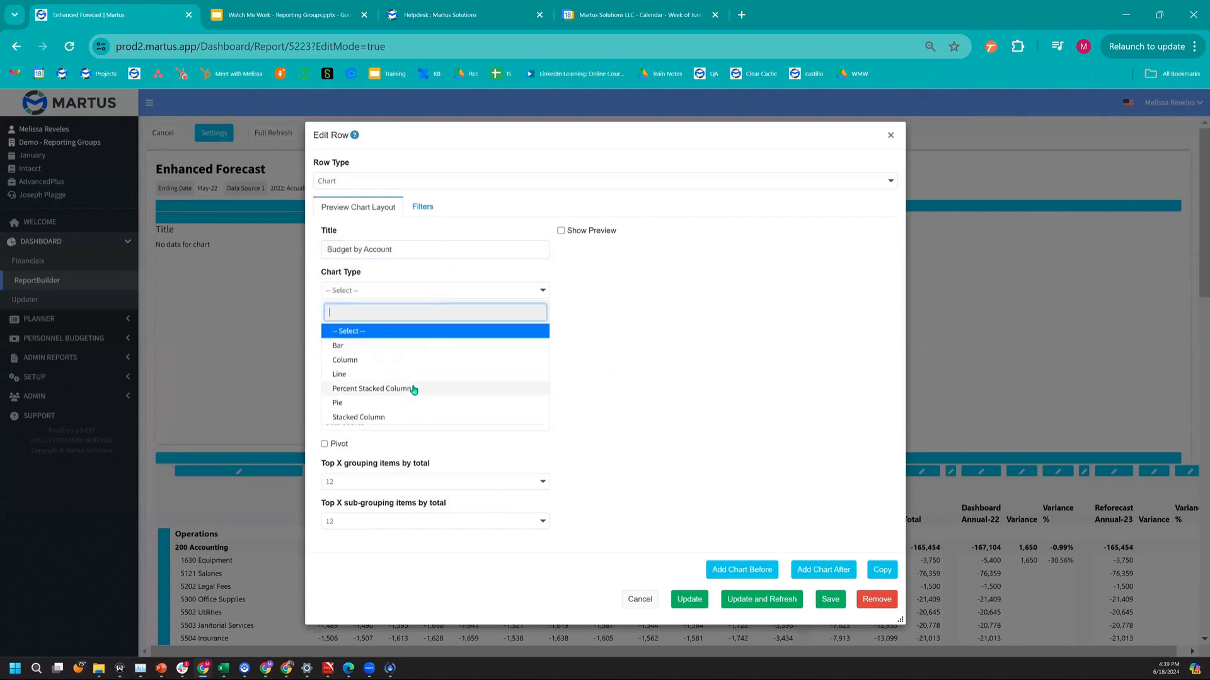
pyautogui.click(404, 402)
pyautogui.click(403, 334)
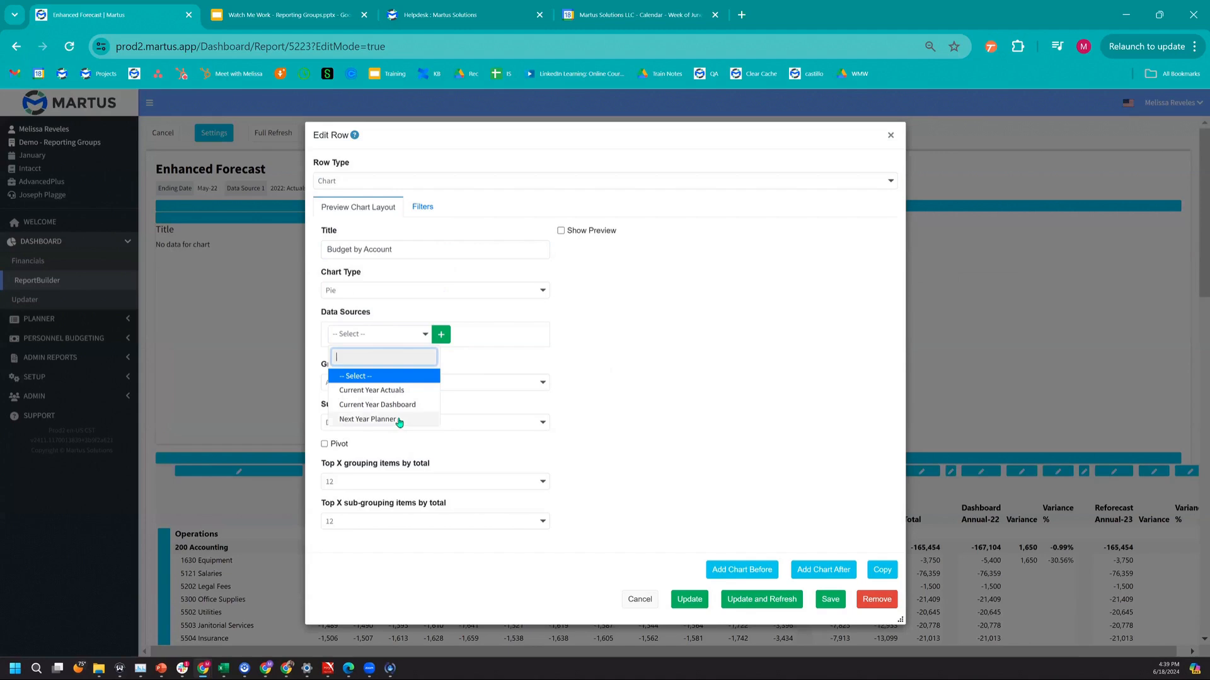
pyautogui.click(371, 419)
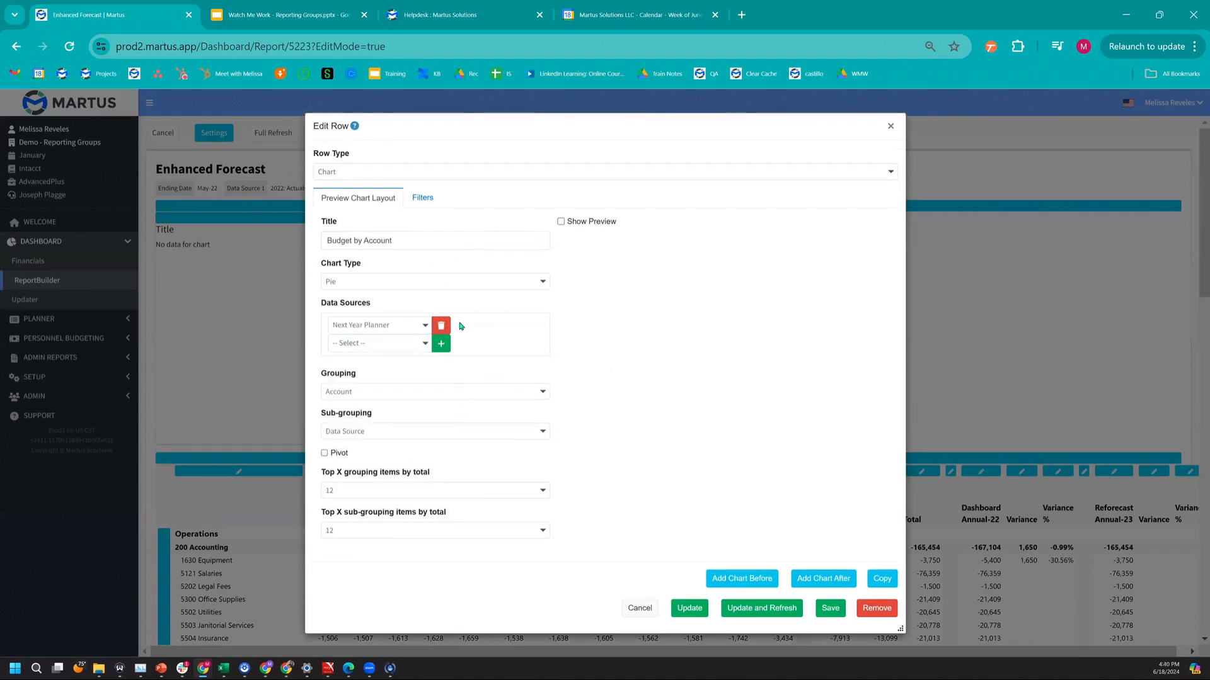
# Filter the Budget by Account chart to the Operations reporting group and save it
pyautogui.click(414, 201)
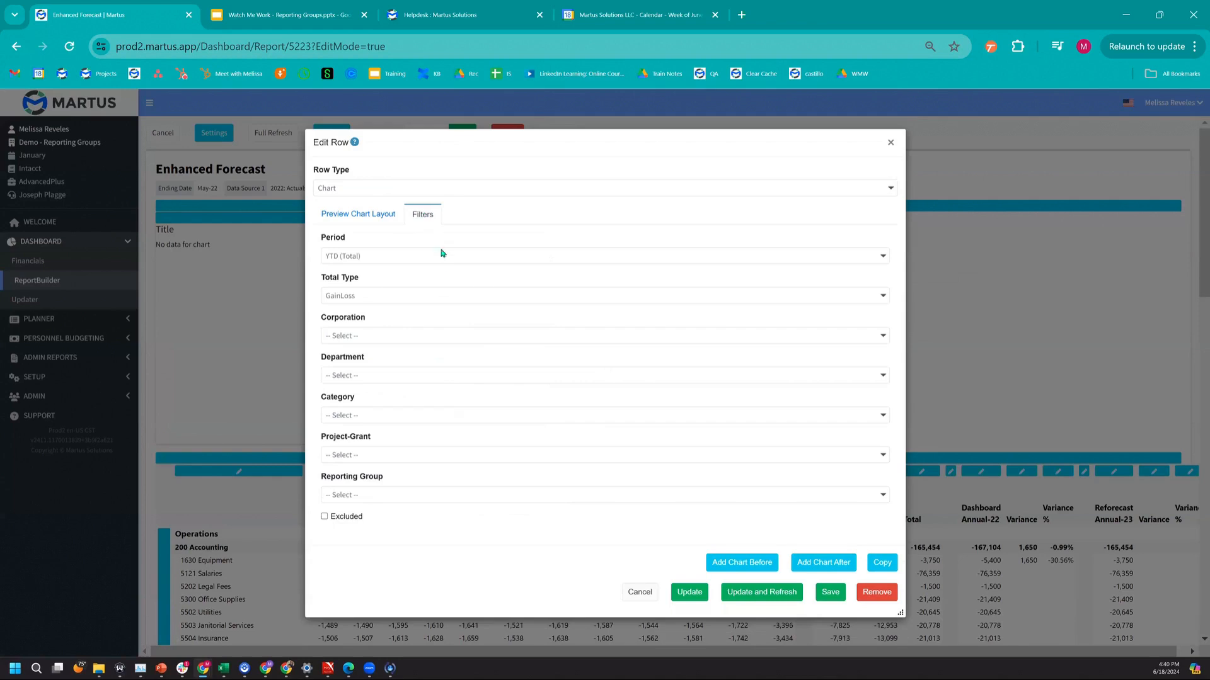
pyautogui.click(388, 501)
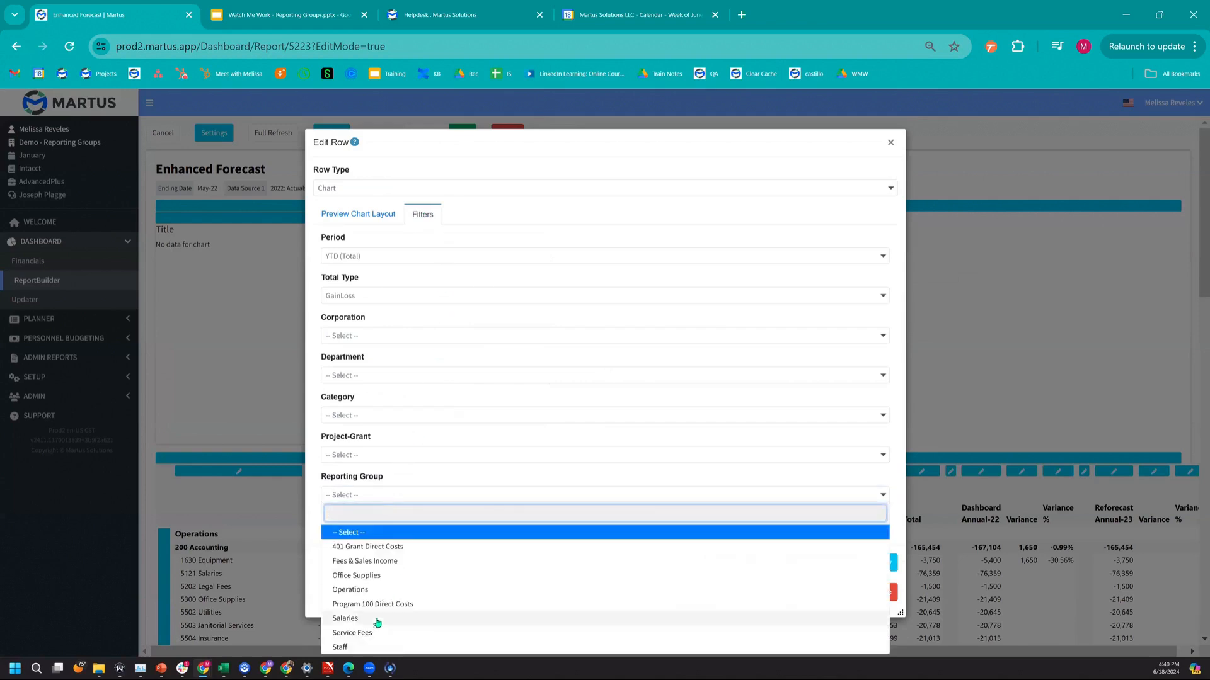
pyautogui.click(380, 590)
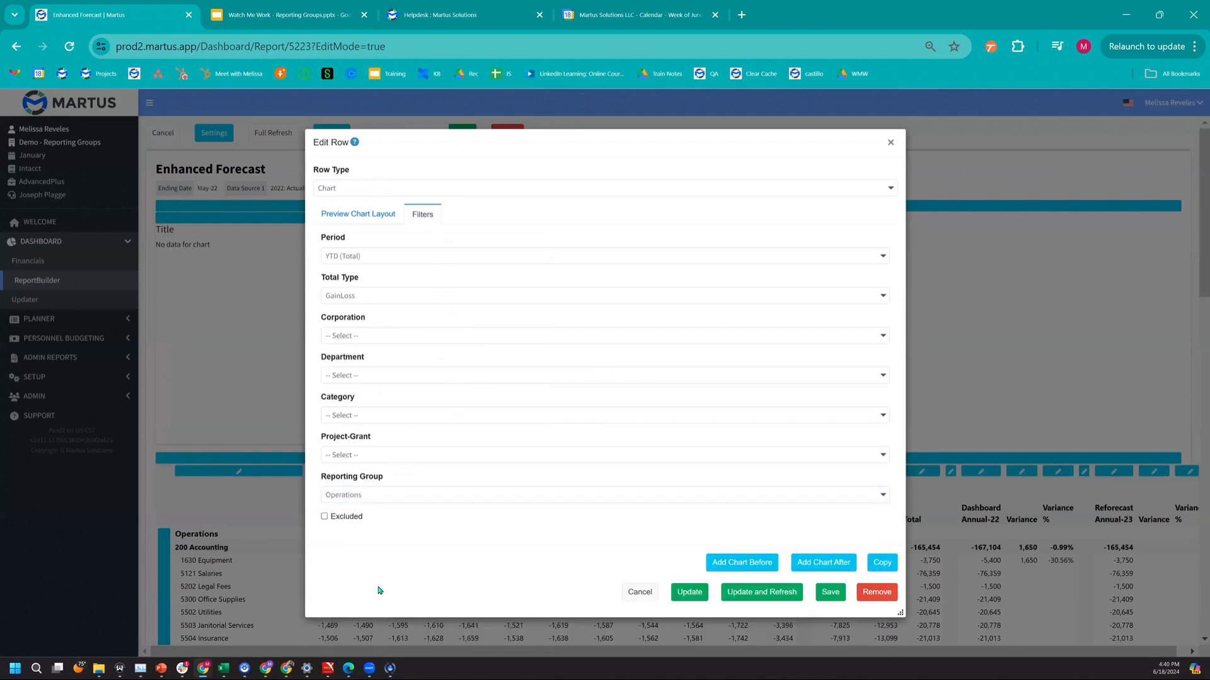
pyautogui.click(831, 594)
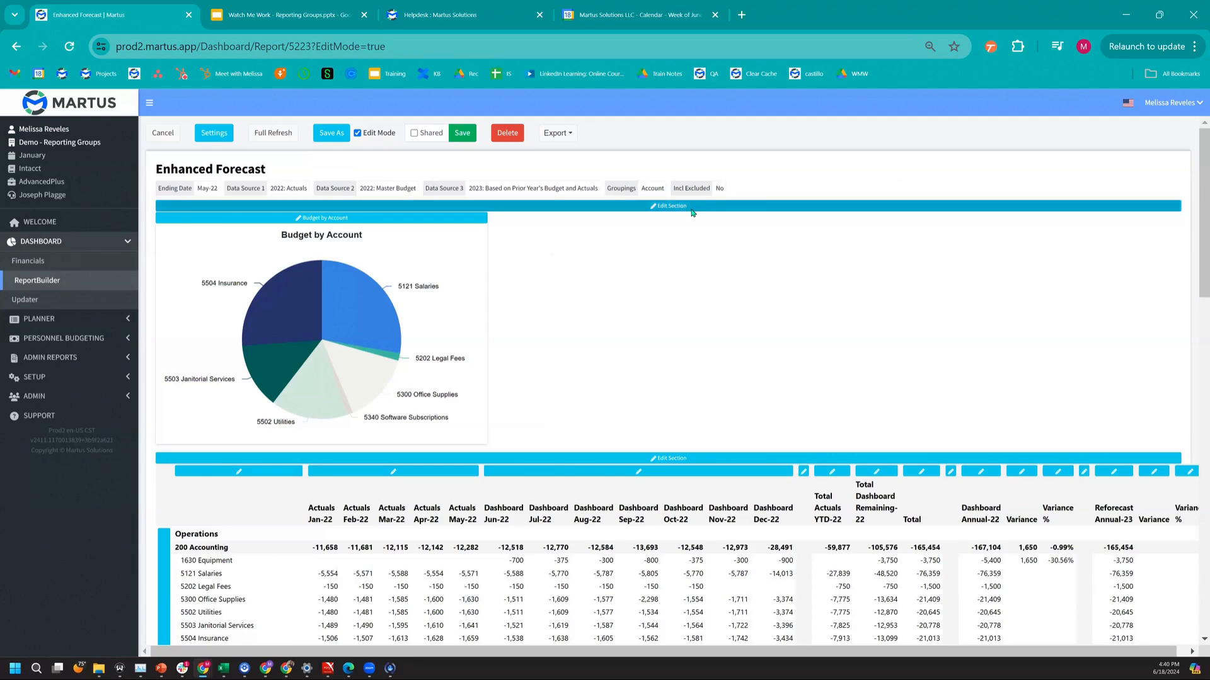
# Open the chart section for editing and add another chart after the Budget by Account pie chart
pyautogui.click(534, 344)
pyautogui.click(509, 366)
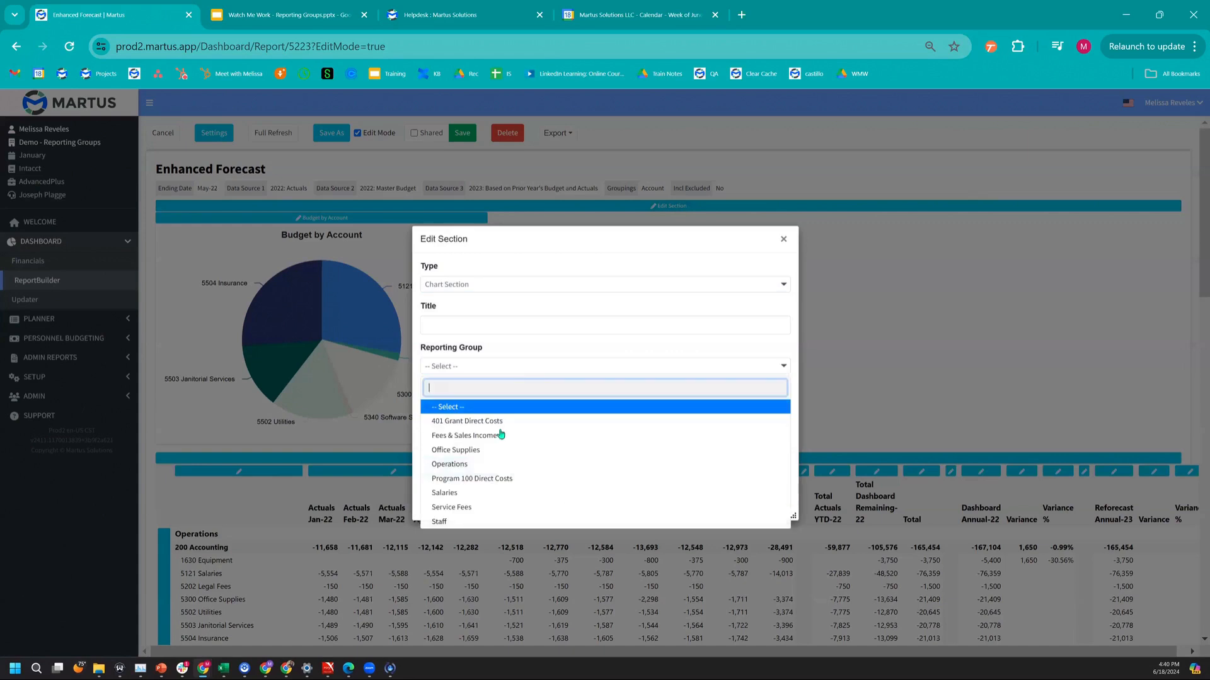
pyautogui.click(633, 245)
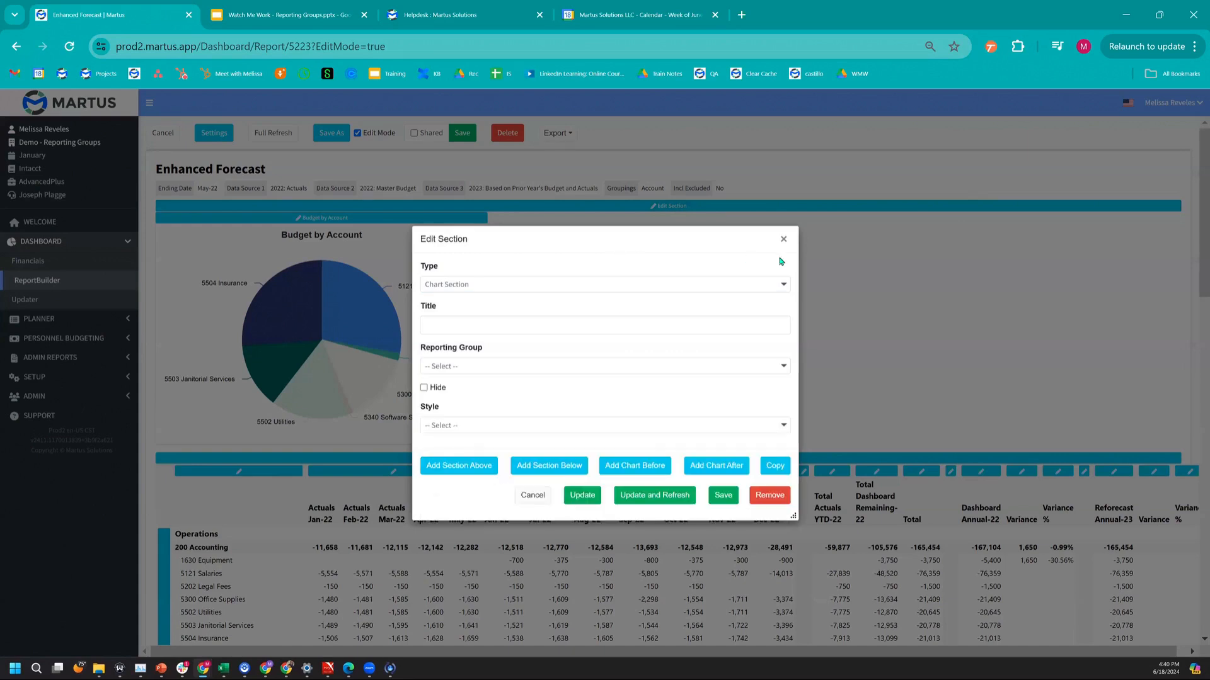
pyautogui.click(704, 468)
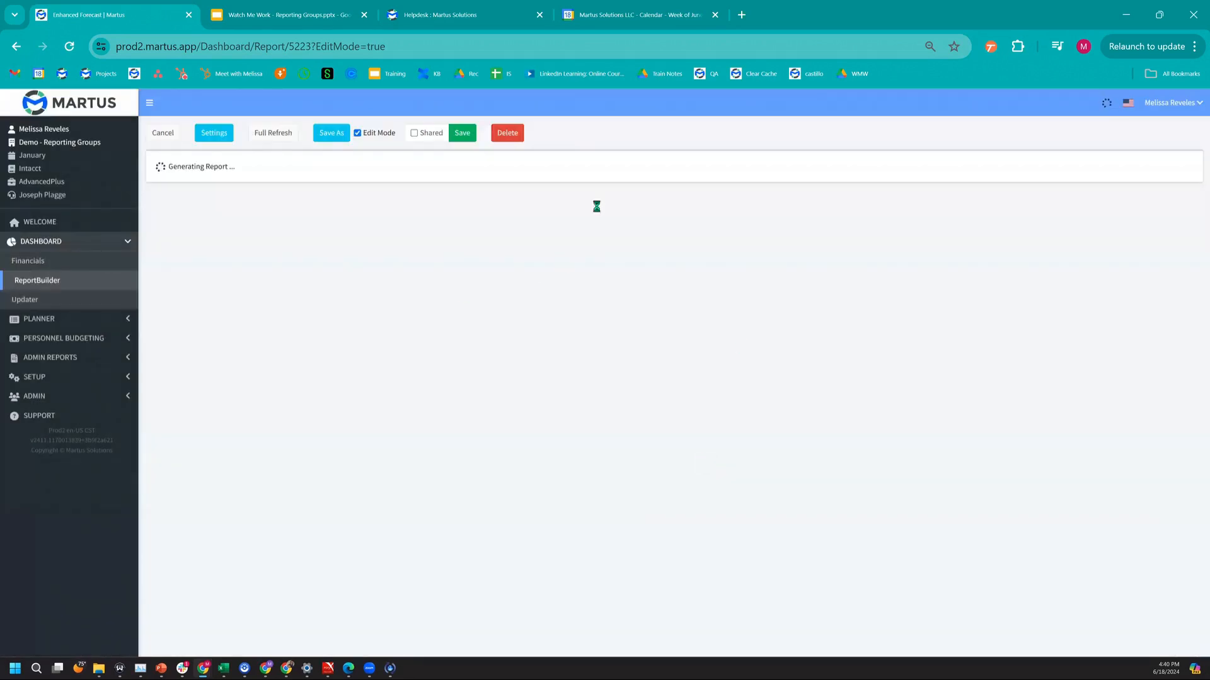
# Use Next Year Planner as the new chart's data source and title the chart Office Supplies
pyautogui.click(382, 333)
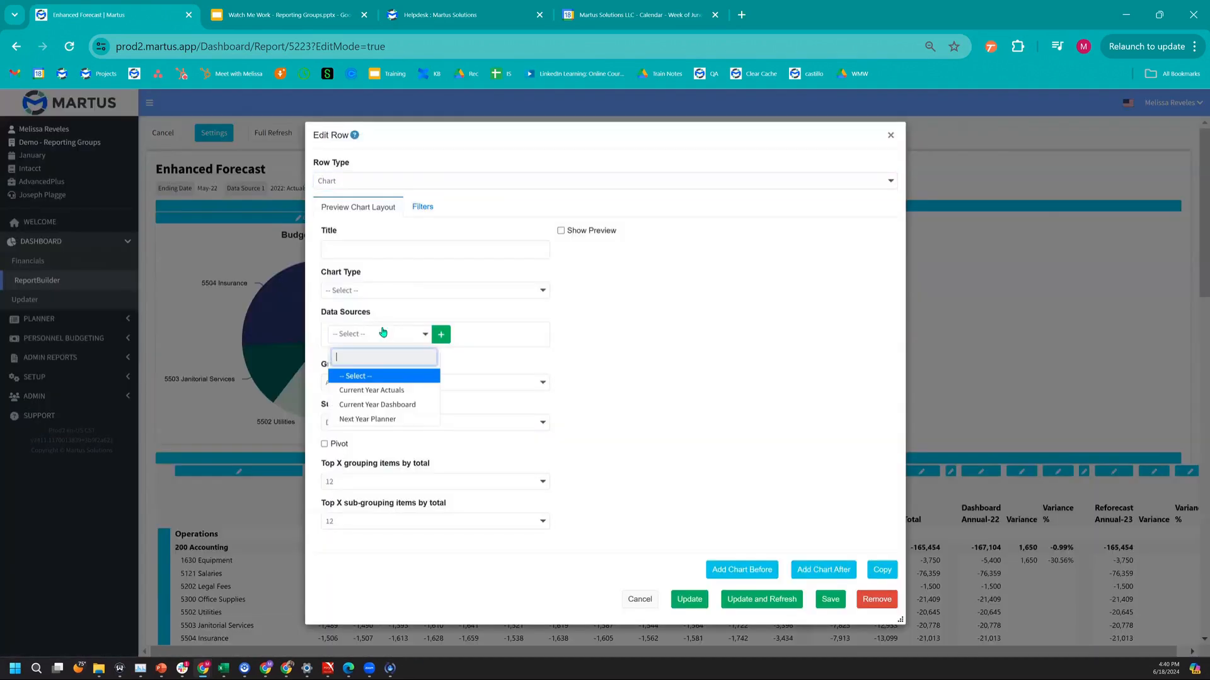
pyautogui.click(398, 419)
pyautogui.click(402, 244)
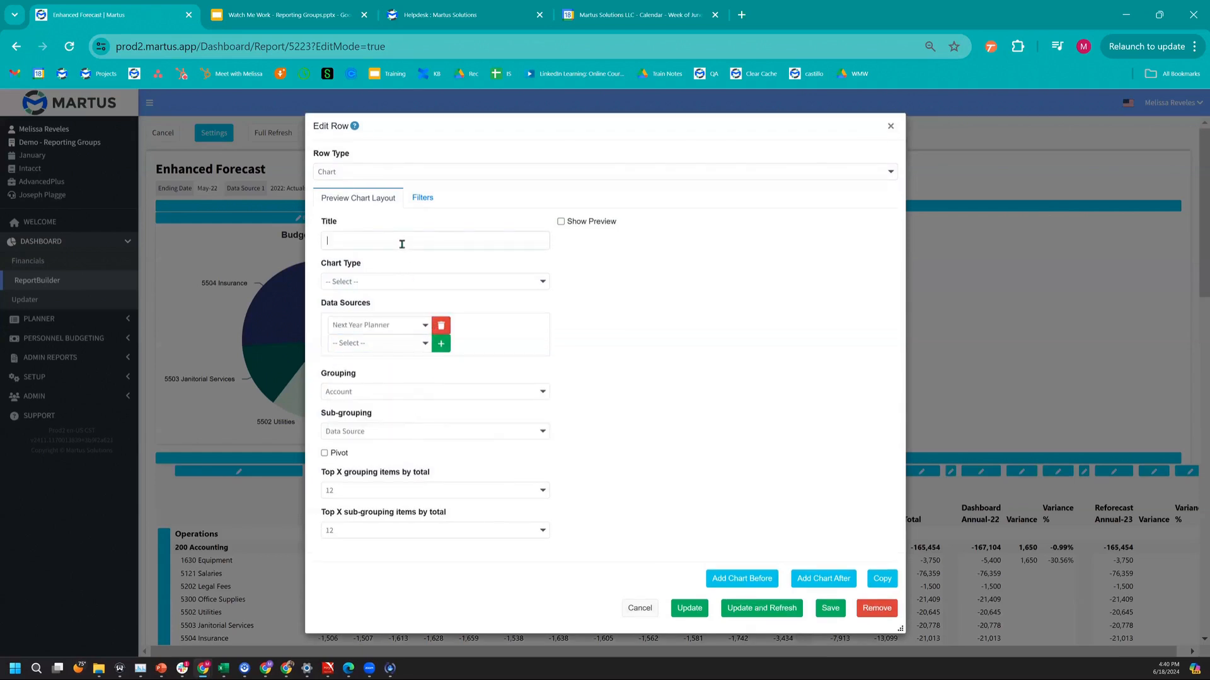
pyautogui.write('Office Supplies')
# Group the Office Supplies chart by Department, filter it to the Office Supplies reporting group and save it
pyautogui.click(382, 392)
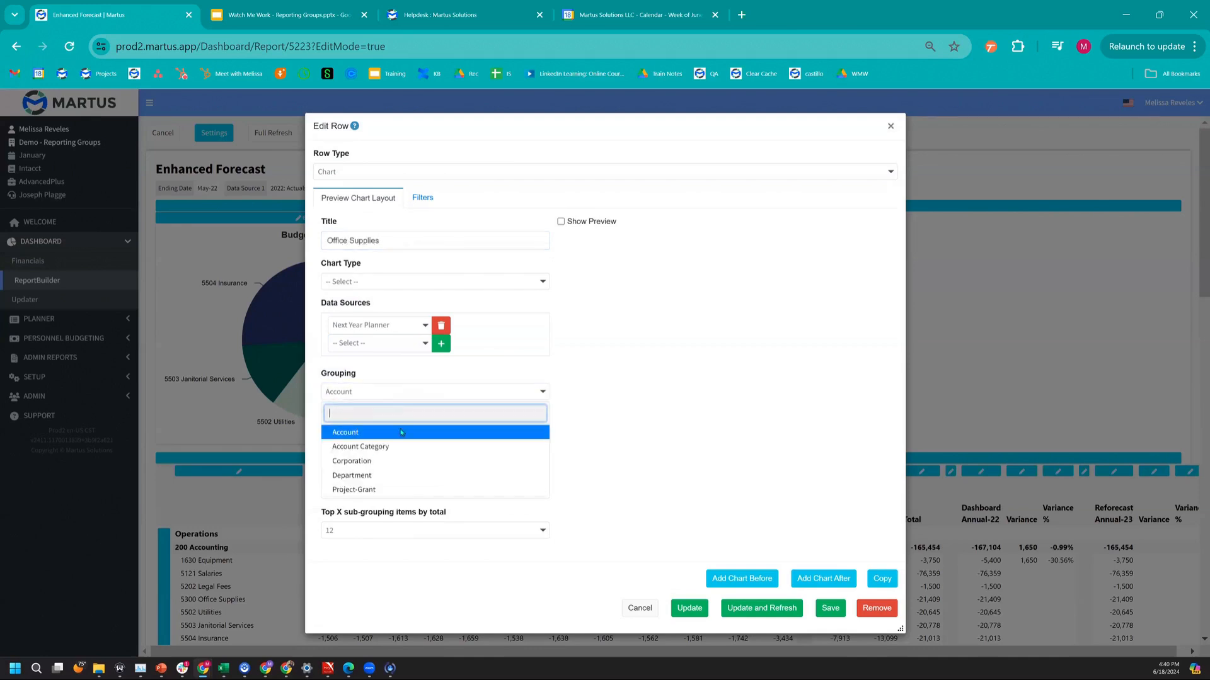
pyautogui.click(378, 476)
pyautogui.click(423, 197)
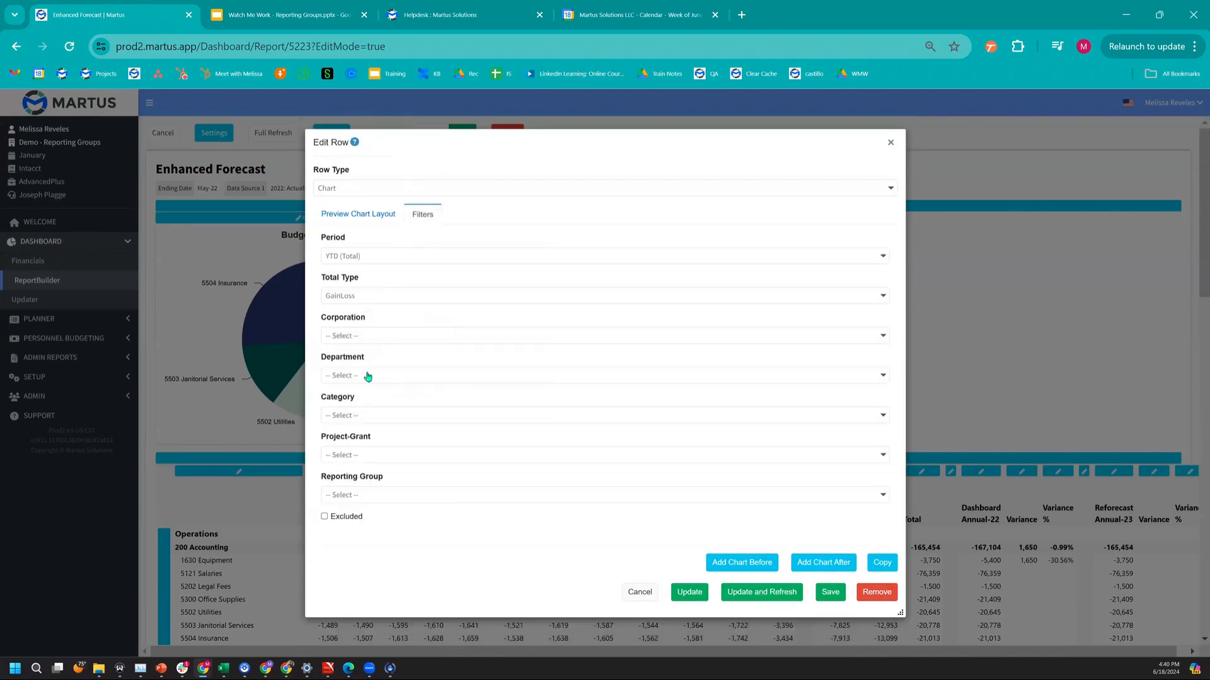
pyautogui.click(372, 495)
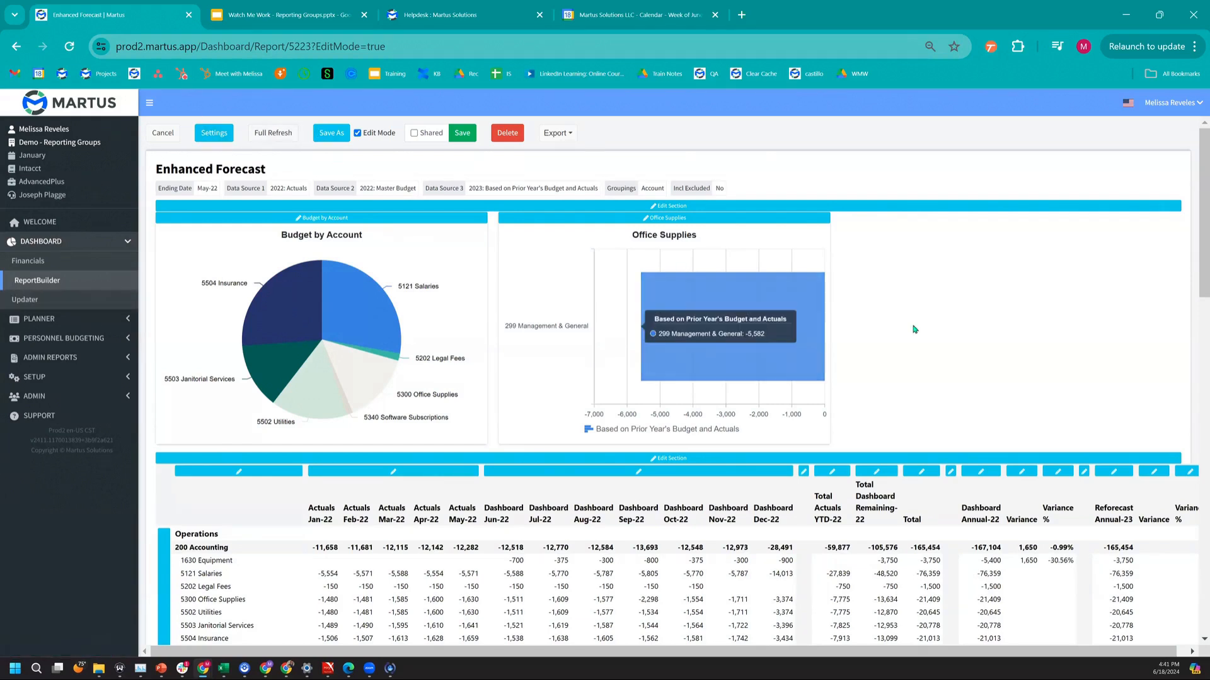
# Reopen the Office Supplies chart's settings and examine its data source, Department grouping and reporting group filter
pyautogui.moveTo(787, 320)
pyautogui.click(551, 370)
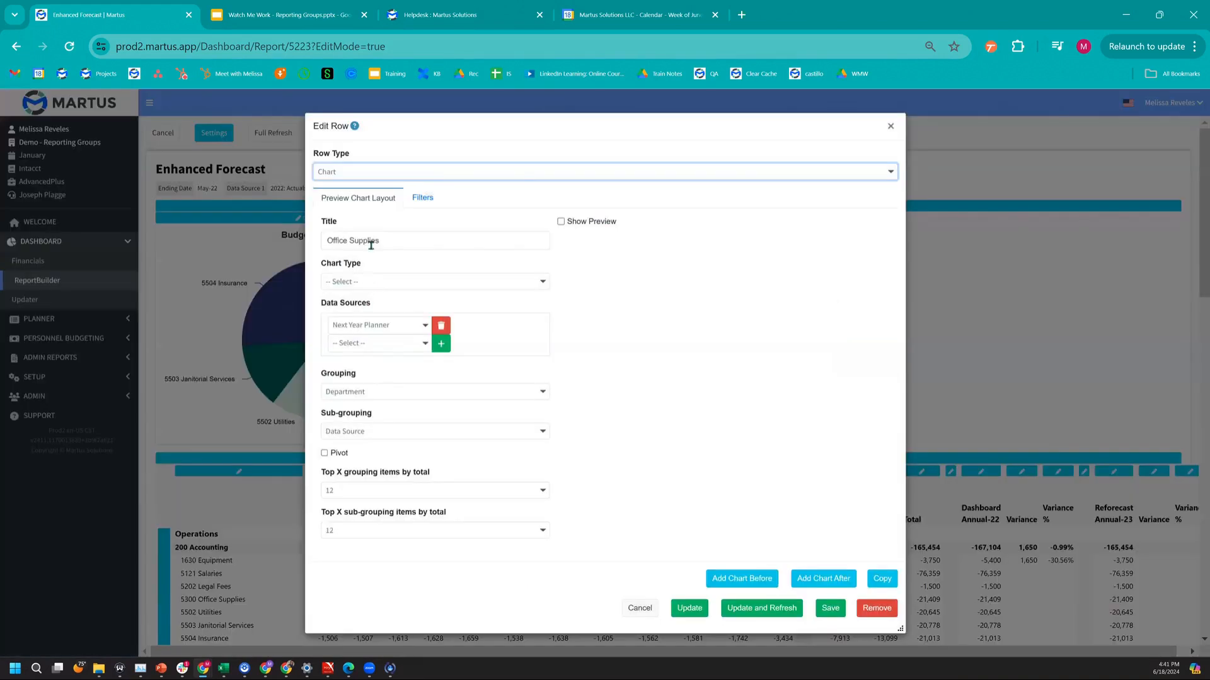
pyautogui.click(423, 198)
pyautogui.click(370, 200)
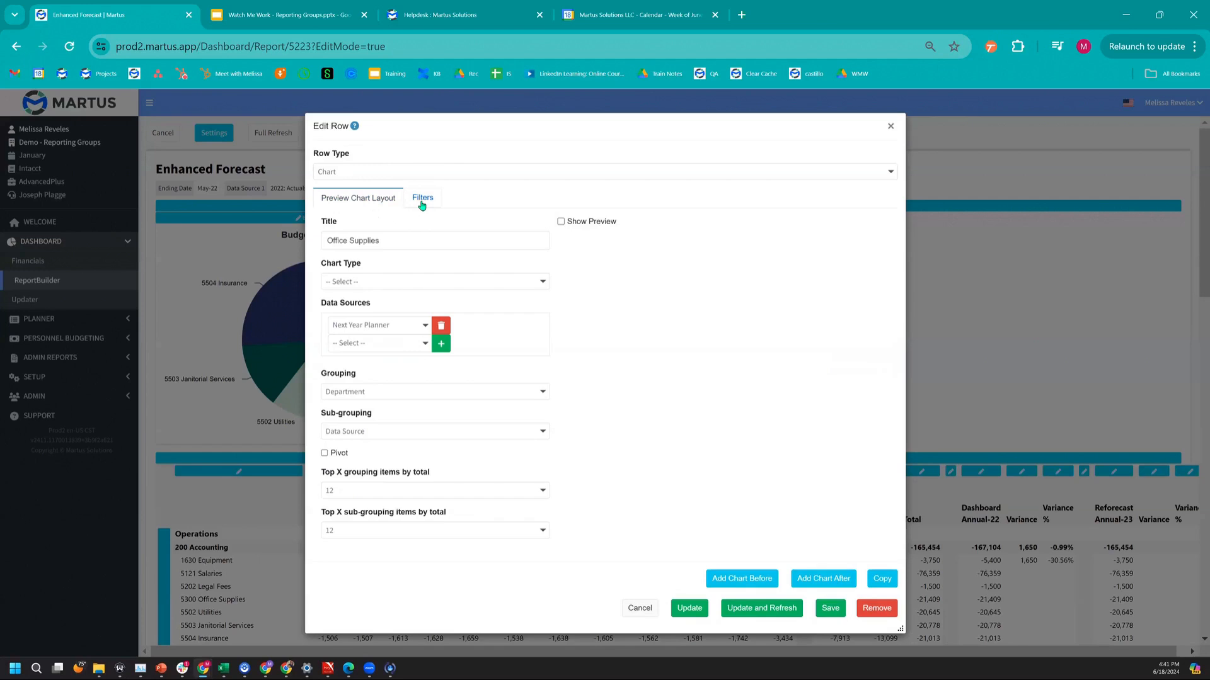
pyautogui.click(366, 393)
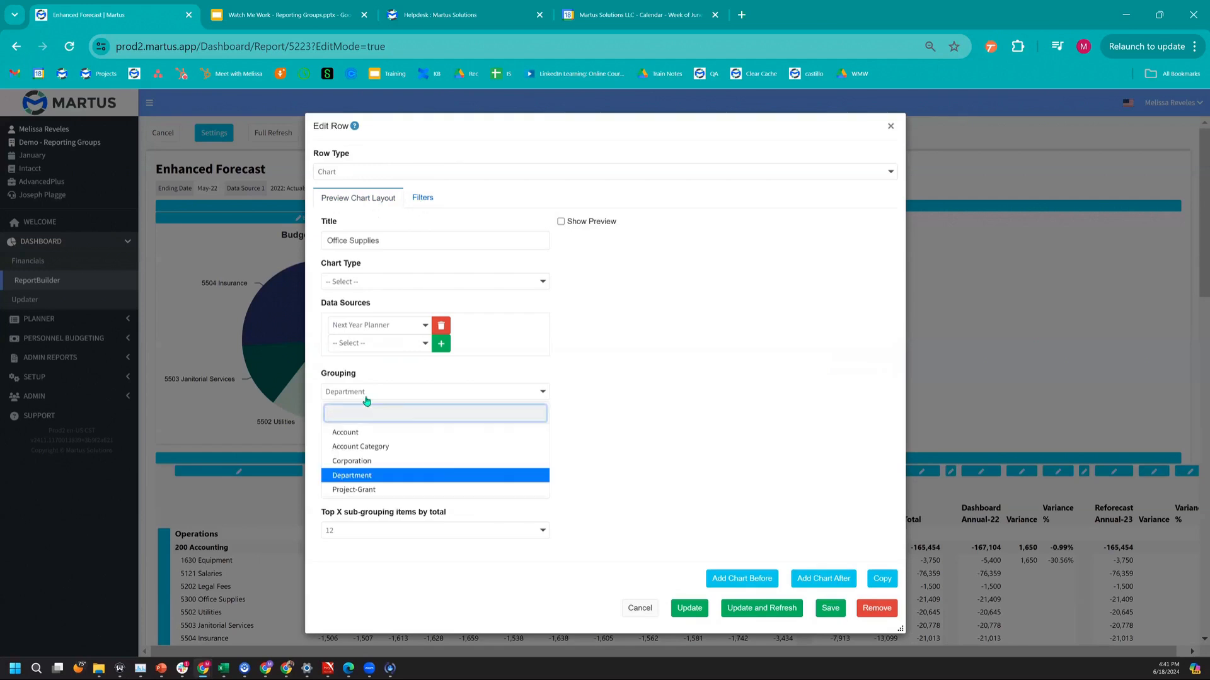
pyautogui.click(366, 397)
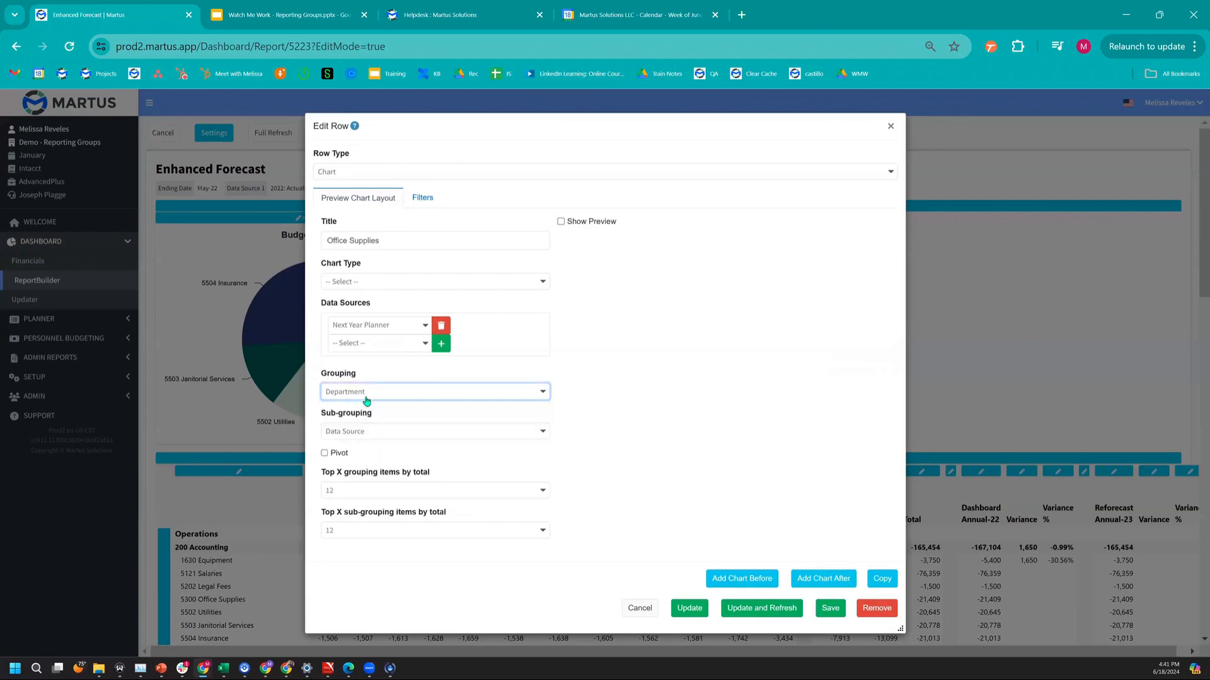
pyautogui.click(418, 199)
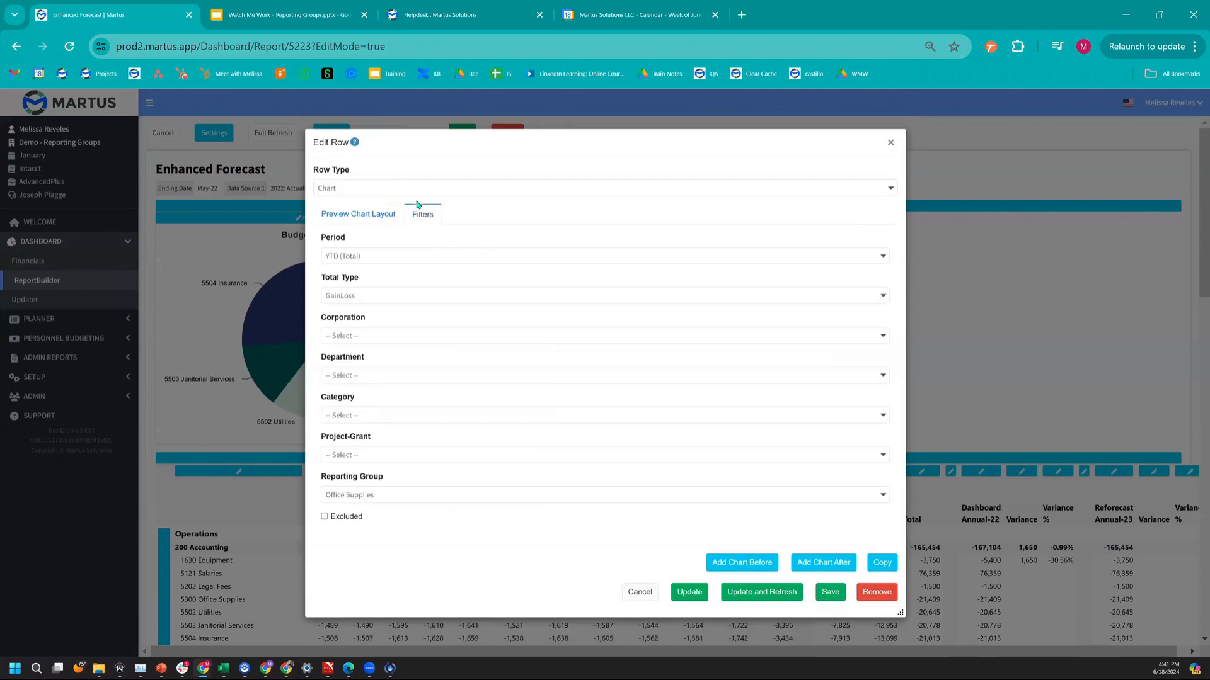
pyautogui.click(369, 218)
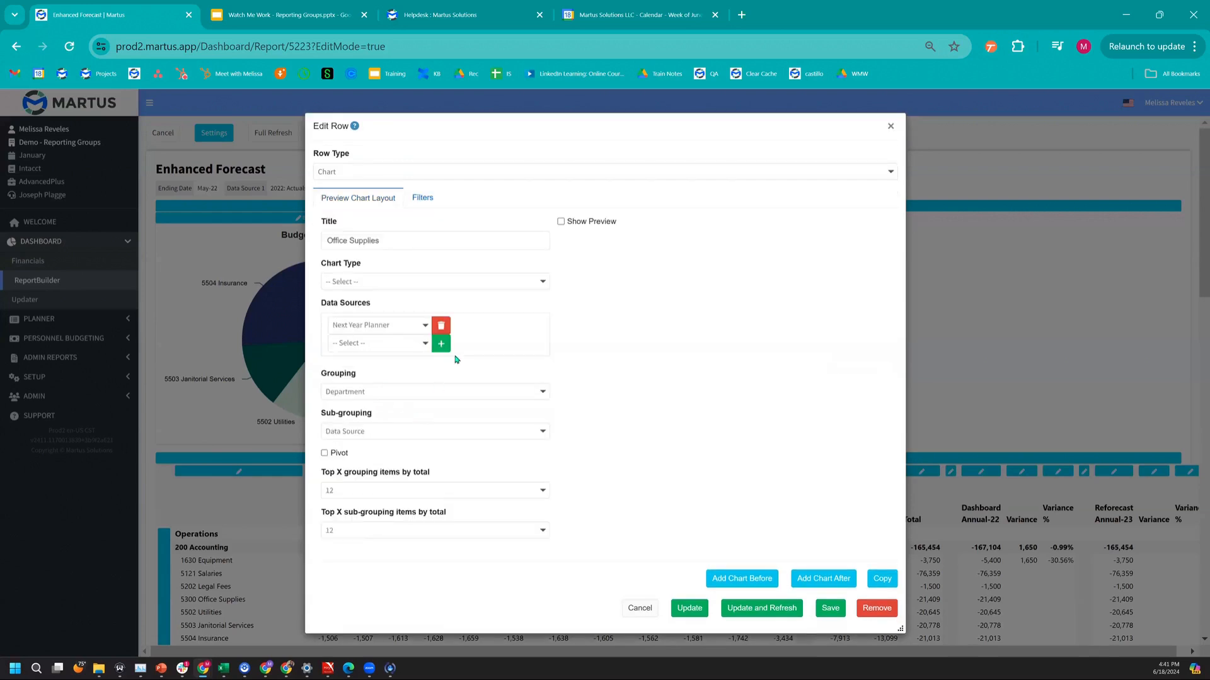
pyautogui.click(417, 200)
pyautogui.click(324, 516)
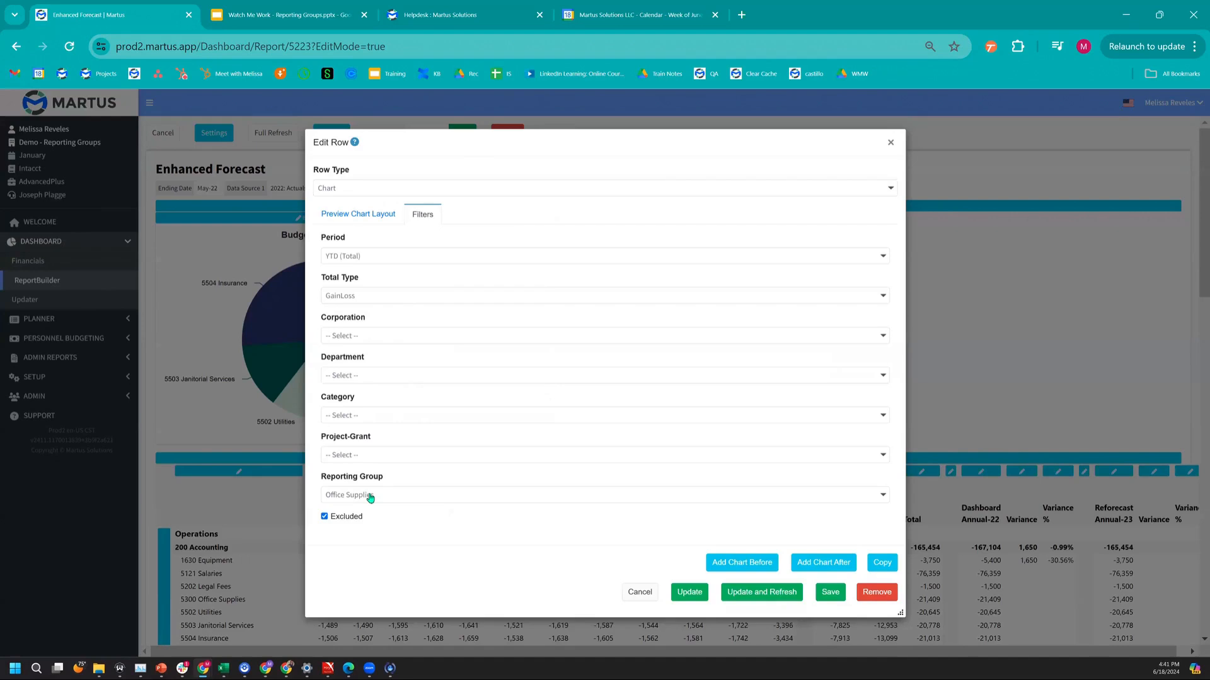
pyautogui.click(371, 495)
pyautogui.click(368, 533)
pyautogui.click(351, 517)
pyautogui.click(350, 215)
pyautogui.tripleClick(352, 240)
pyautogui.press('BackSpace')
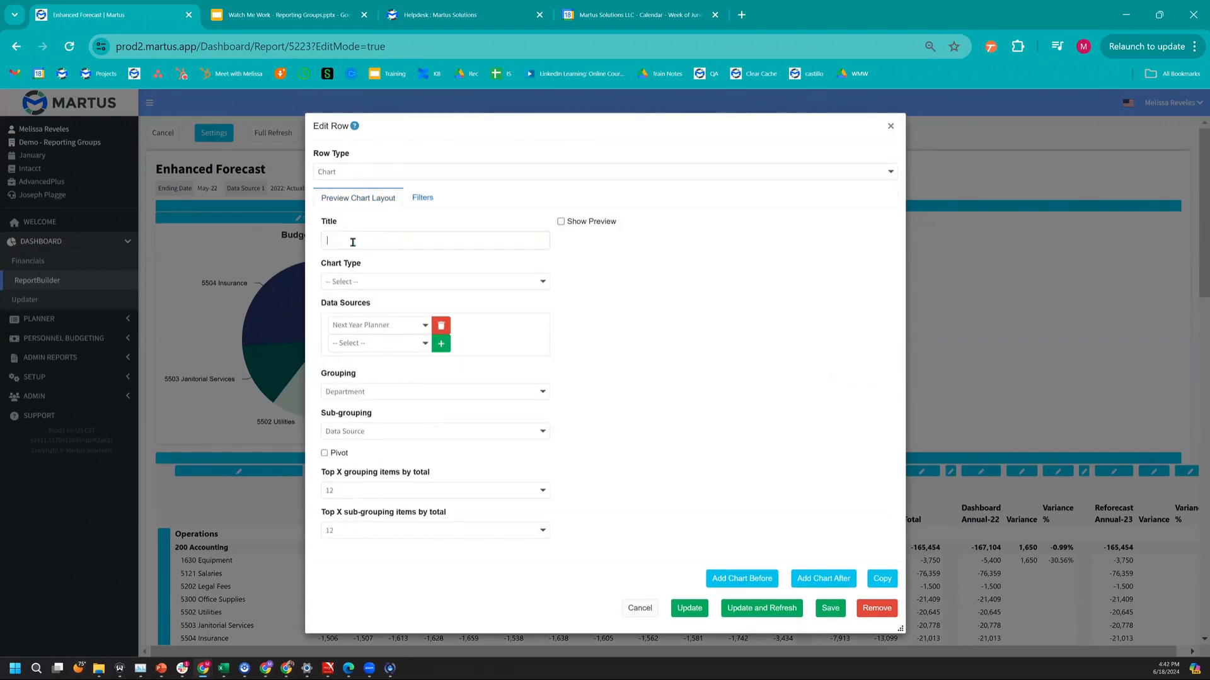
pyautogui.click(639, 608)
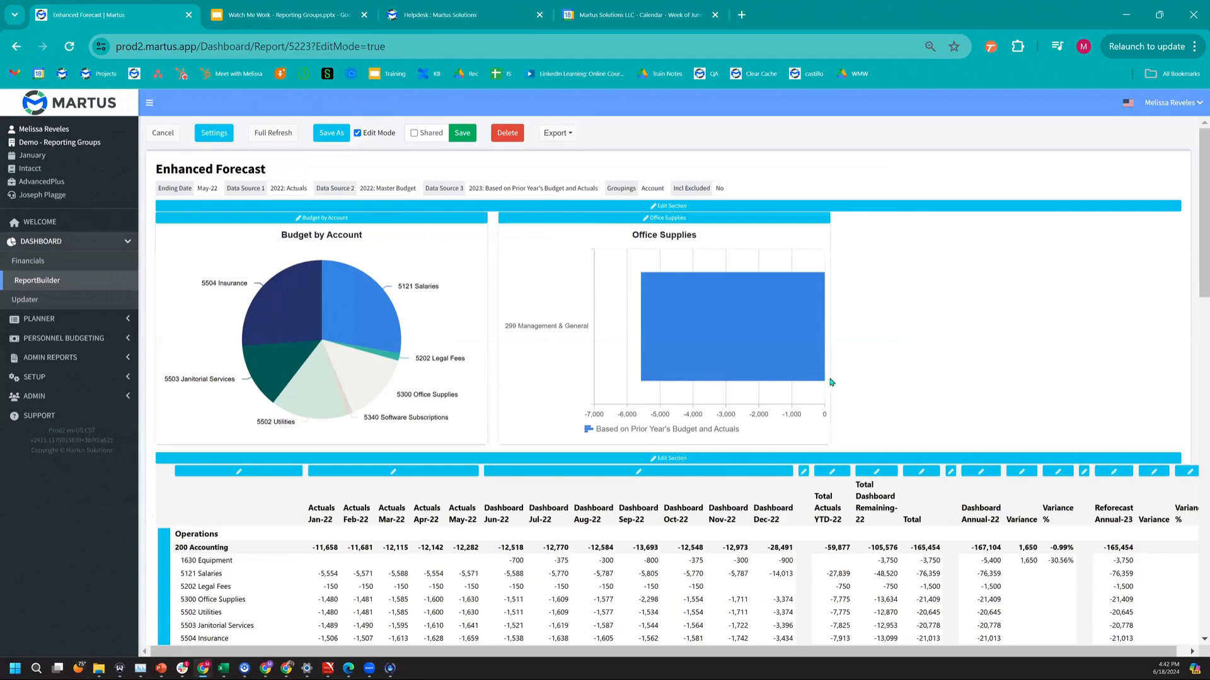
# Review the Enhanced Forecast report, from the two charts through the Operations and Income sections
pyautogui.scroll(-3, 830, 382)
pyautogui.scroll(2, 830, 383)
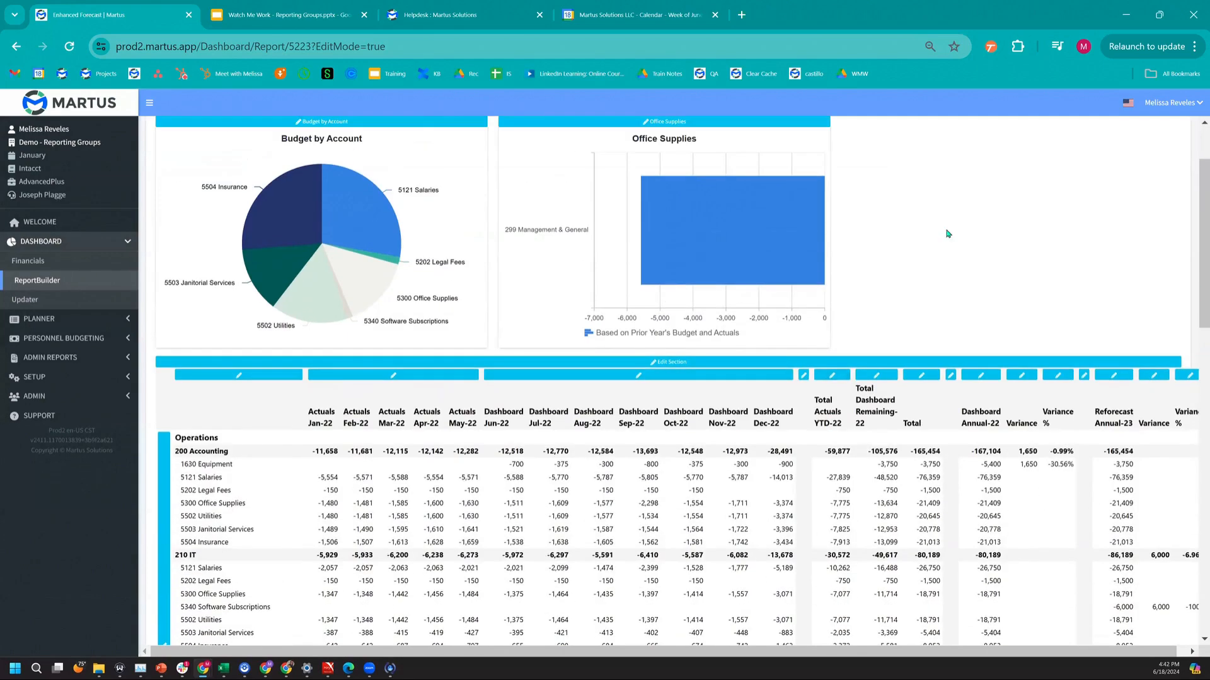
pyautogui.scroll(-6, 949, 234)
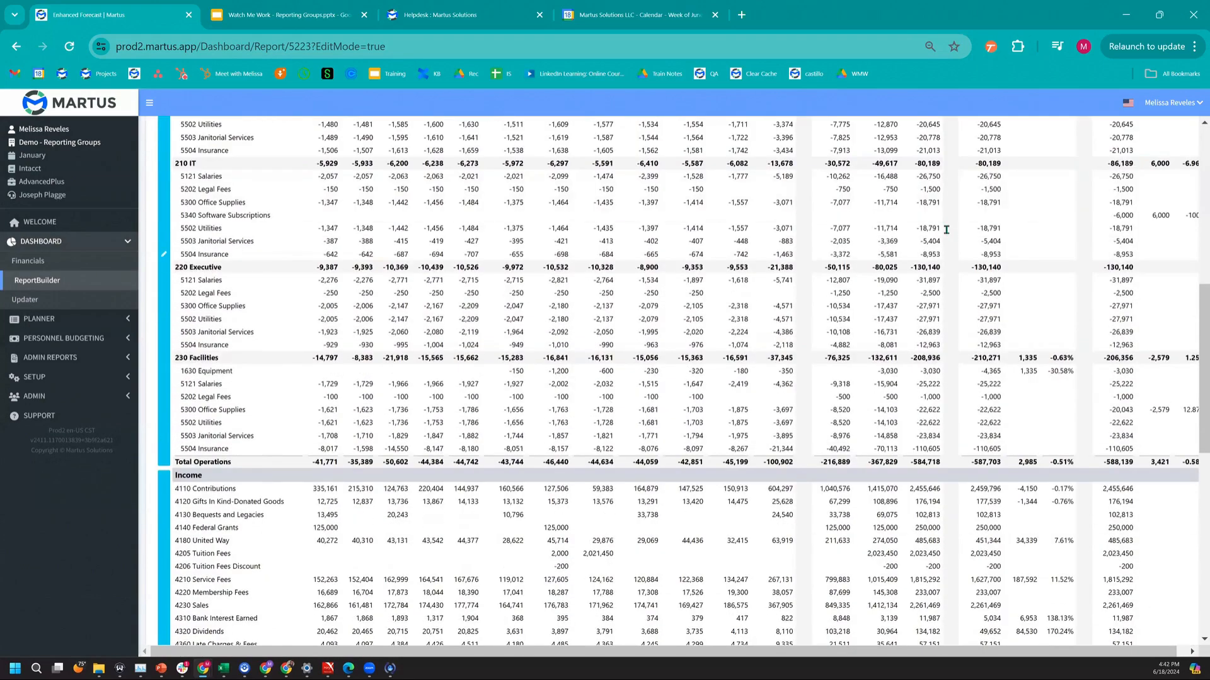
pyautogui.scroll(-4, 946, 230)
pyautogui.scroll(10, 968, 389)
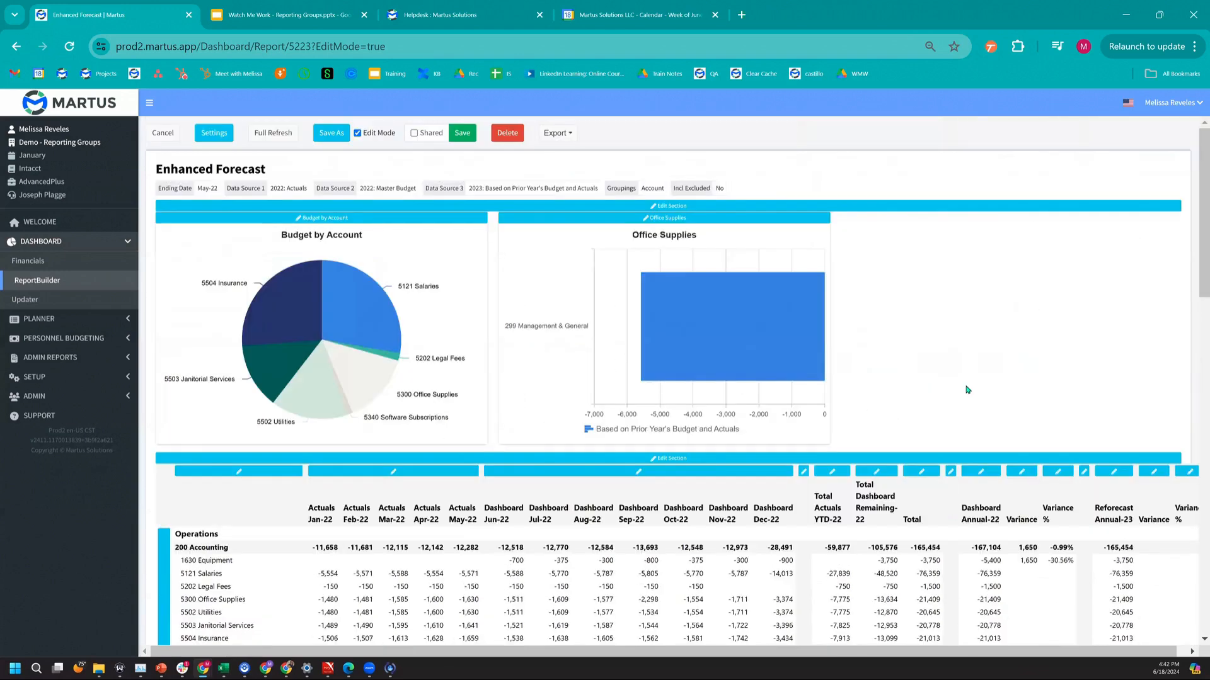